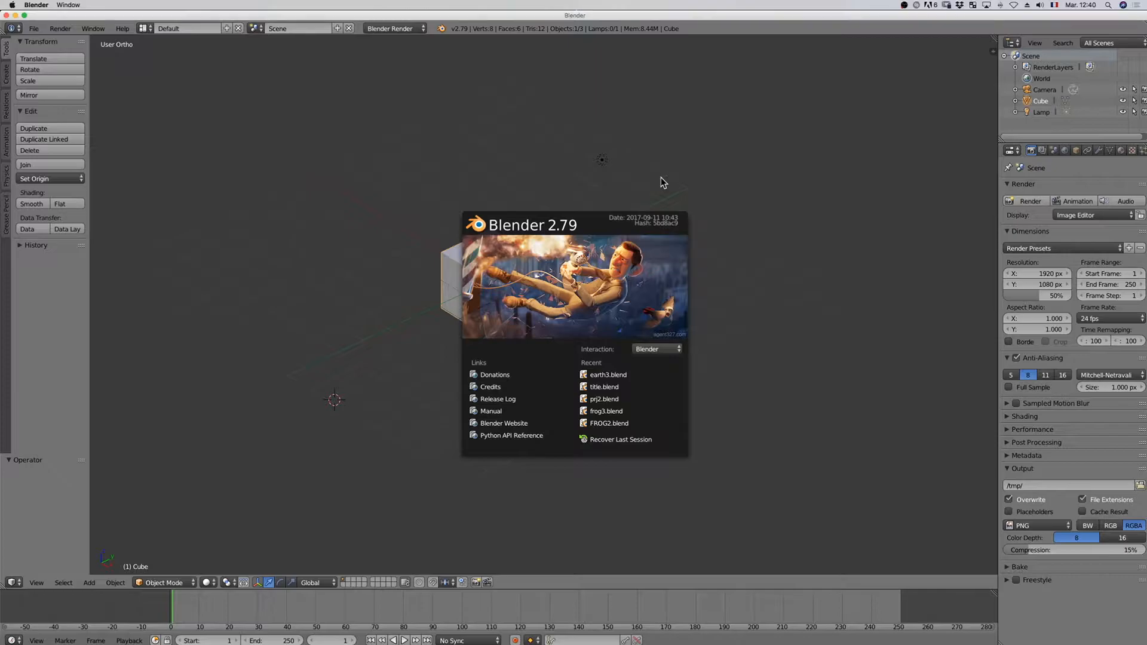
Dismiss the splash screen and select the lamp, the camera and the cube one after another
click(677, 178)
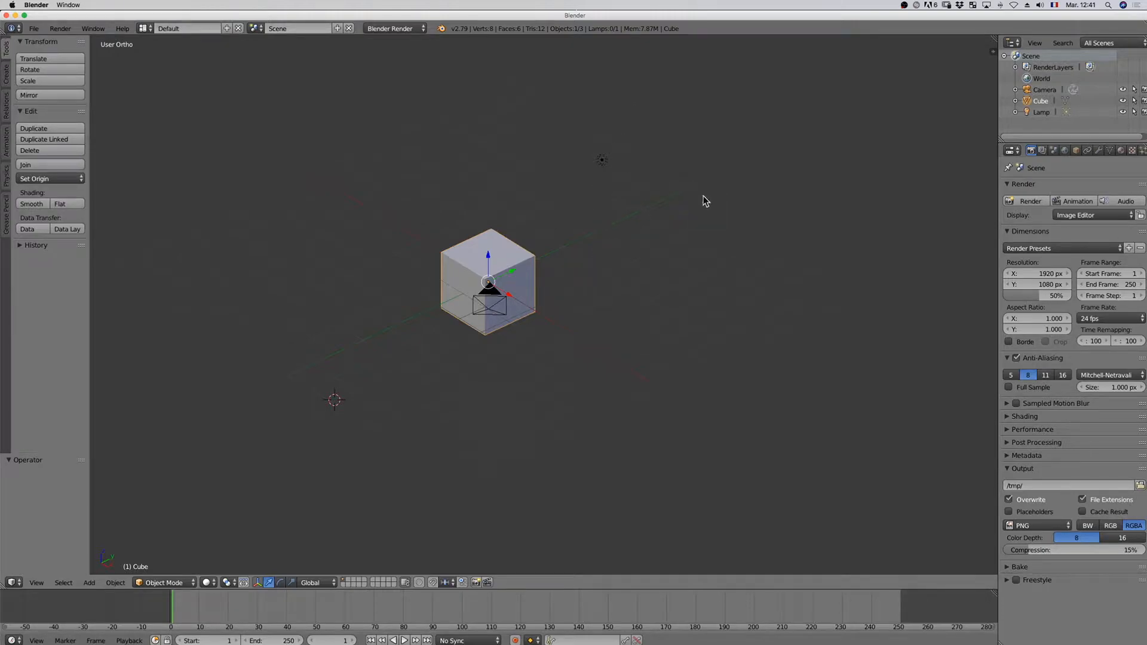
right_click(606, 160)
right_click(487, 305)
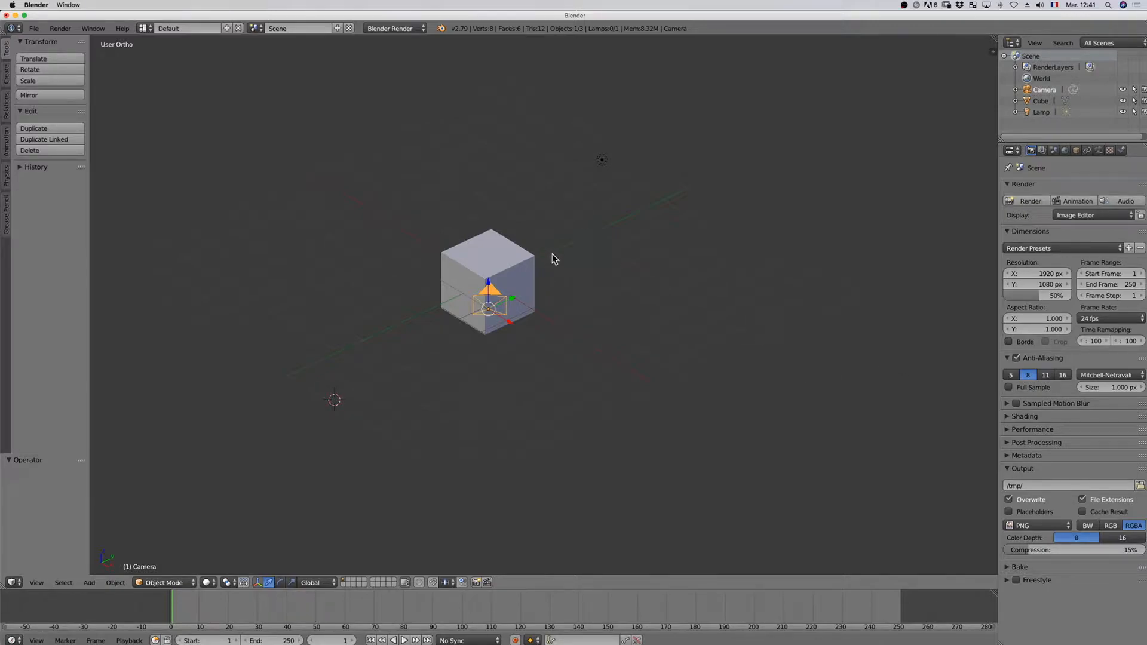
right_click(465, 260)
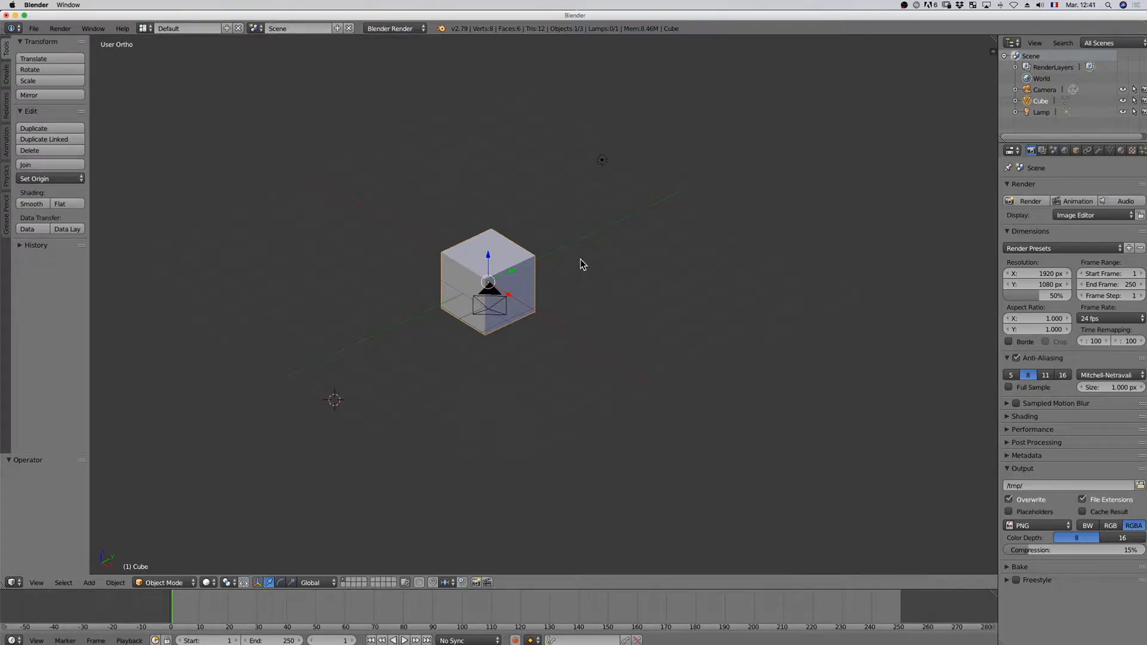
Turn on the Screencast Keys display for the 3D view
mouse_move(586, 264)
middle_down()
mouse_move(458, 275)
mouse_move(642, 264)
mouse_move(579, 264)
middle_up()
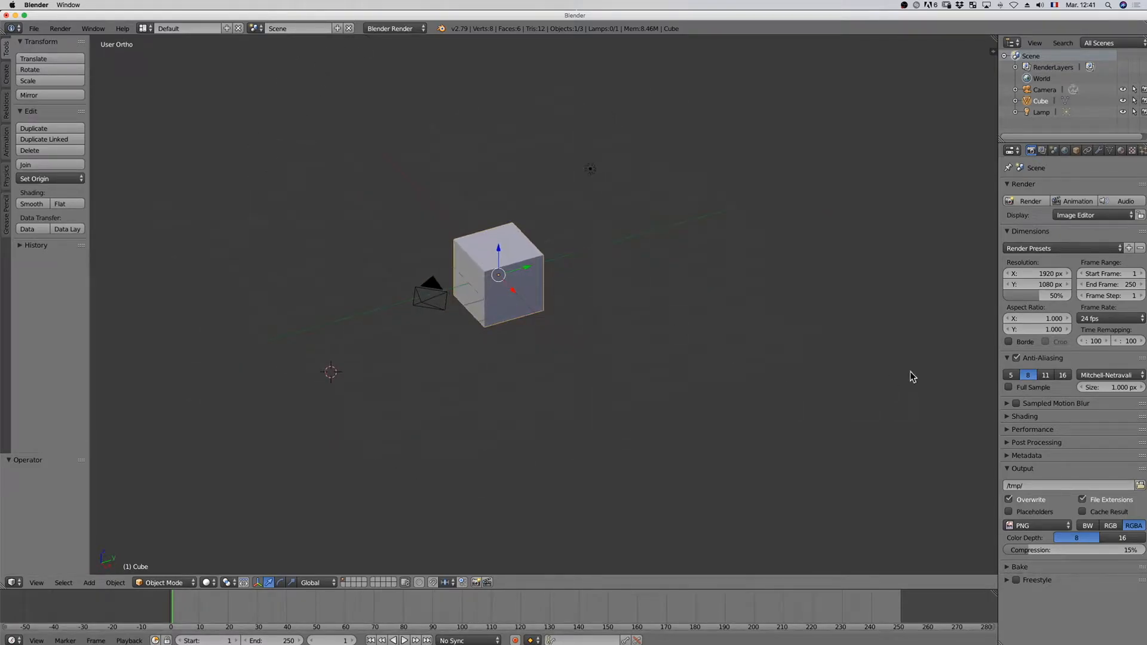
key(n)
scroll(931, 428, down, 5)
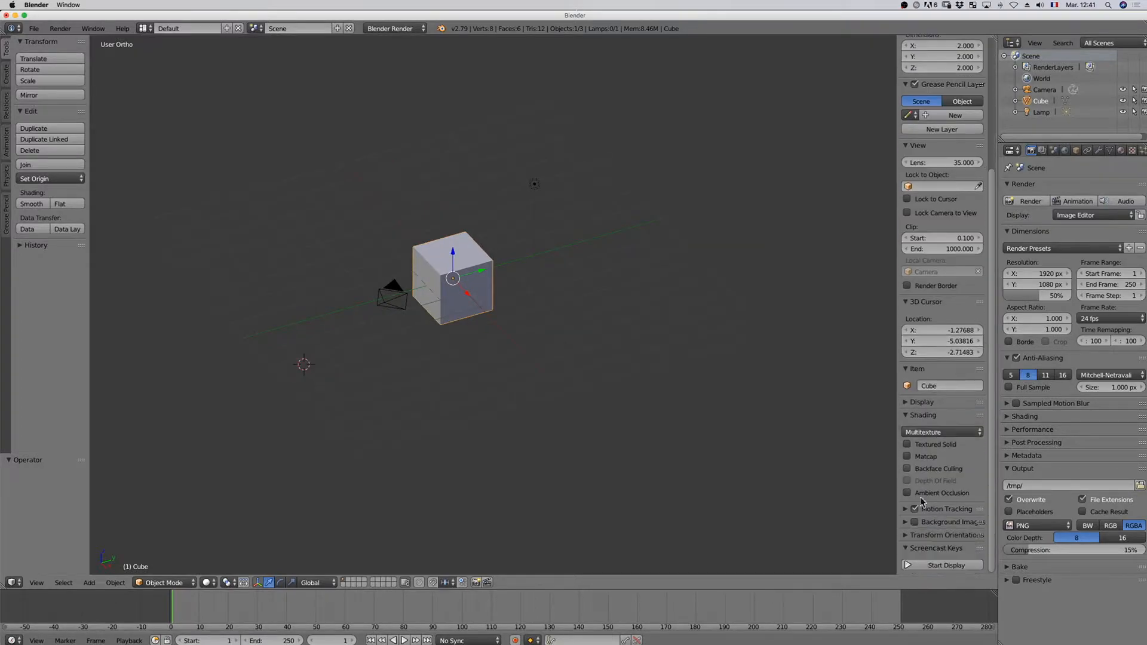
click(927, 565)
key(n)
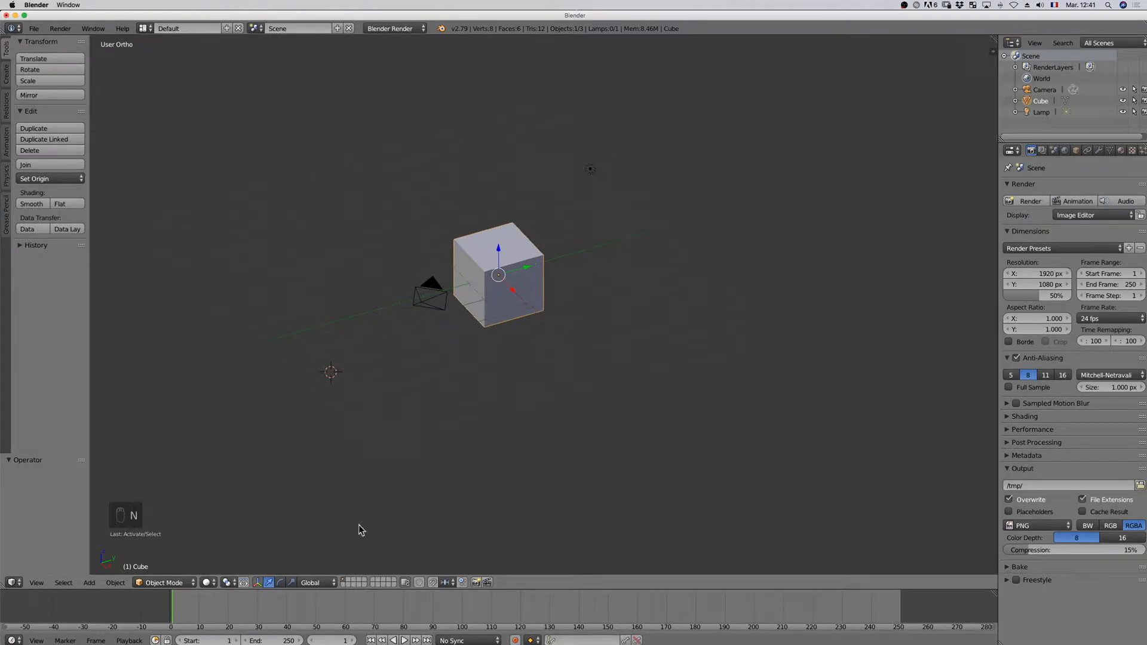
Examine the default scene around the cube from different angles and distances
middle_drag(501, 295, 581, 276)
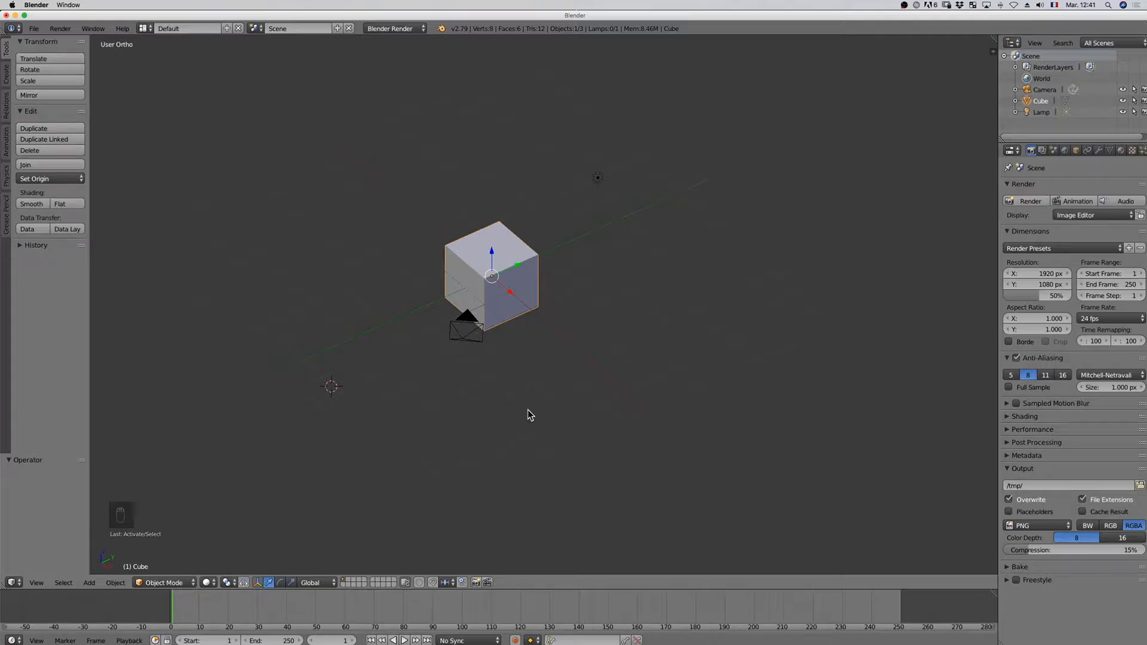
scroll(496, 303, up, 7)
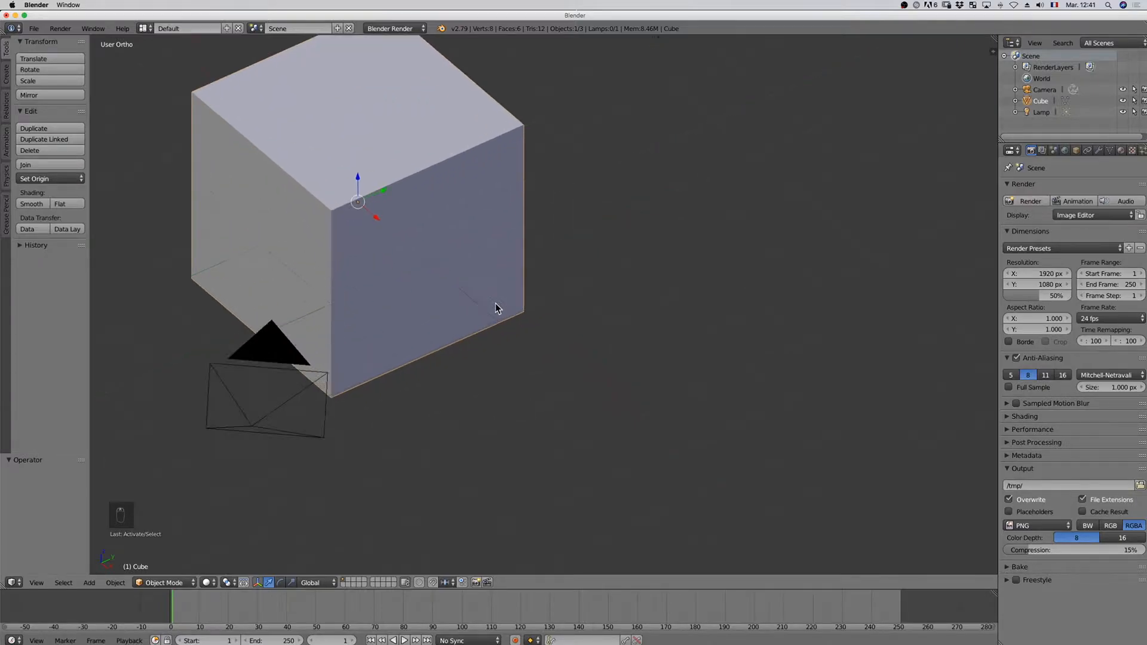
scroll(496, 304, down, 5)
scroll(496, 303, down, 5)
scroll(496, 304, up, 5)
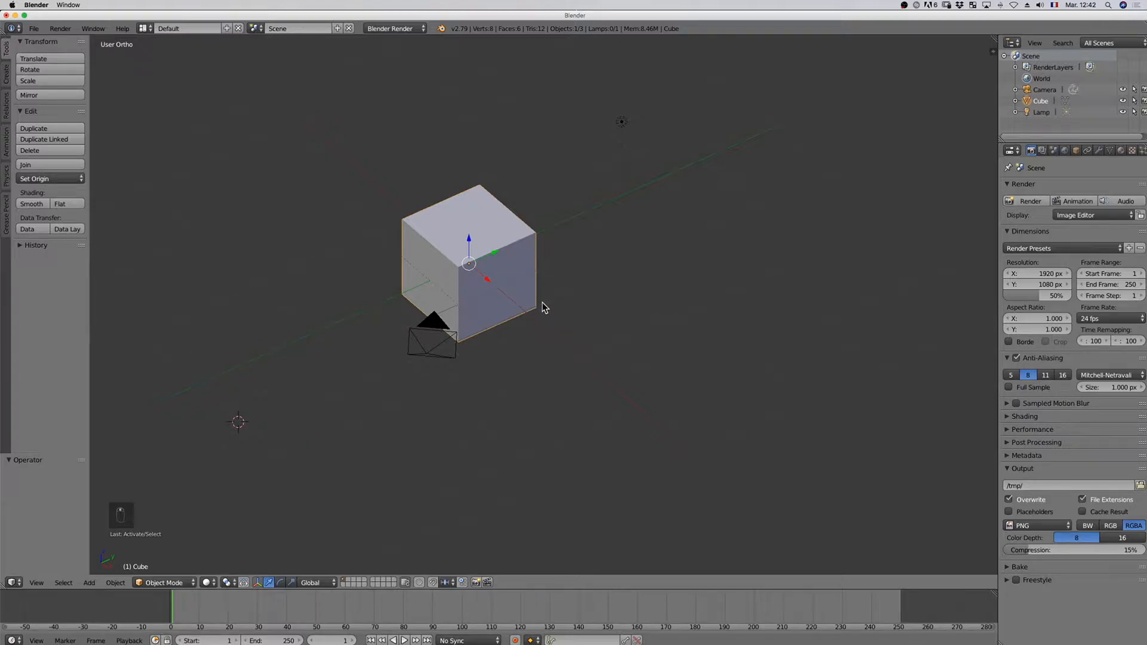
shift+middle_drag(542, 307, 576, 299)
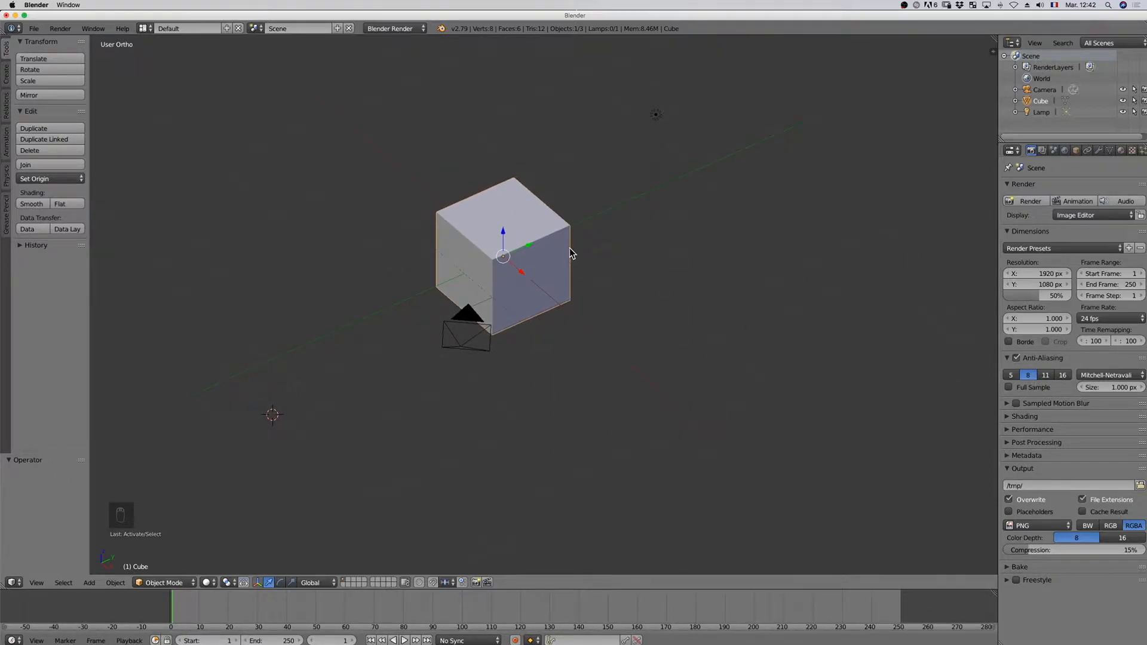
mouse_move(592, 257)
middle_down()
mouse_move(525, 249)
mouse_move(641, 233)
mouse_move(675, 260)
mouse_move(667, 276)
mouse_move(610, 267)
mouse_move(584, 254)
mouse_move(594, 246)
middle_up()
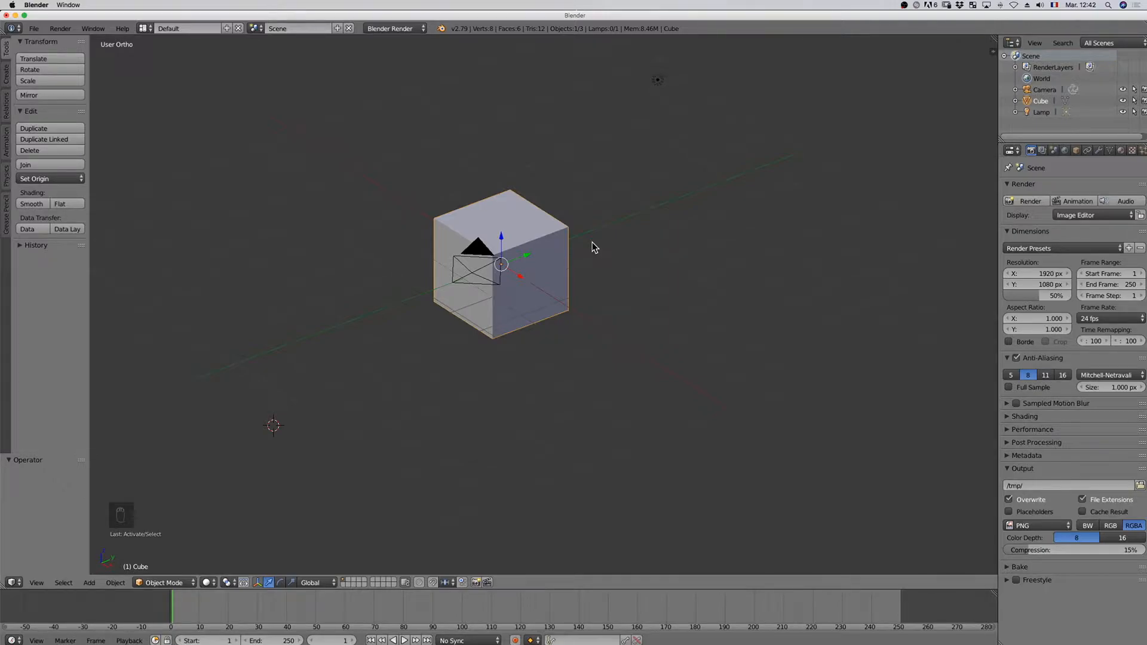
Inspect the cube in the front, right and top orthographic views
key(KP_1)
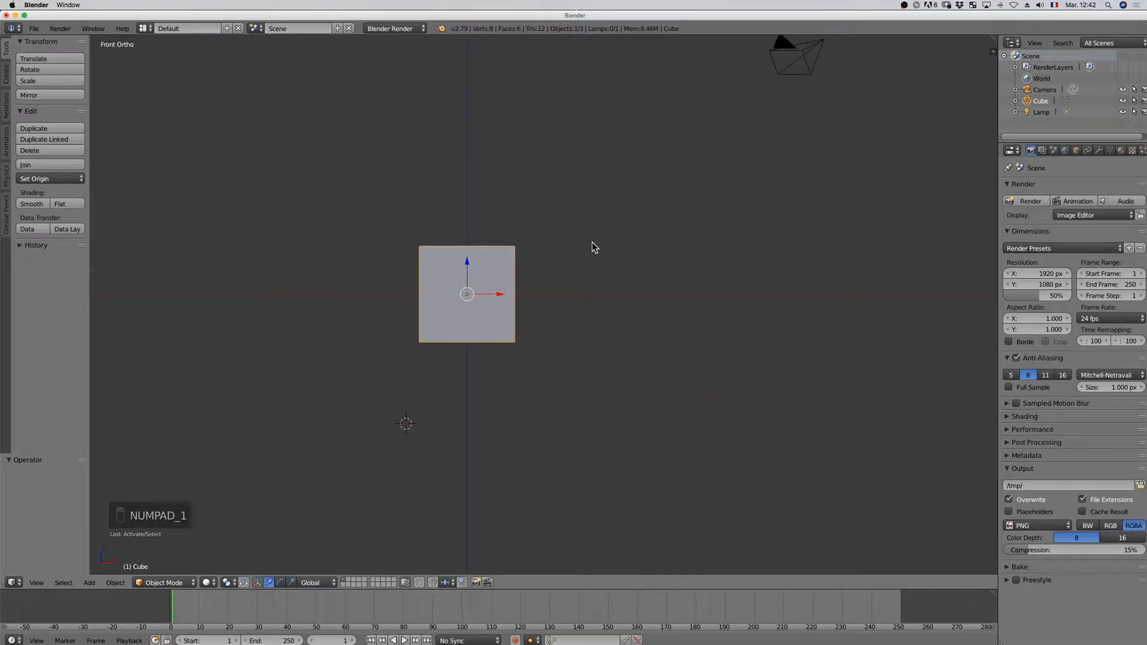
scroll(551, 259, down, 3)
scroll(551, 260, up, 2)
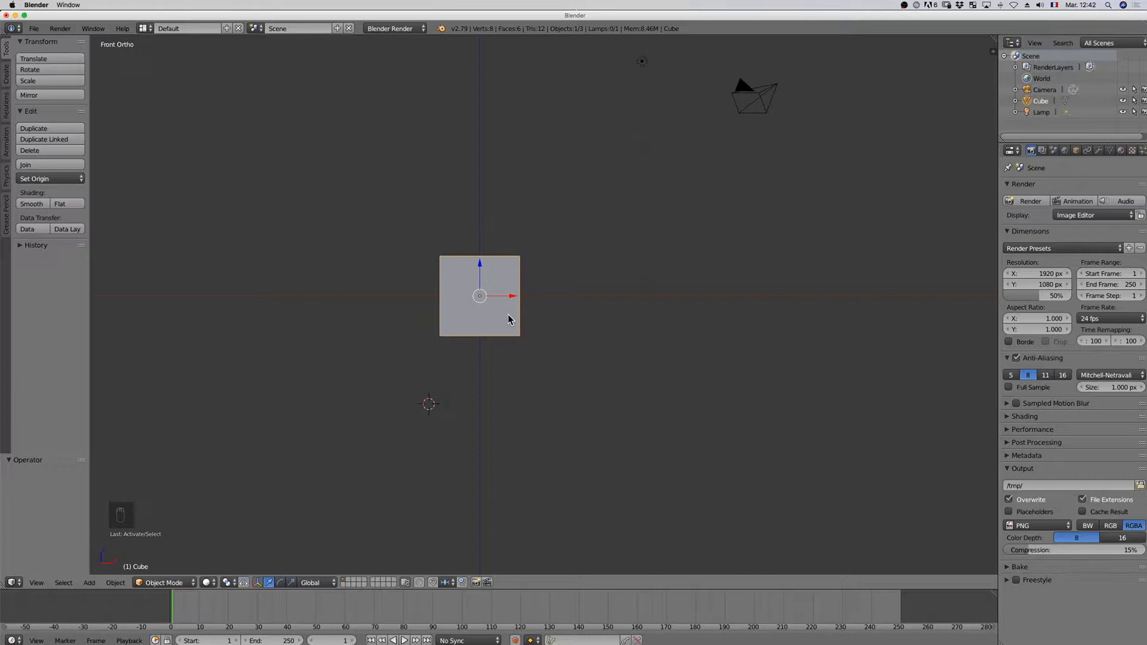
key(KP_3)
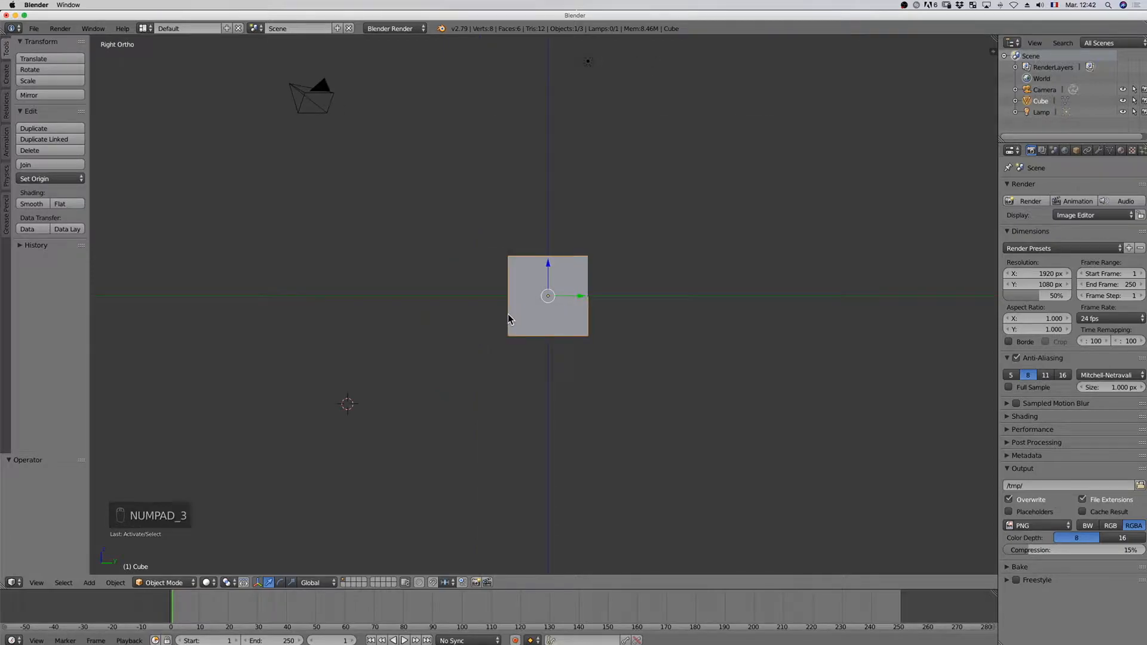
key(KP_7)
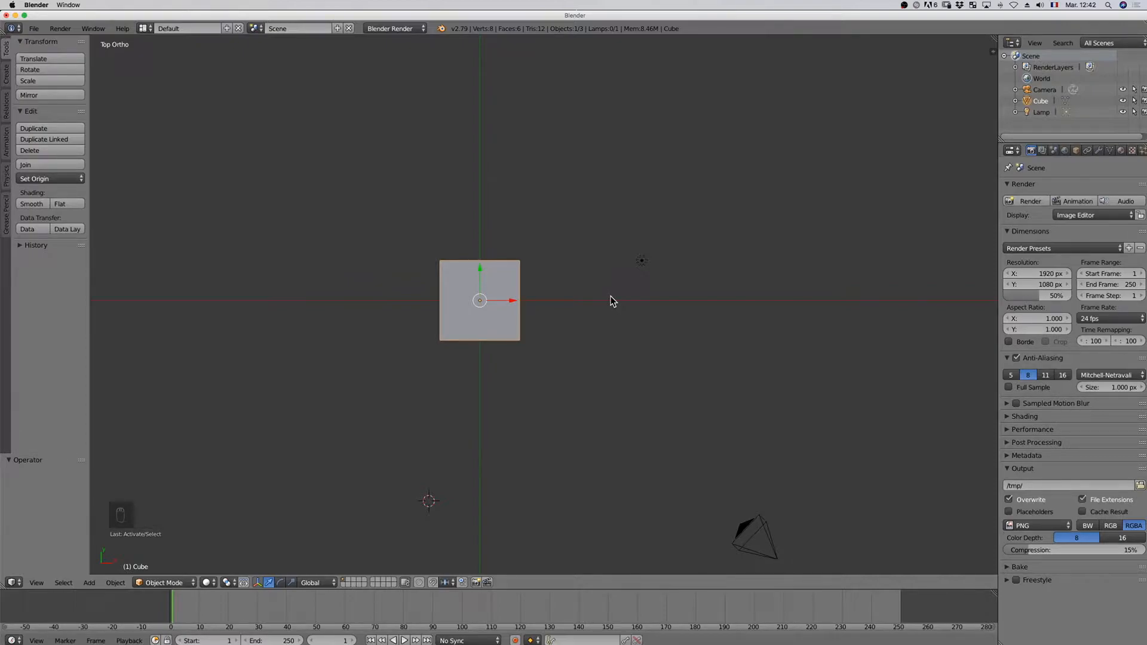
Compare the top view in perspective and orthographic projection, ending in an angled orthographic view of the cube
key(KP_5)
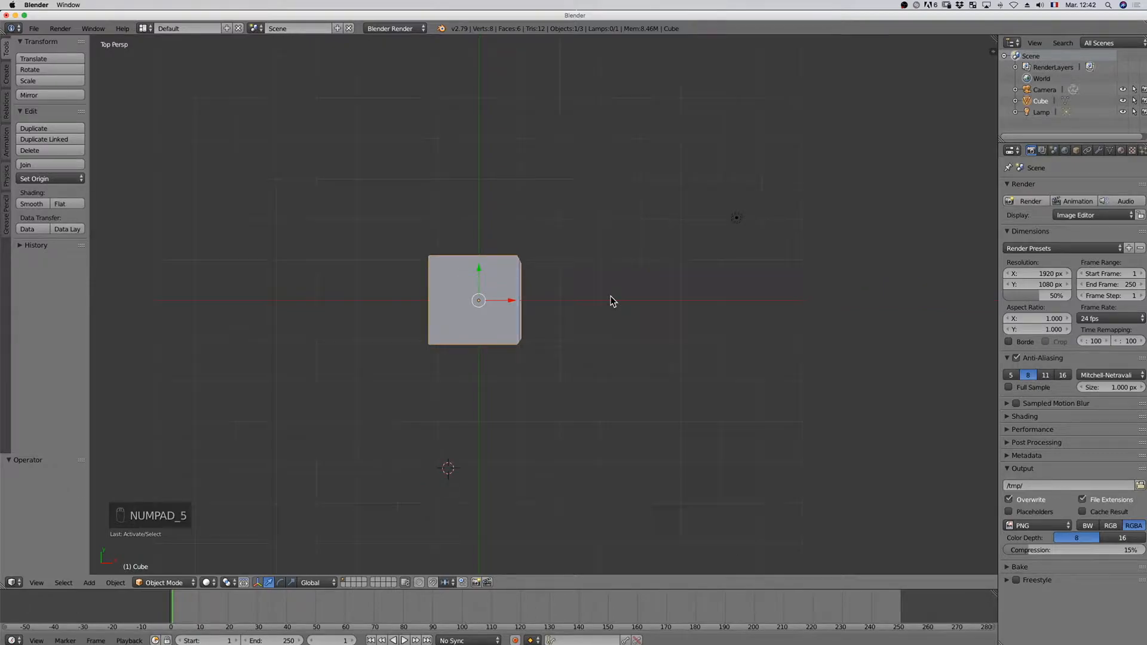
scroll(600, 310, up, 5)
scroll(600, 309, down, 4)
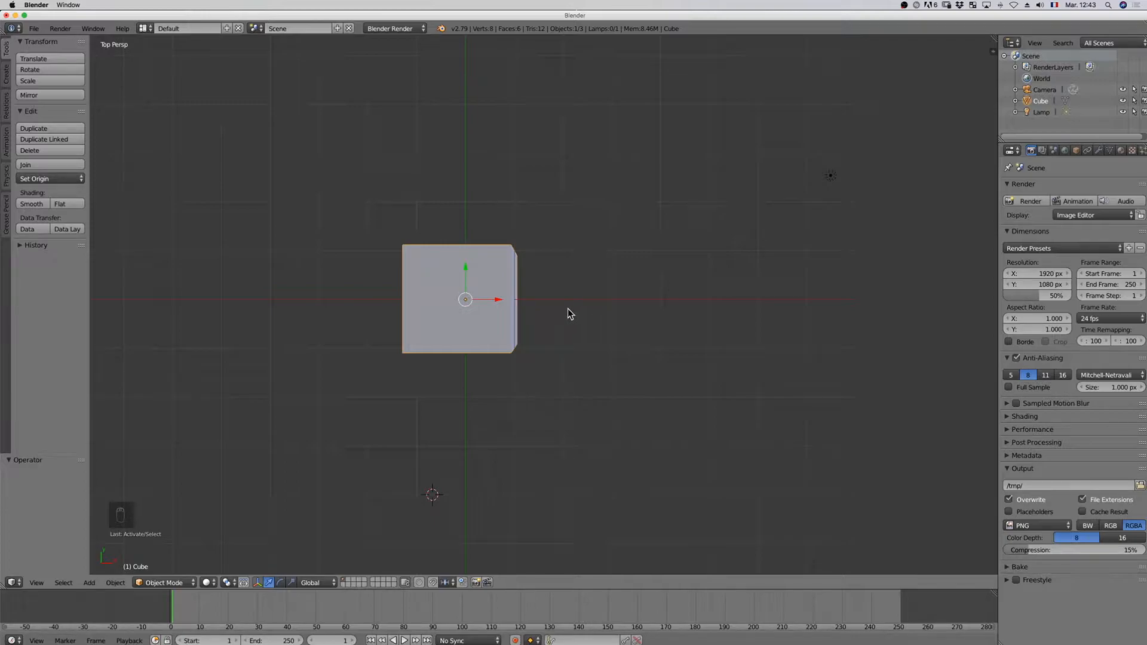
key(KP_5)
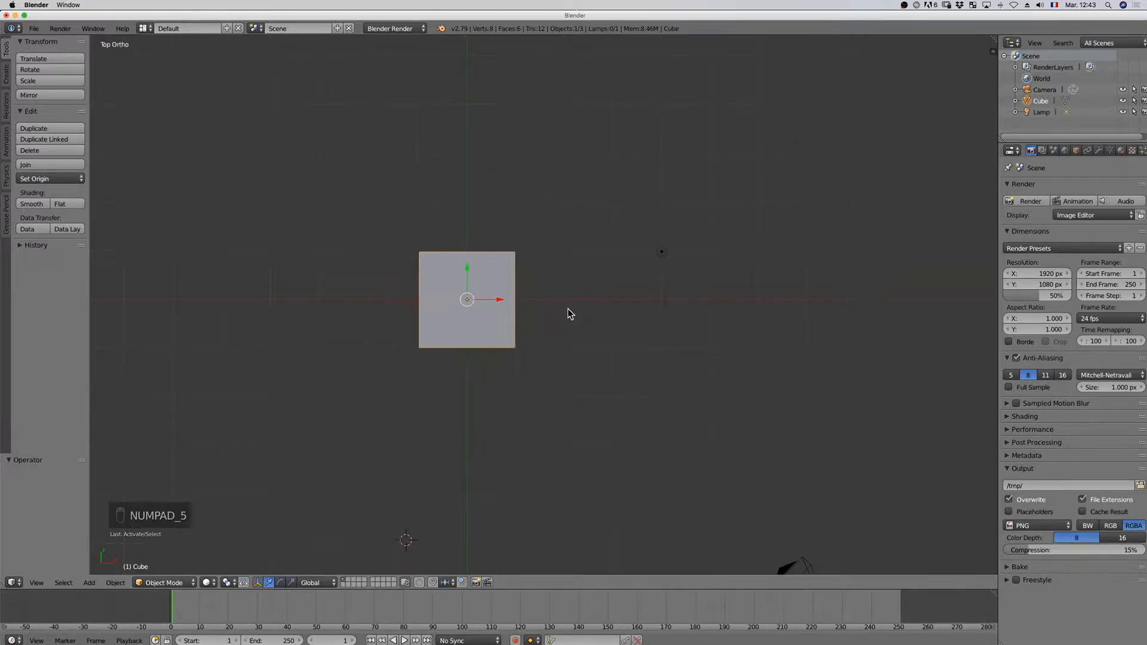
scroll(565, 313, down, 2)
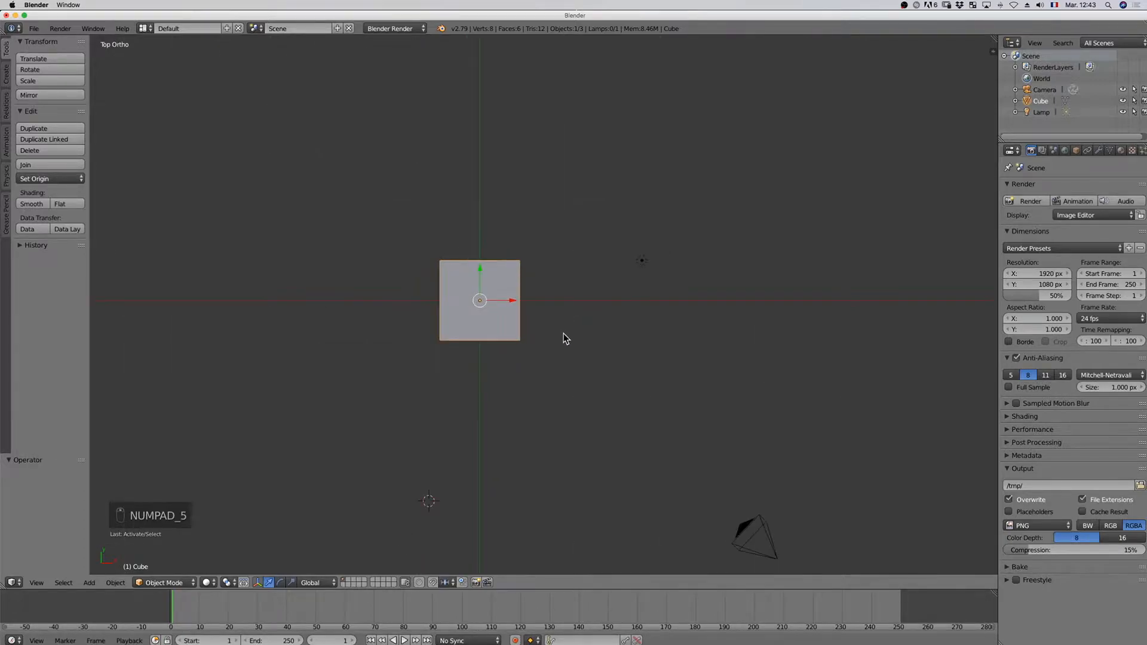
middle_drag(565, 335, 555, 266)
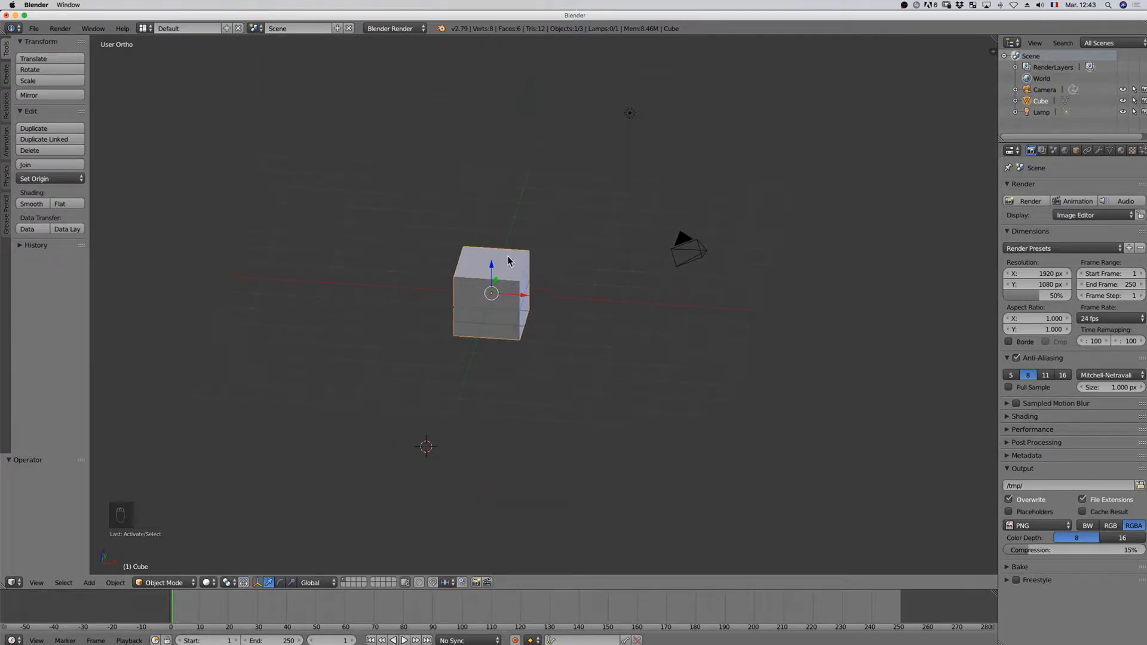
Apply the Science Lab theme preset in the user preferences and save the user settings
click(34, 29)
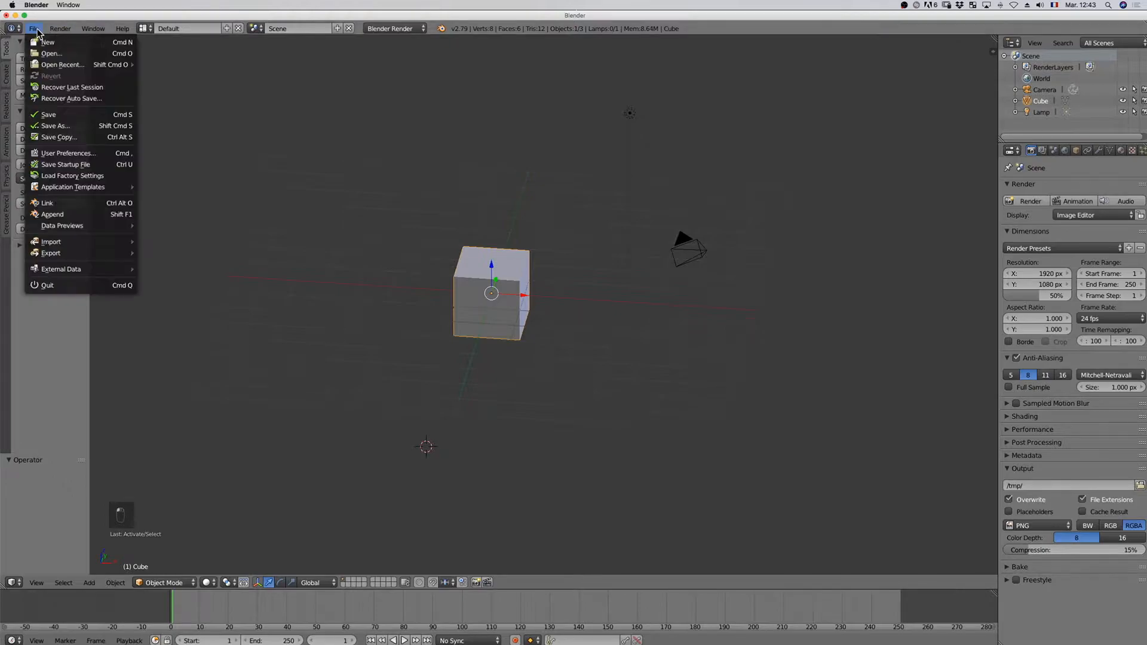
click(80, 154)
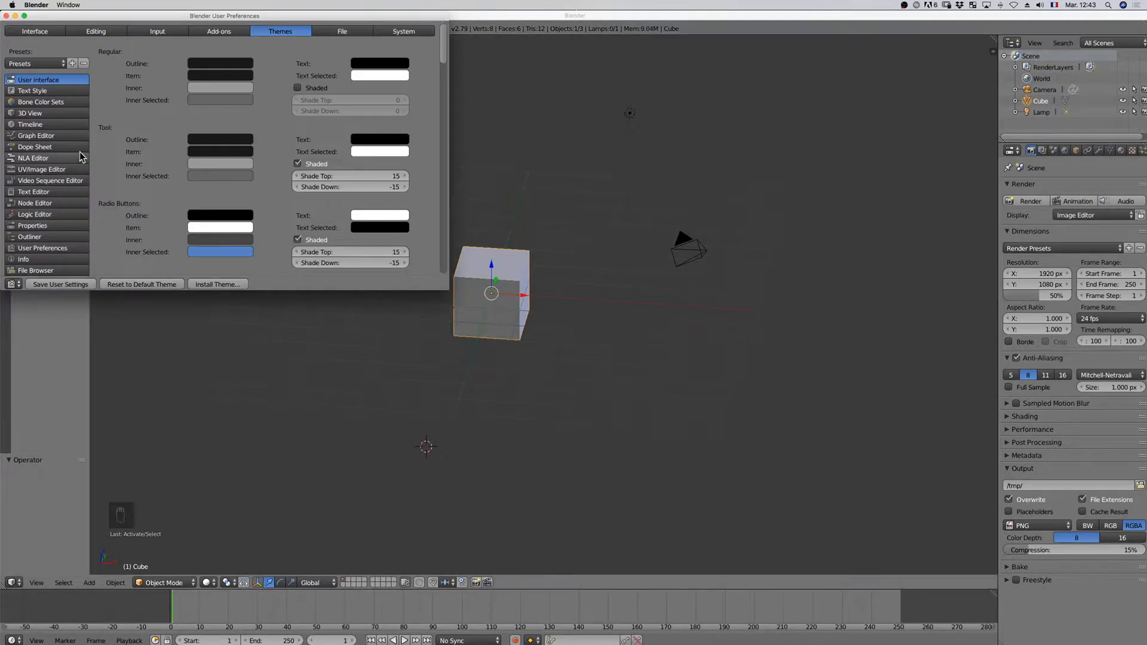
drag(277, 18, 447, 120)
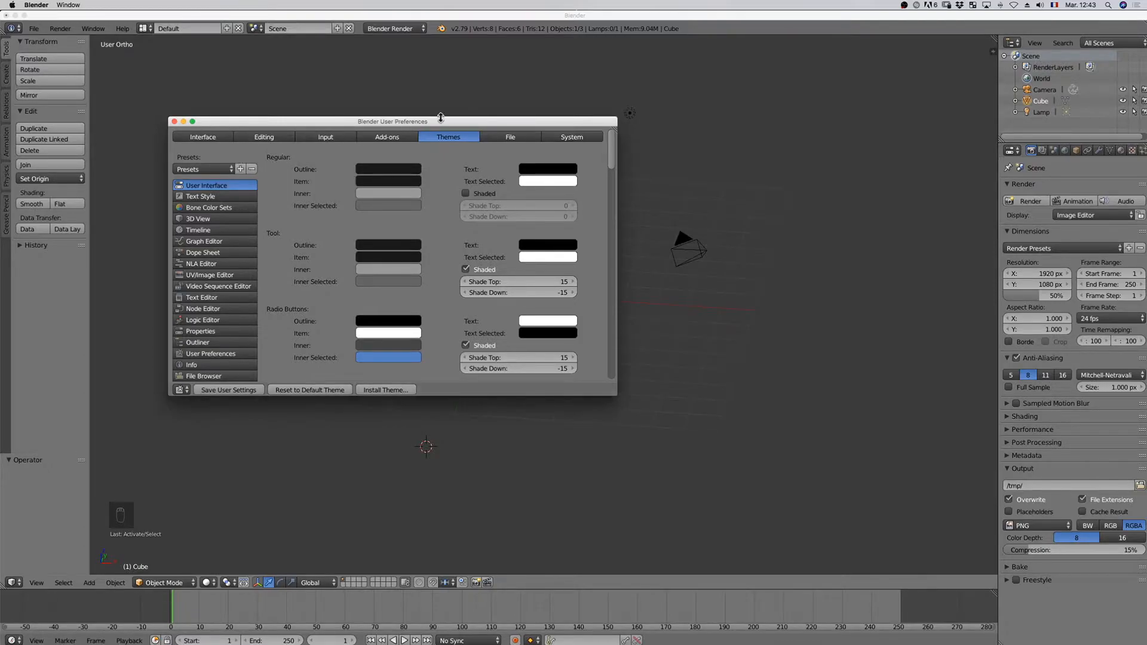
drag(478, 126, 650, 189)
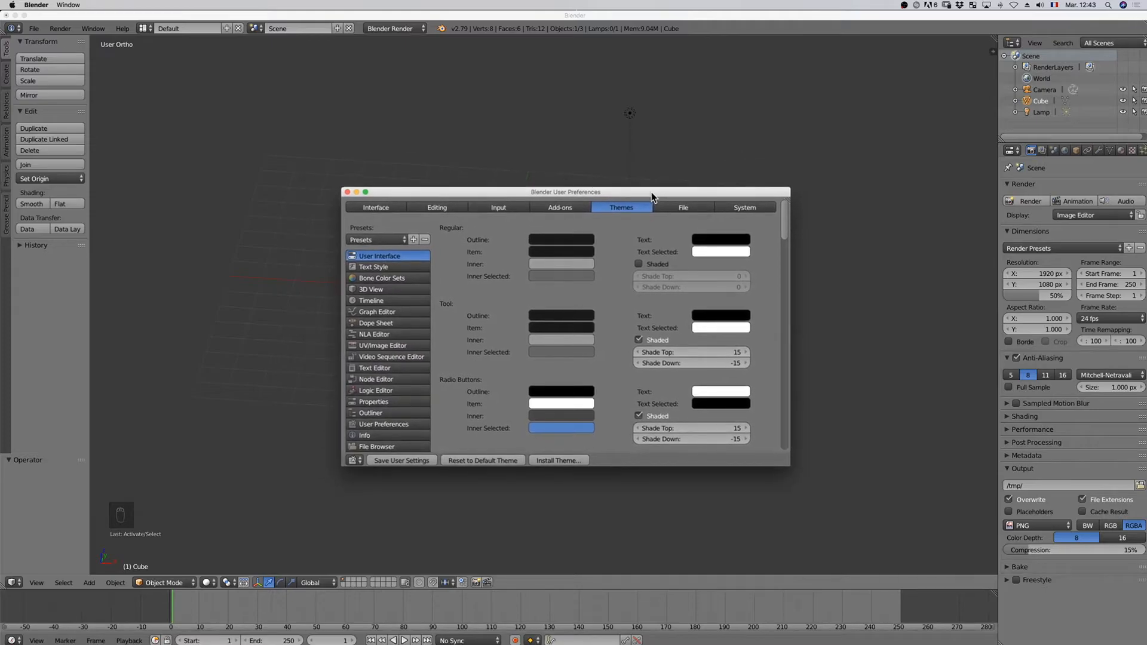
click(395, 238)
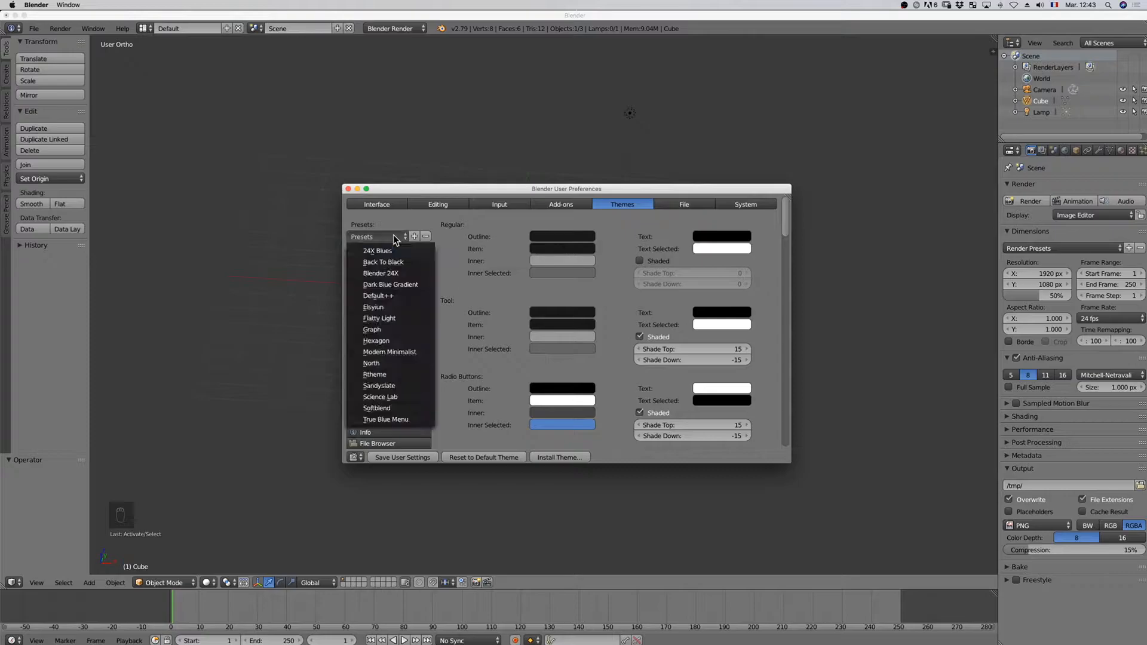
click(382, 397)
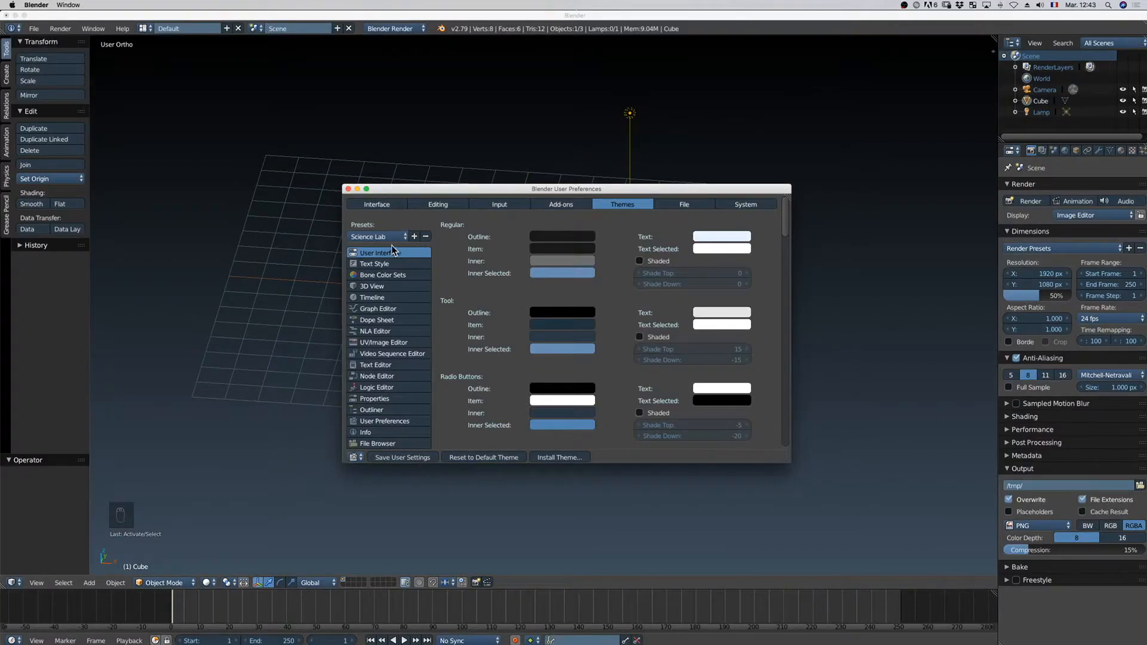
click(409, 458)
Set the interface display scale to 1.25, save the user settings and close the preferences
click(375, 205)
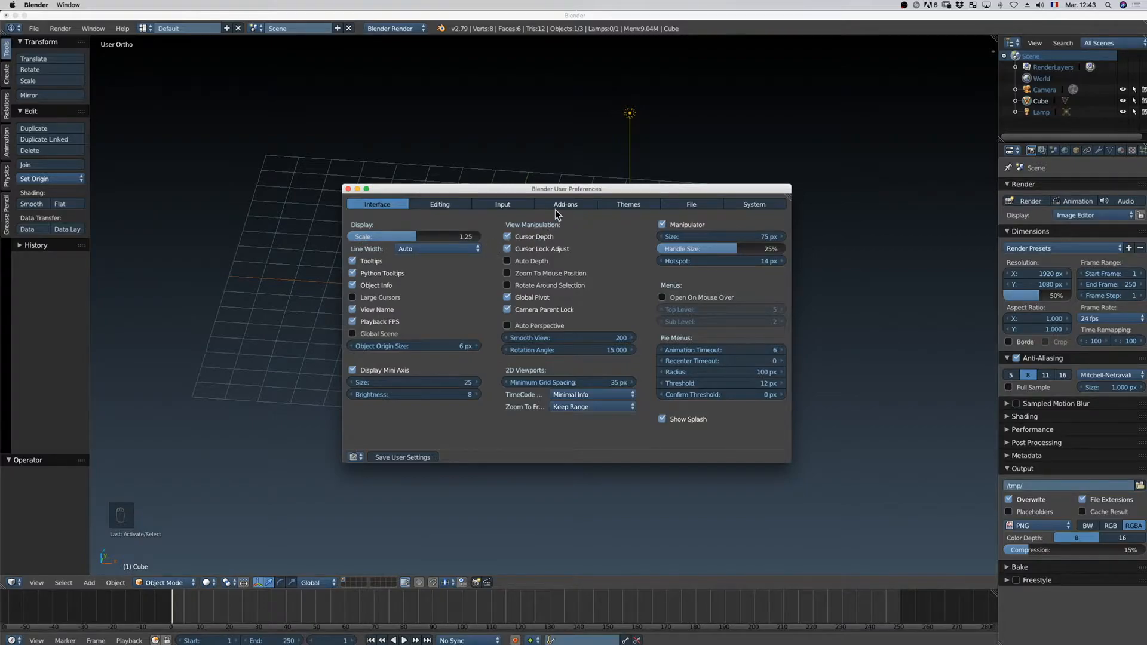
drag(416, 236, 428, 245)
click(464, 241)
text(1.25)
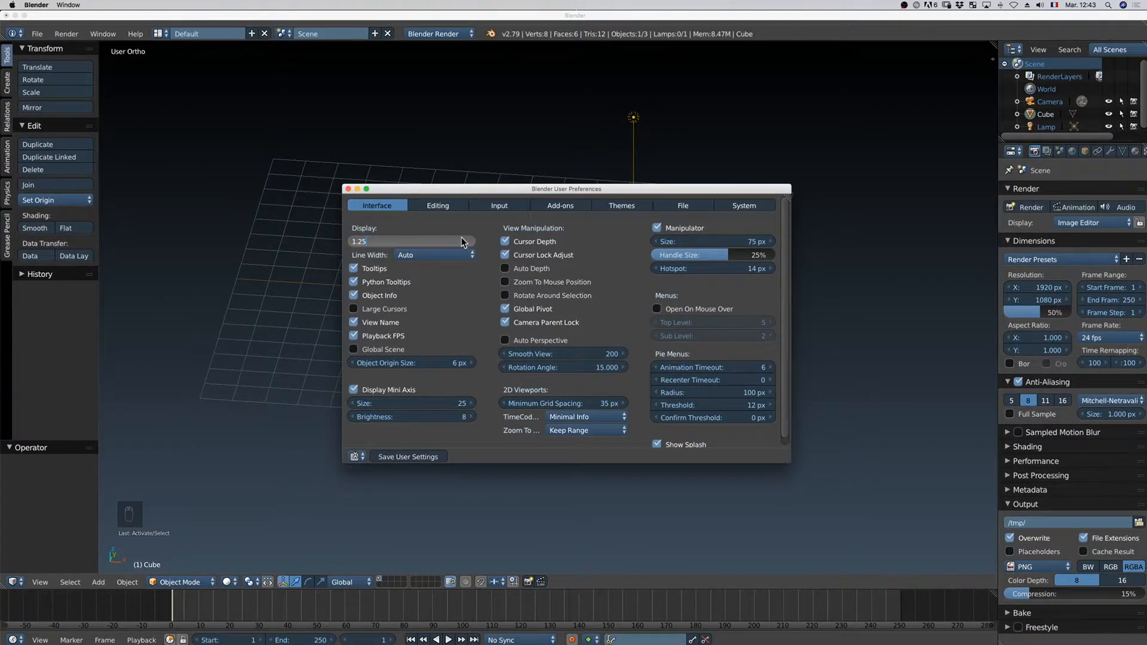
key(Return)
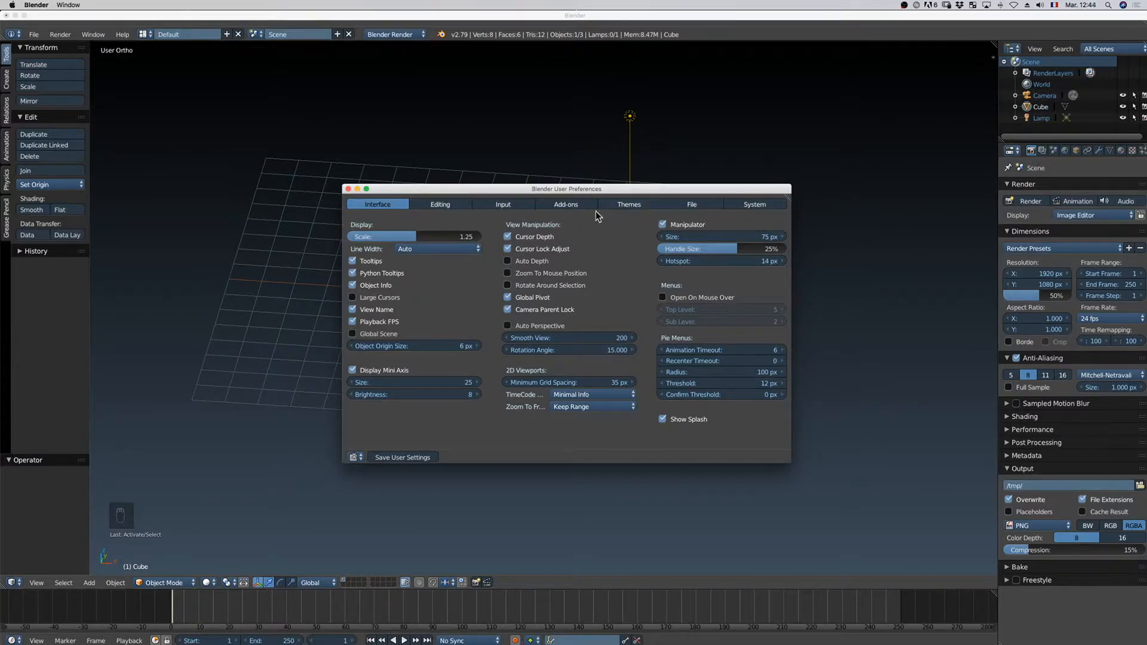
click(402, 458)
click(348, 189)
Scale the cube up uniformly by a factor of about 1.51
middle_drag(553, 225, 490, 228)
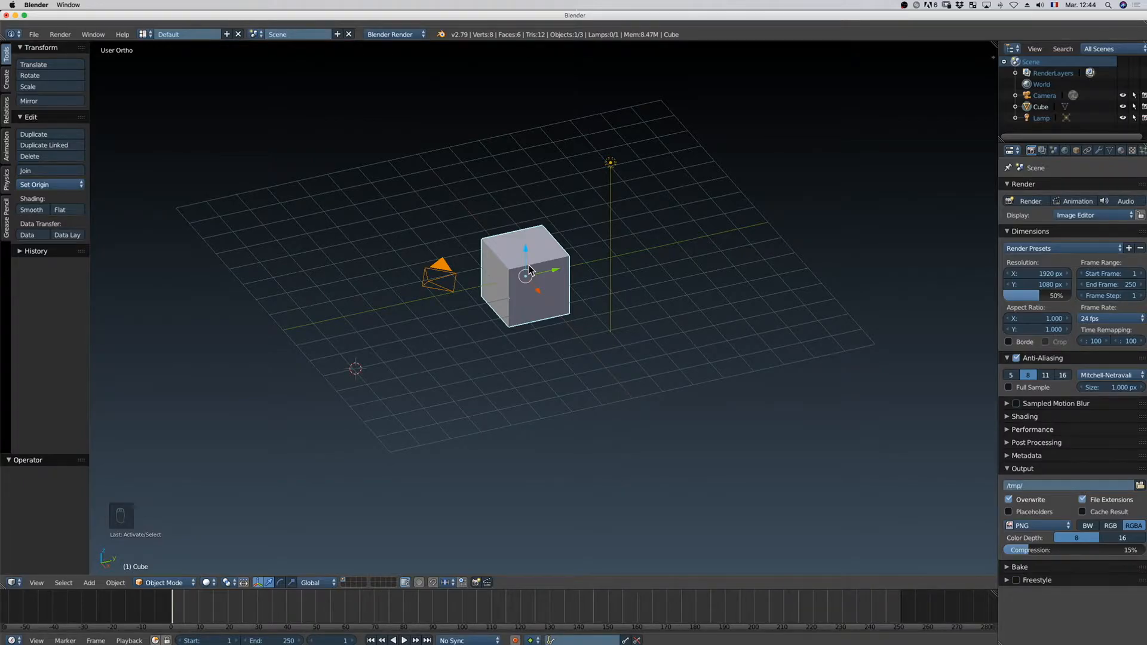
key(s)
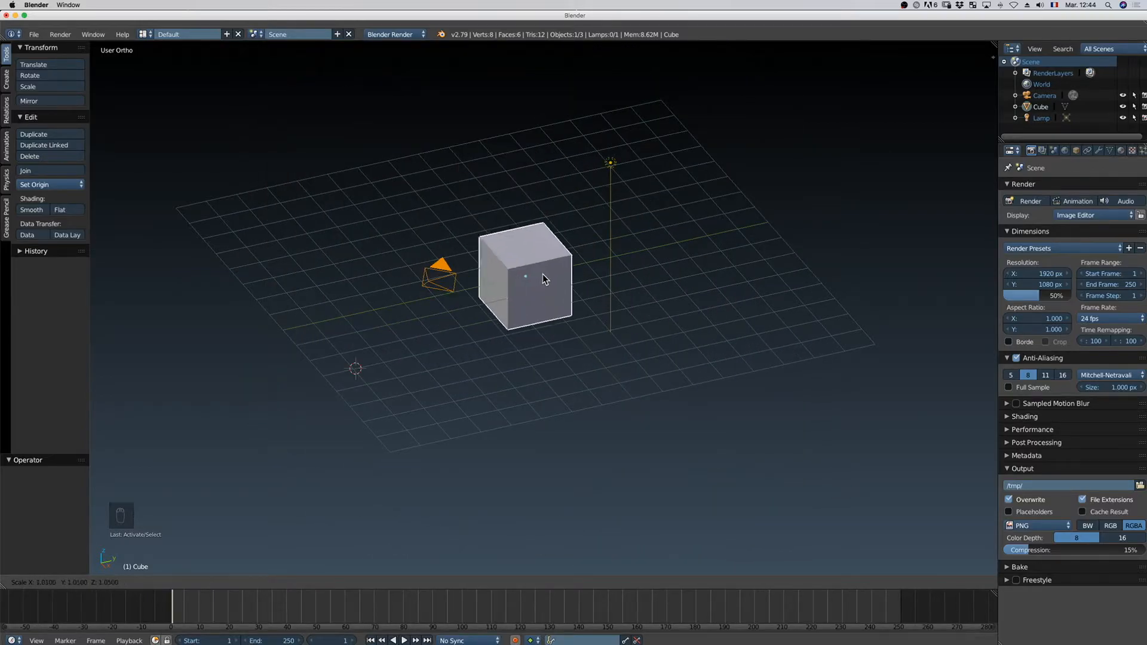
click(543, 274)
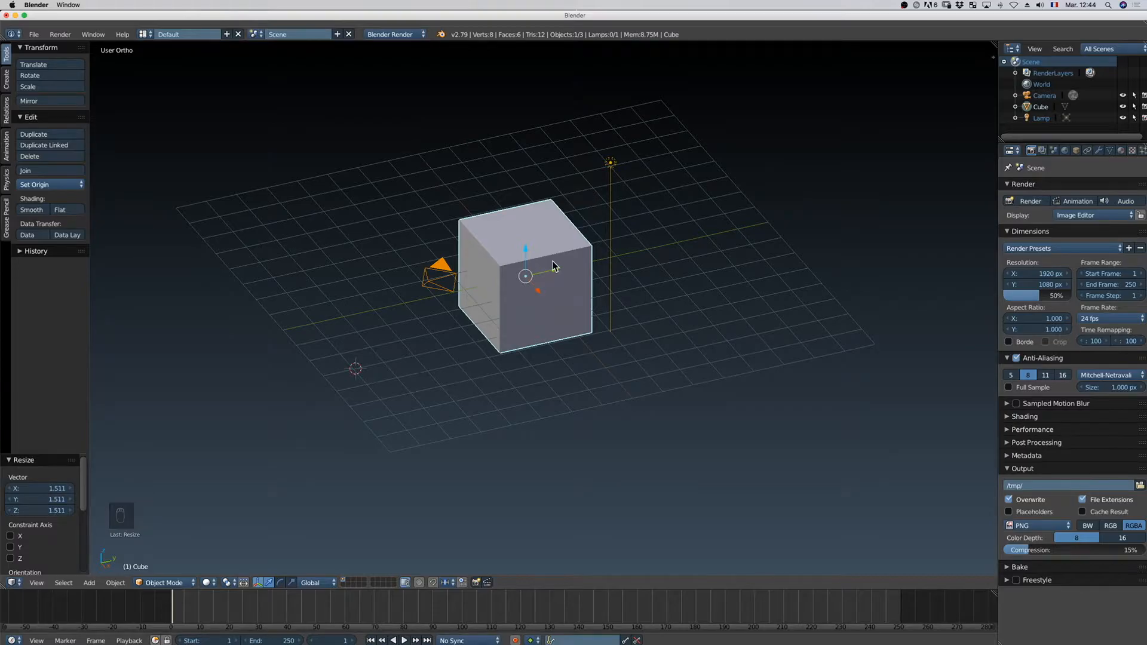
Try to scale the cube along the global X axis
key(s)
key(x)
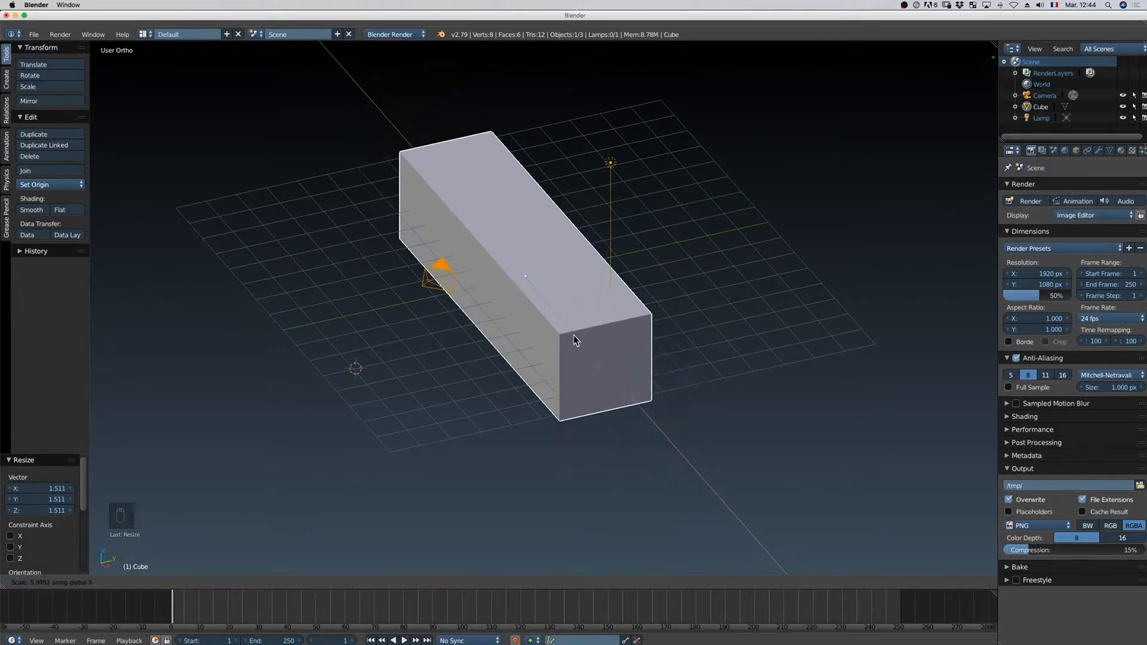
right_click(558, 305)
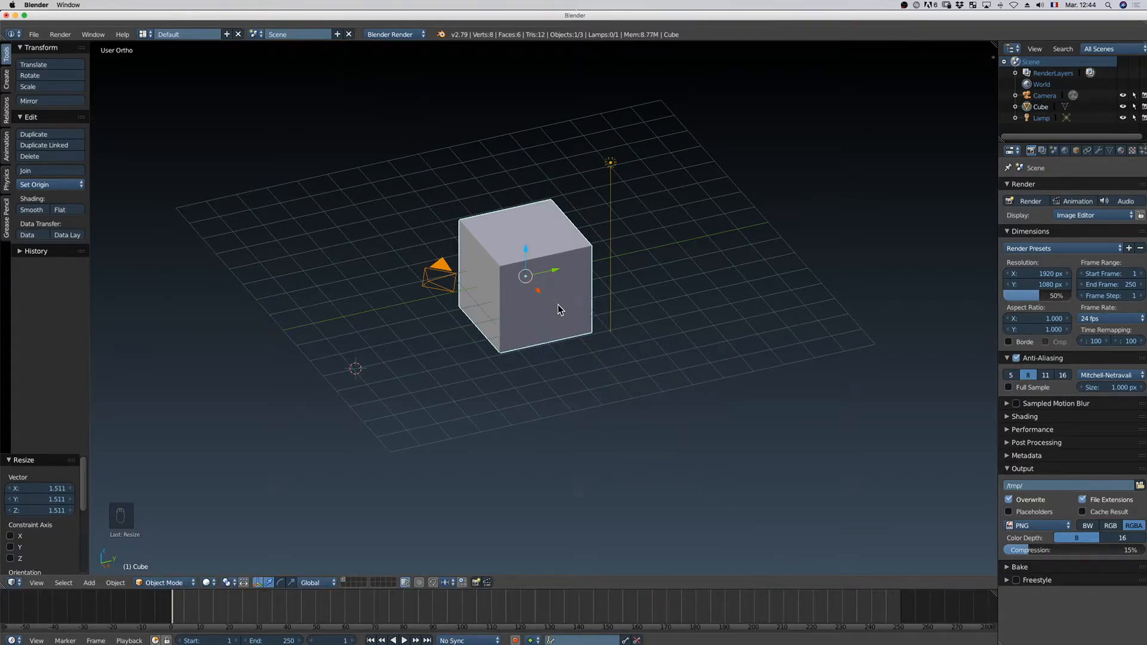
Scale the cube by about 1.43 along the global Y axis and about 0.83 along the global Z axis
key(s)
key(y)
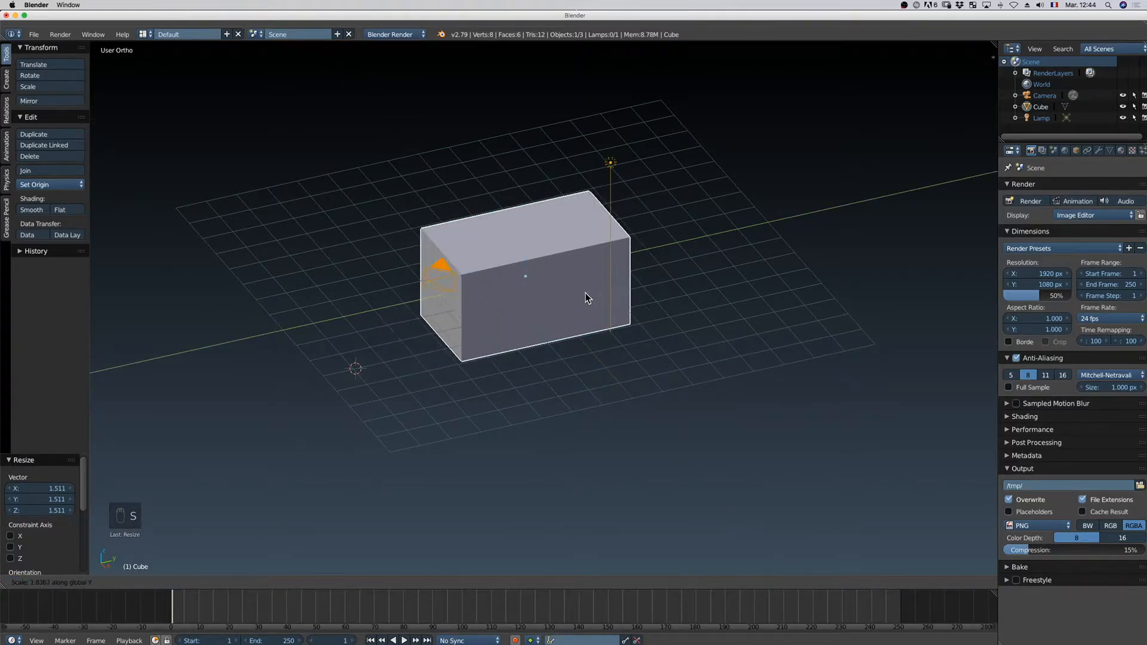
click(585, 293)
key(s)
key(z)
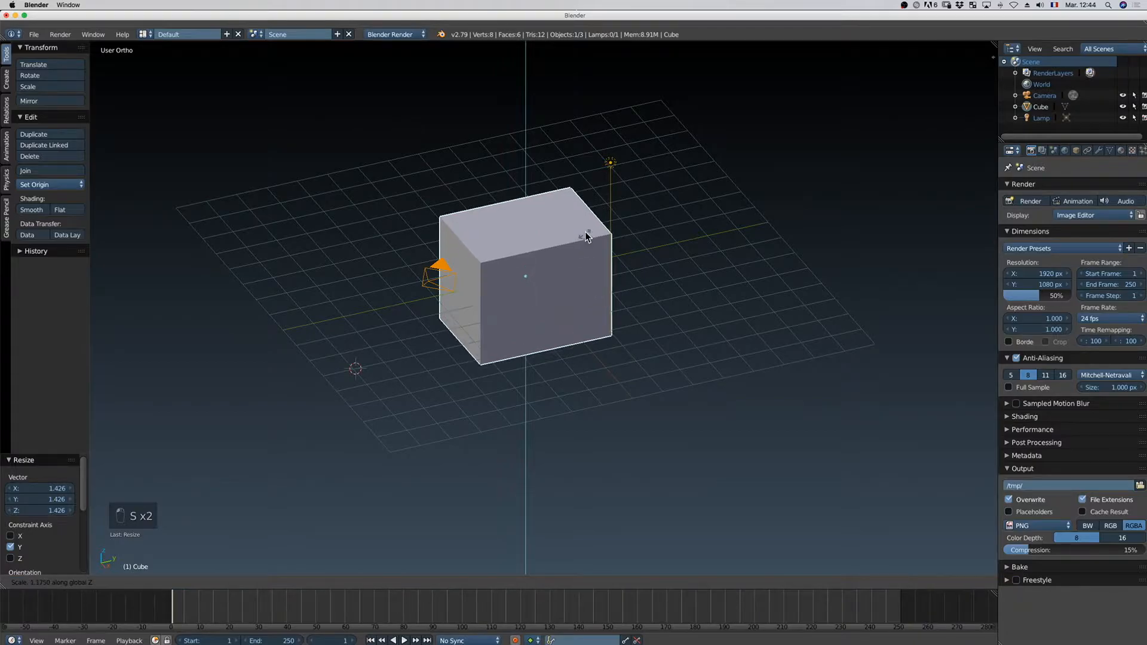
click(575, 260)
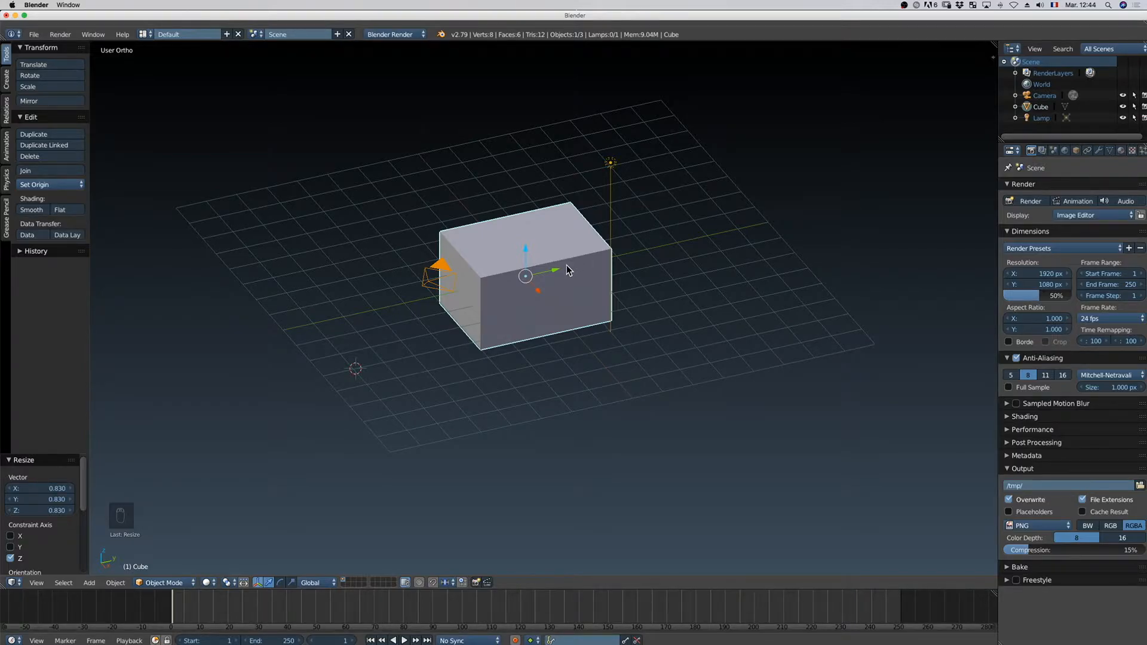
Try to move the cube freely and along the global X axis
key(g)
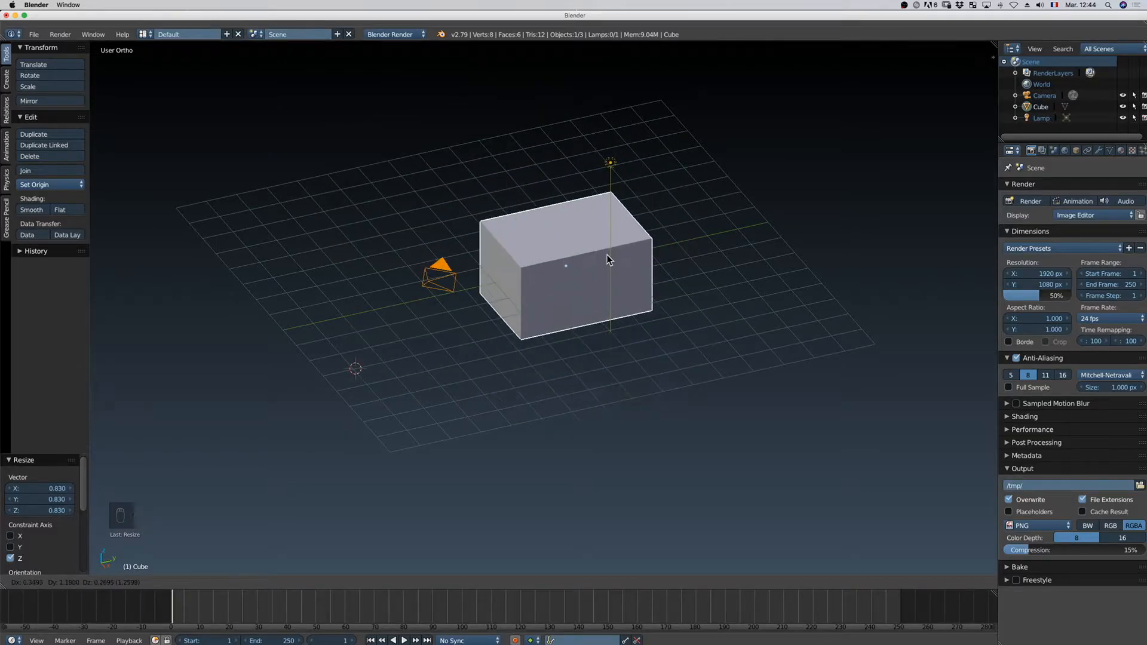
click(584, 257)
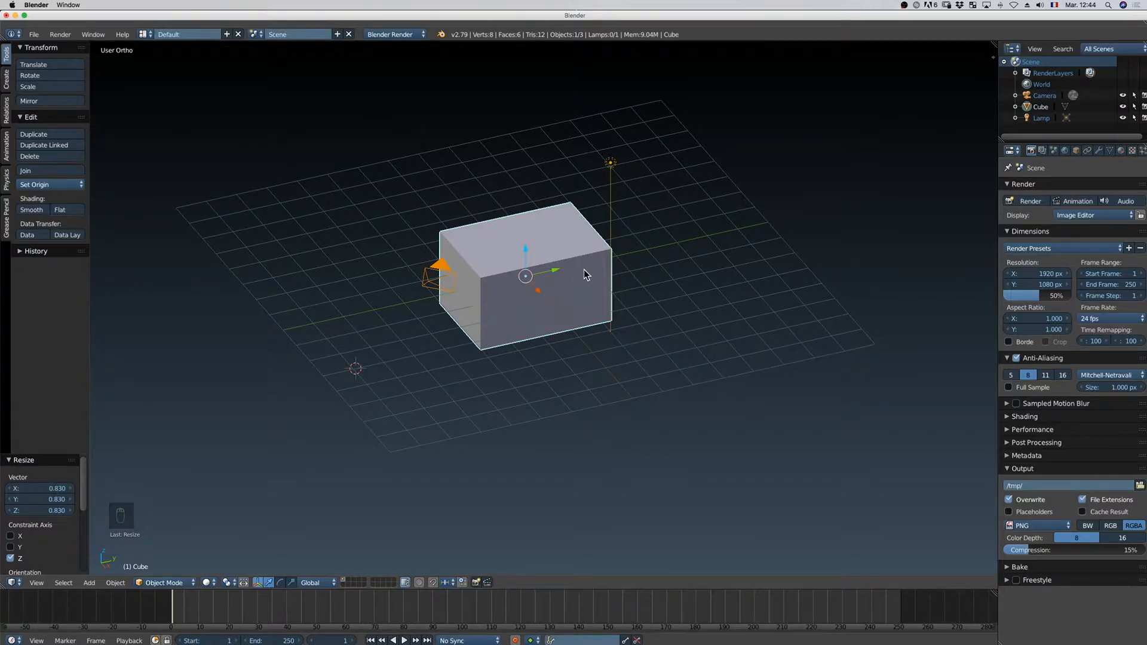
key(g)
key(x)
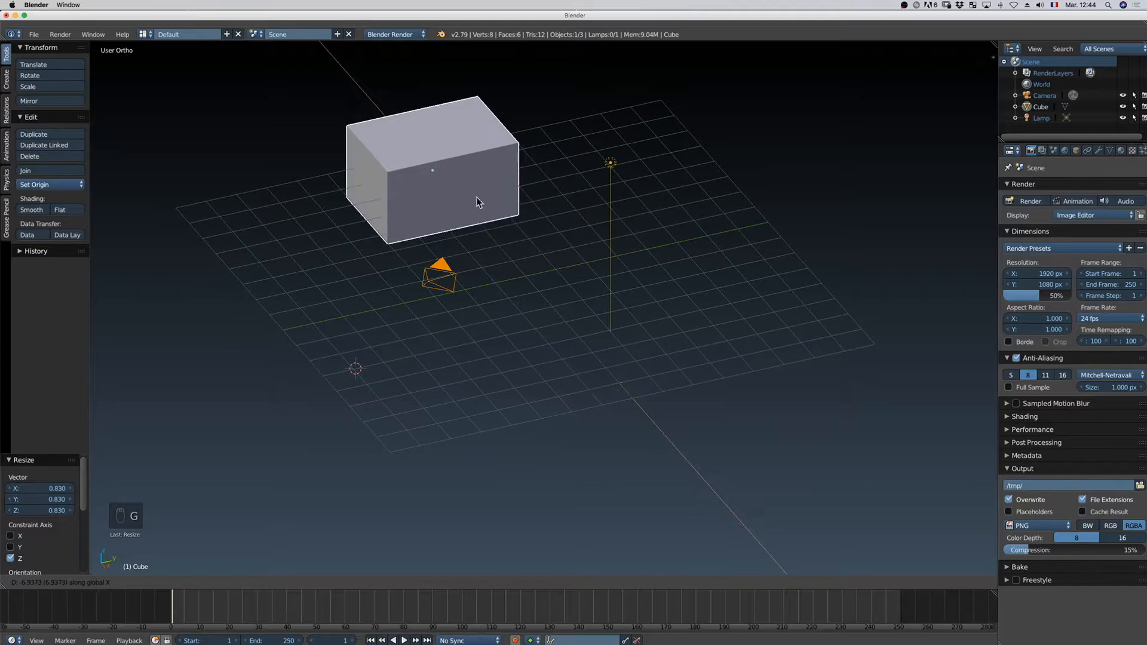
right_click(511, 257)
Move the cube about 0.30 along the global Y axis and about 0.71 along the global Z axis
key(g)
key(y)
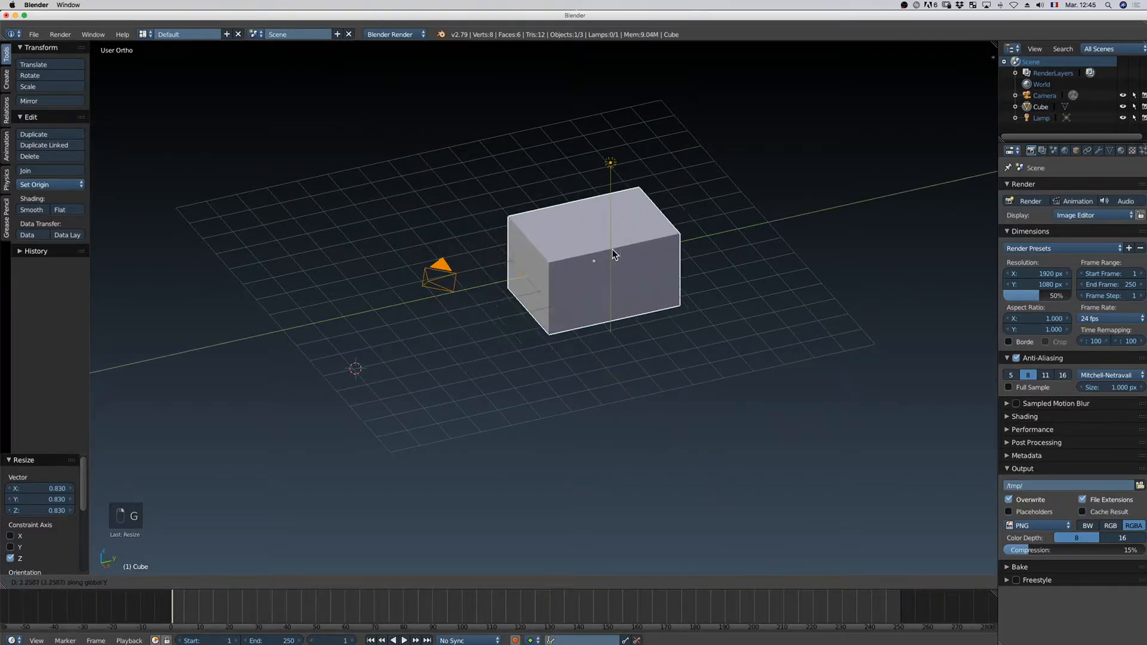
click(519, 263)
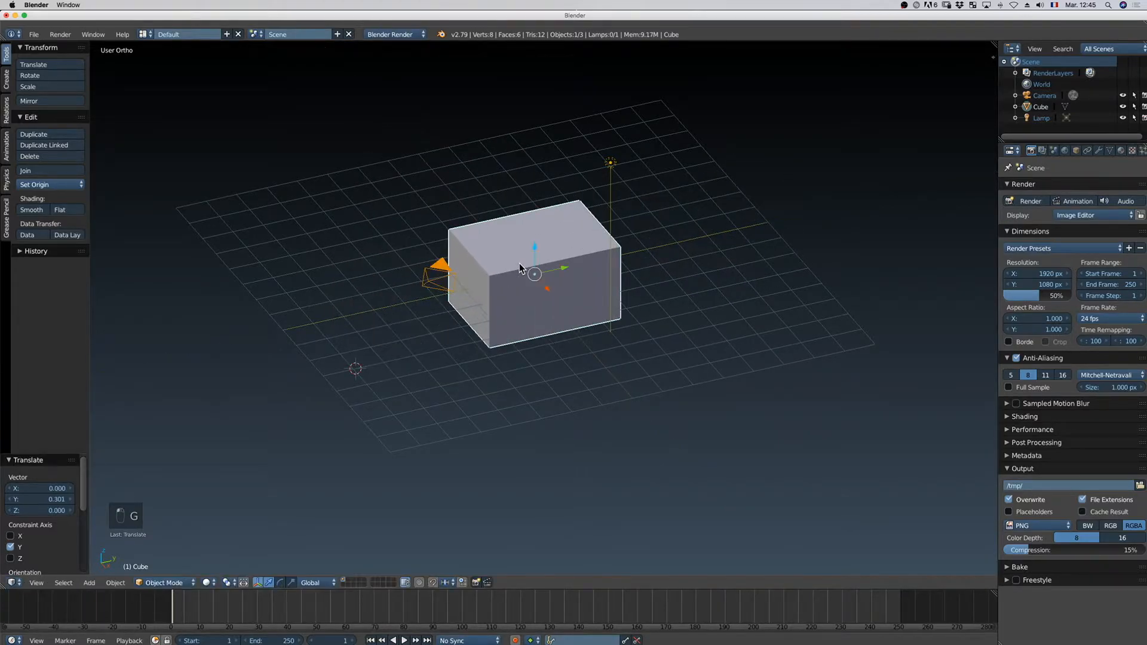
key(g)
key(z)
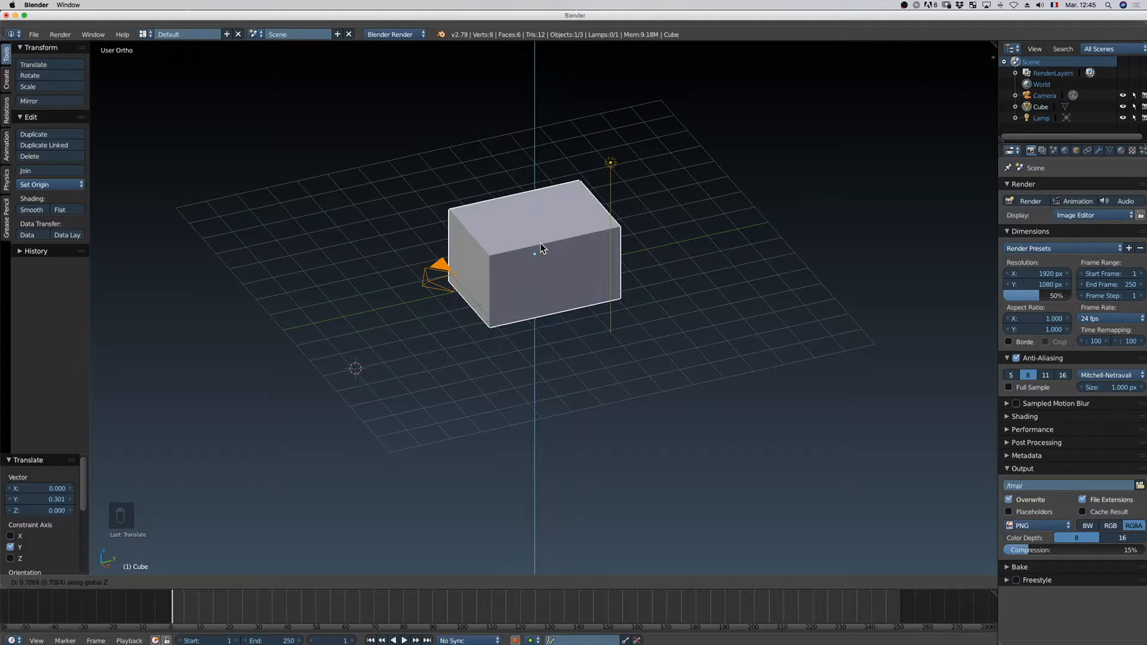
click(540, 242)
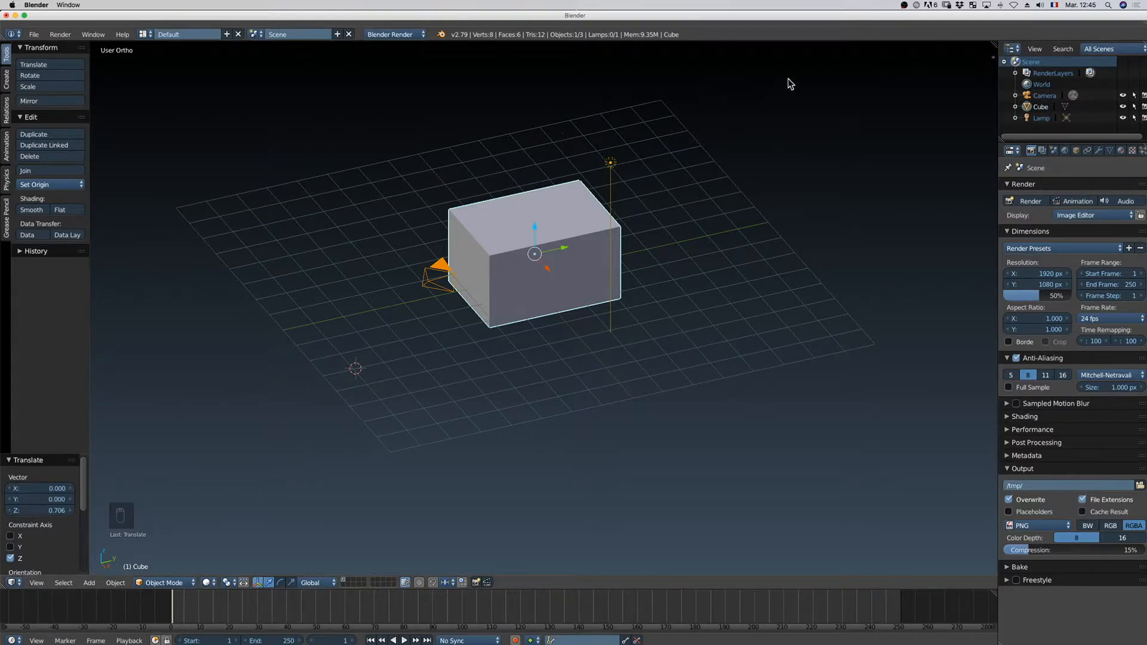
Split the 3D view into two side-by-side viewports and set the new one to the front orthographic view
drag(992, 44, 572, 75)
middle_drag(906, 330, 867, 288)
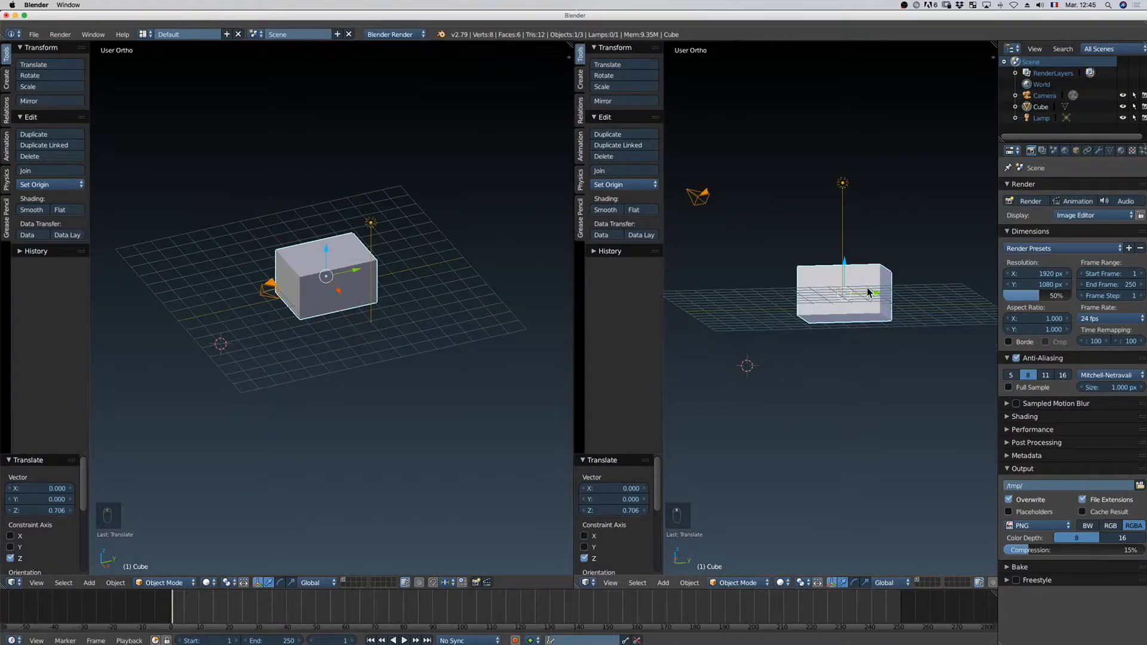
key(KP_1)
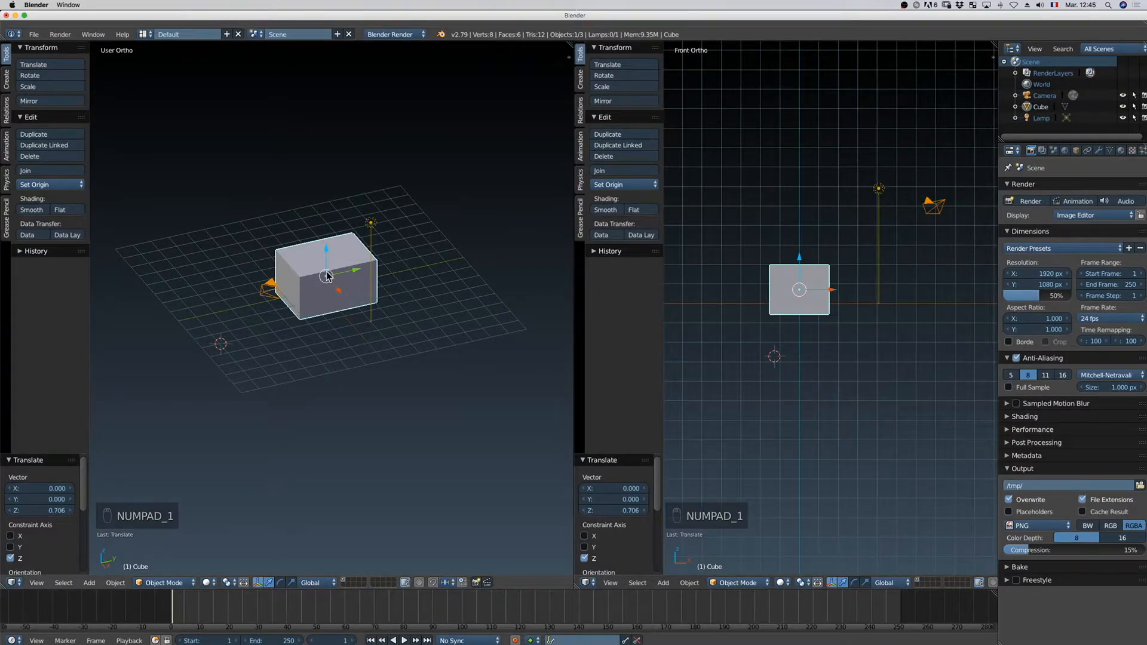
Move the cube about -0.07 along the global X axis in the user orthographic viewport
middle_drag(325, 281, 319, 259)
drag(359, 276, 338, 289)
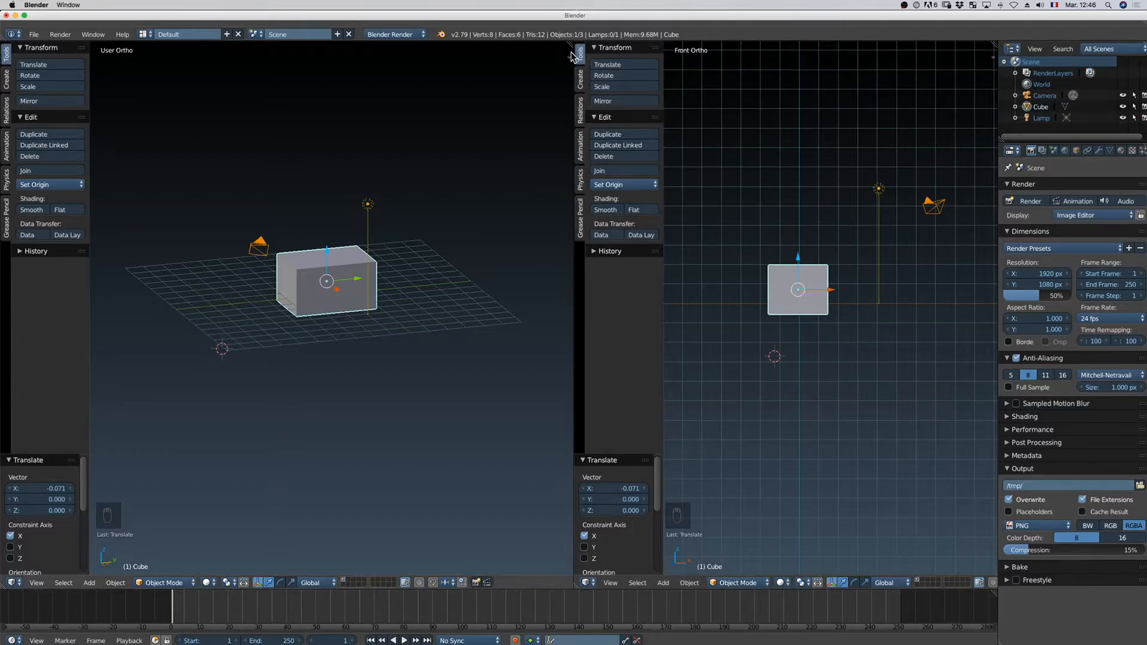
Join the two viewports into a single 3D view, keeping the user orthographic one
mouse_move(571, 46)
mouse_down()
mouse_move(676, 61)
mouse_move(608, 69)
mouse_move(666, 78)
mouse_move(686, 97)
mouse_up()
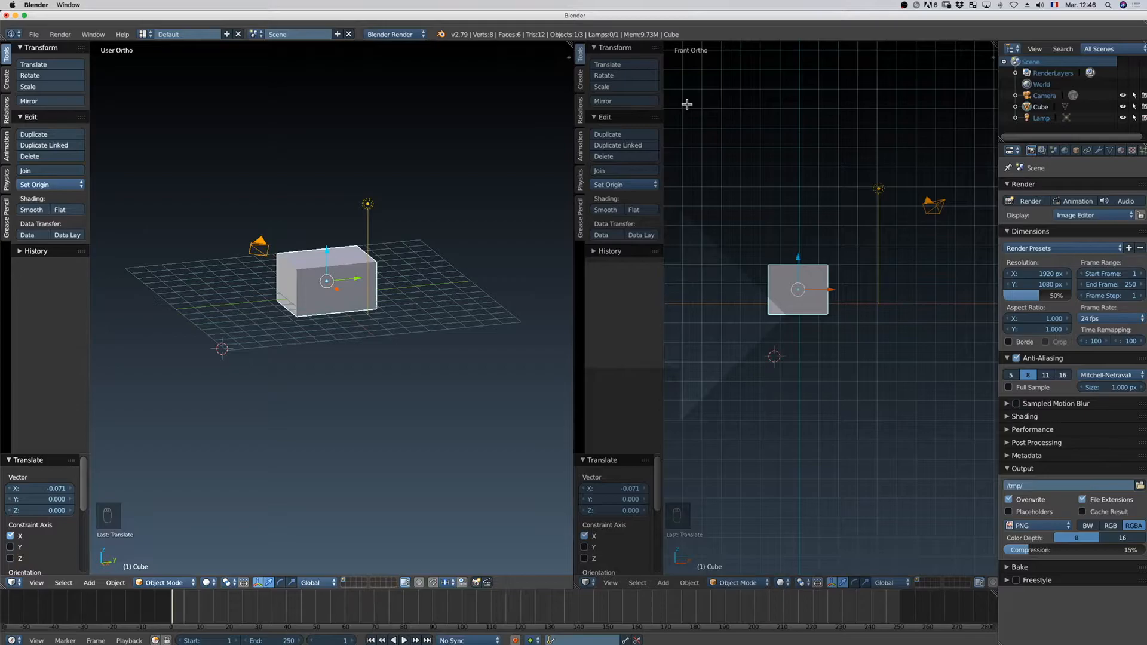
drag(687, 104, 687, 104)
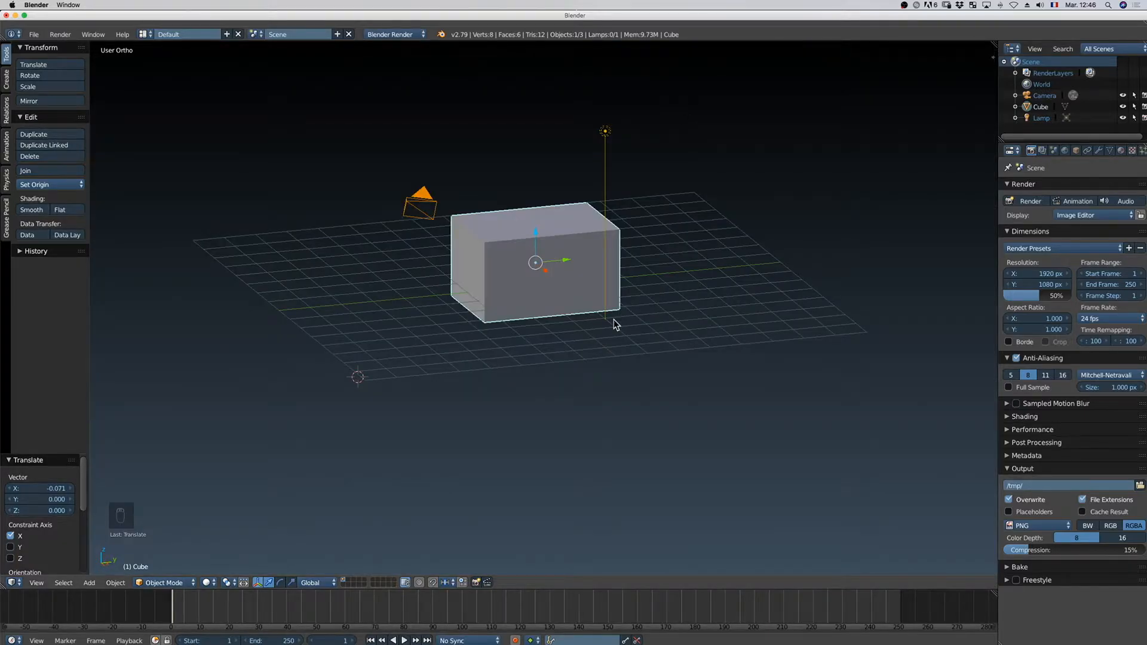
scroll(660, 323, down, 2)
middle_drag(651, 307, 621, 330)
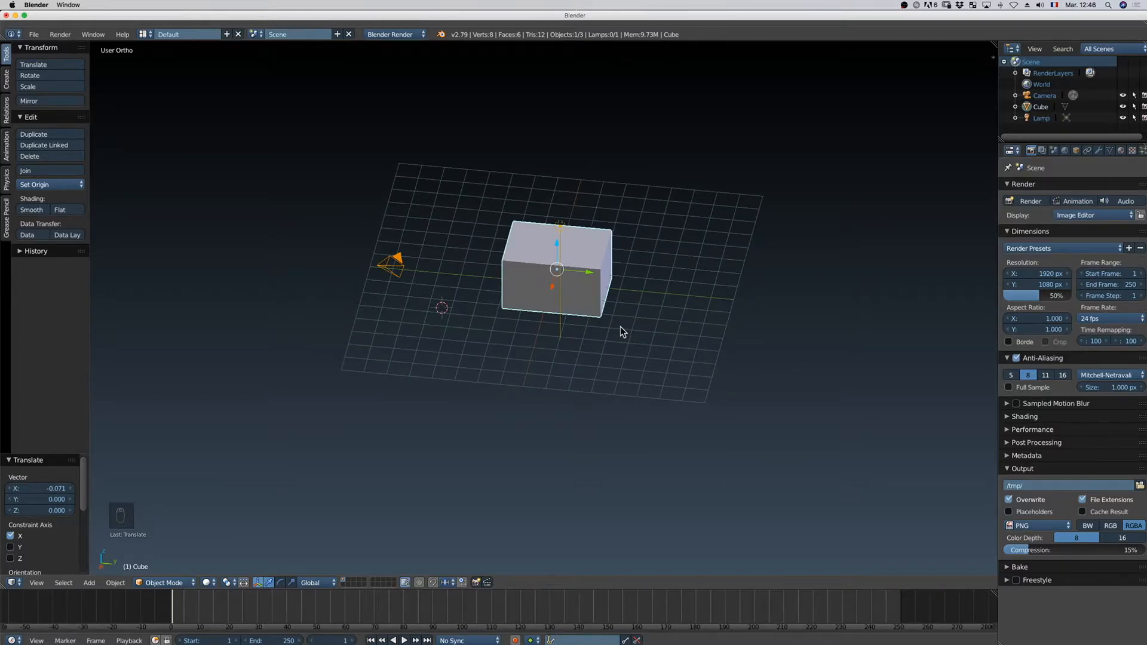
Toggle the tool shelf and properties region of the 3D view, leaving both shown with the cube's transform values in view
key(n)
key(t)
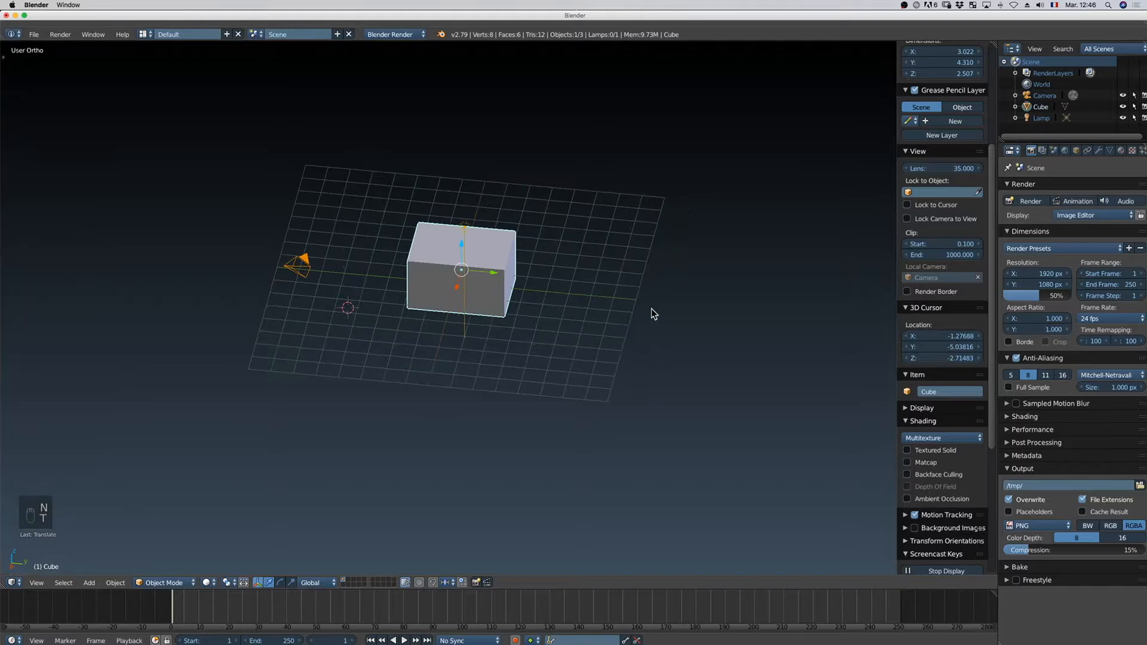
key(n)
key(t)
key(n)
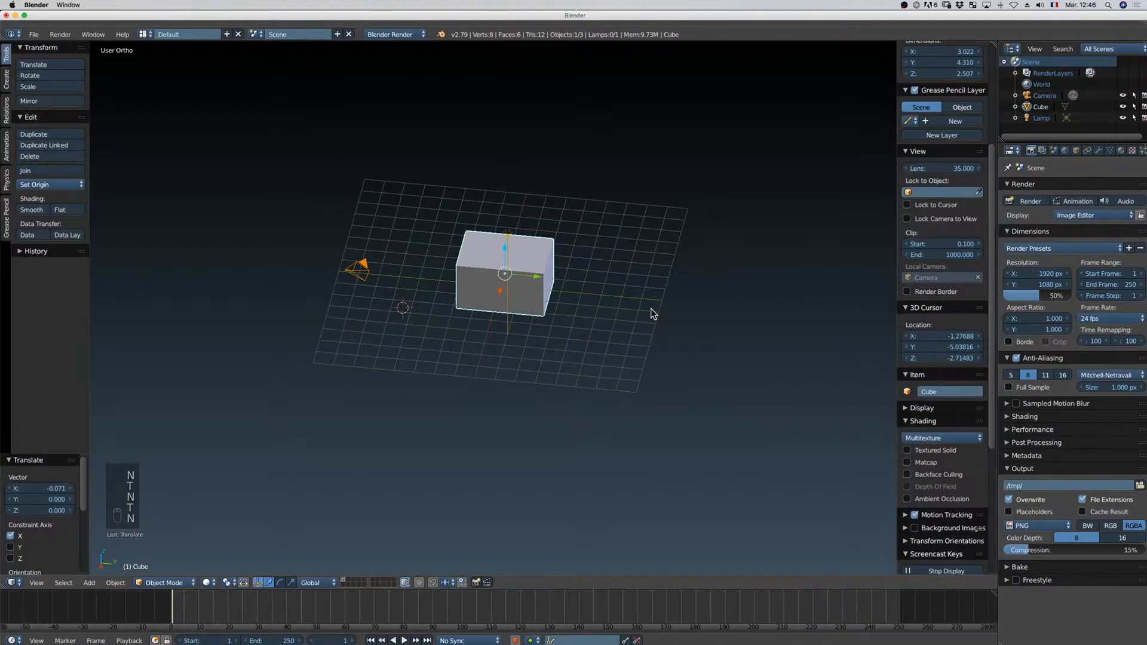
scroll(946, 245, up, 7)
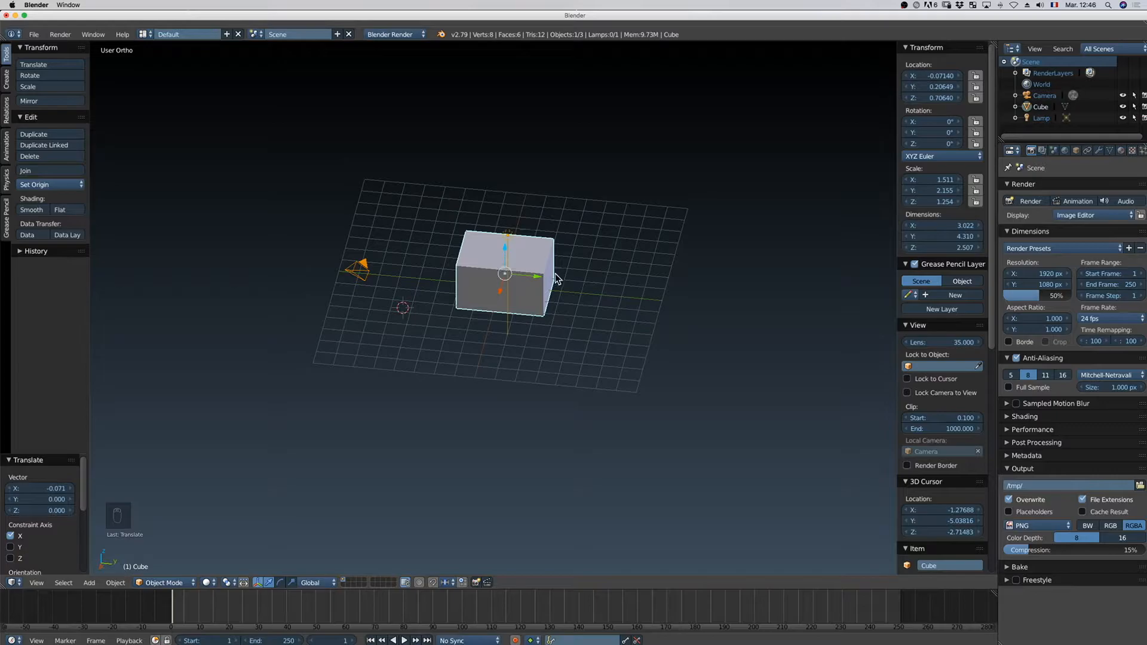
scroll(569, 306, up, 2)
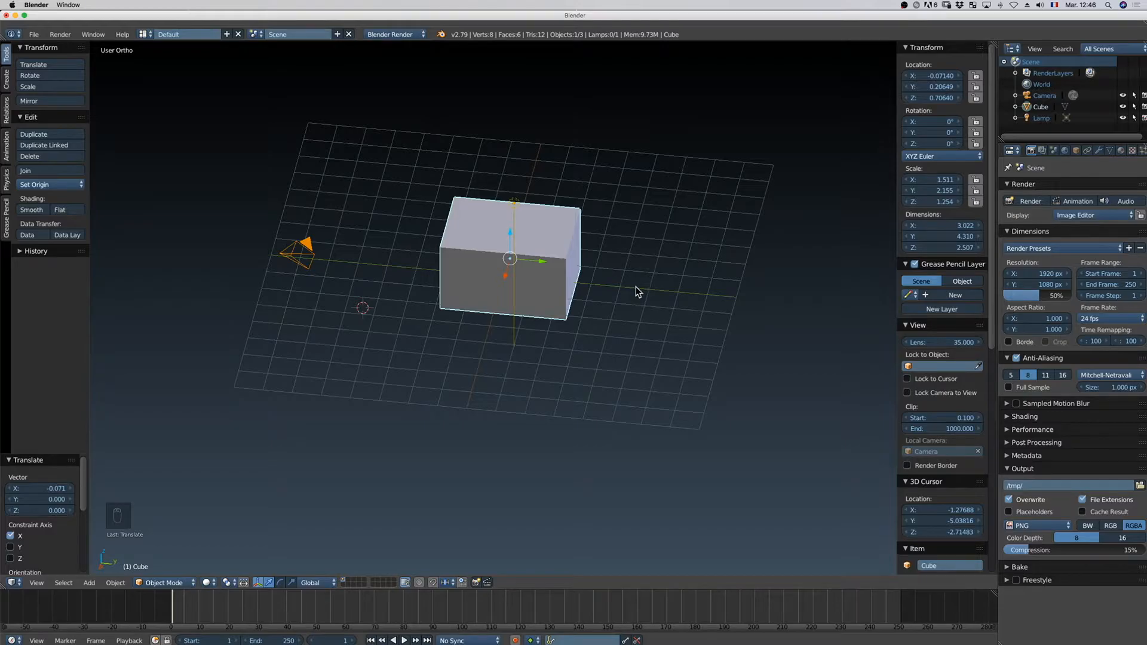
middle_drag(638, 292, 656, 269)
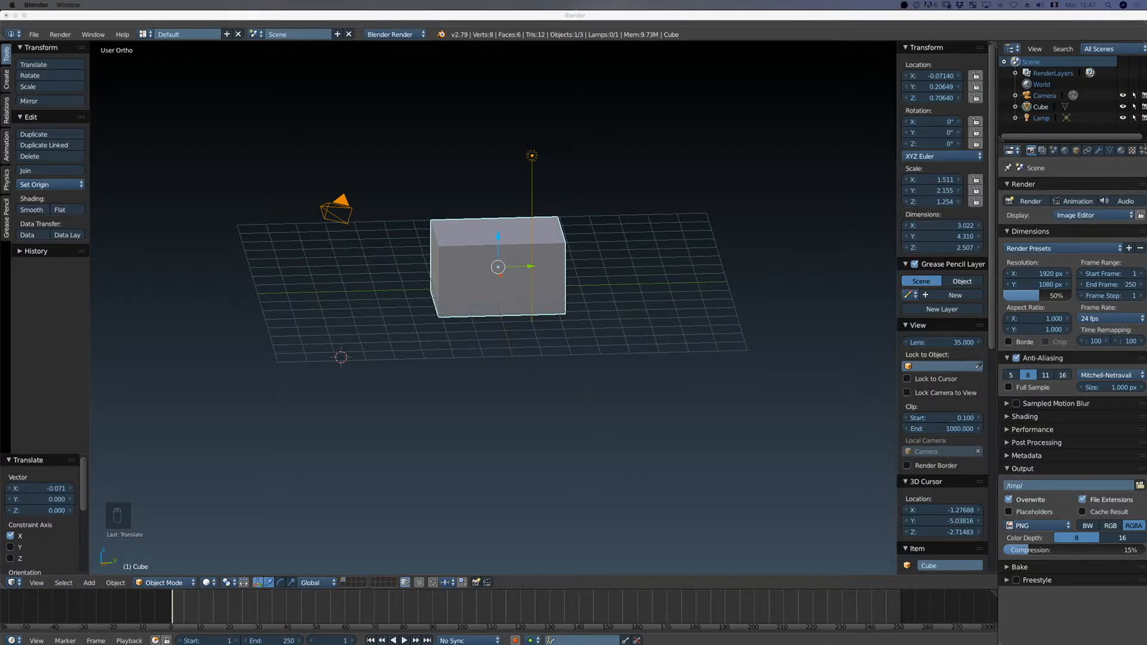
Switch to Chrome and search Google Images for "shortcut blender"
drag(1146, 370, 422, 94)
click(447, 361)
text(s)
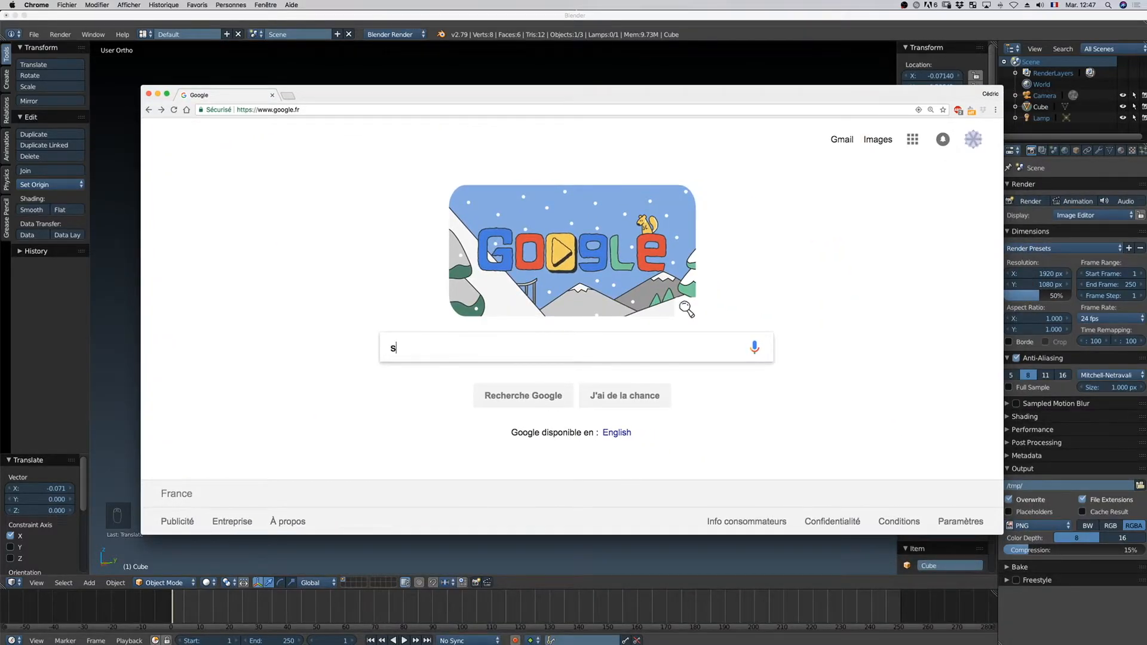
text(hortcu)
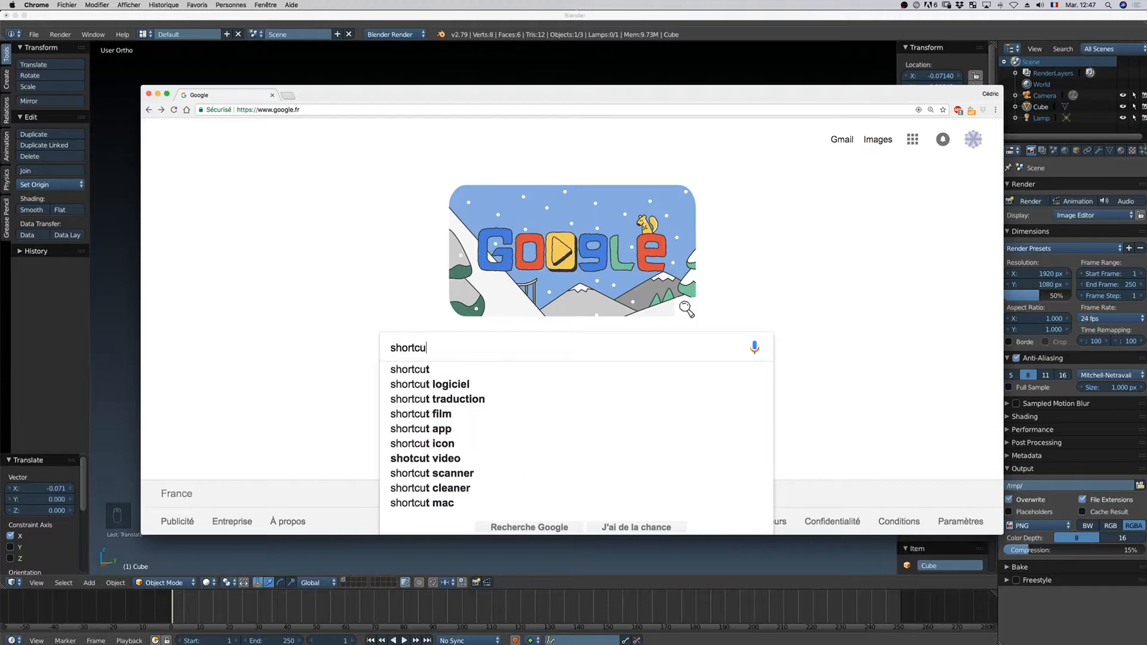
text(t blender)
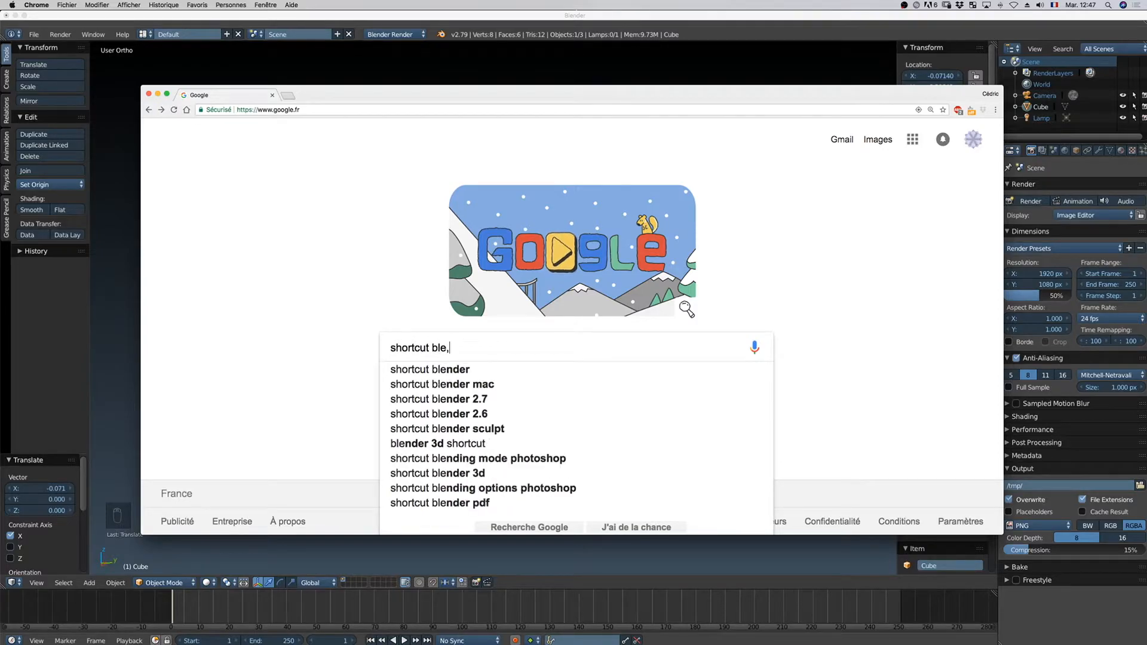
key(Return)
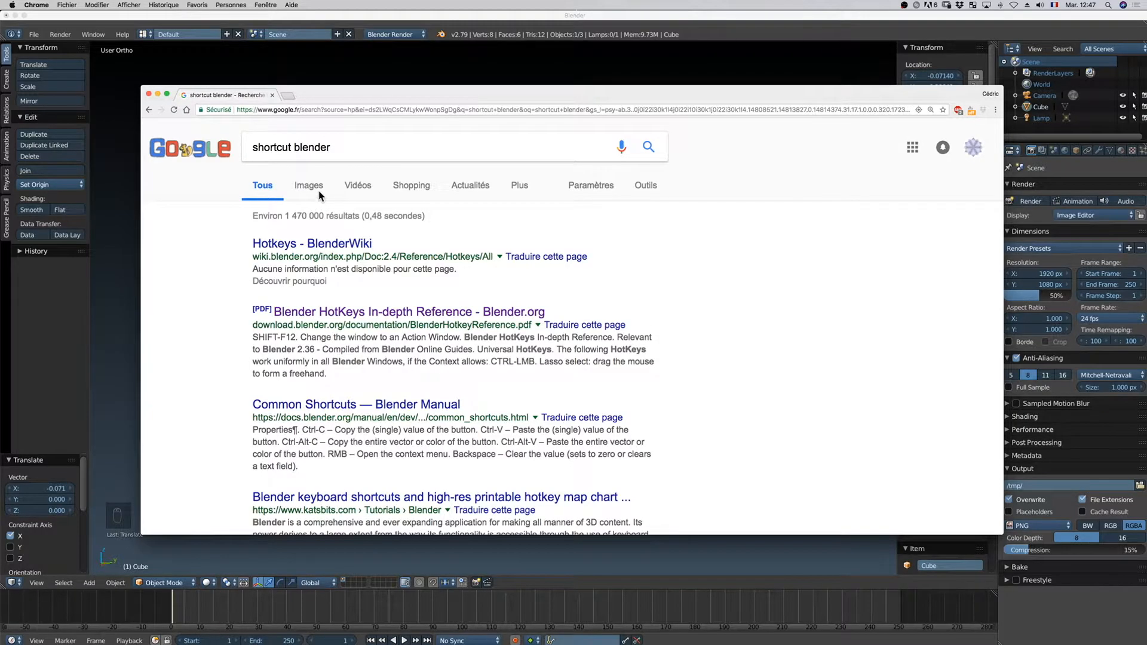
click(309, 186)
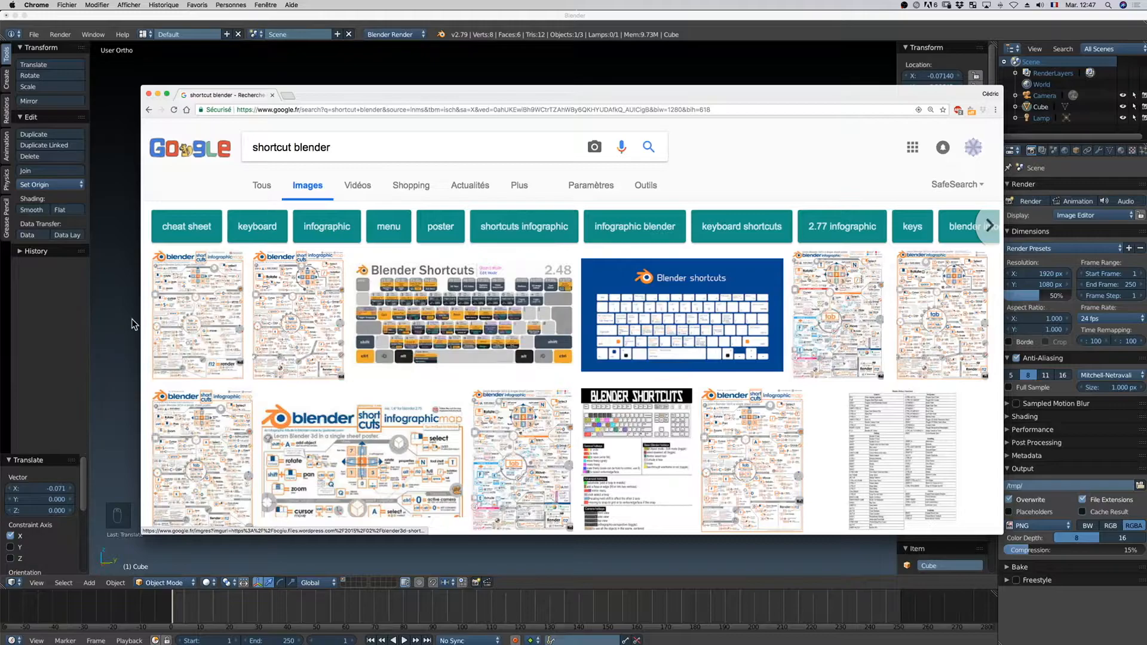
Open the source page of the first Blender shortcuts infographic and look over the whole key map
click(196, 291)
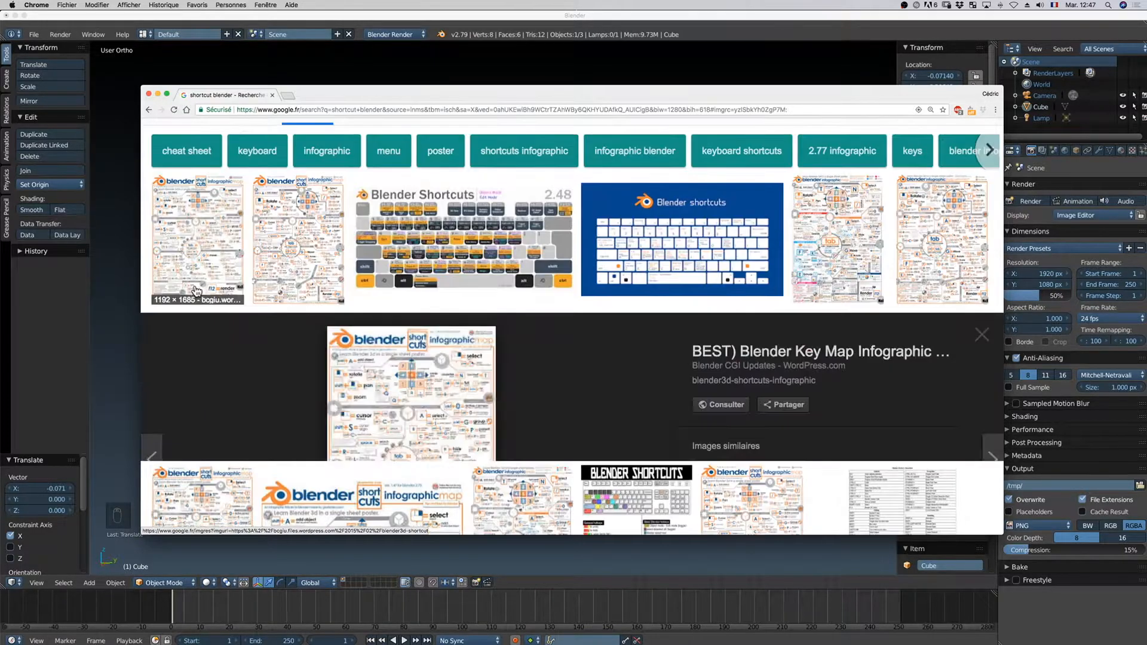
click(451, 339)
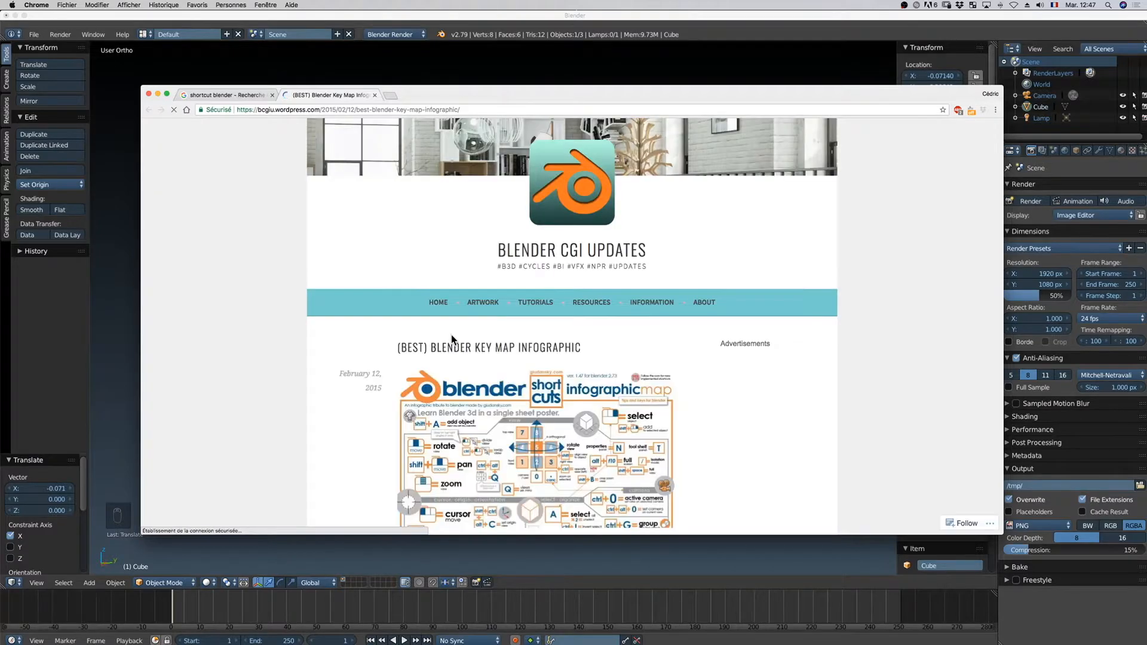
scroll(452, 340, down, 5)
scroll(452, 340, up, 1)
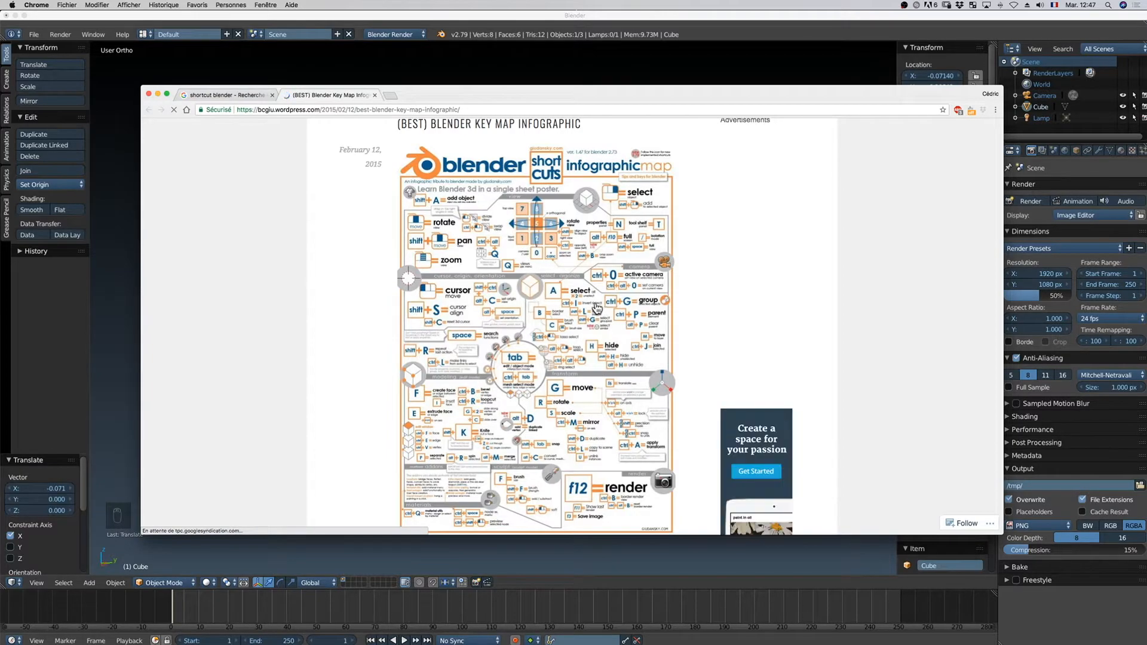
scroll(544, 297, down, 5)
scroll(544, 296, up, 5)
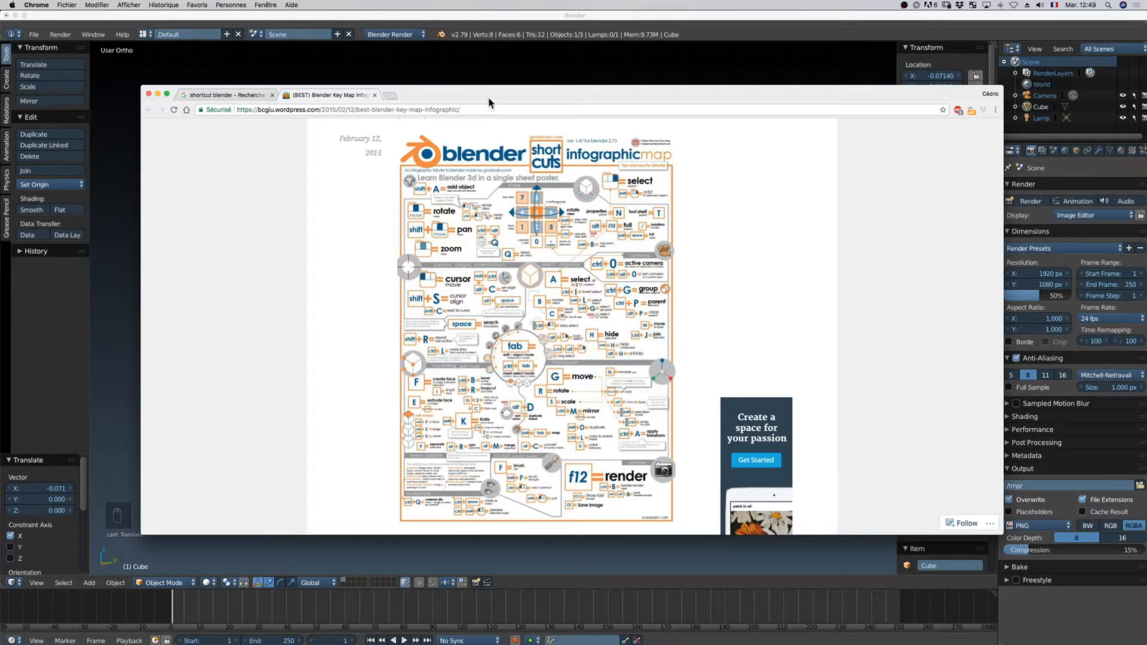
Return to Blender and delete the cube from the scene
drag(492, 99, 1146, 77)
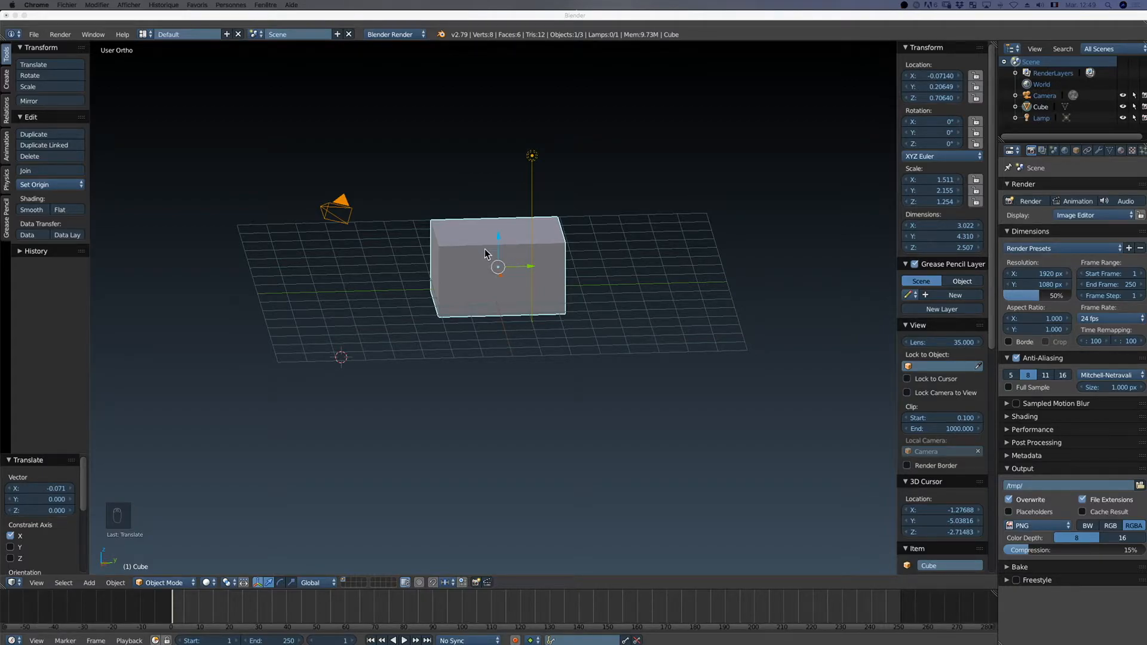
key(x)
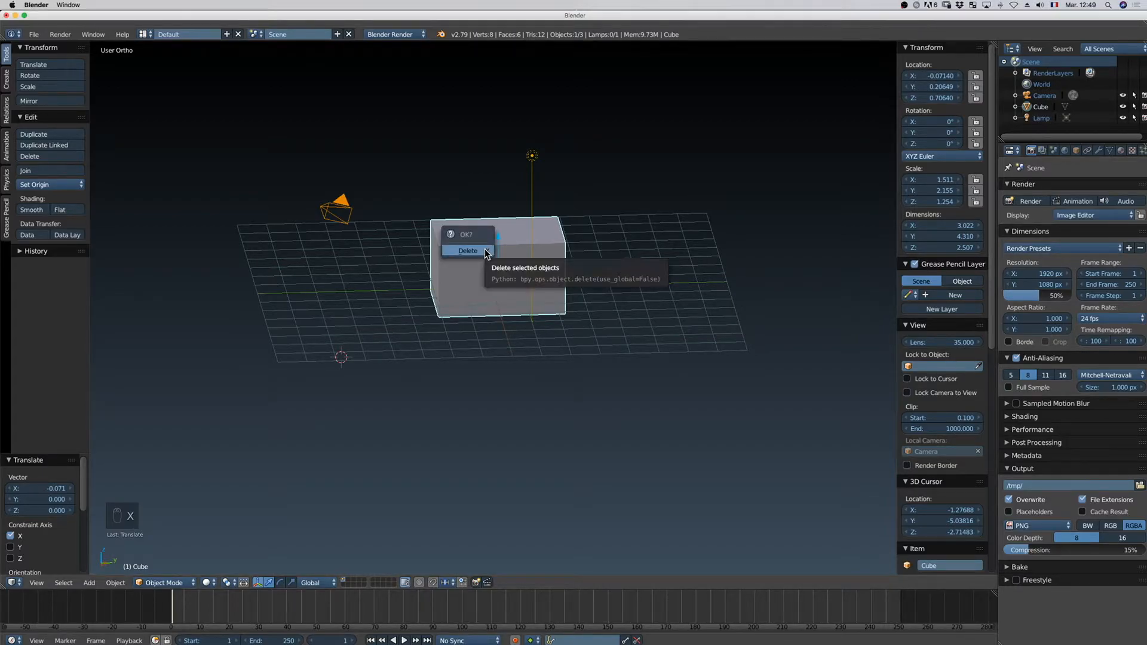
click(481, 248)
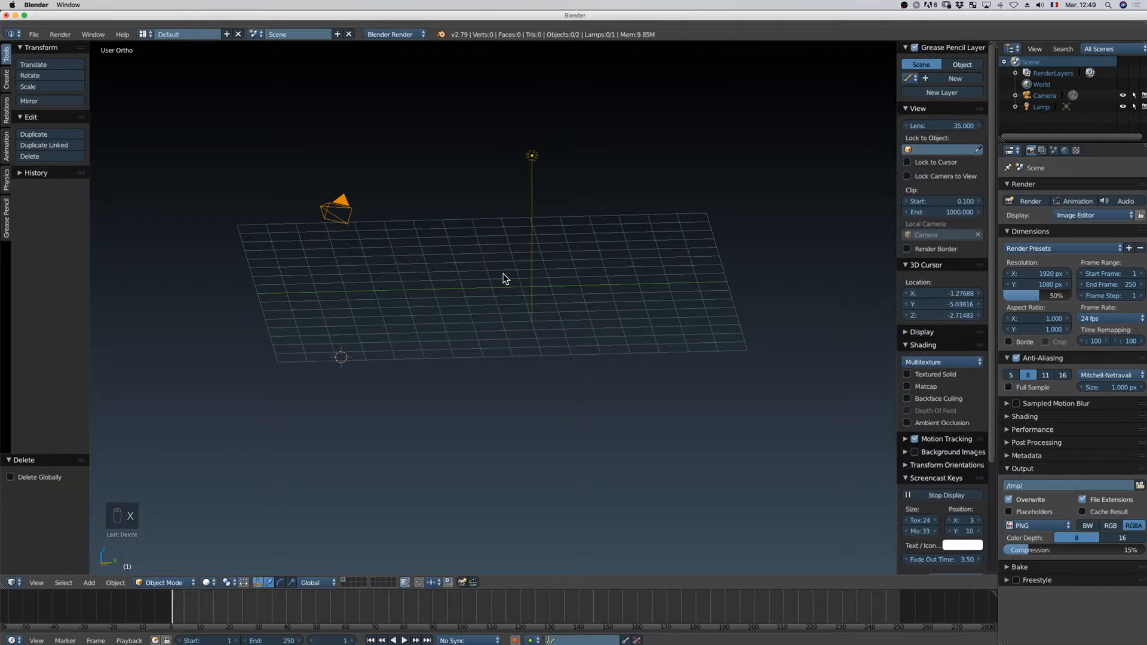
middle_drag(506, 279, 533, 285)
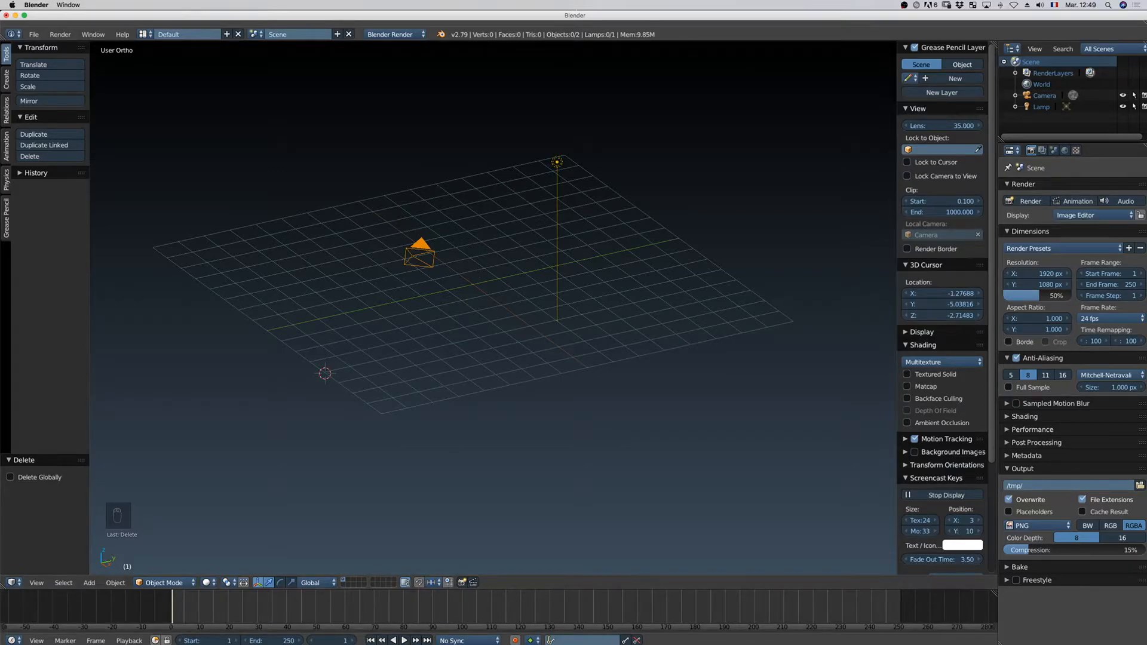
Switch to Finder and open the Reference folder inside 3D > Tuto in the home folder
click(158, 635)
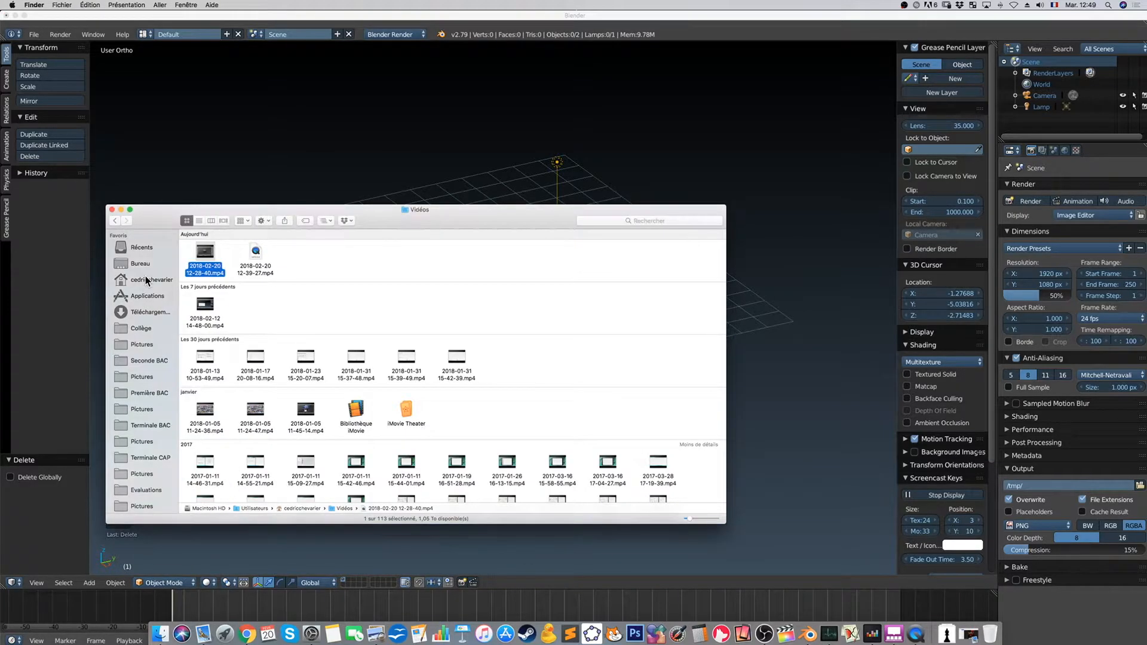
click(145, 277)
click(487, 299)
double_click(488, 298)
click(215, 302)
double_click(215, 302)
click(210, 254)
double_click(210, 252)
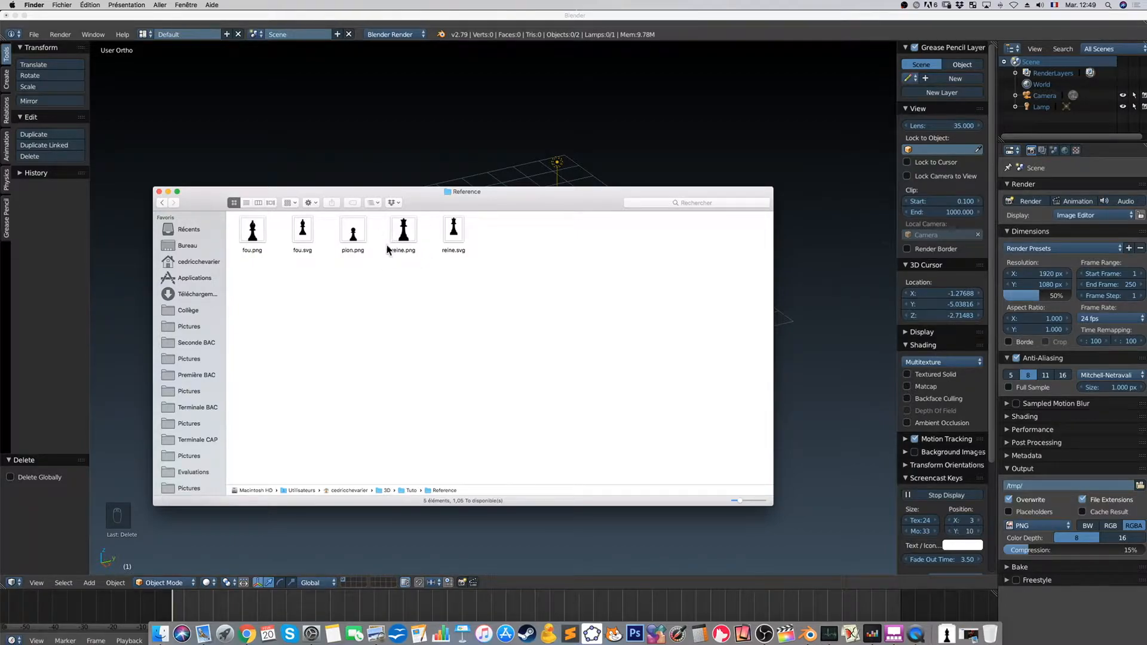
Preview the pawn silhouette image pion.png, close the preview and return to Blender
click(356, 237)
key(space)
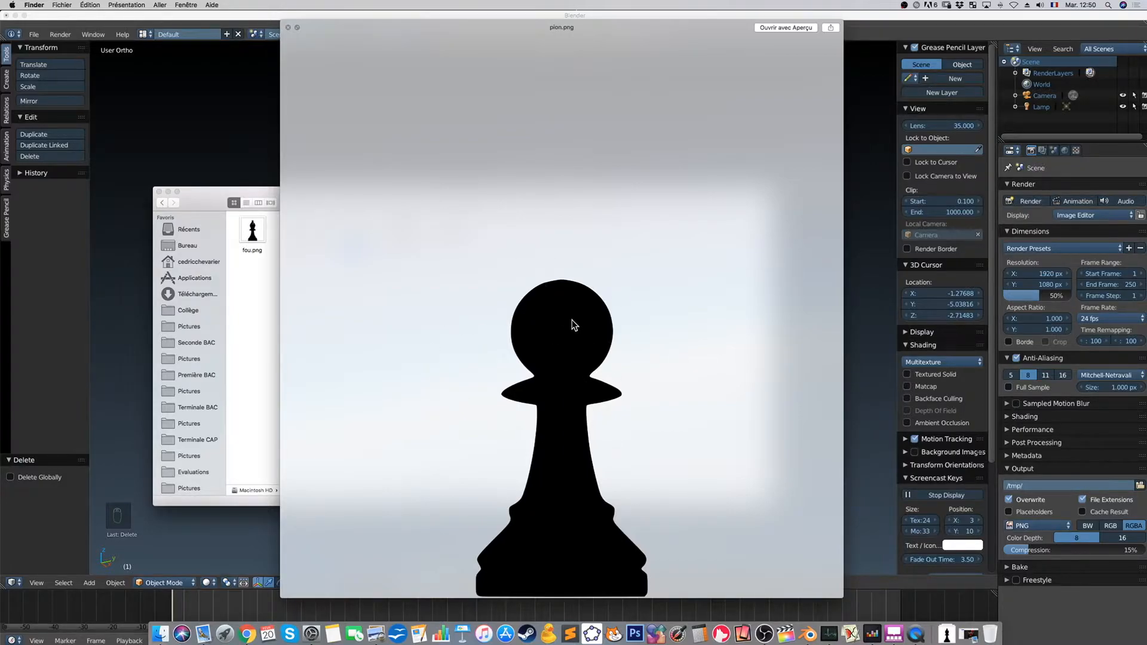
key(space)
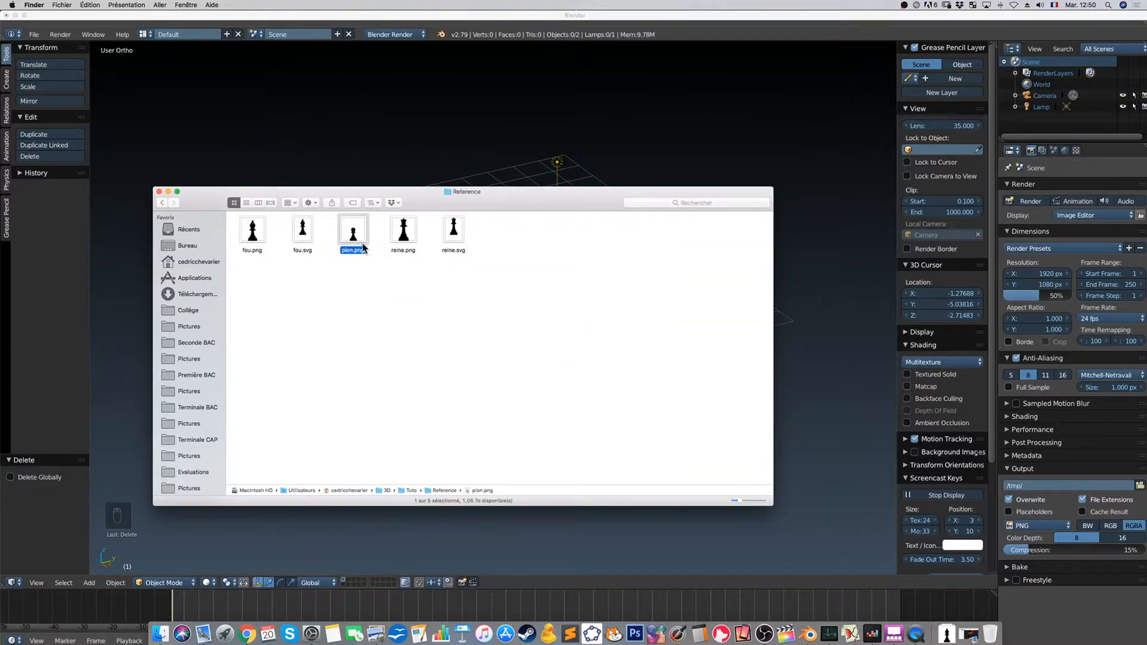
drag(525, 192, 537, 226)
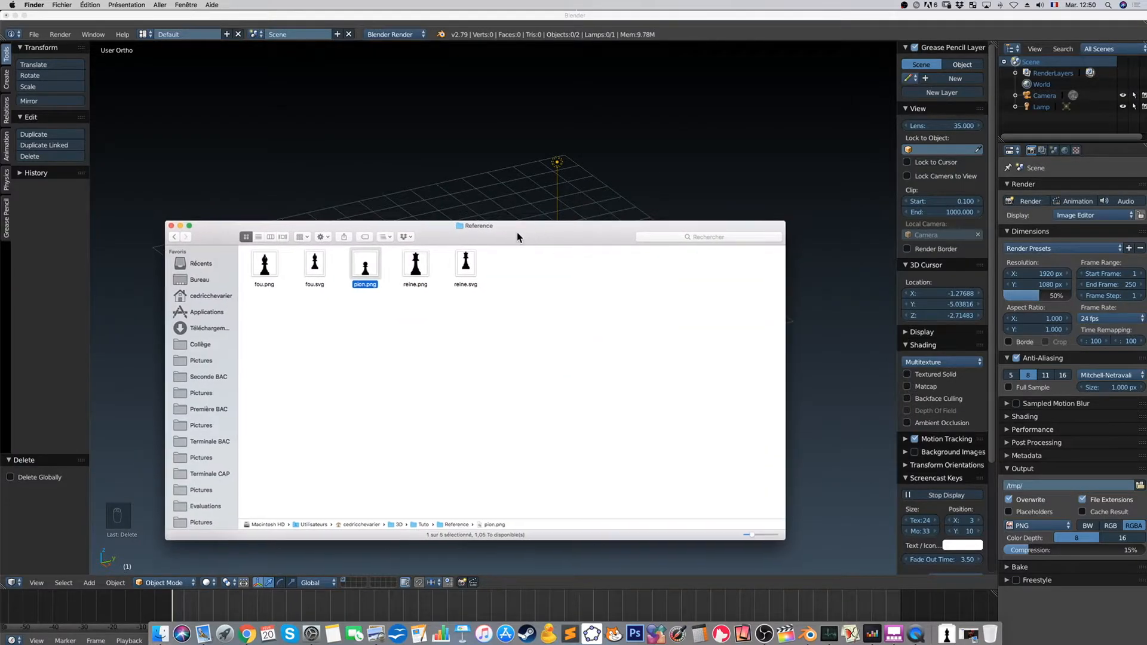
click(712, 165)
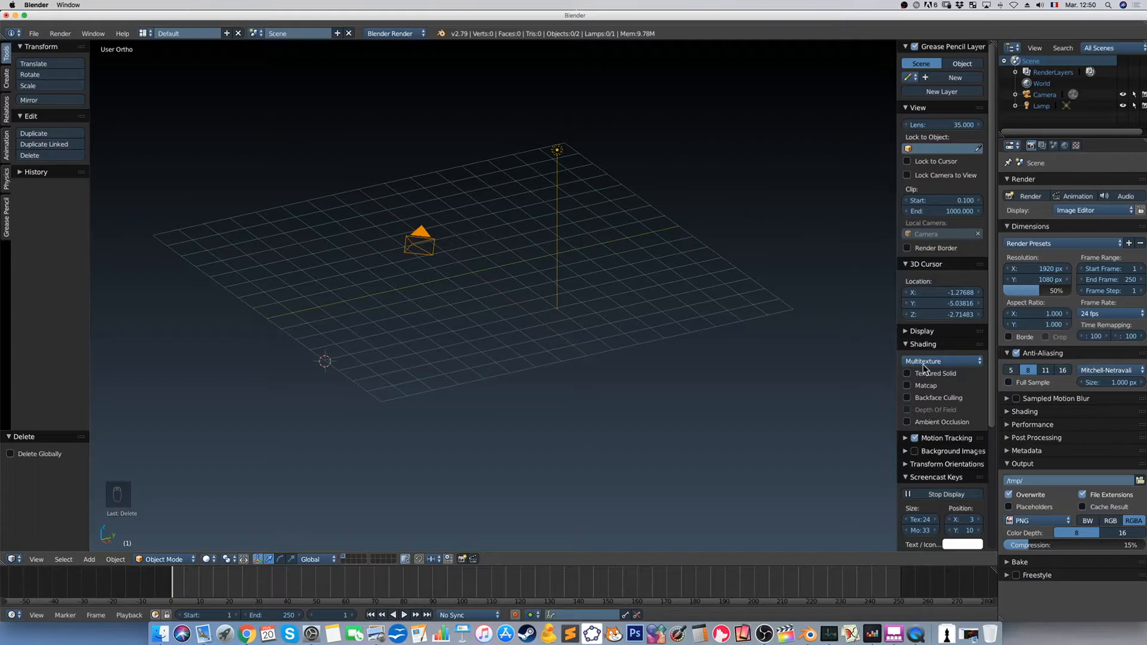
Hide the 3D view's properties region and tool shelf, and bring both back
key(n)
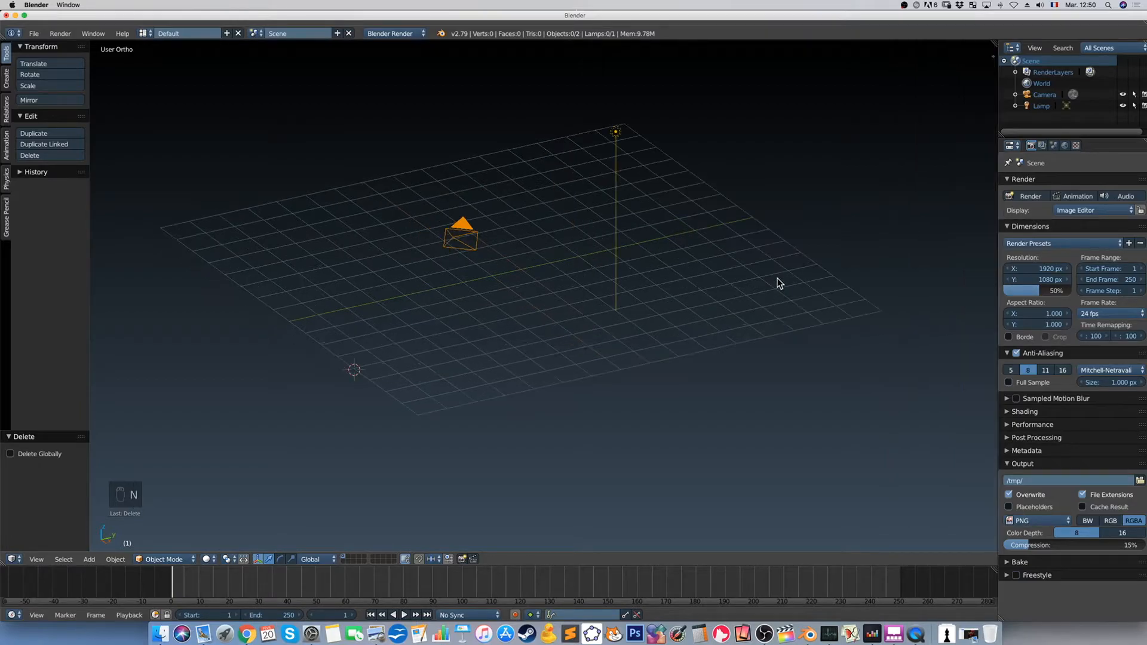
key(t)
key(n)
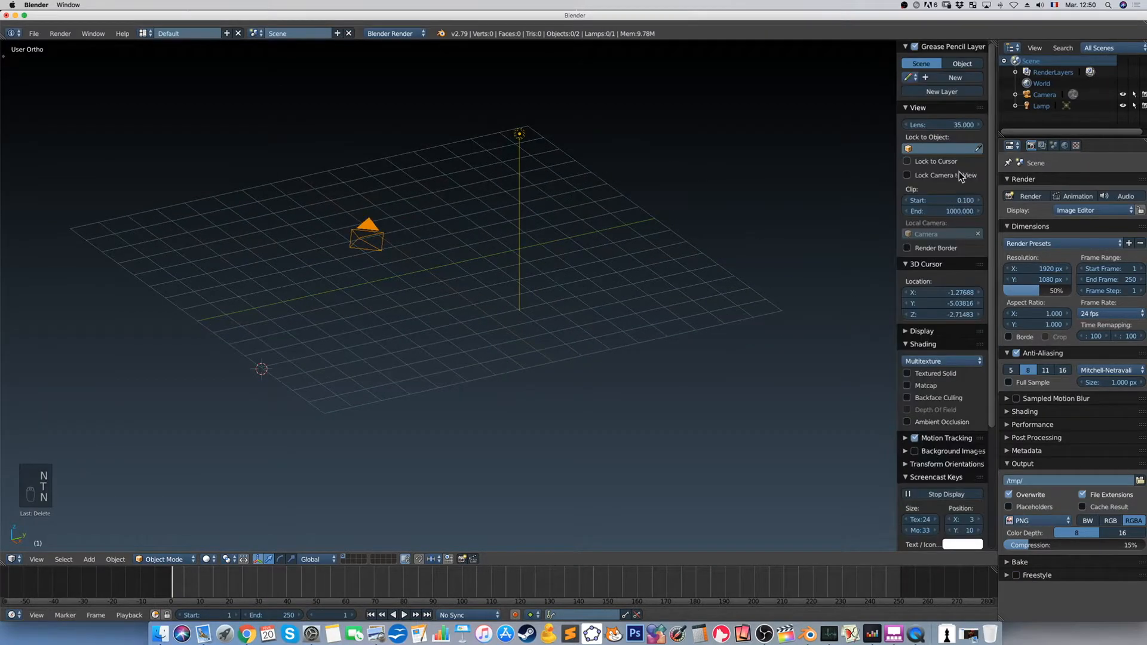
key(t)
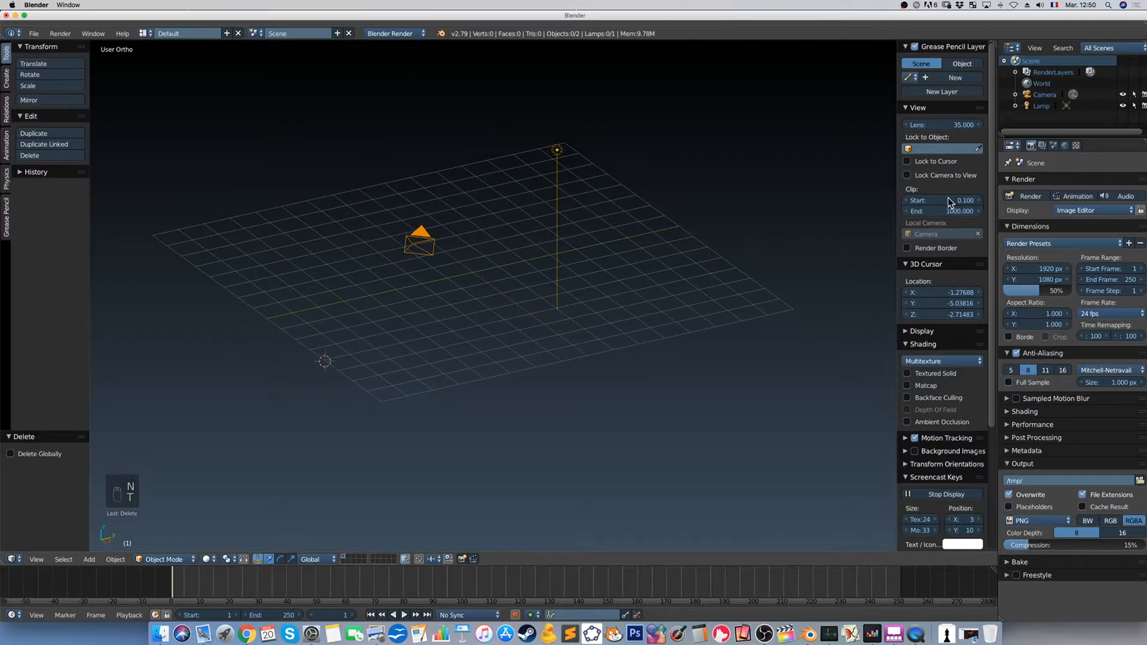
Collapse the Screencast Keys settings, enable Background Images for the 3D view and add an empty image slot
scroll(932, 303, down, 6)
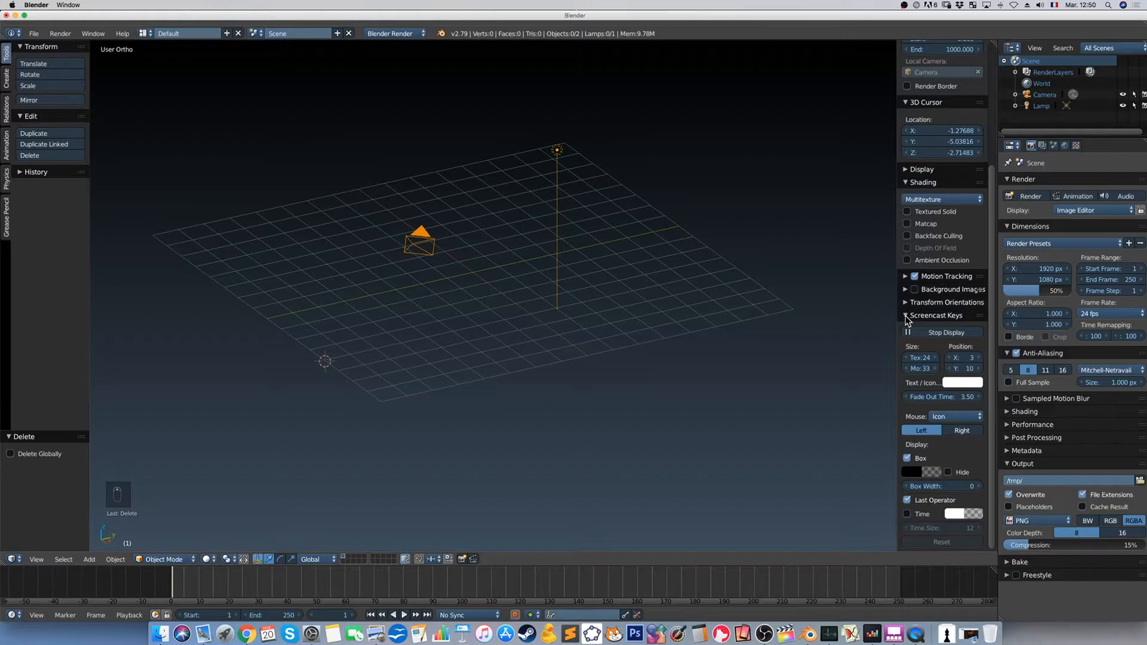
click(905, 316)
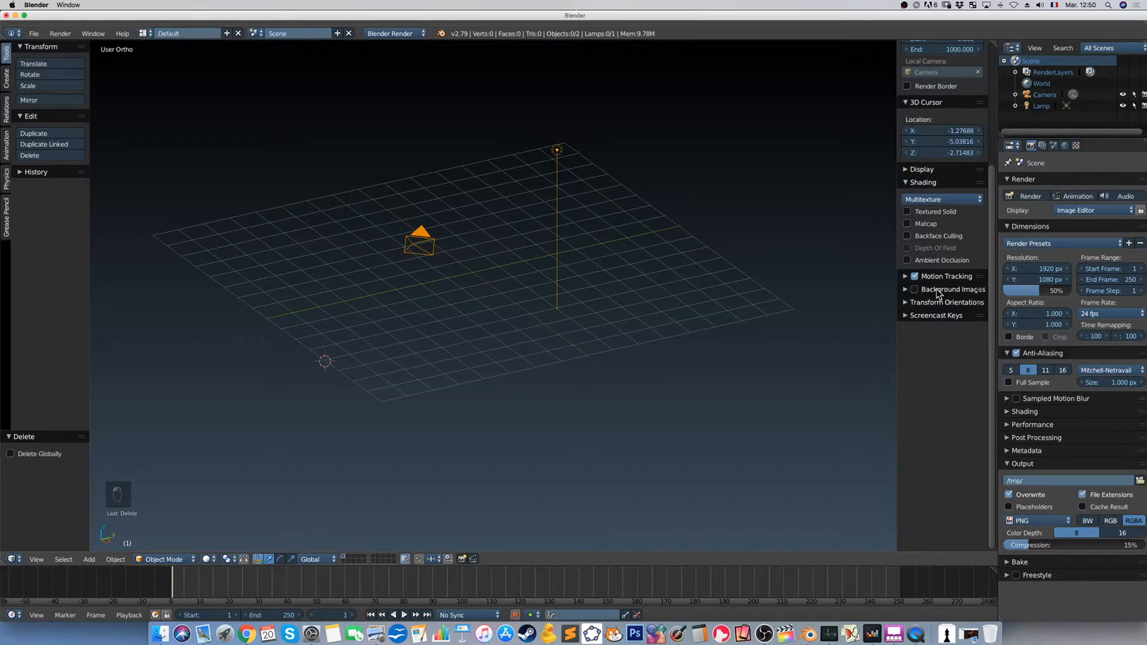
click(914, 289)
click(907, 290)
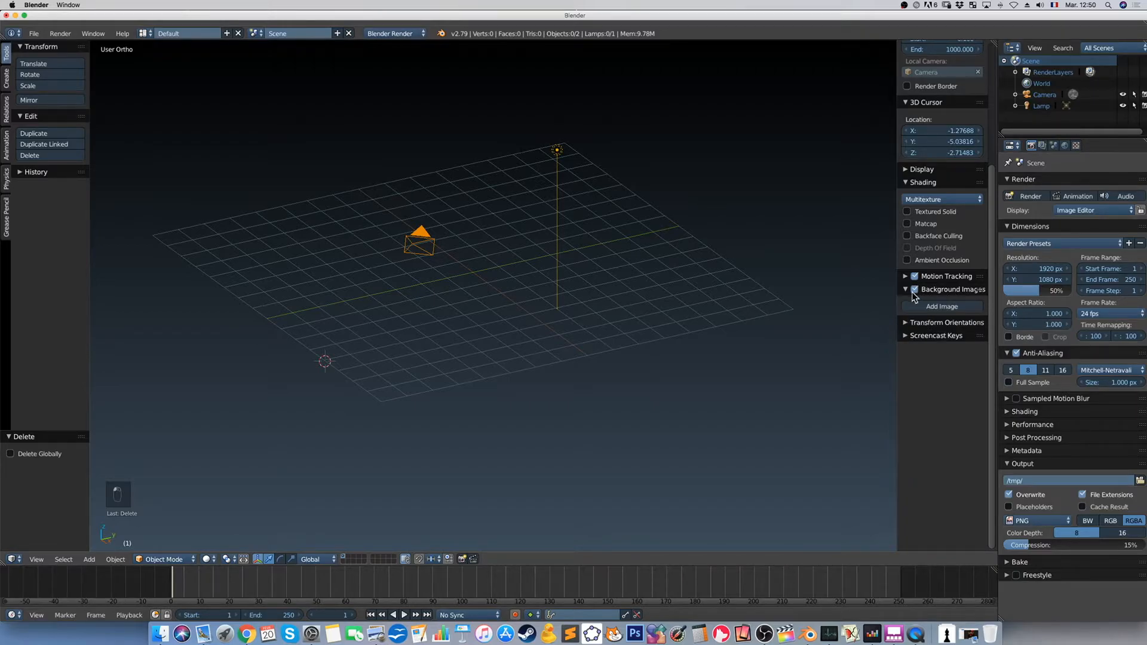
click(929, 308)
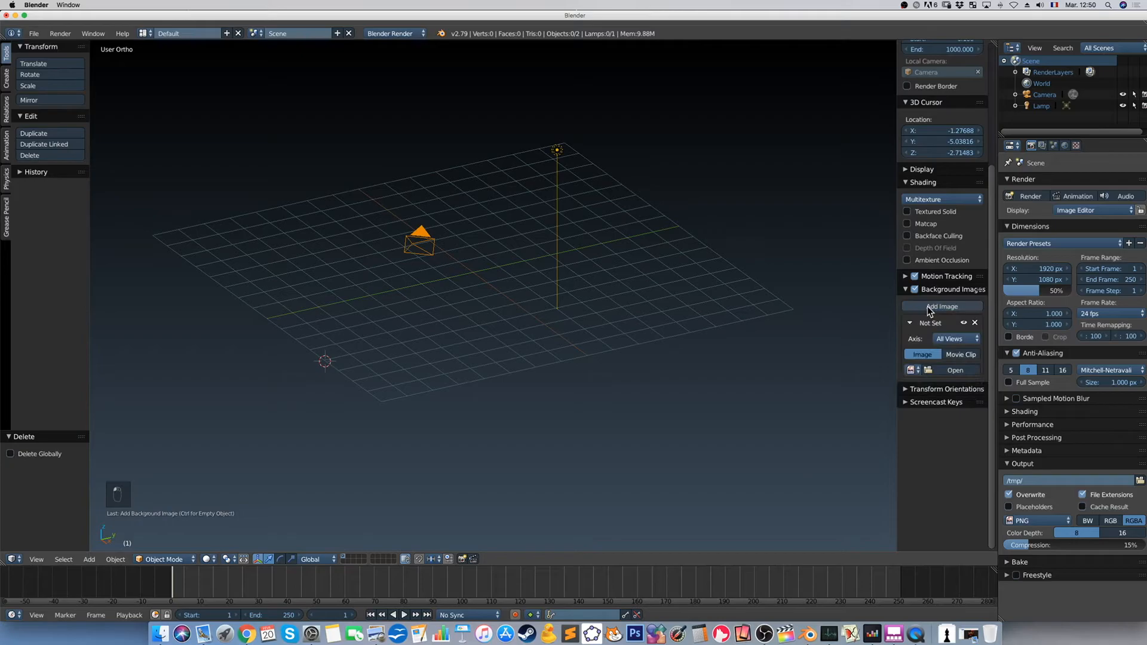
Load pion.png from the recent Reference folder into the background image slot
click(934, 372)
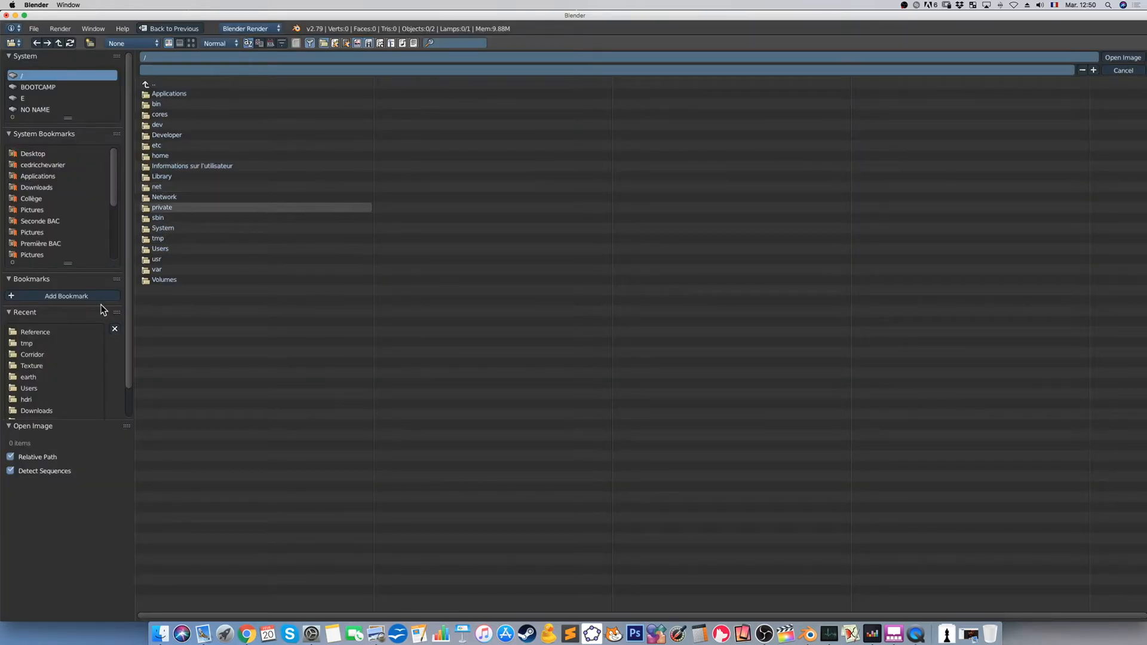
click(44, 332)
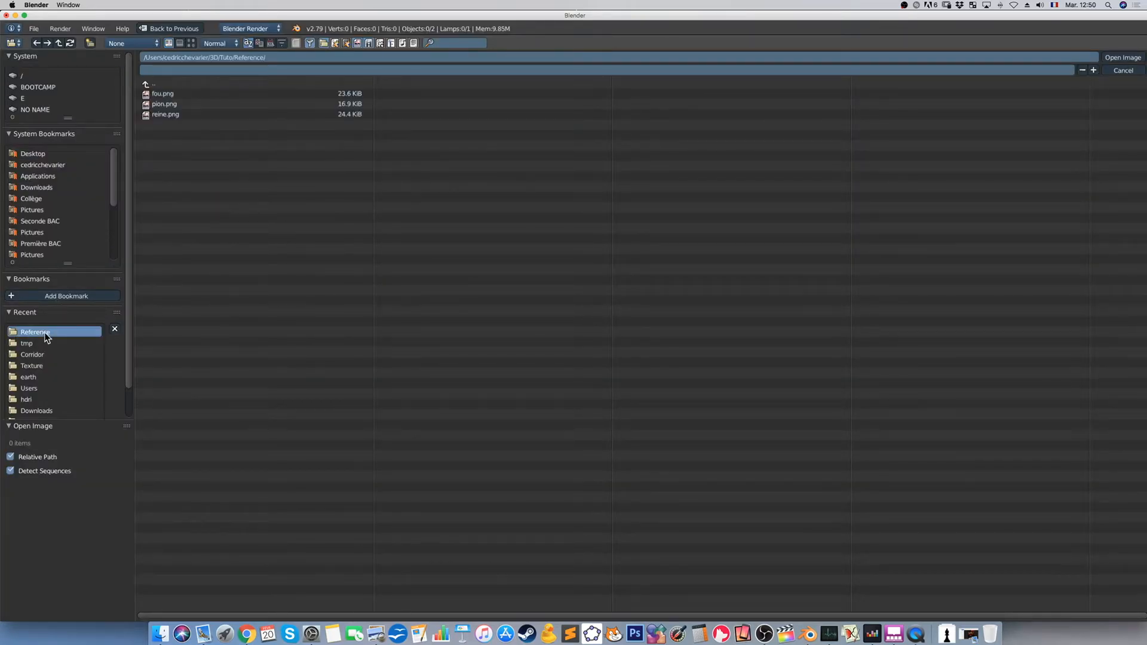
click(184, 105)
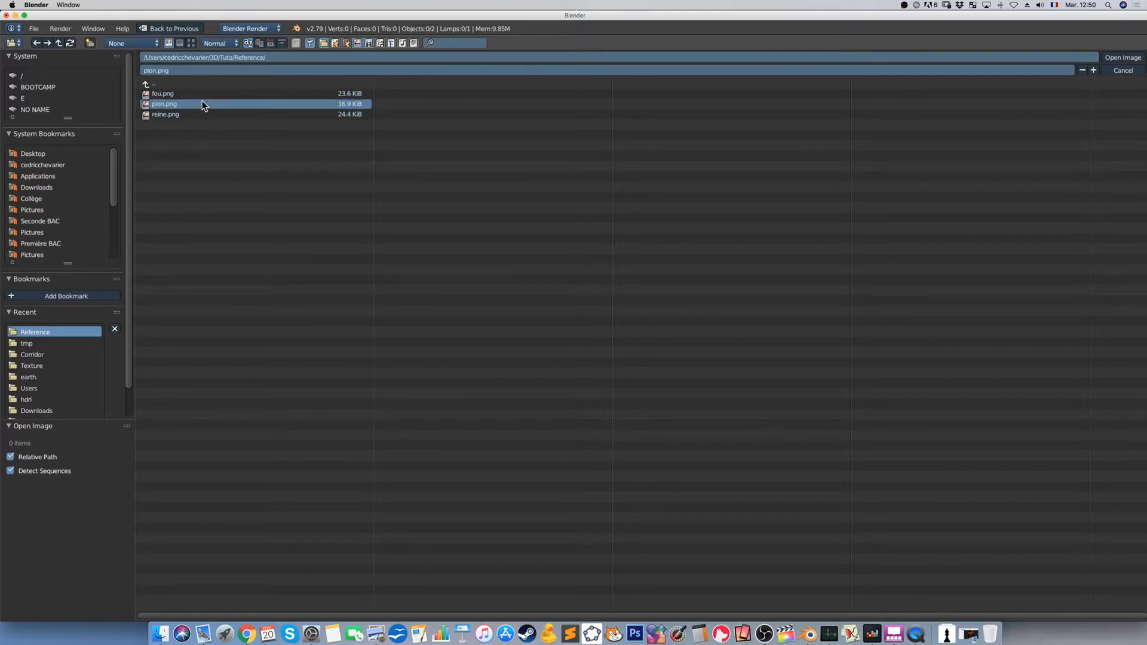
click(1113, 56)
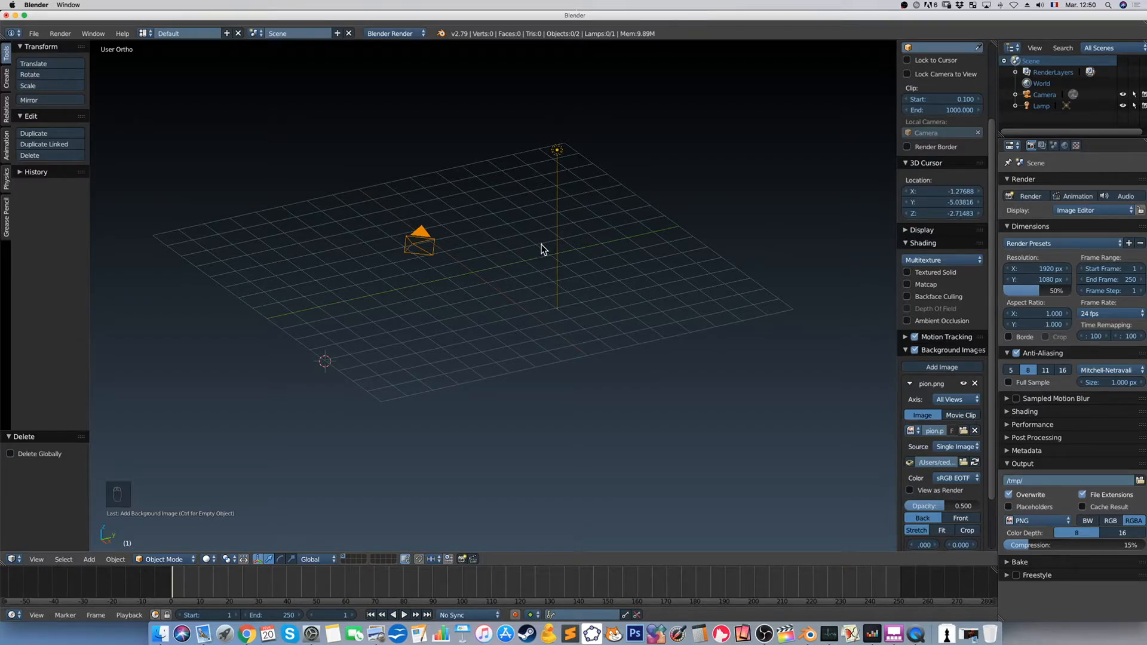
Restrict the pion.png background to the Front axis and switch the 3D view to front view
click(948, 400)
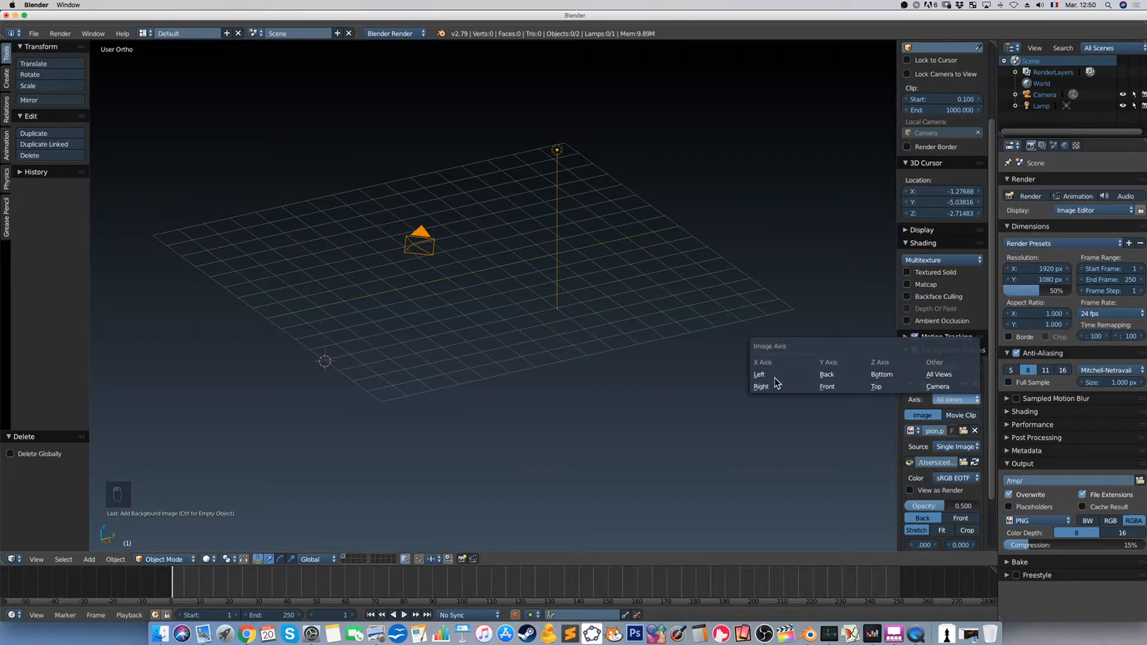
click(822, 388)
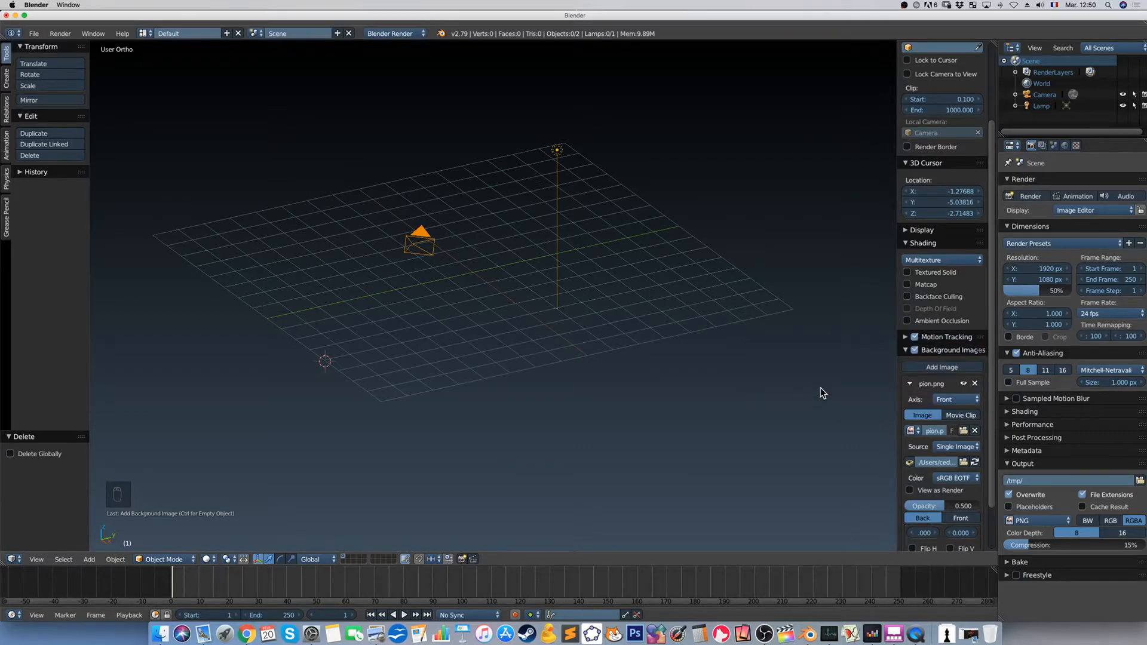
click(717, 381)
key(KP_1)
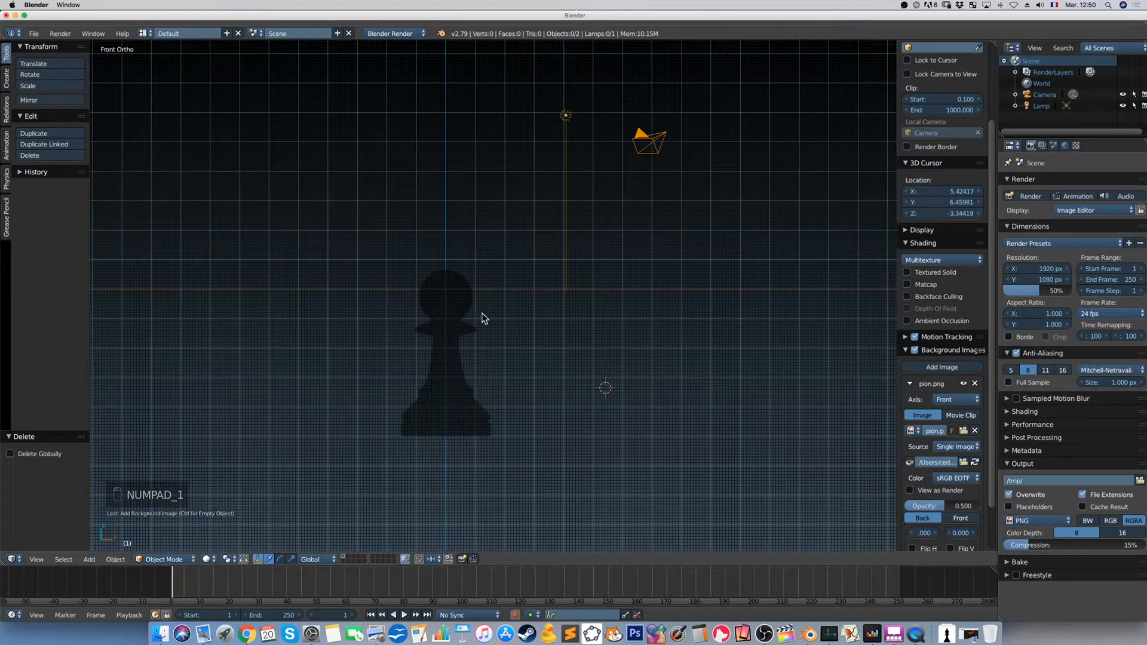
scroll(470, 325, up, 2)
scroll(469, 326, down, 2)
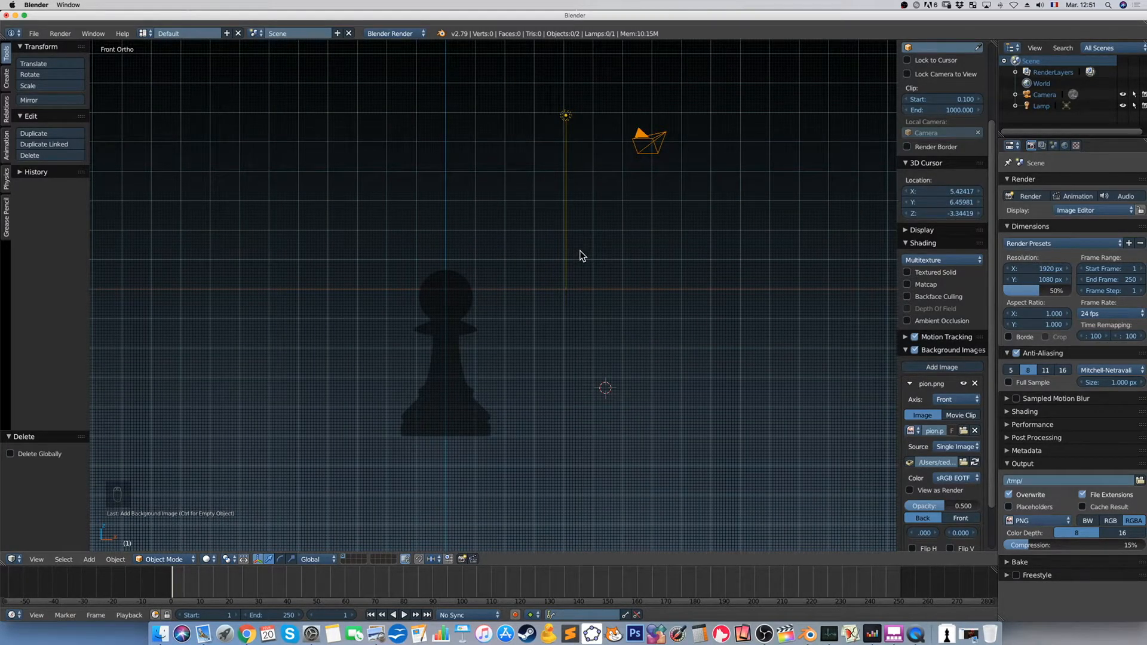
Scale the pawn background image down to size 2.300 and offset it 0.500 horizontally and 1.160 vertically
scroll(965, 432, down, 2)
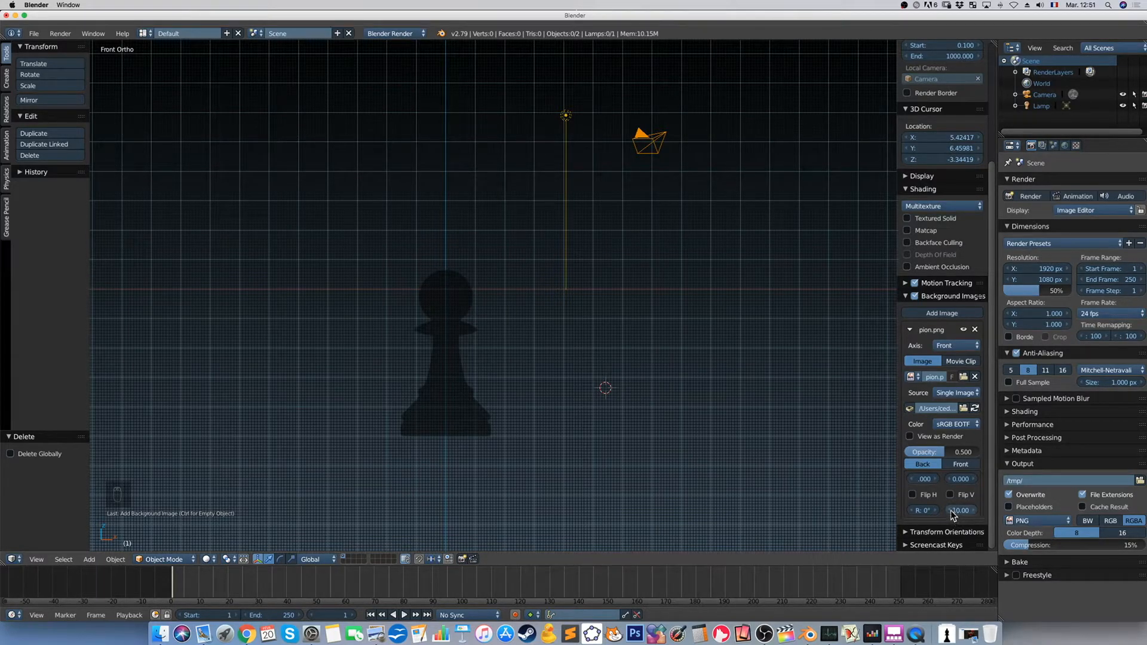
drag(961, 511, 924, 511)
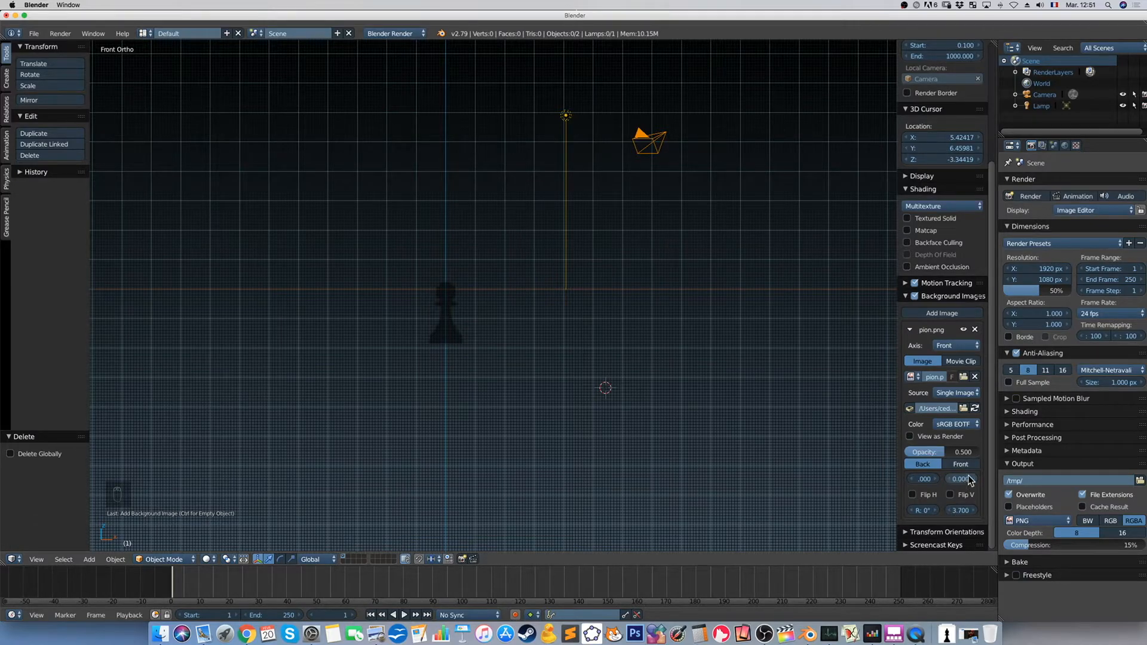
mouse_move(969, 478)
mouse_down()
mouse_move(990, 477)
mouse_move(971, 483)
mouse_up()
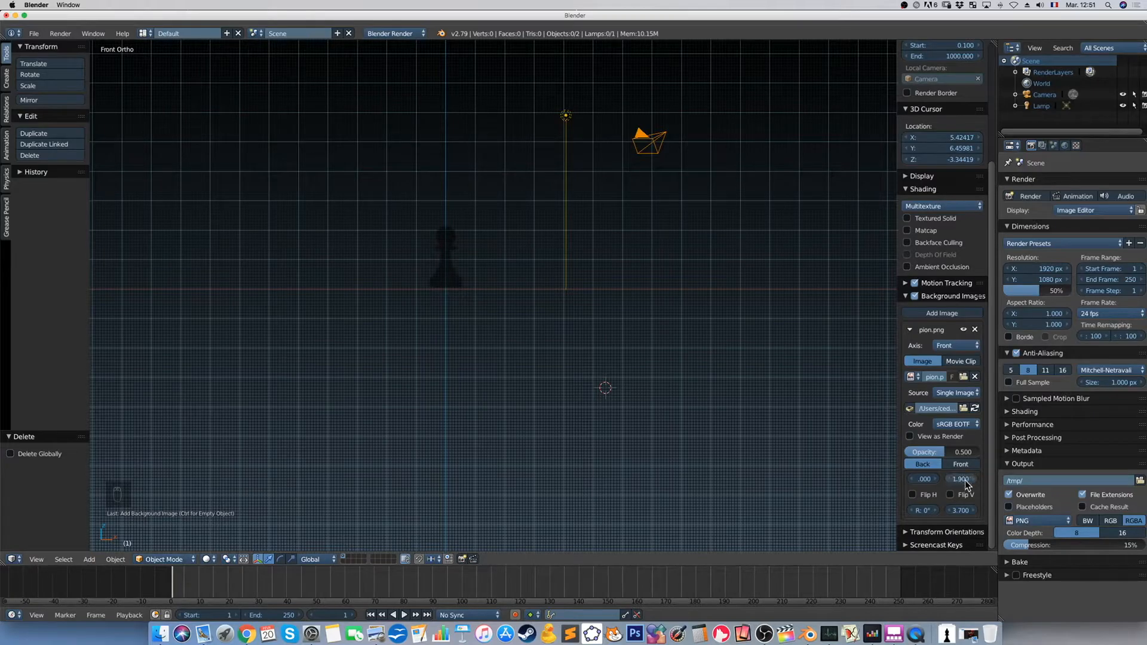
scroll(432, 254, up, 8)
shift+middle_drag(412, 262, 659, 429)
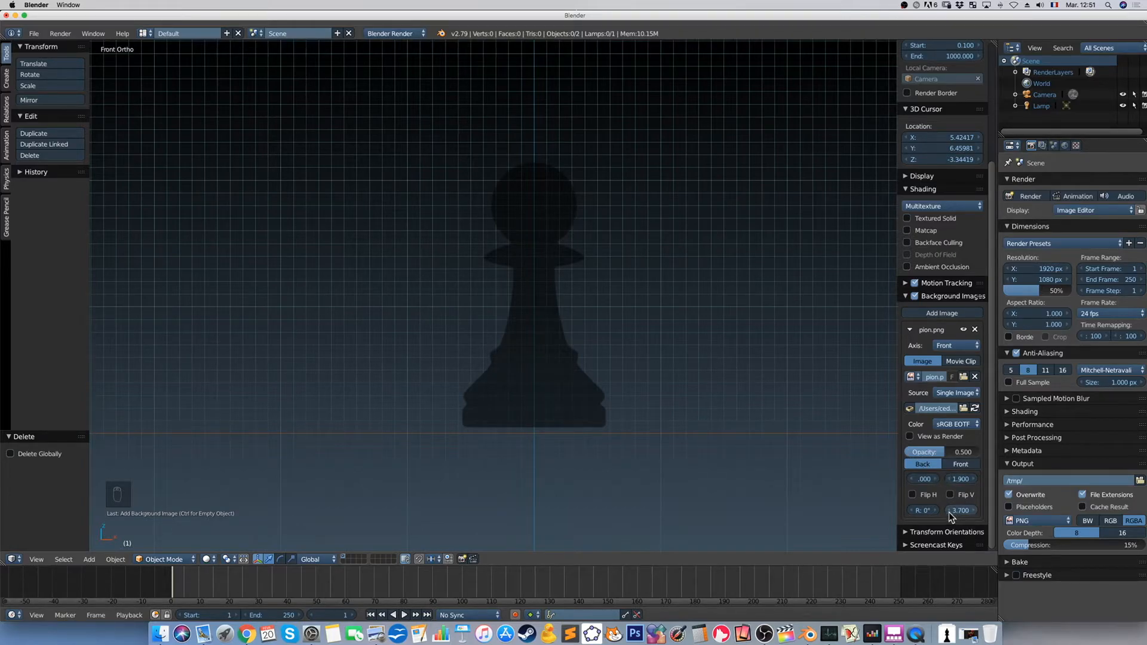
drag(960, 510, 937, 479)
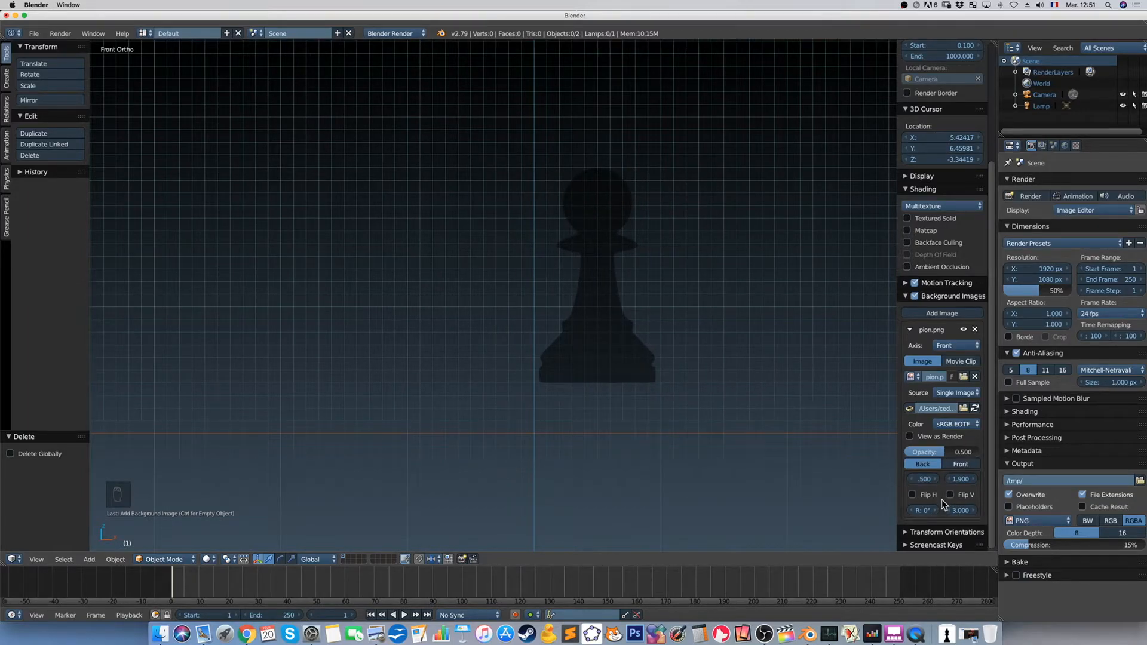
drag(952, 512, 935, 512)
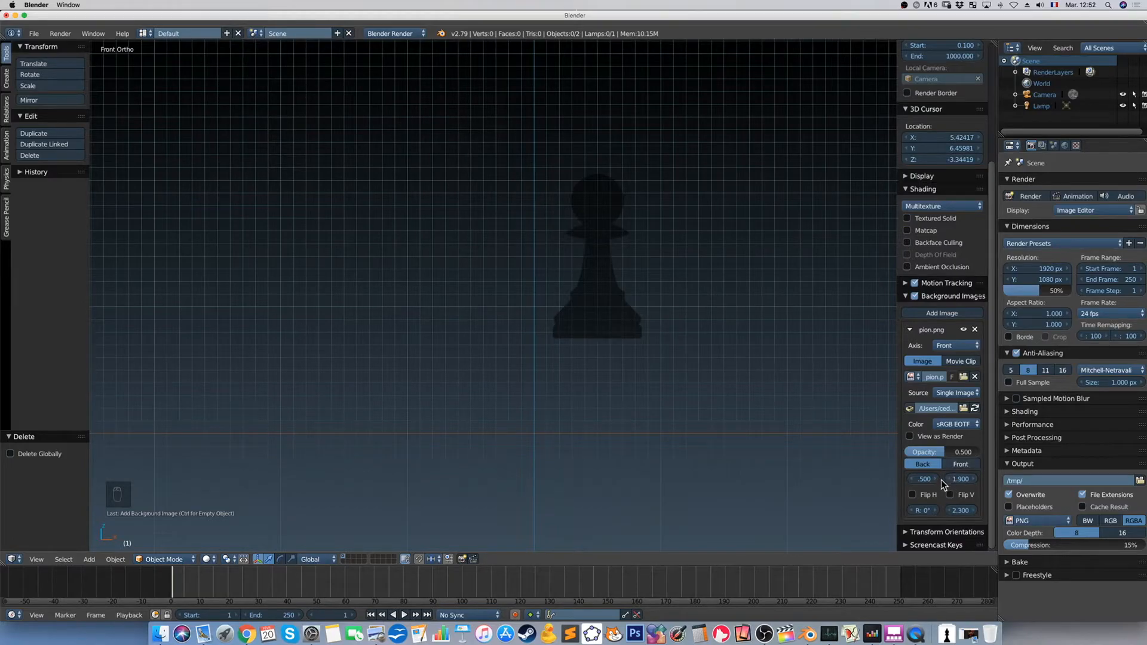
mouse_move(956, 479)
mouse_down()
mouse_move(975, 480)
mouse_move(952, 479)
mouse_up()
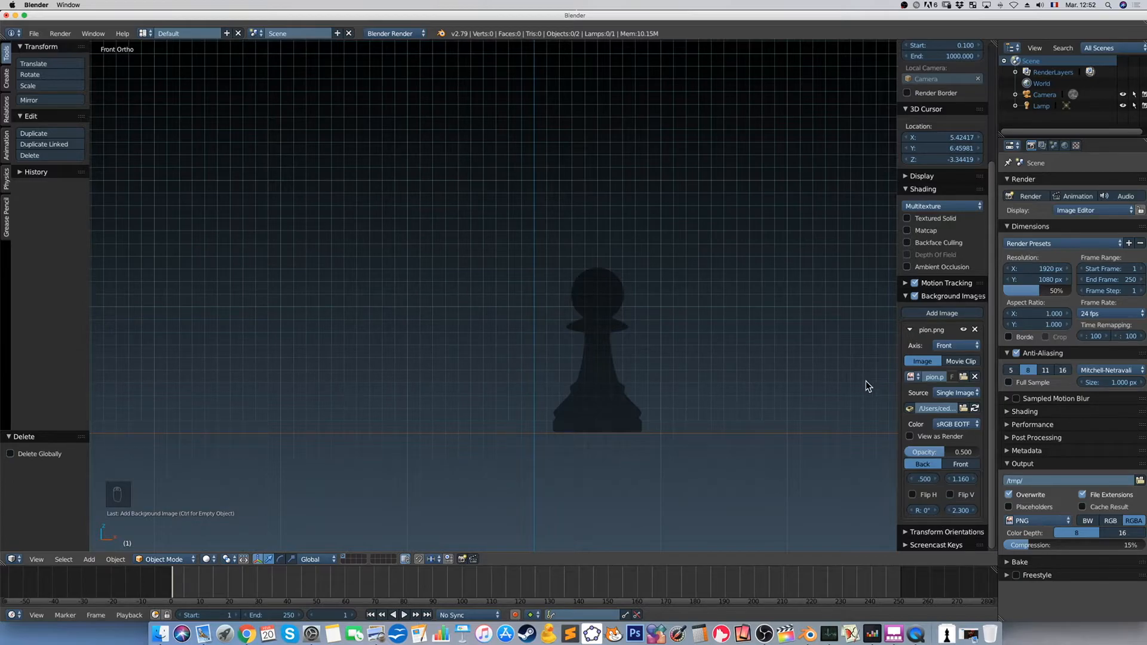
Fine-tune the pawn image's vertical offset to 1.150 against the horizontal axis line and set its horizontal offset to 0
scroll(652, 425, up, 5)
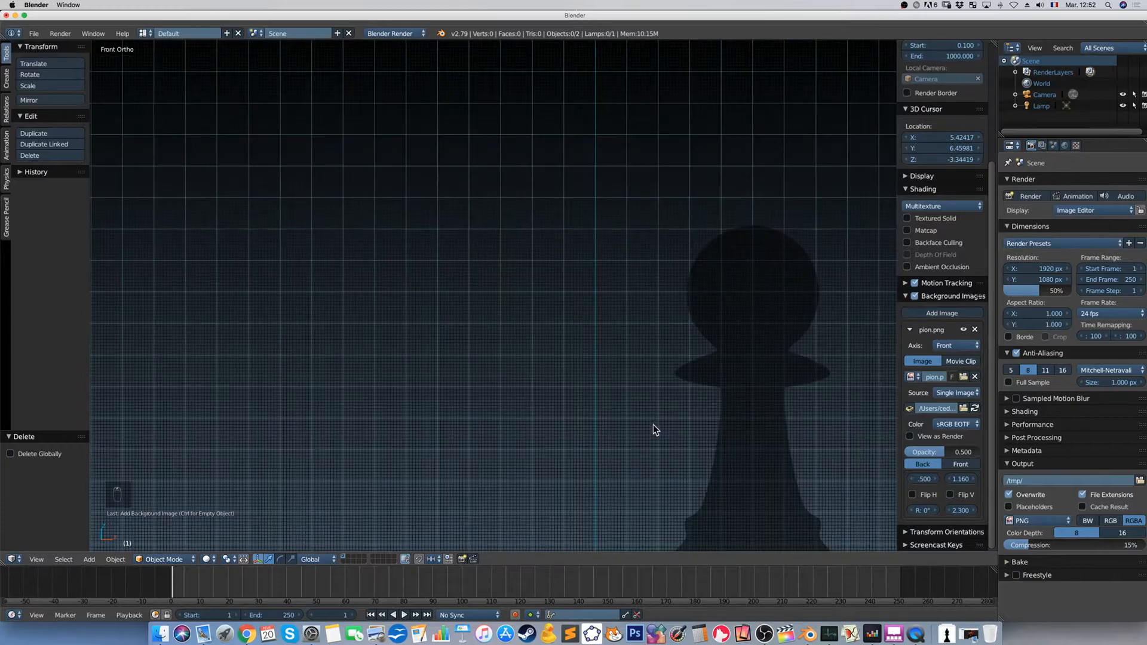
scroll(655, 424, down, 2)
shift+middle_drag(658, 424, 460, 297)
scroll(440, 167, up, 1)
scroll(460, 297, up, 1)
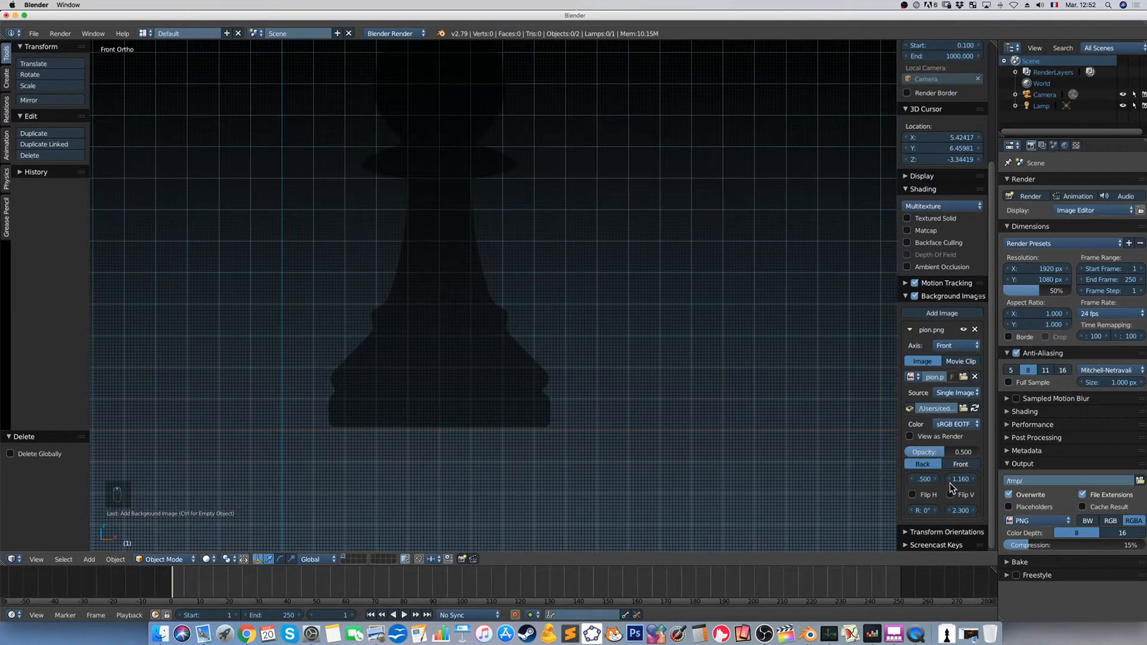
drag(960, 480, 955, 479)
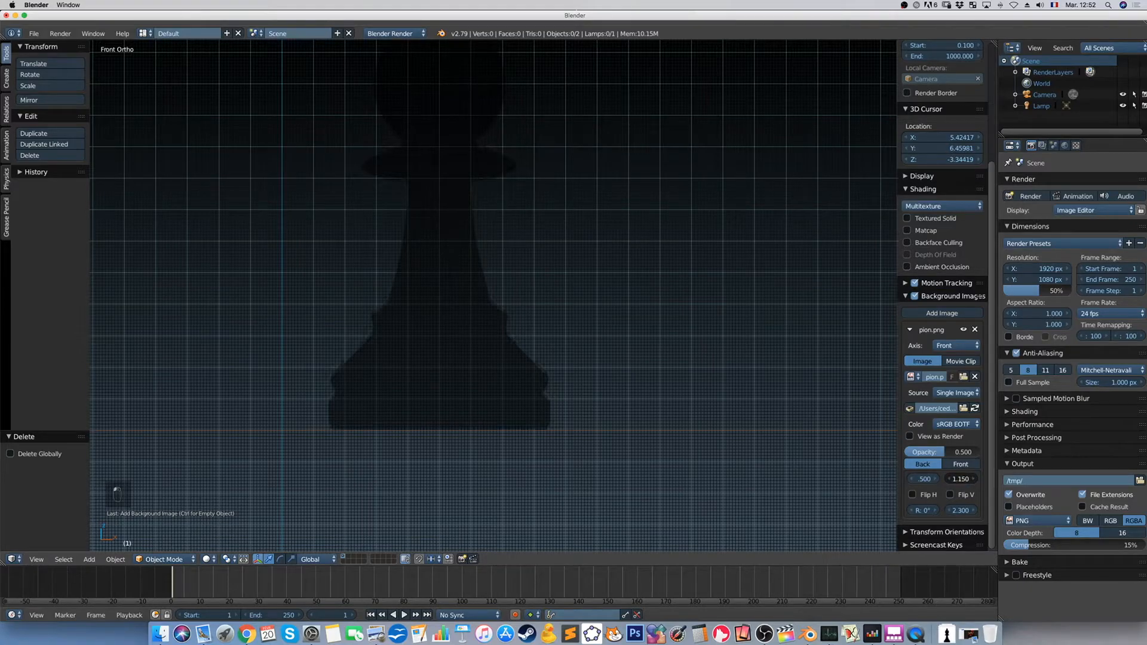
click(920, 480)
text(0)
key(Return)
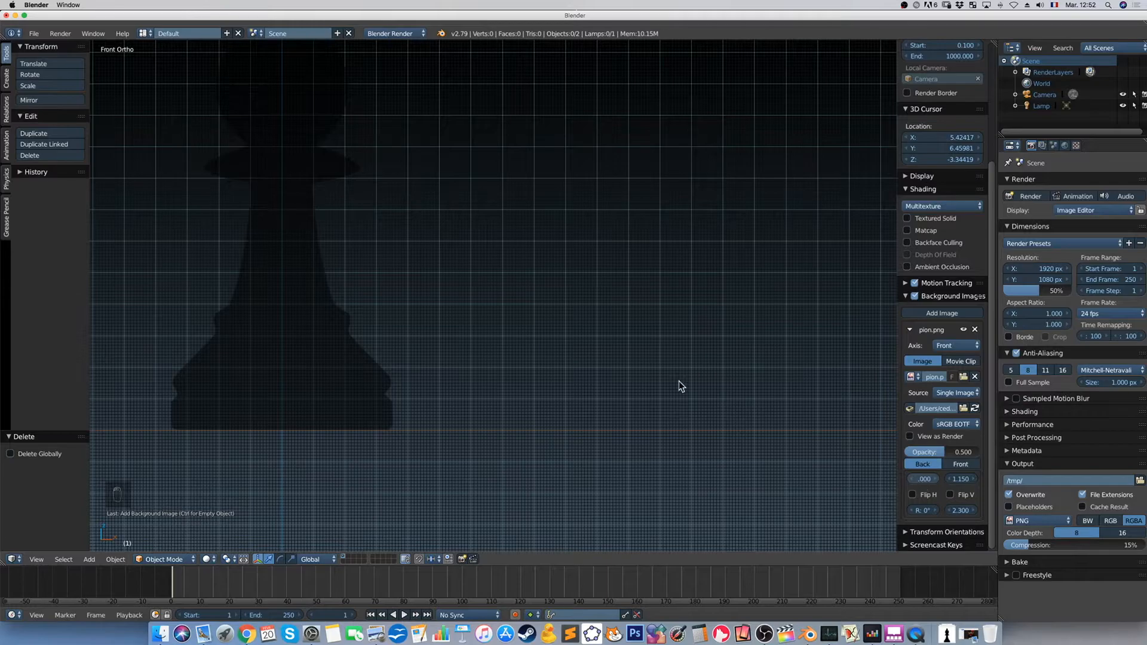
Place the 3D cursor at the centre of the pawn's base and add a cylinder mesh there
scroll(252, 209, down, 3)
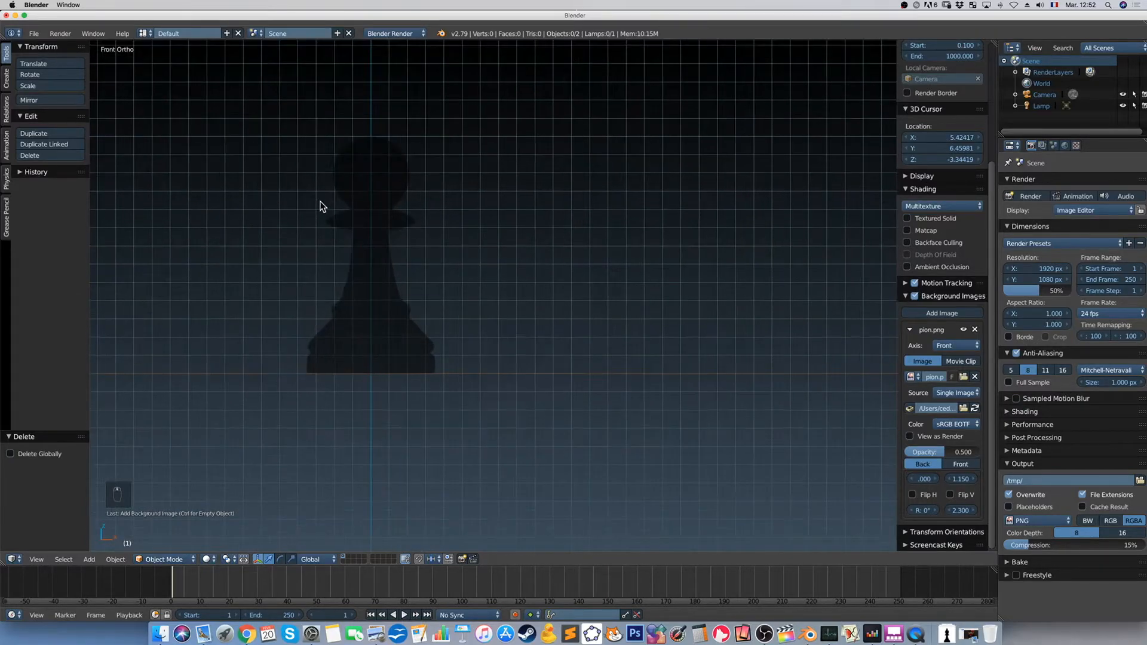
shift+middle_drag(383, 199, 531, 263)
shift+middle_drag(386, 296, 487, 256)
scroll(487, 256, down, 1)
scroll(488, 261, up, 3)
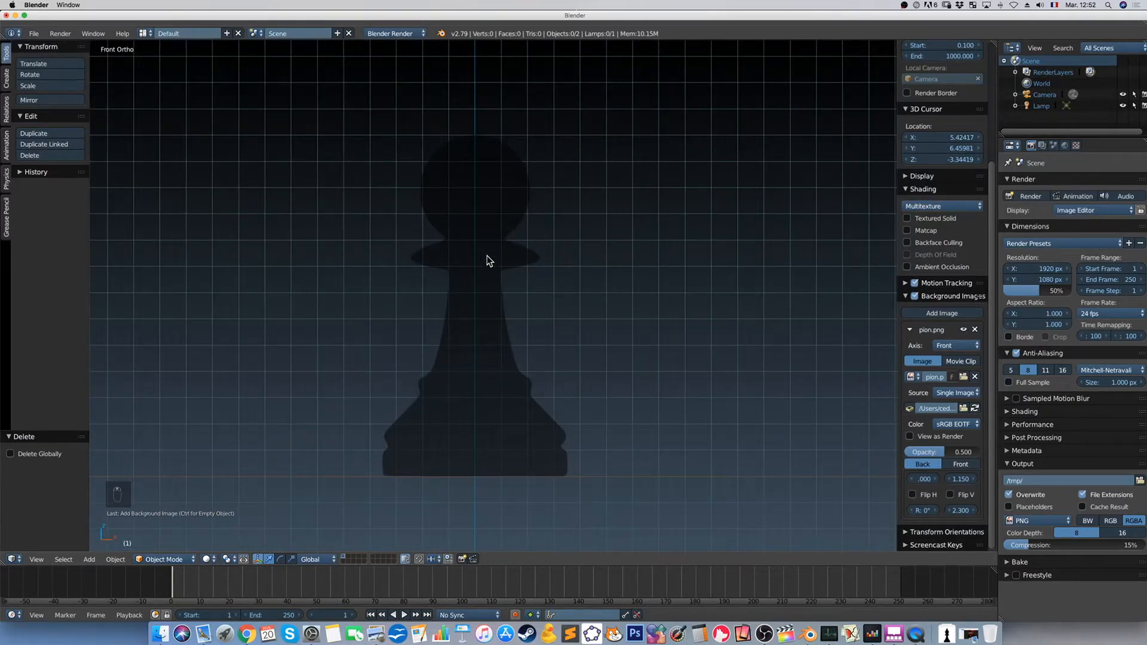
click(472, 475)
key(shift+a)
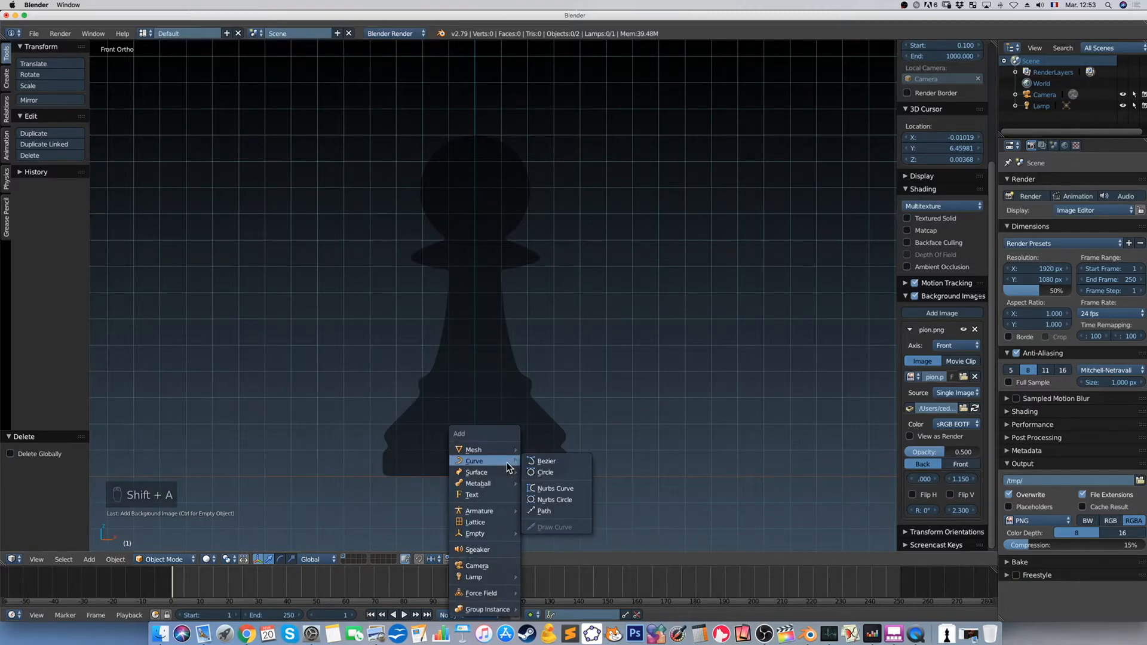
mouse_move(492, 451)
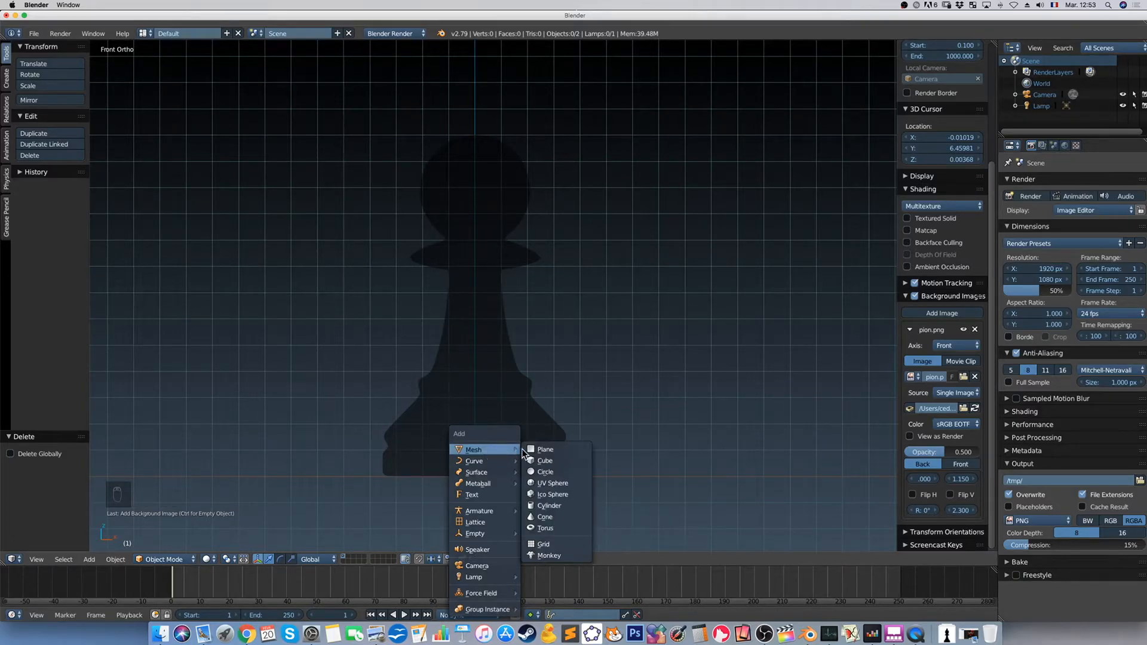
click(555, 505)
Scale the cylinder down uniformly to about 0.351 so its width matches the pawn's base
scroll(534, 479, down, 4)
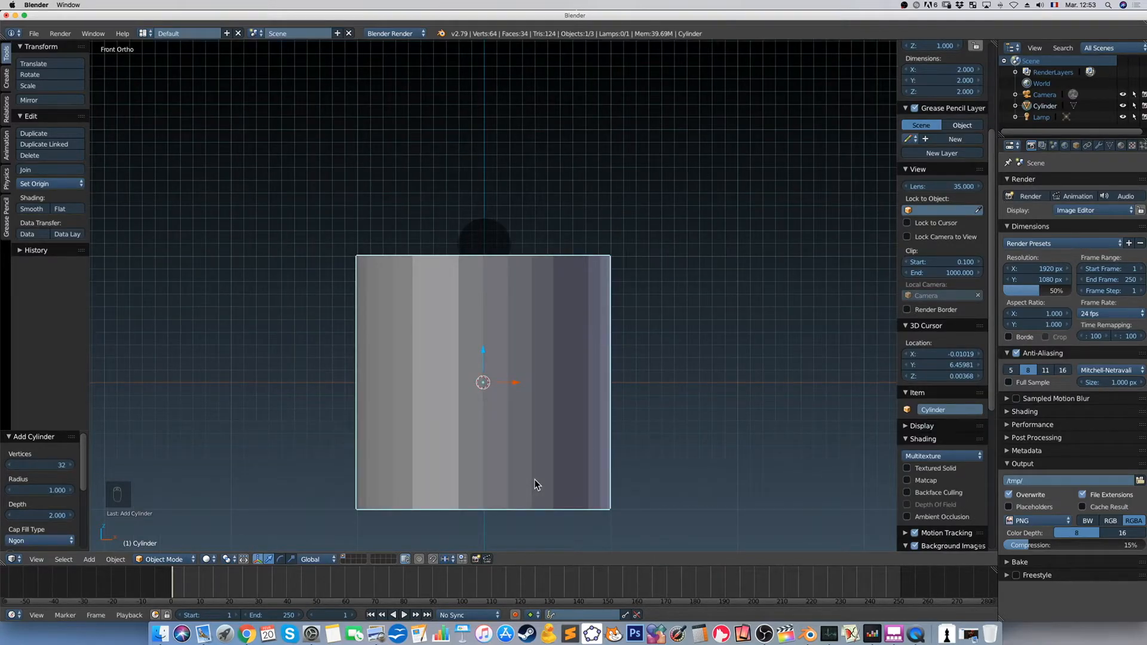
key(s)
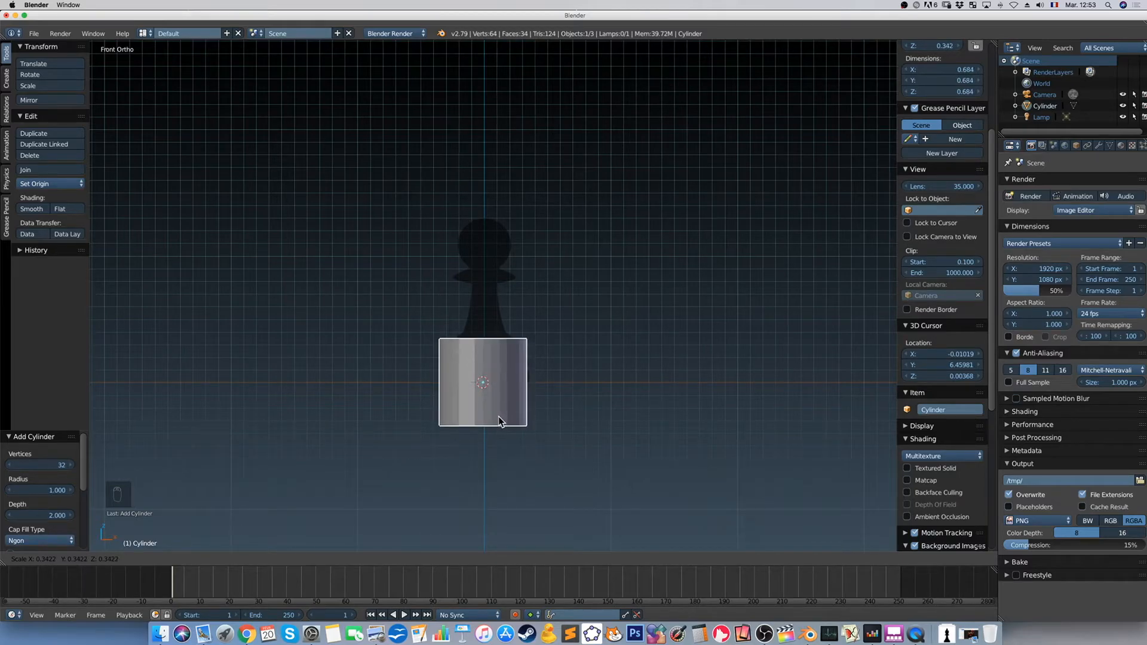
click(500, 417)
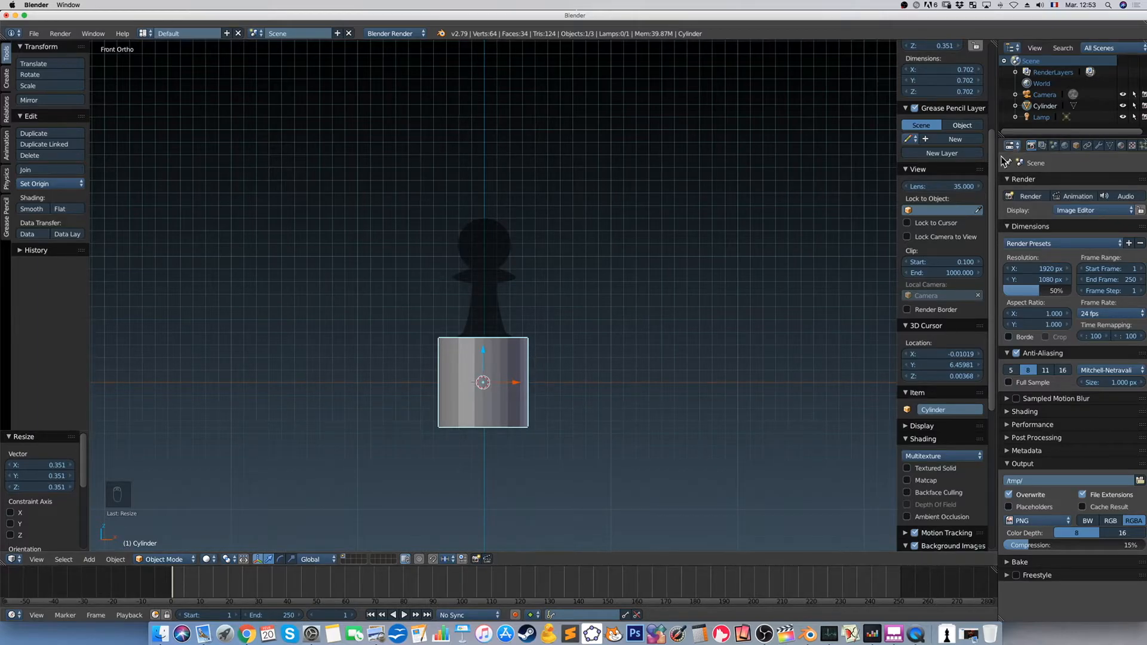
Set the cylinder's X and Y location to 0
scroll(943, 199, up, 4)
scroll(941, 199, up, 3)
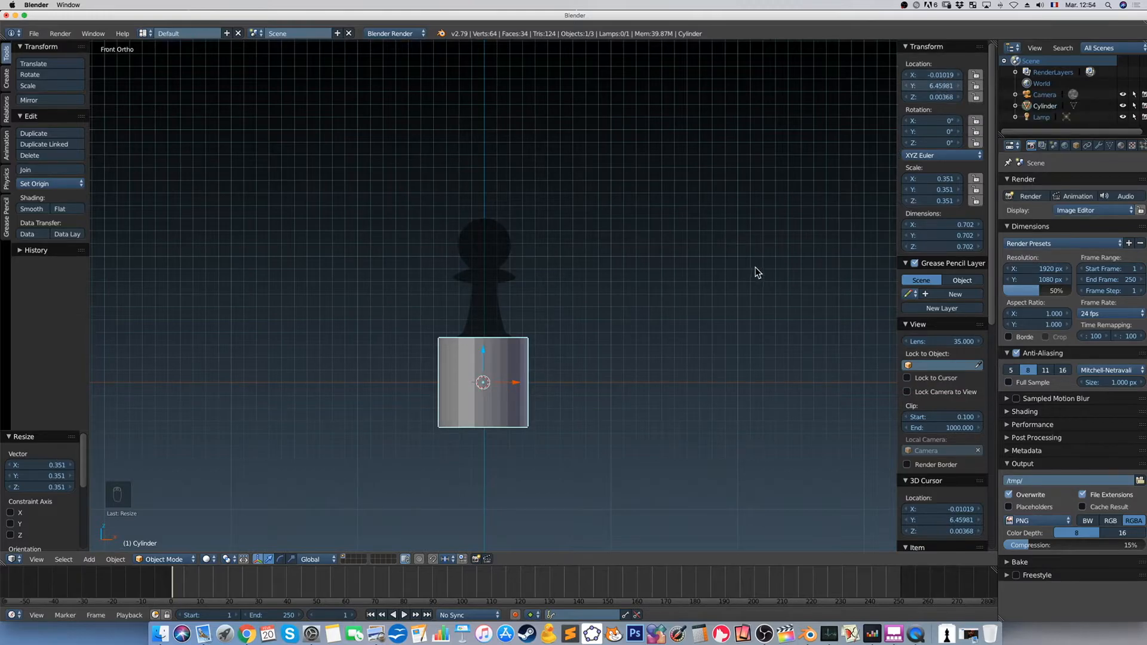
middle_drag(671, 281, 696, 303)
scroll(697, 306, down, 8)
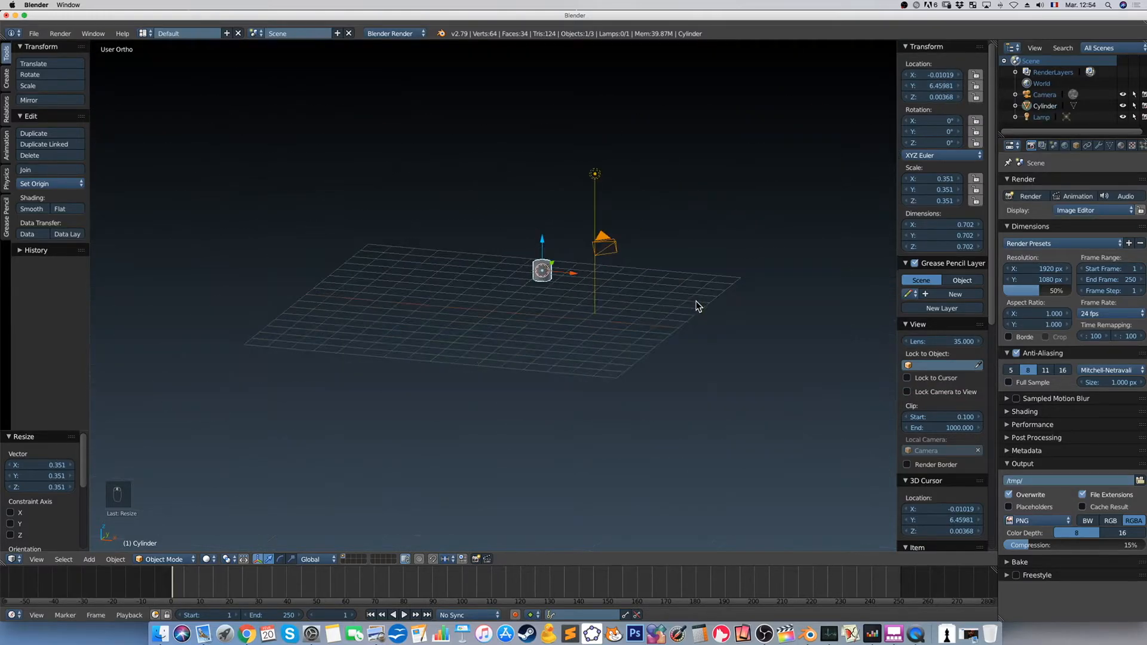
scroll(686, 311, up, 1)
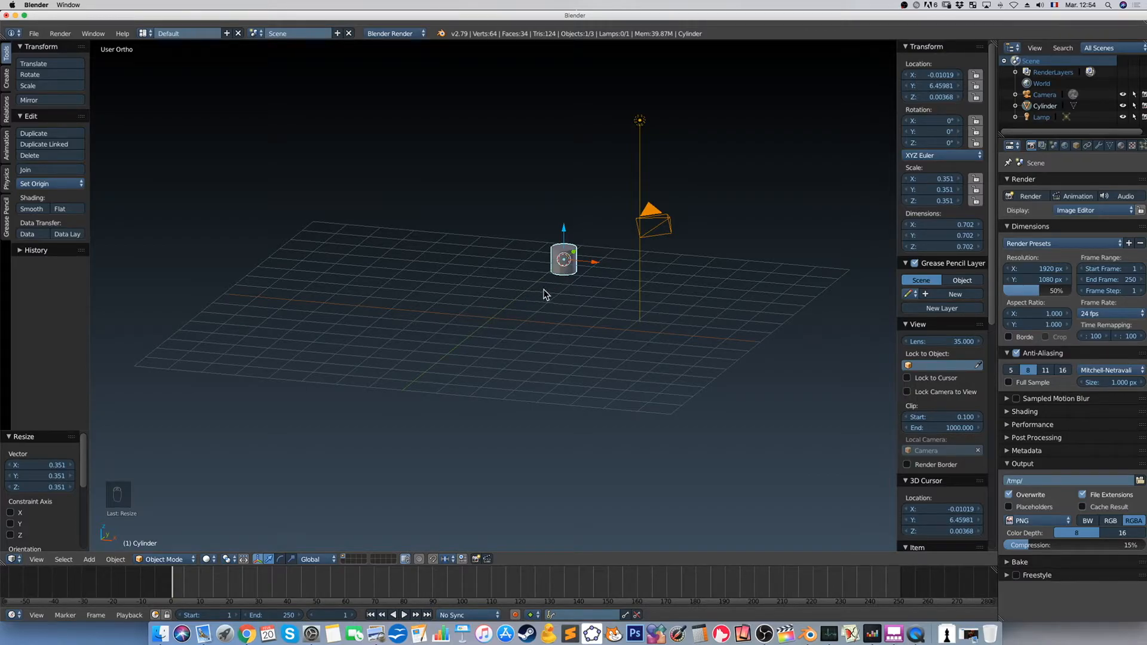
click(949, 74)
text(0)
key(Tab)
text(0)
key(Tab)
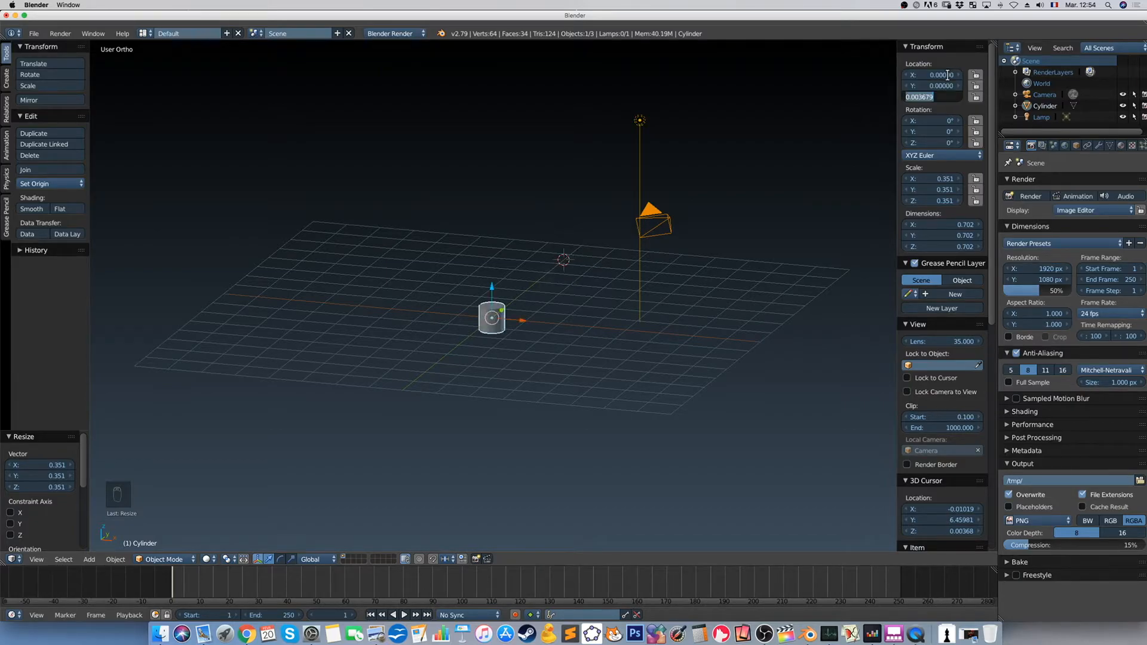
click(949, 97)
text(1)
key(Return)
Move the cylinder about 4.744 along the Y axis and view it briefly in quad view
drag(522, 321, 548, 268)
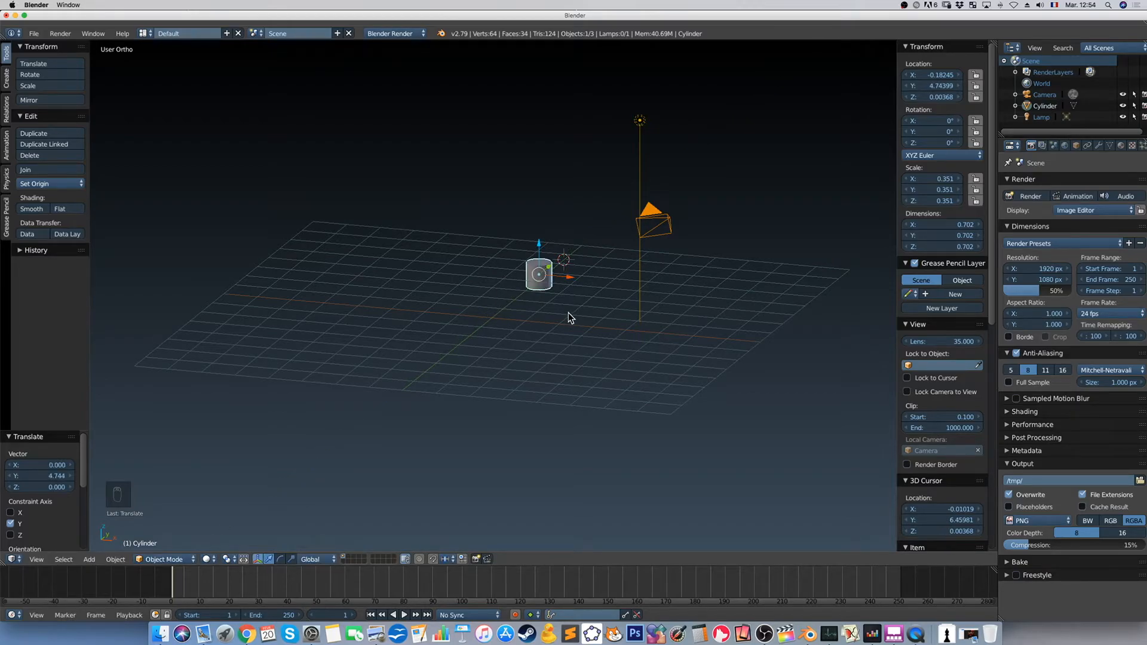
key(ctrl+alt+q)
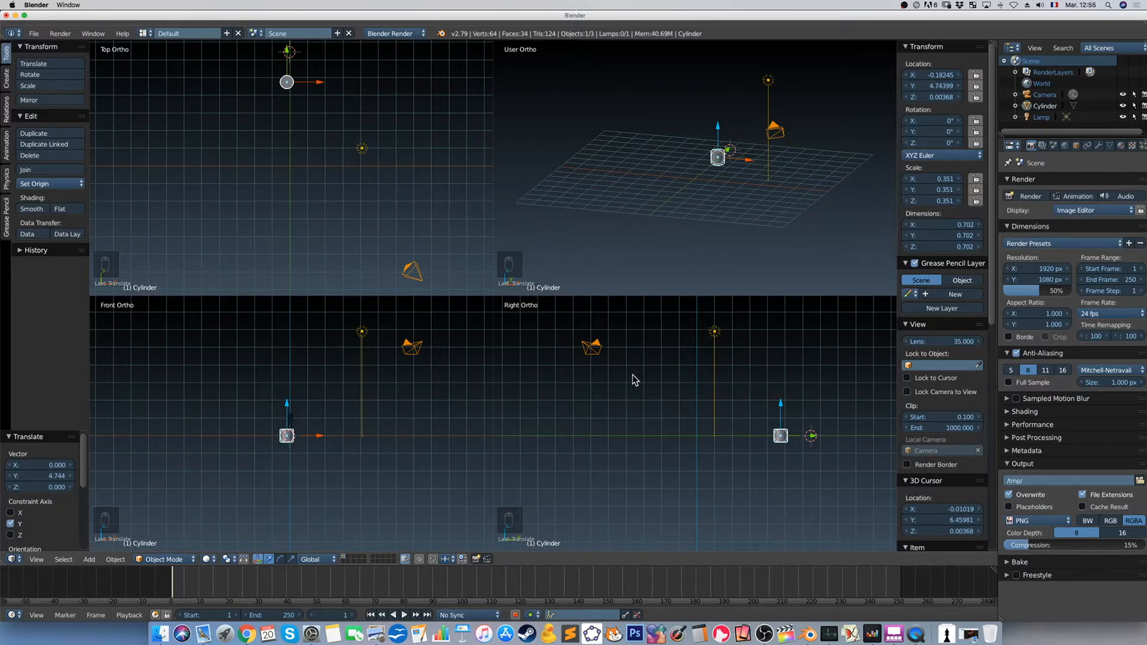
key(ctrl+alt+q)
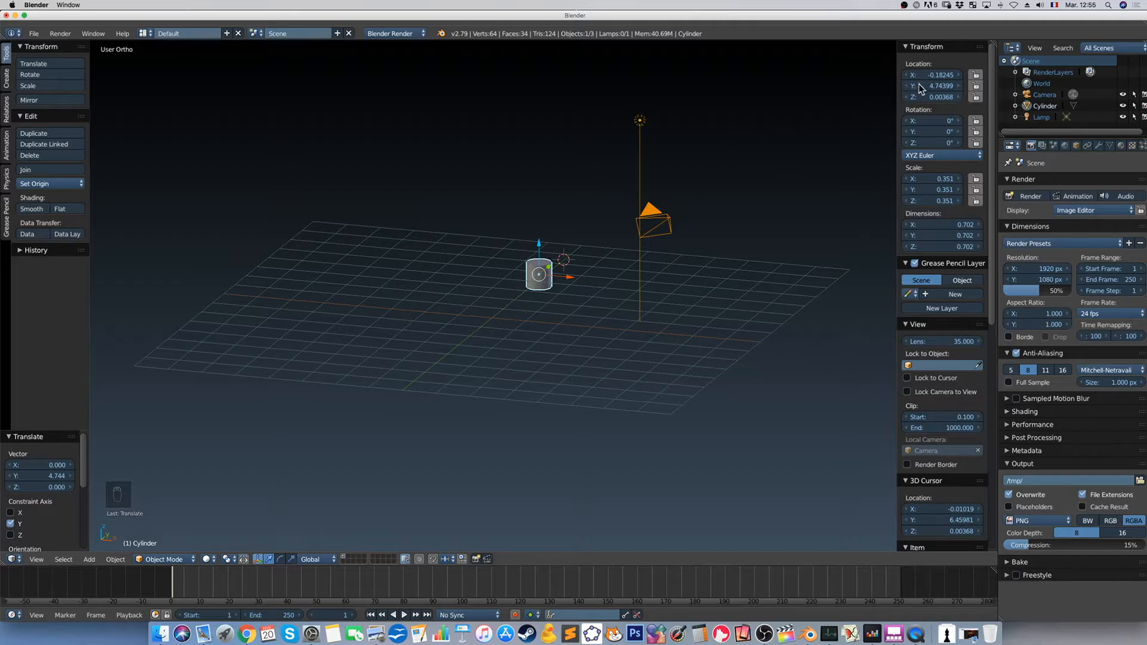
Set the cylinder's location to X 0, Y 0 and Z 1
text(0)
key(Tab)
text(0)
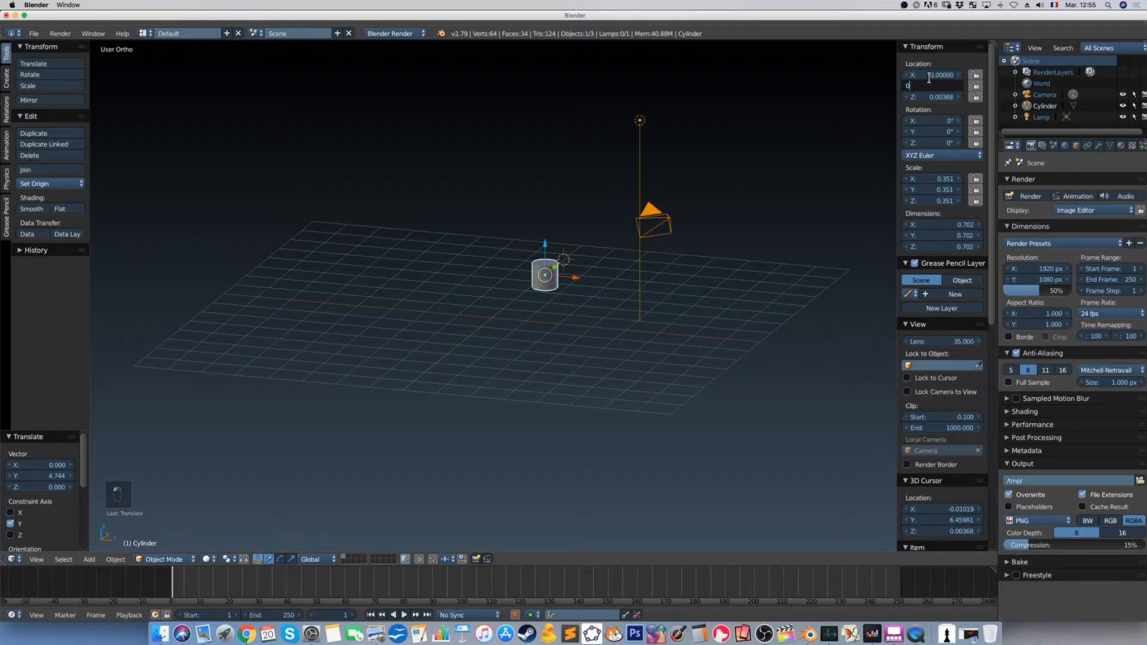
key(Tab)
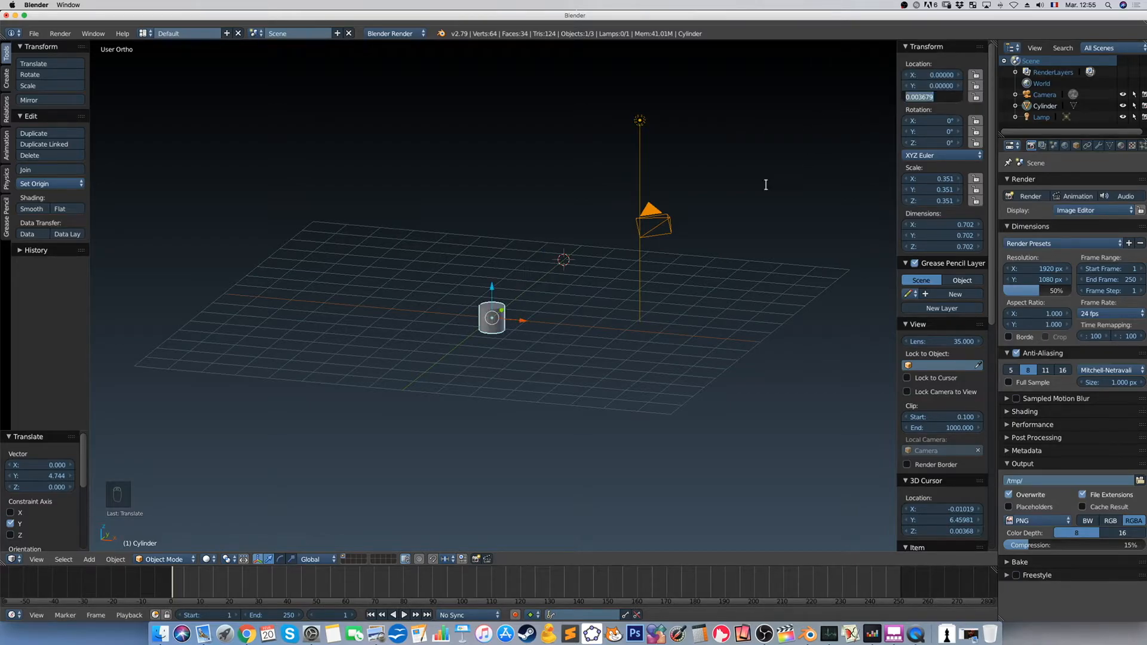
text(1)
key(Return)
Switch to front view and lower the cylinder along Z by about 1.017 to the pawn's base line
key(KP_1)
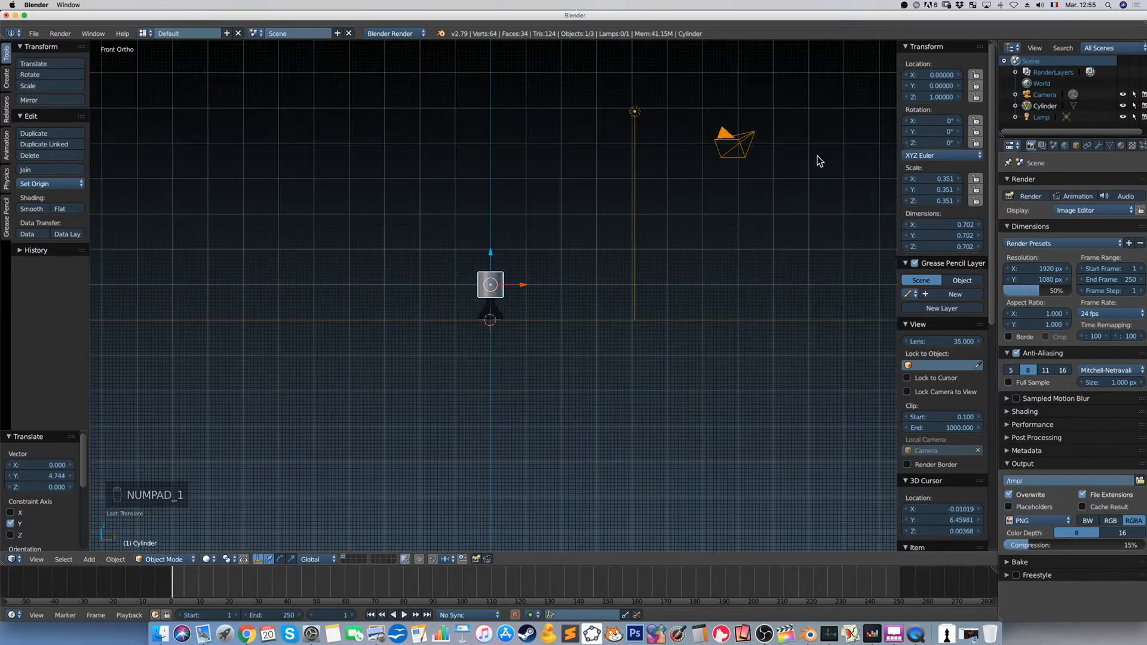
drag(492, 251, 491, 288)
scroll(492, 292, up, 4)
scroll(494, 334, up, 6)
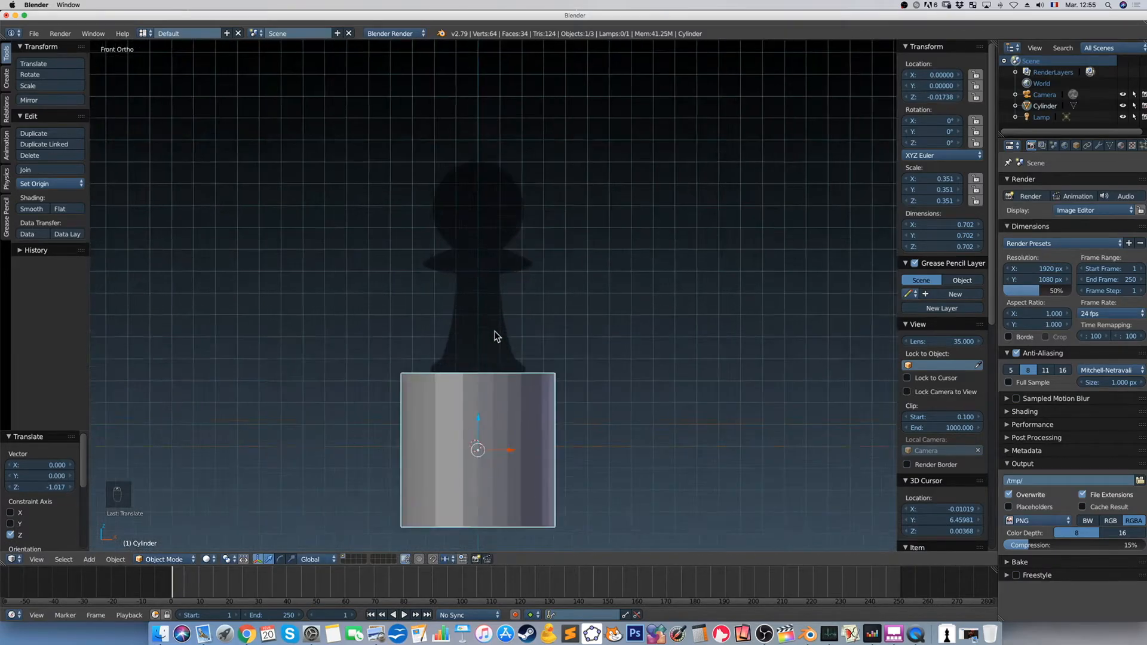
Fine-tune the cylinder's uniform scale to about 0.349 to fit the width of the pawn's base
shift+middle_drag(496, 336, 502, 212)
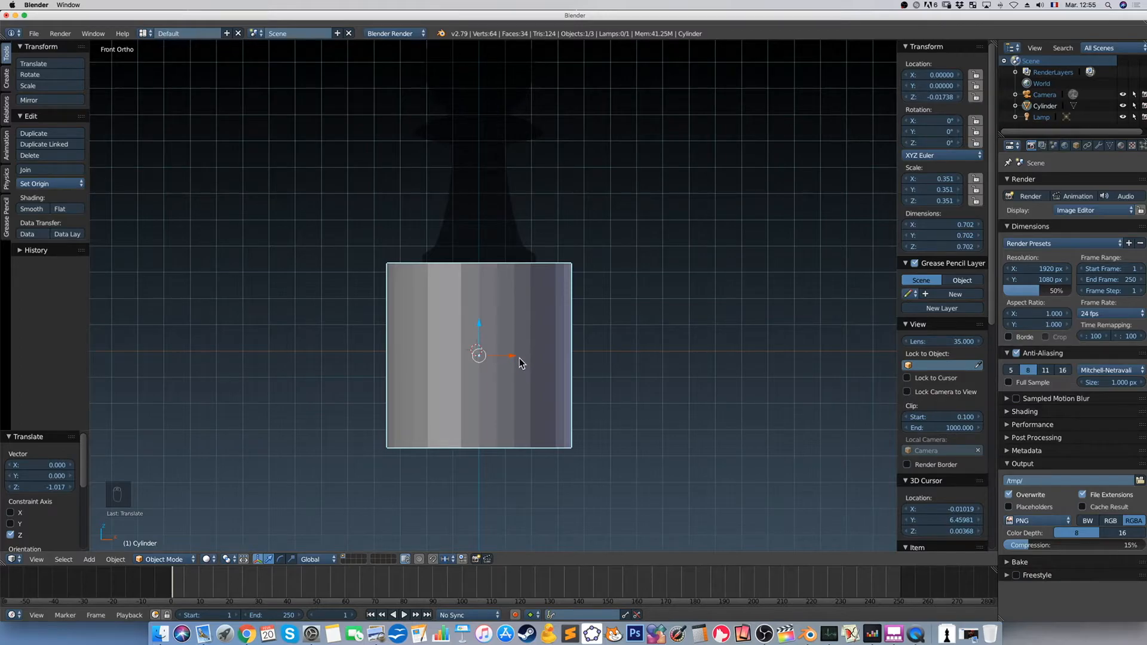
key(s)
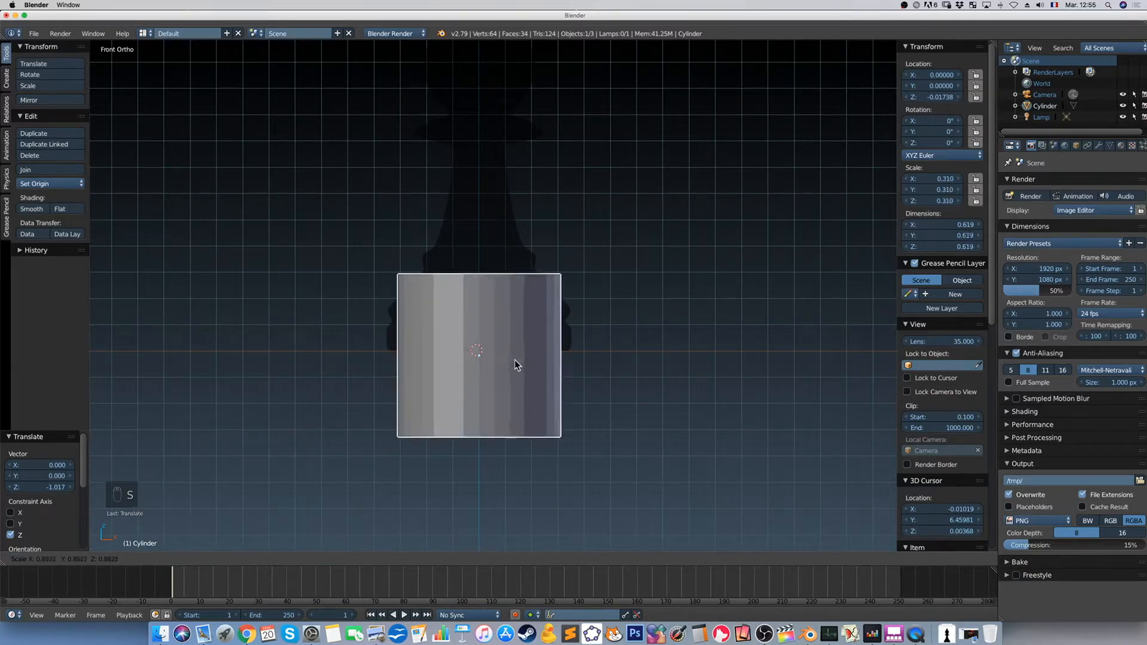
click(519, 360)
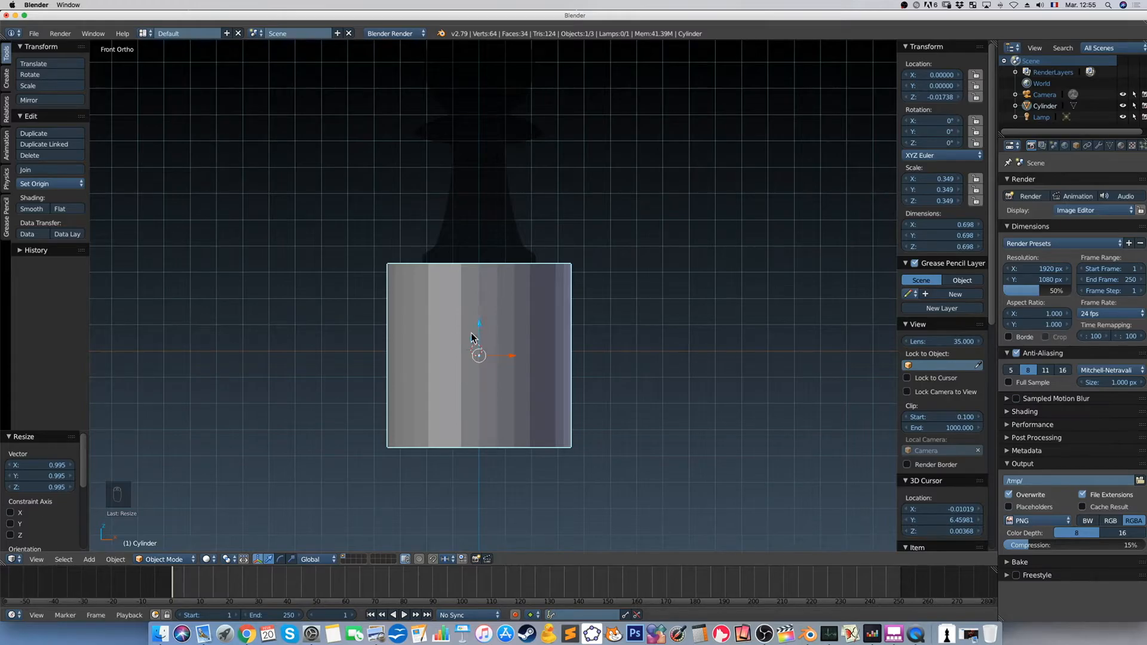
Show the cylinder in wireframe and flatten it along Z to a scale of about 0.007
key(z)
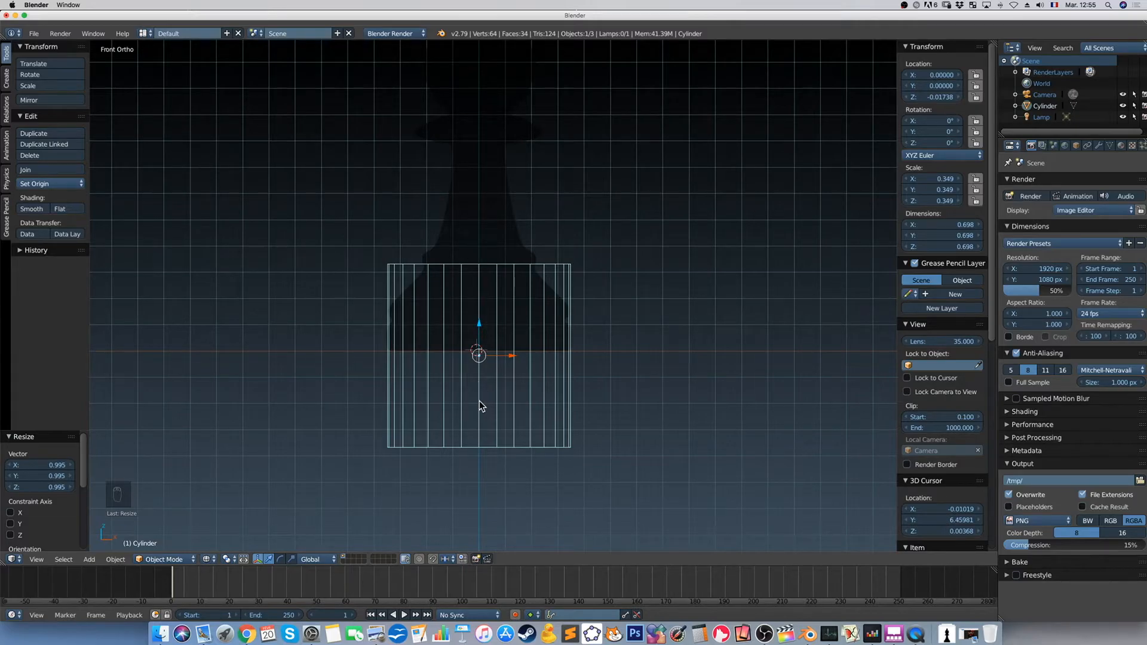
key(s)
key(z)
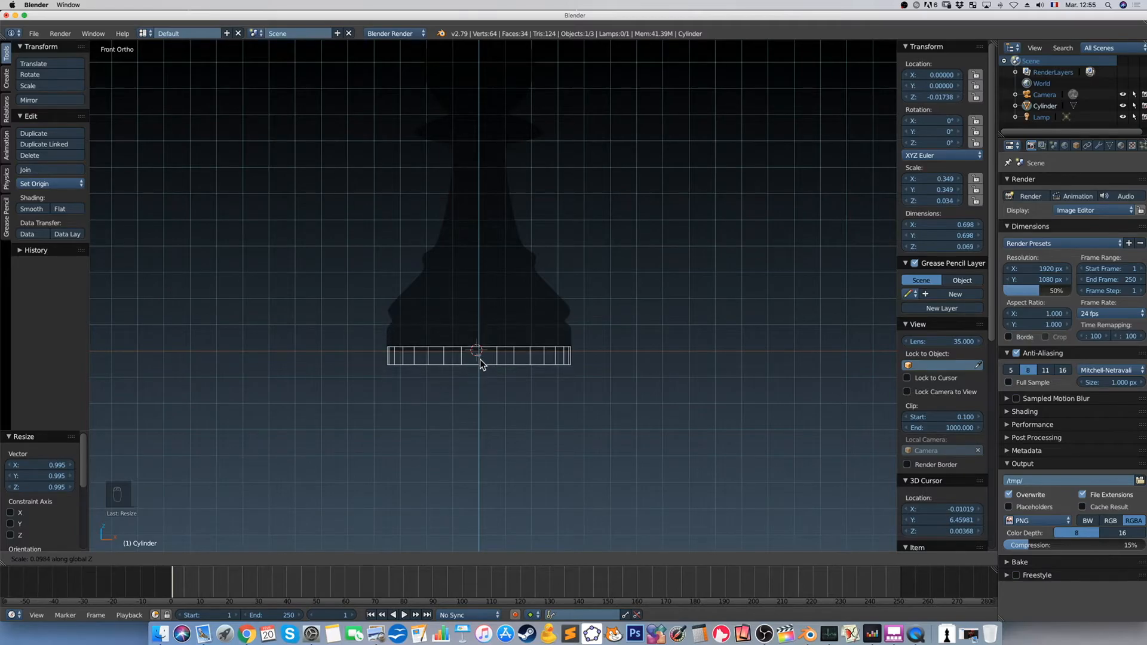
click(480, 357)
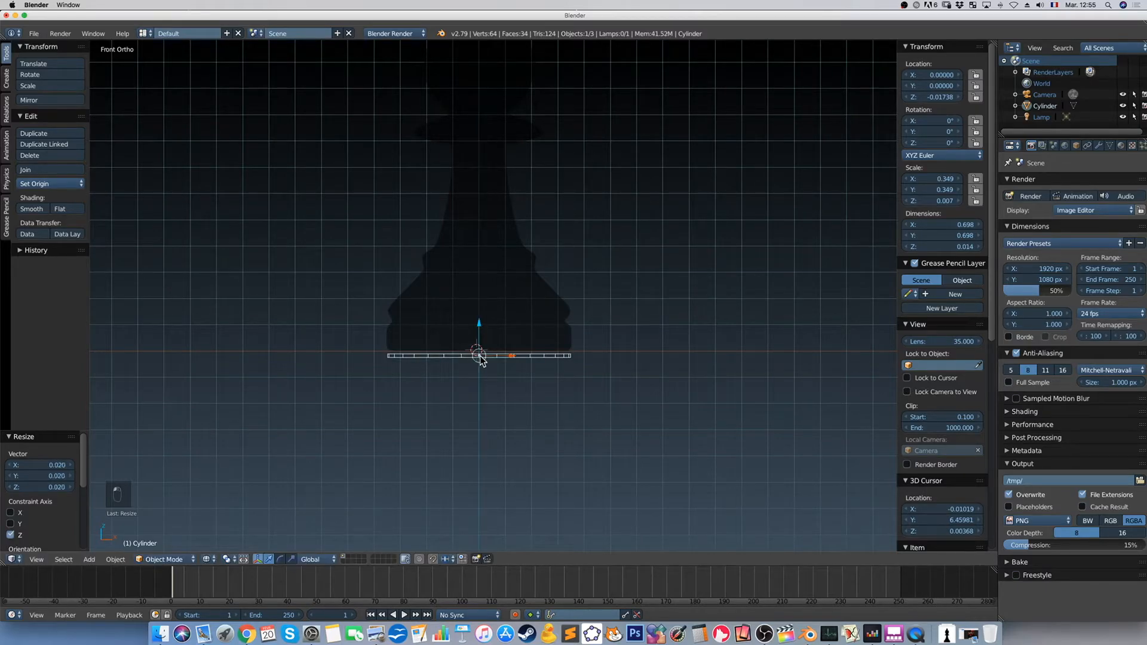
Raise the flattened cylinder along Z to about 0.007 so it rests on the horizontal axis line
scroll(488, 371, up, 4)
key(g)
key(z)
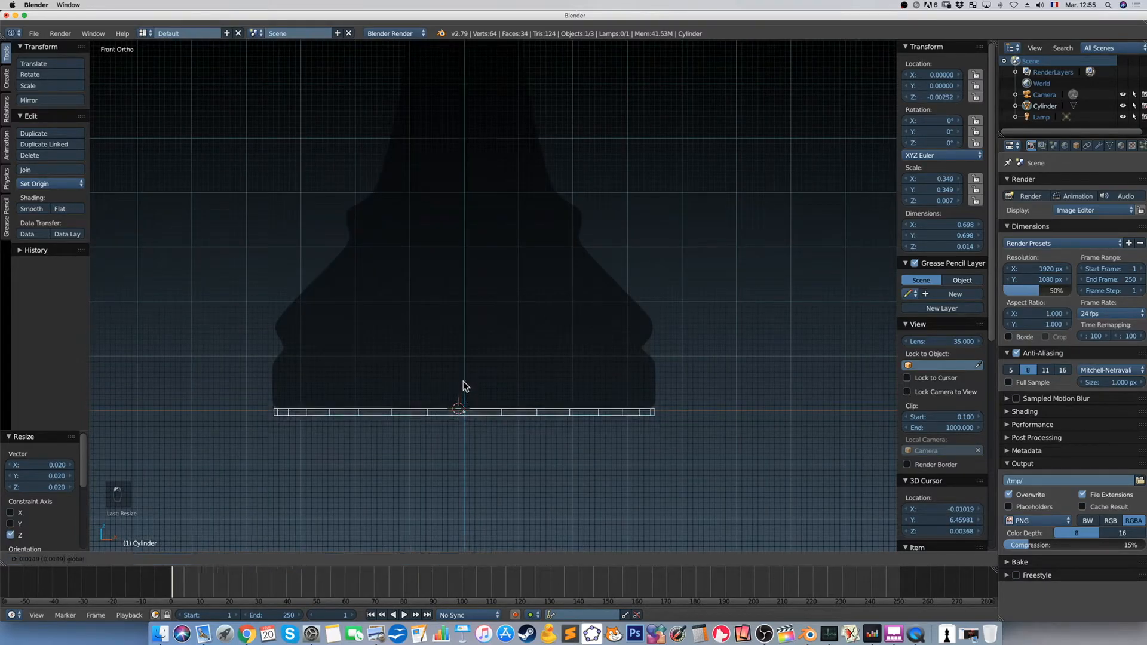
click(463, 378)
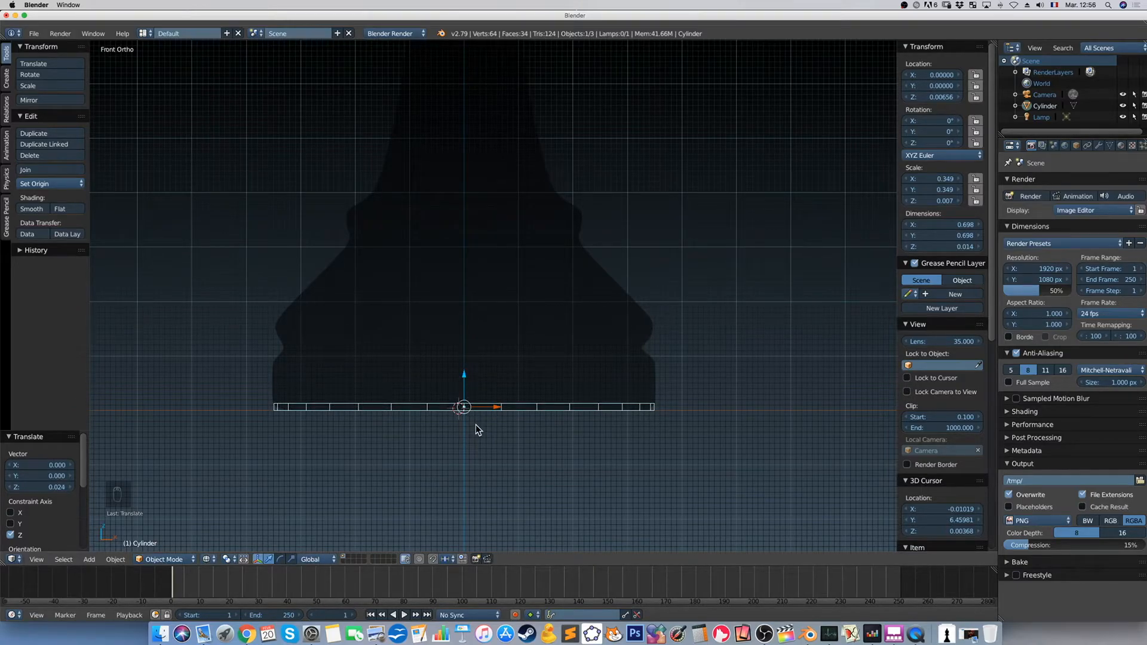
Flatten the cylinder further along Z to a scale of about 0.003
key(s)
key(z)
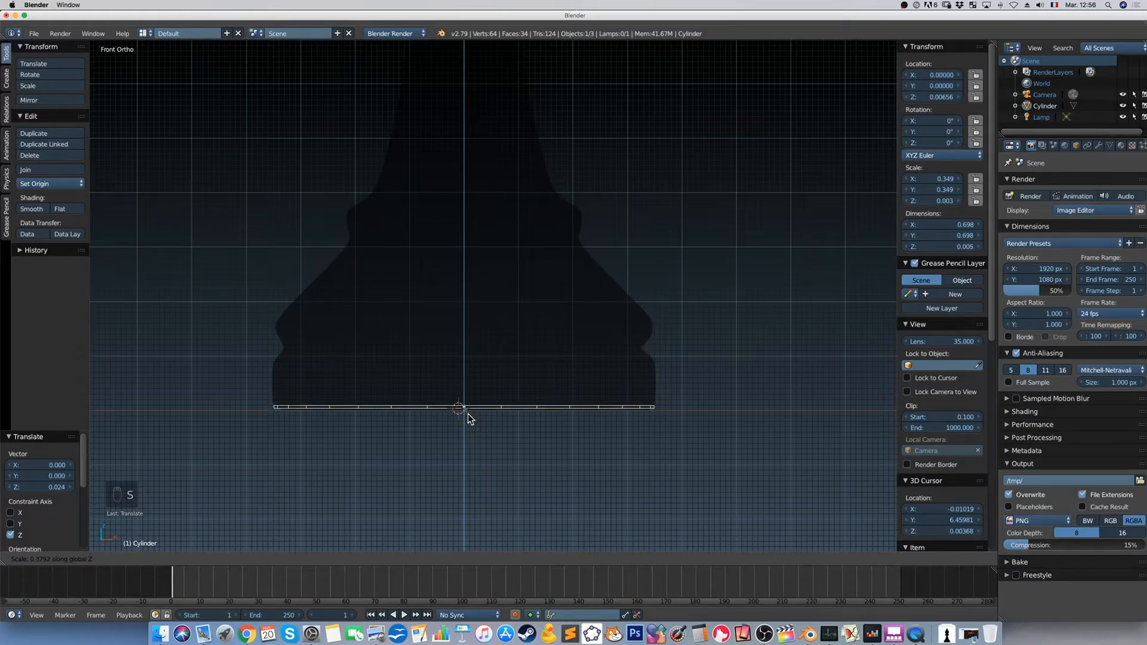
click(468, 414)
Lower the disc to about Z 0.003 and scale it to about 0.338 to fit the pawn's rounded bottom edge
drag(465, 370, 467, 378)
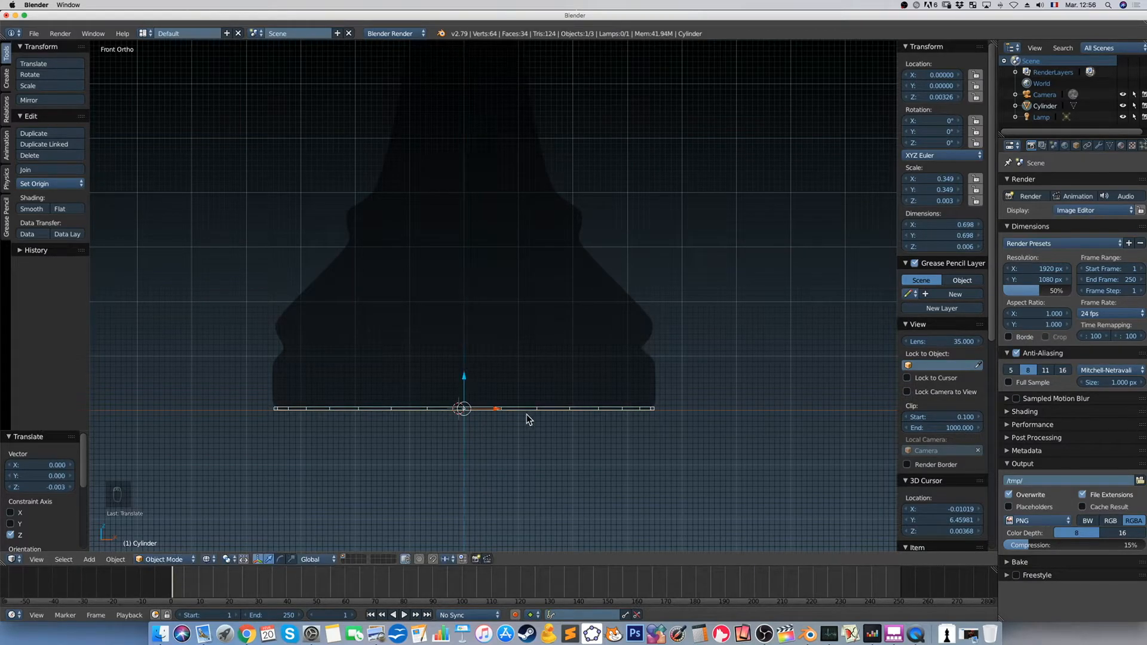
key(s)
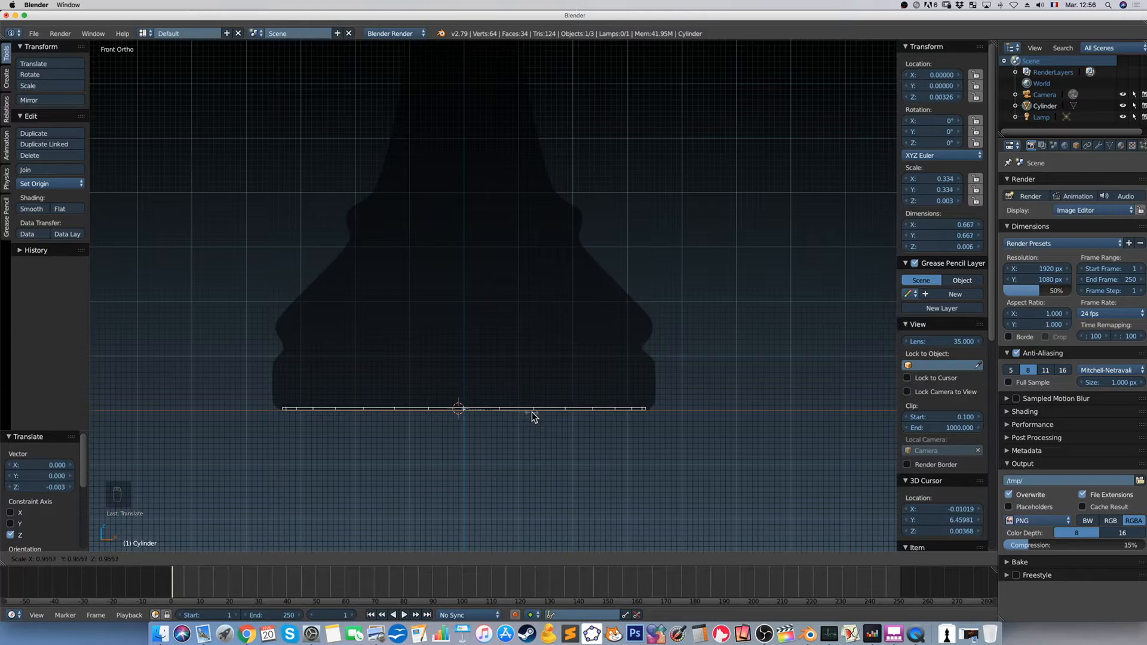
click(535, 417)
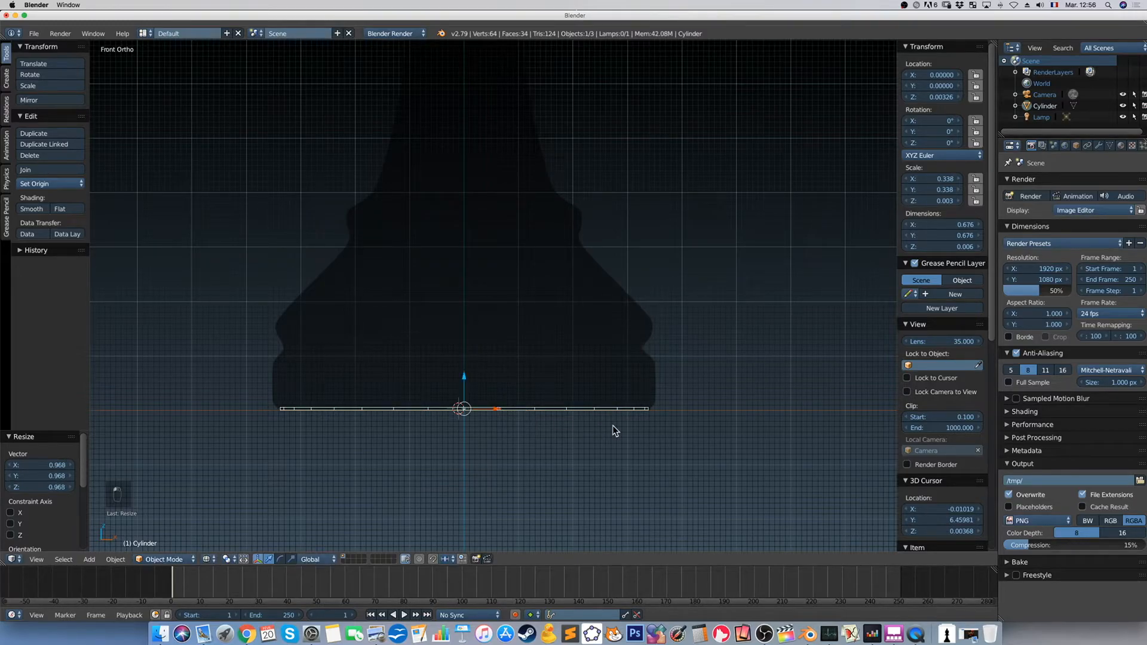
Examine the disc's fit against the pawn's bottom edge up close and from an oblique angle
scroll(612, 425, up, 2)
scroll(613, 430, up, 1)
shift+middle_drag(587, 407, 619, 392)
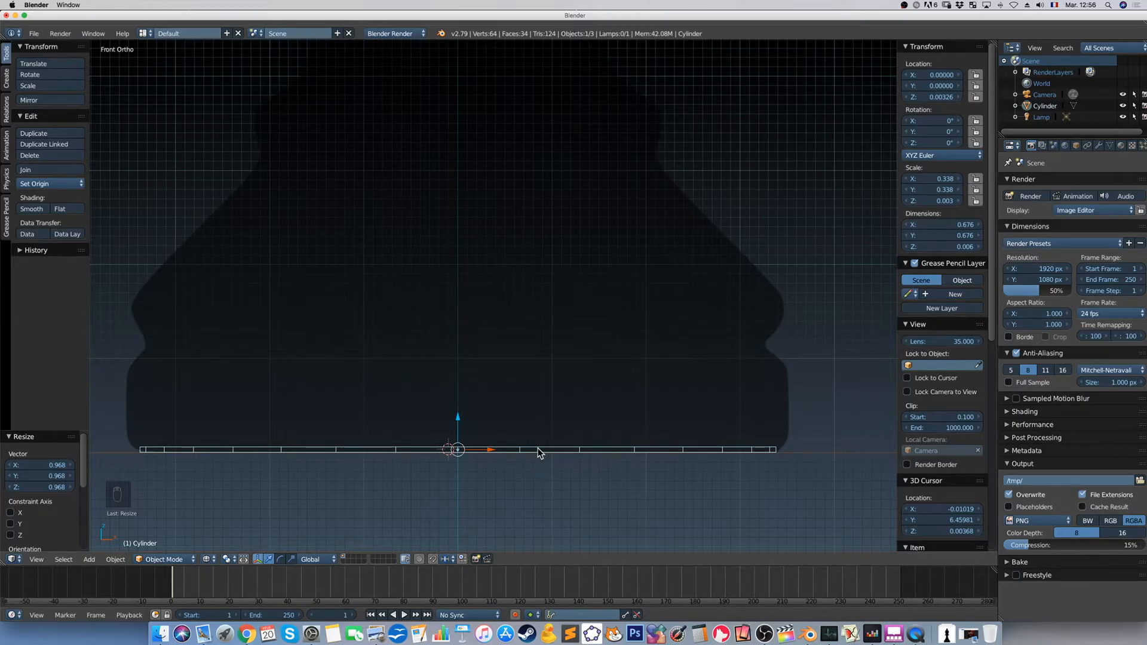
scroll(533, 448, down, 3)
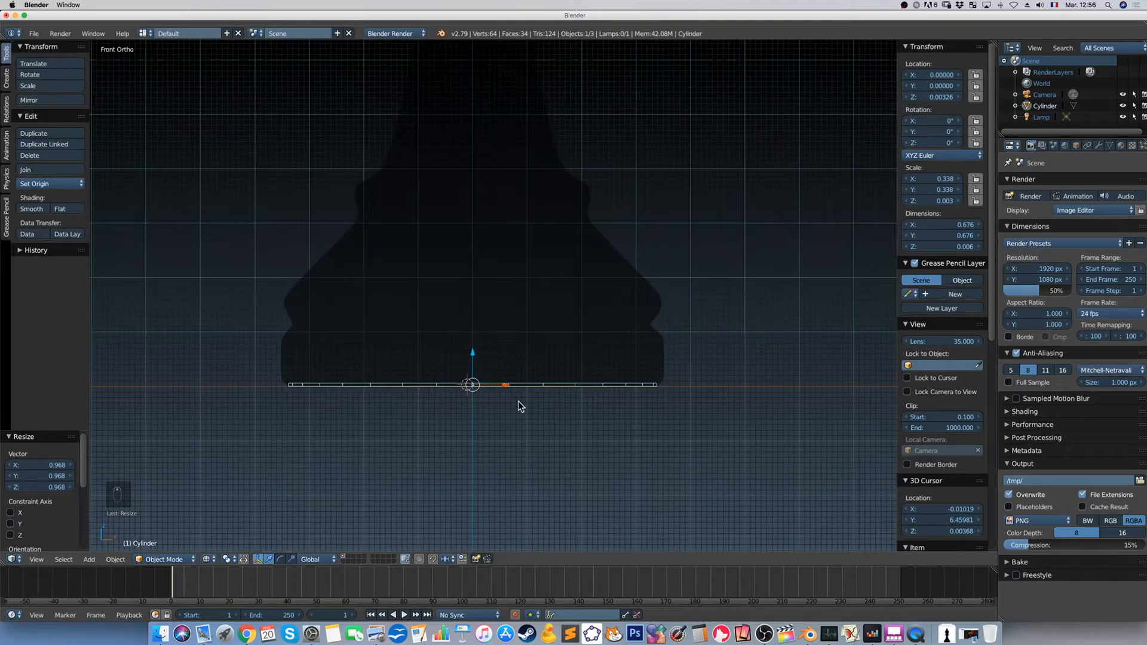
scroll(518, 401, down, 2)
scroll(506, 357, down, 4)
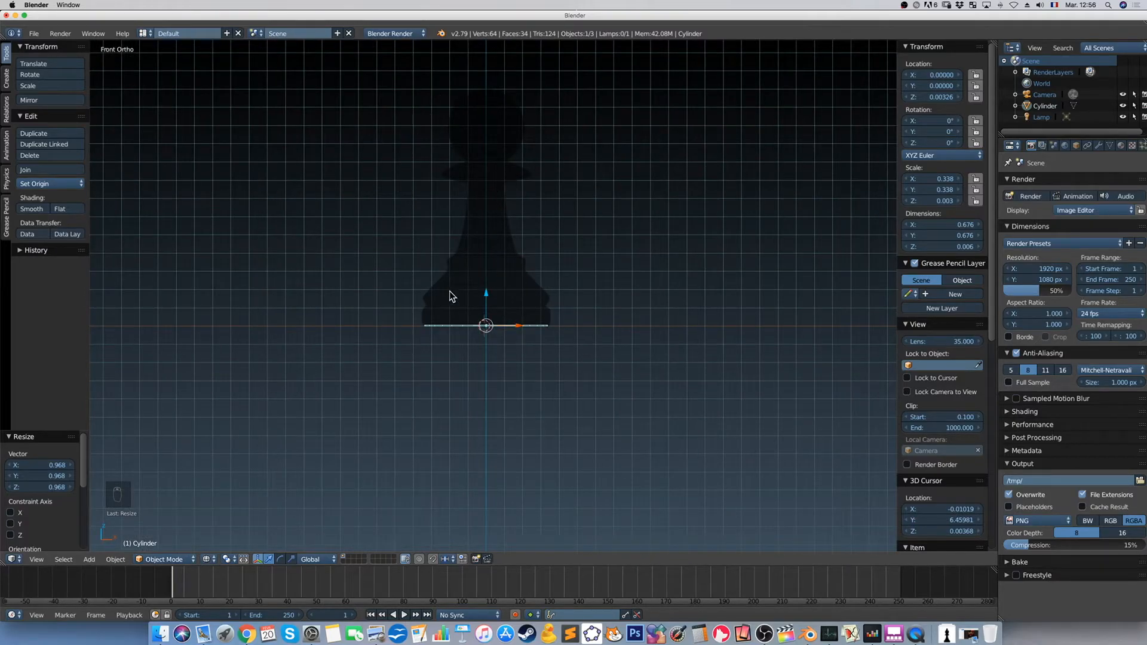
scroll(533, 386, up, 8)
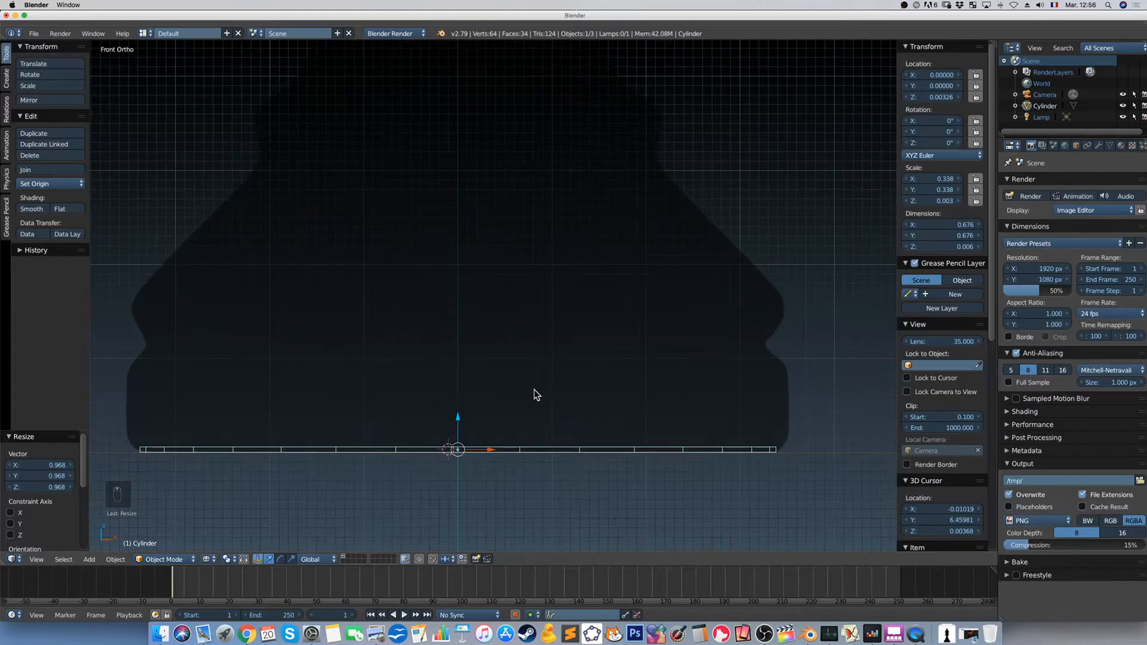
middle_drag(511, 420, 510, 429)
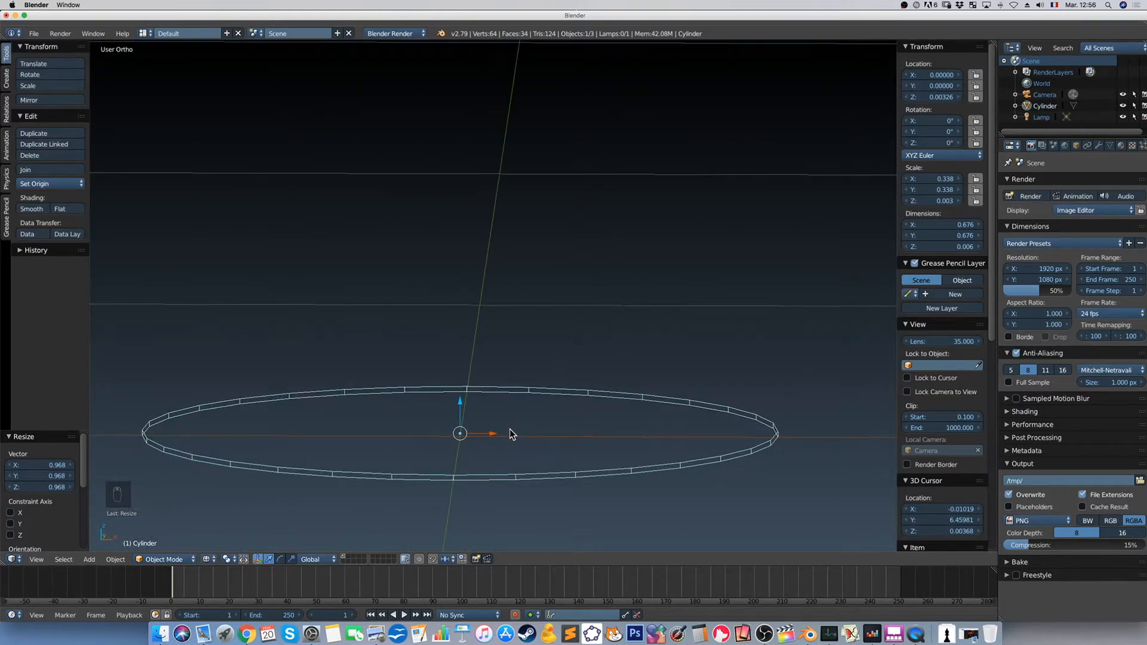
Enter Edit Mode on the disc, switch to face selection, and select only its top face
scroll(511, 429, down, 3)
scroll(511, 428, down, 3)
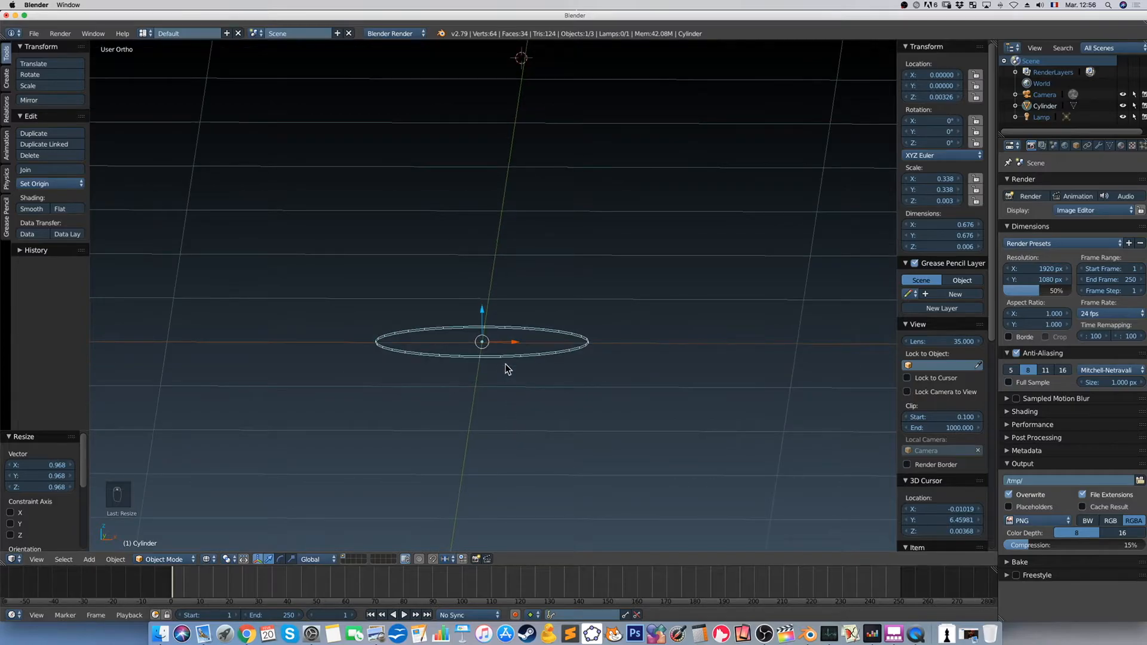
key(Tab)
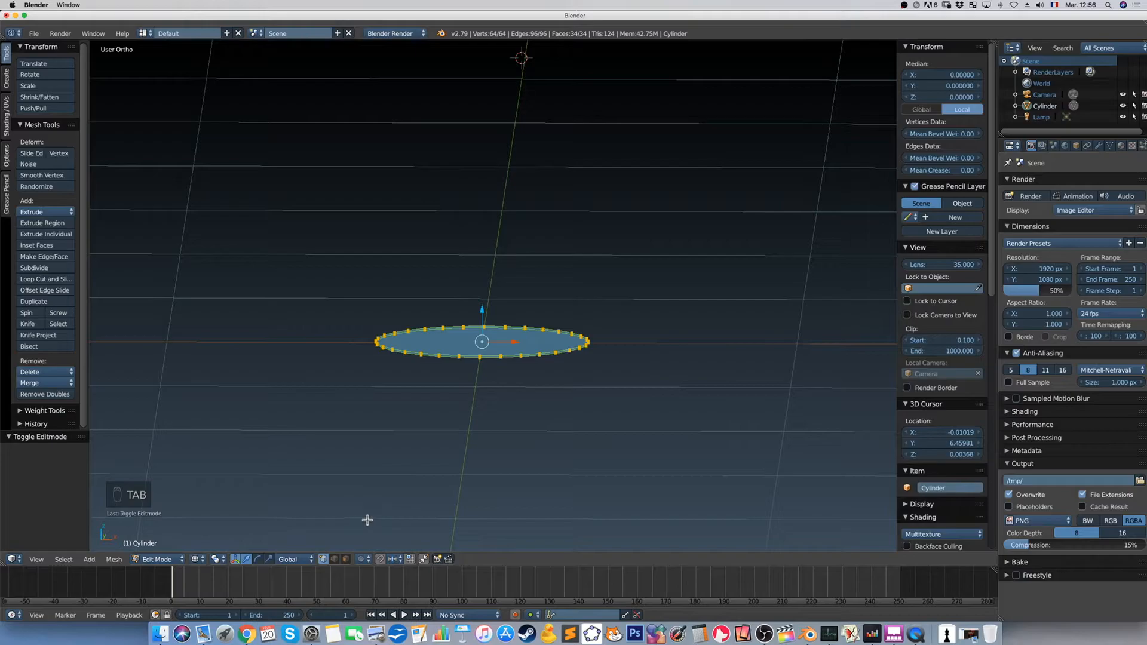
click(346, 559)
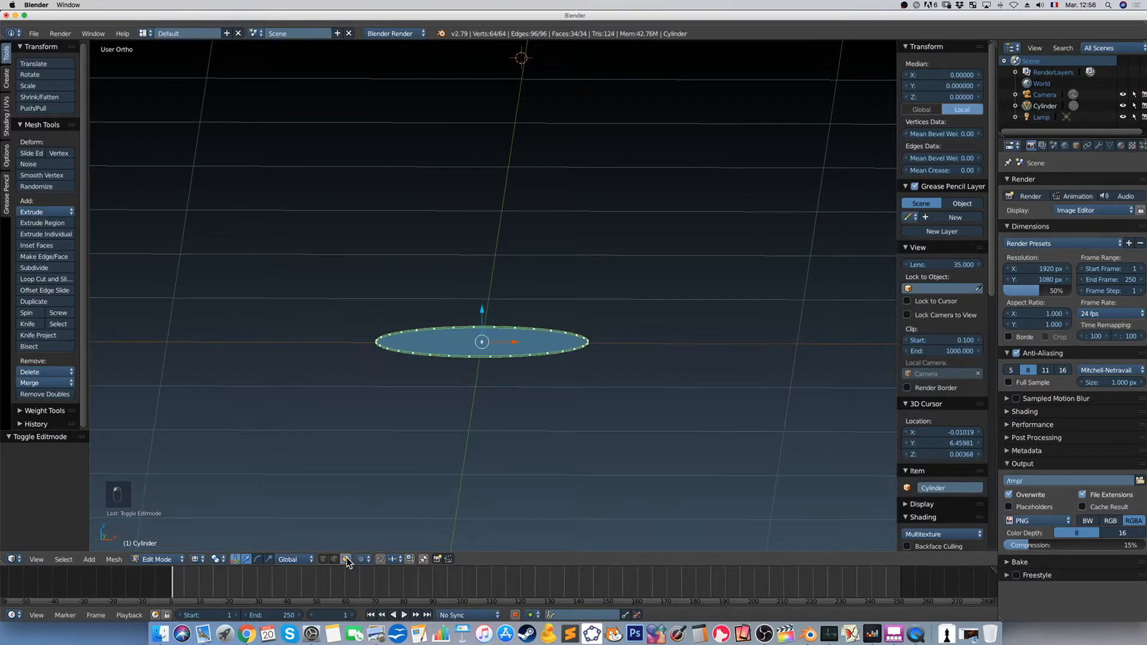
right_click(482, 341)
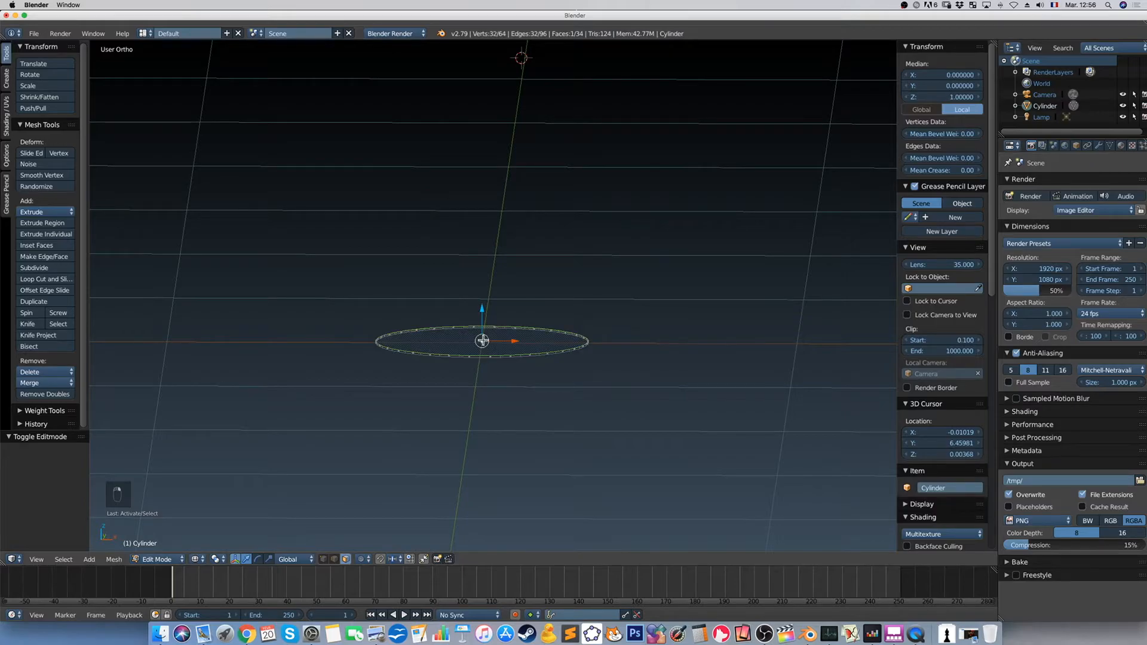
scroll(498, 363, up, 5)
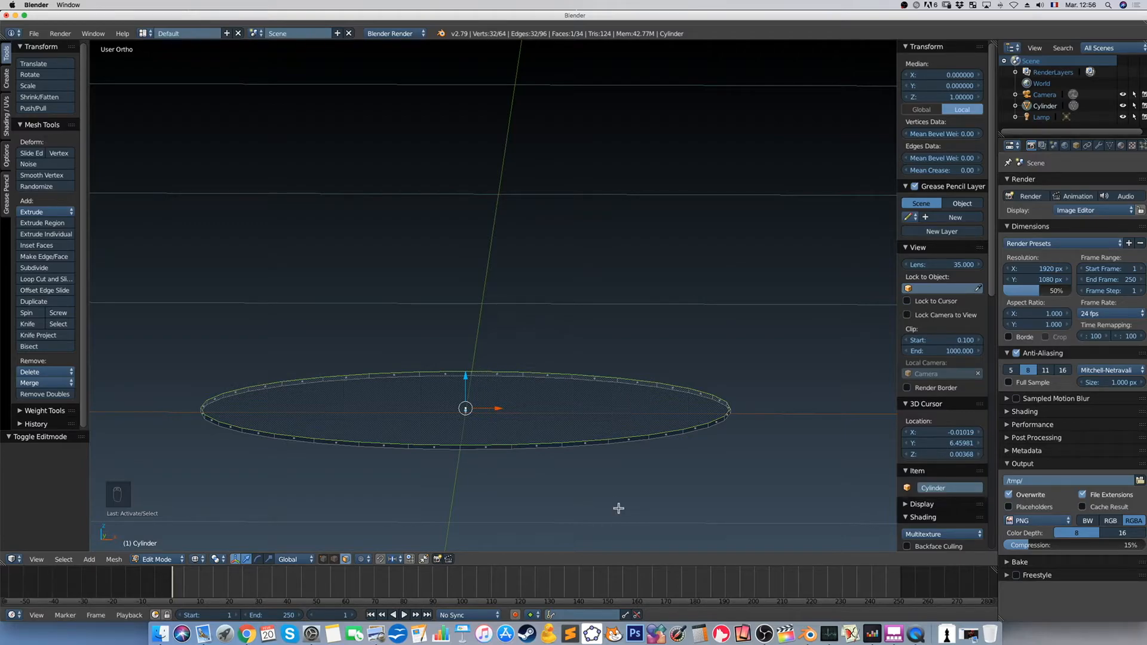
In front view, extrude the disc's top face up about 0.009 and scale it by about 1.033 to the pawn's outline
key(KP_1)
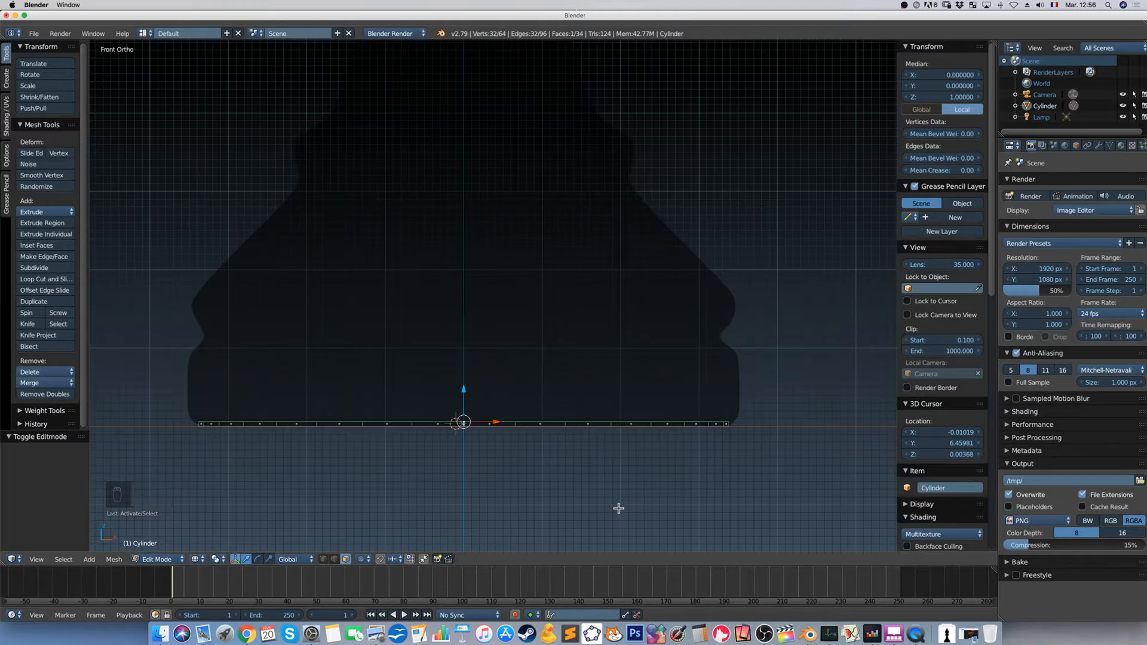
key(e)
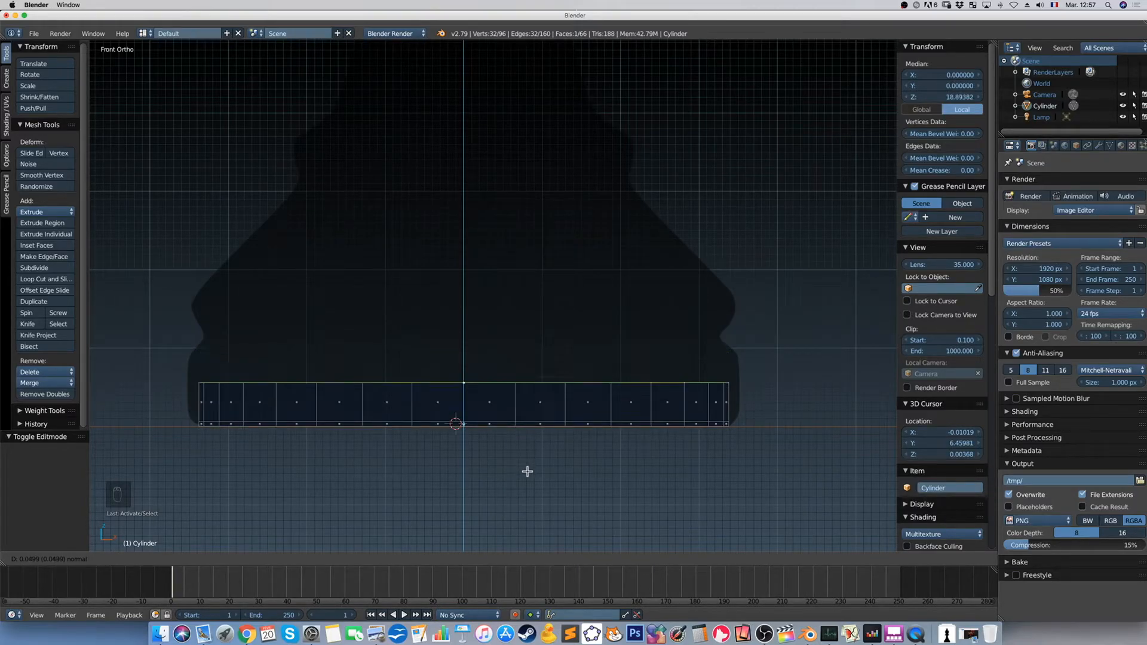
click(533, 501)
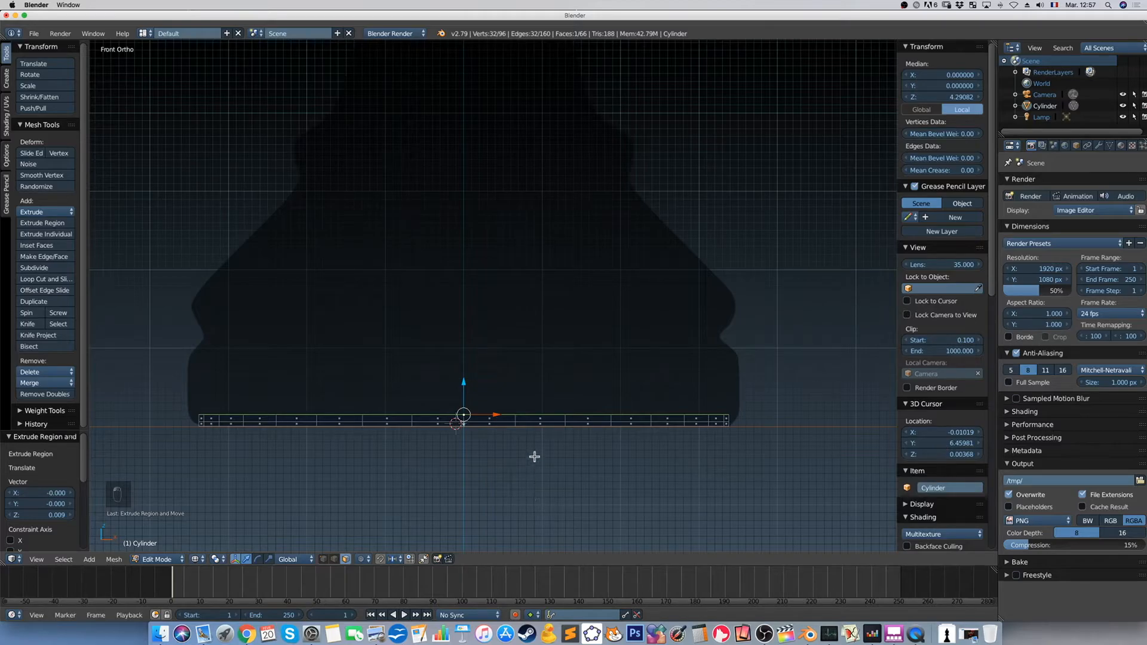
key(s)
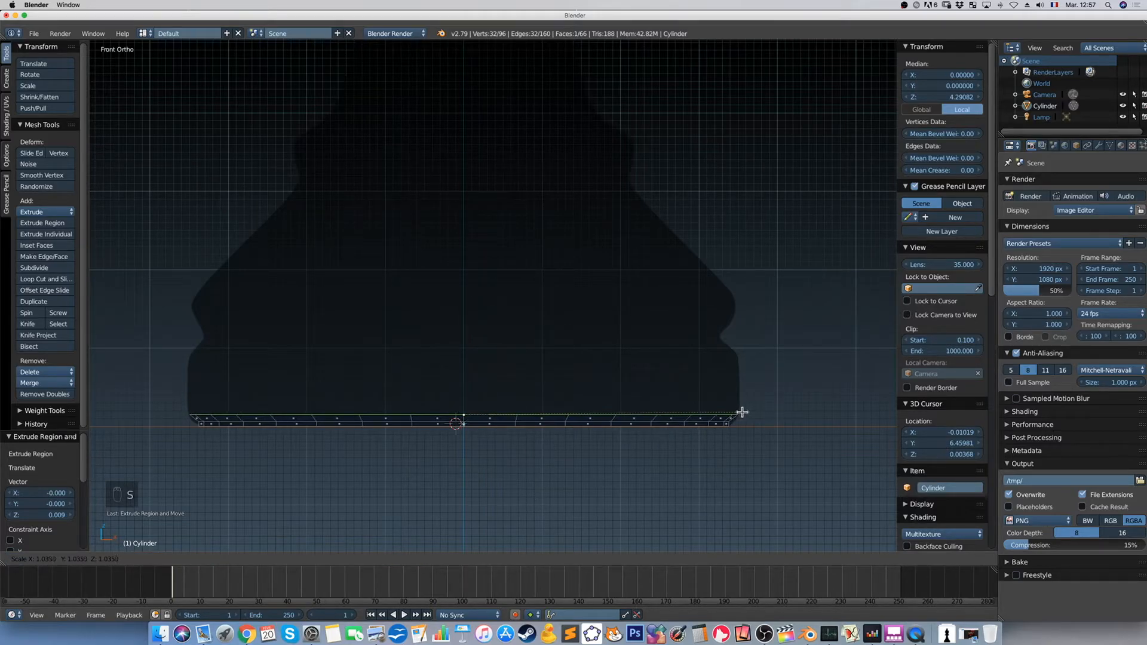
click(742, 412)
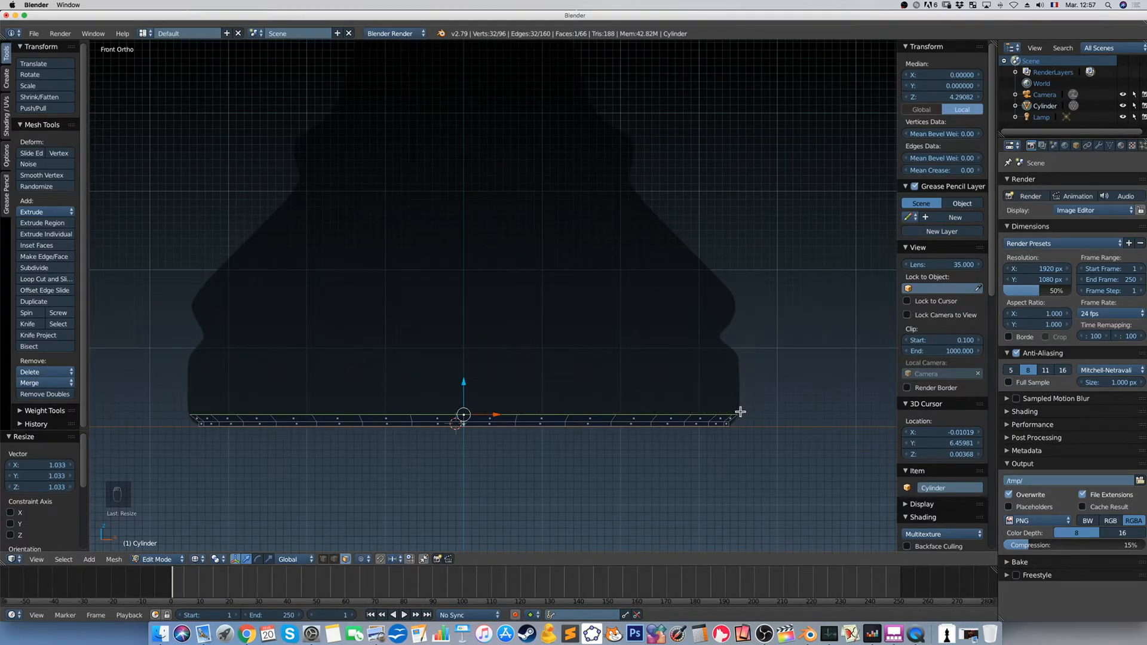
Extrude the top face up about 0.022 and scale it by about 1.005 to meet the base's vertical side
key(e)
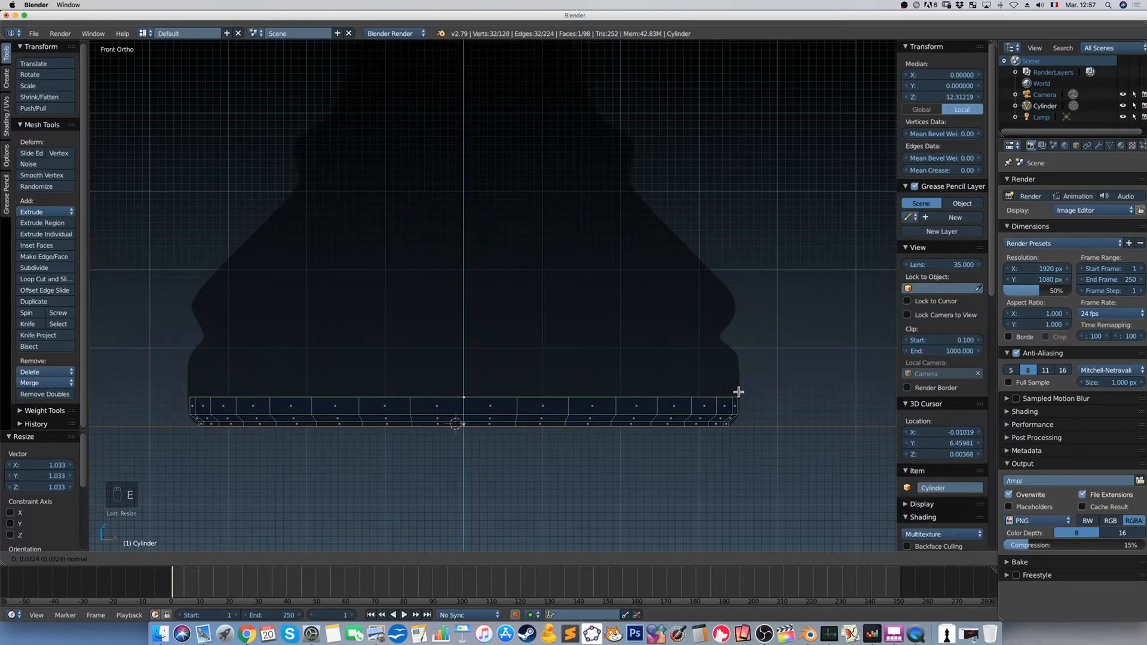
click(738, 392)
key(s)
click(741, 394)
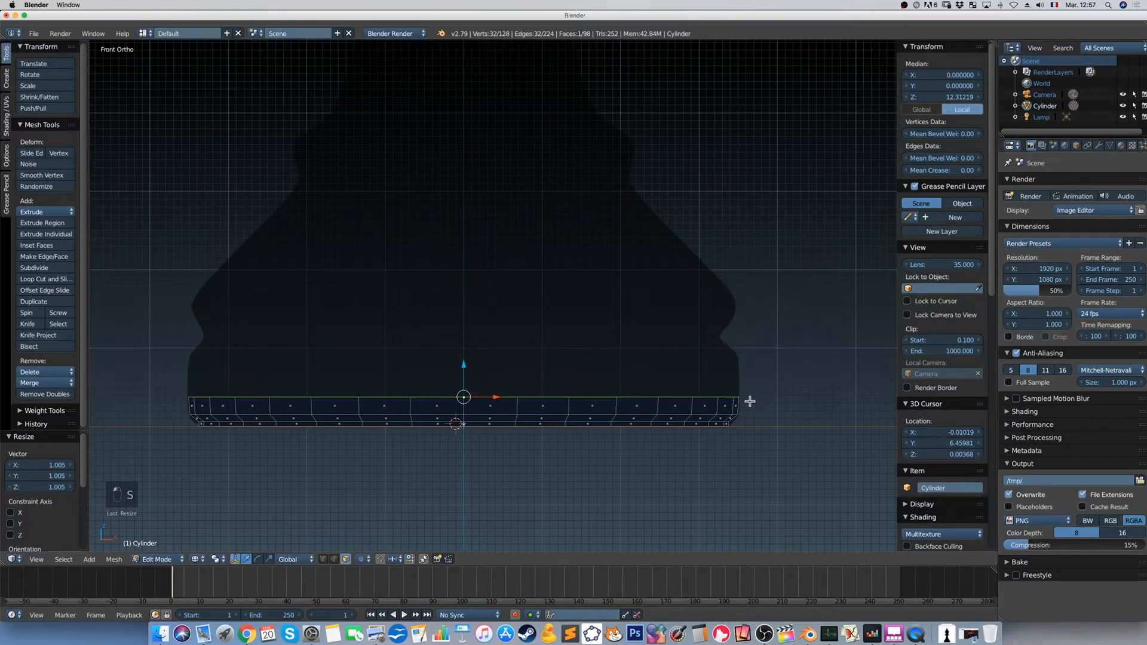
Extrude the top face about 0.04 up the base's straight side, then another 0.011 with a scale of about 0.995
scroll(748, 401, up, 2)
shift+middle_drag(717, 430, 626, 438)
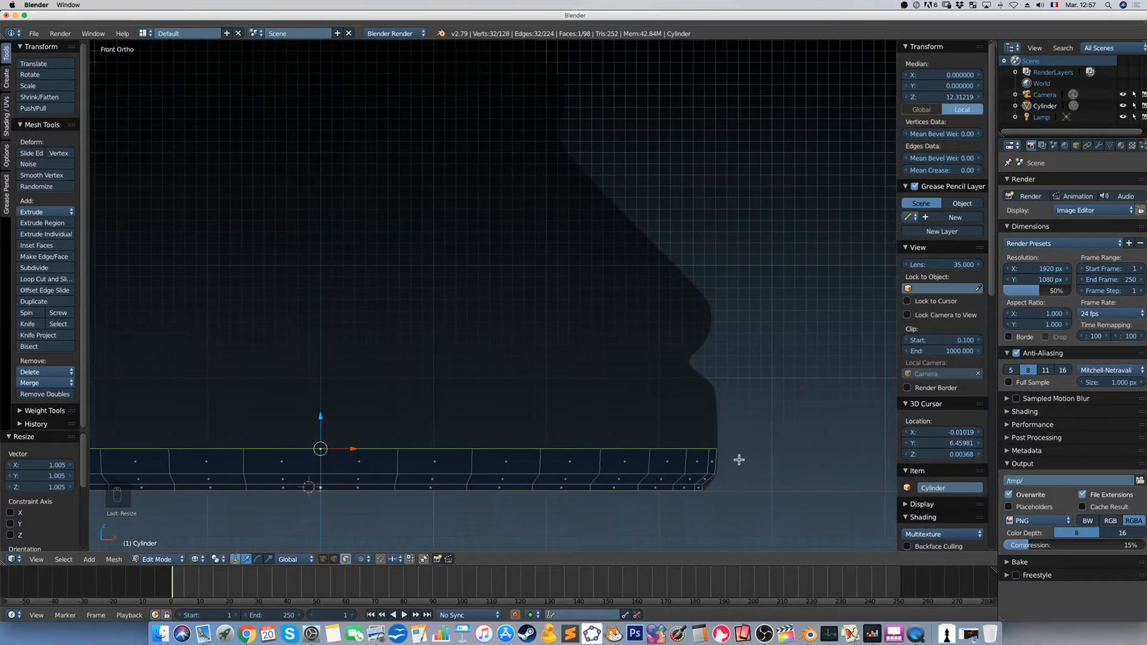
scroll(722, 455, up, 1)
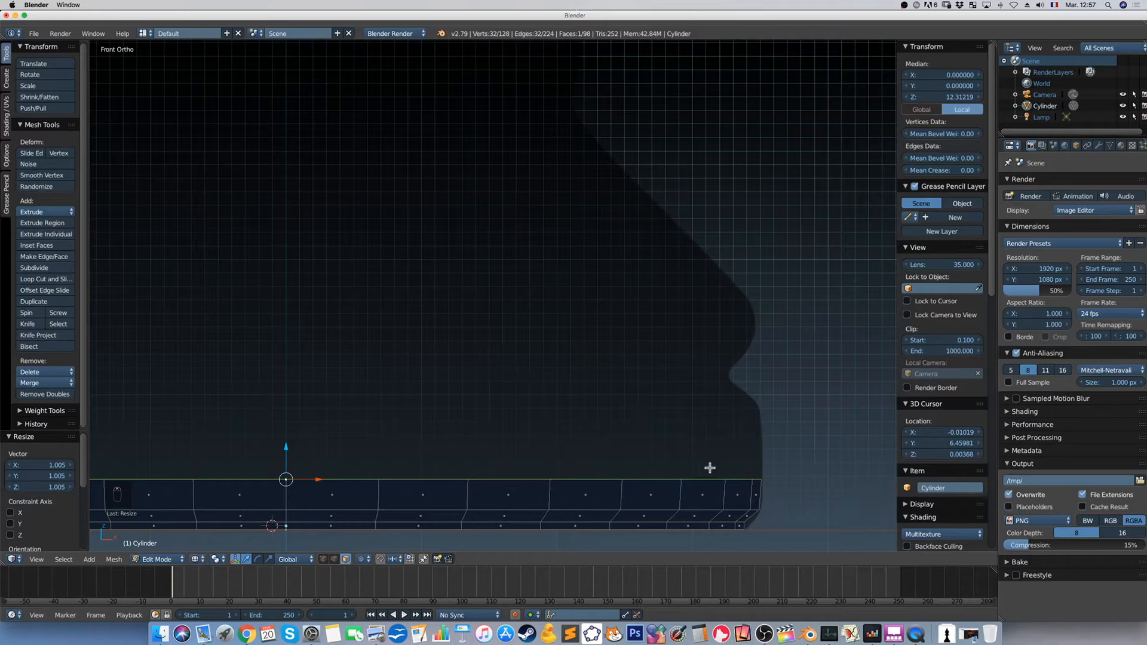
key(e)
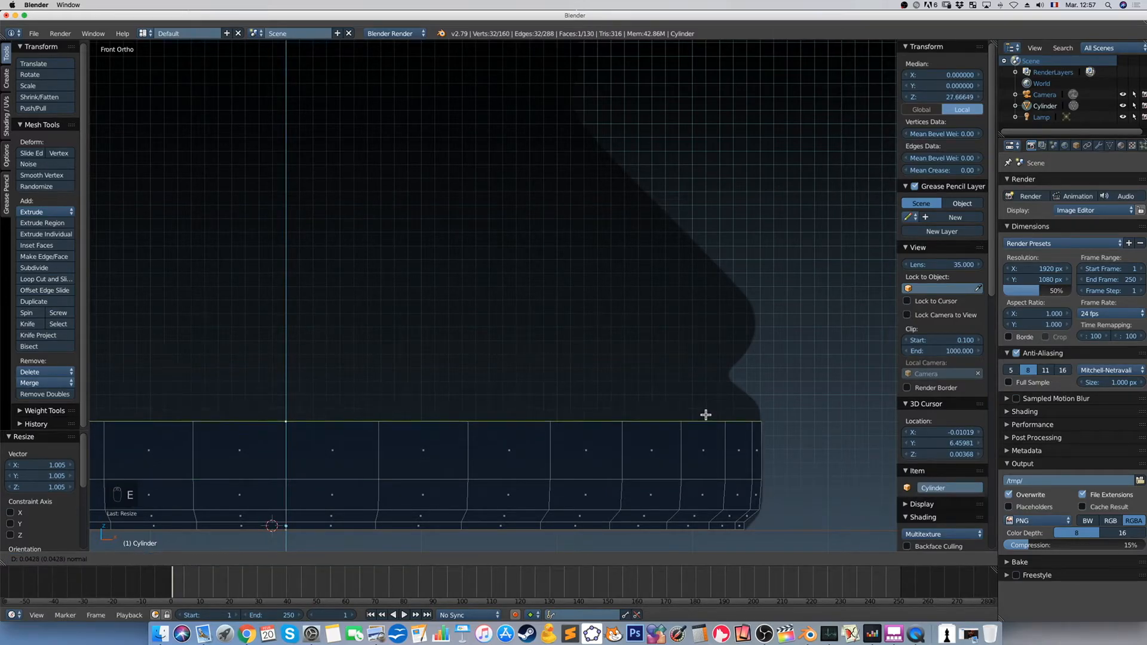
click(706, 416)
key(e)
key(s)
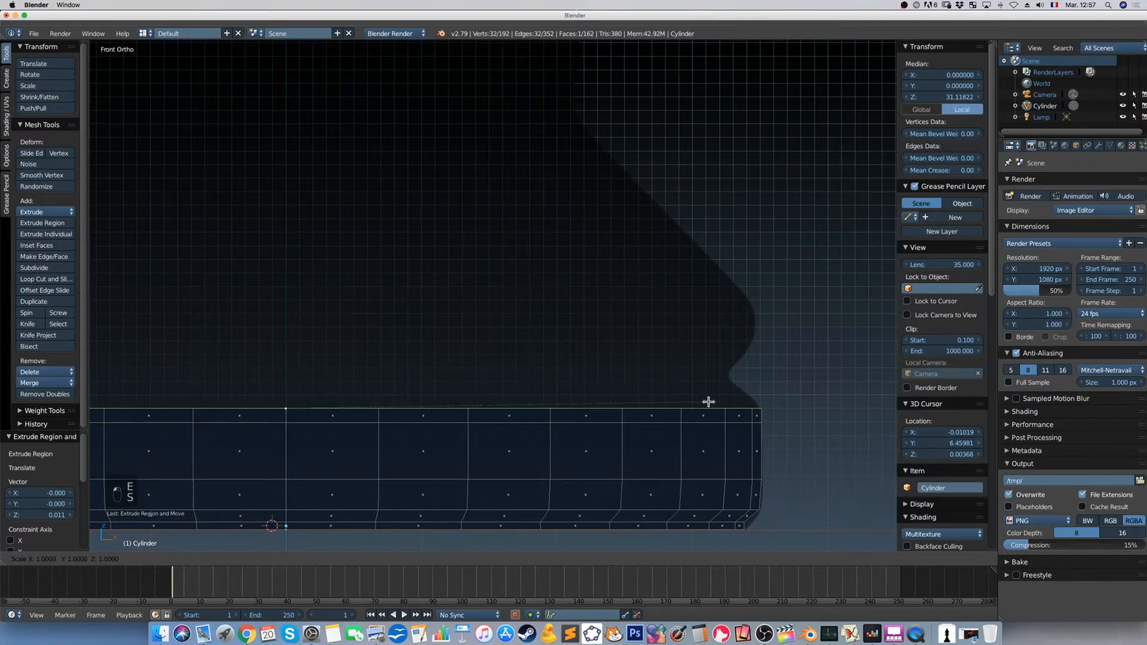
click(706, 402)
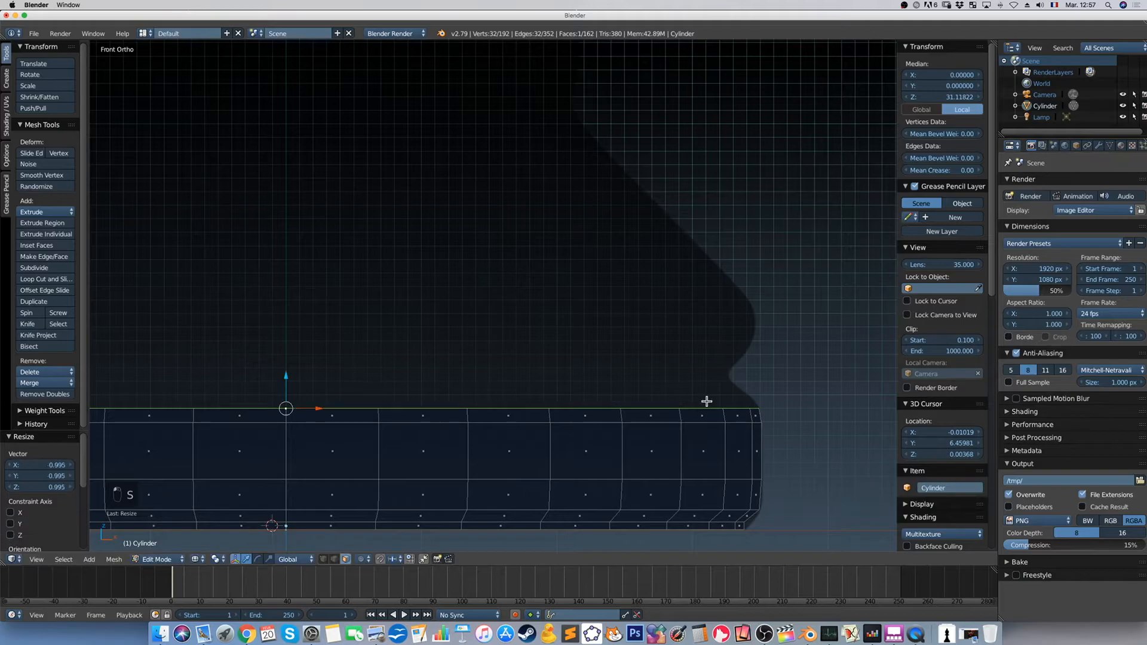
Extrude the top face about 0.014 at scale 0.964, then 0.011 at scale 0.971, narrowing the base into the groove
key(e)
click(711, 384)
key(s)
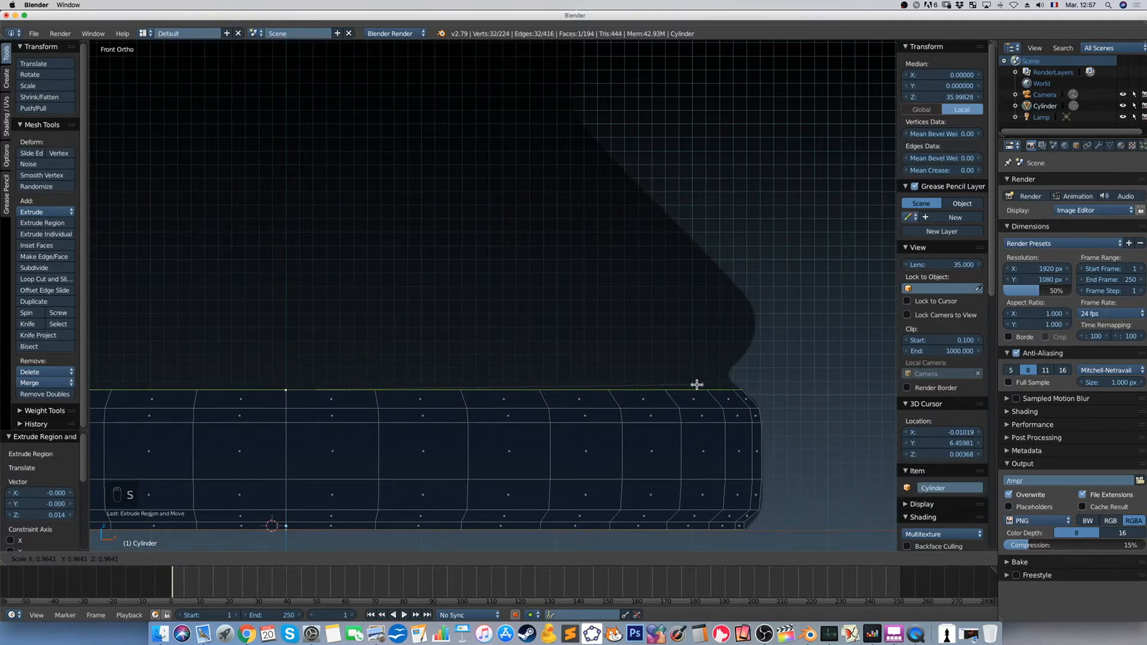
click(697, 385)
key(e)
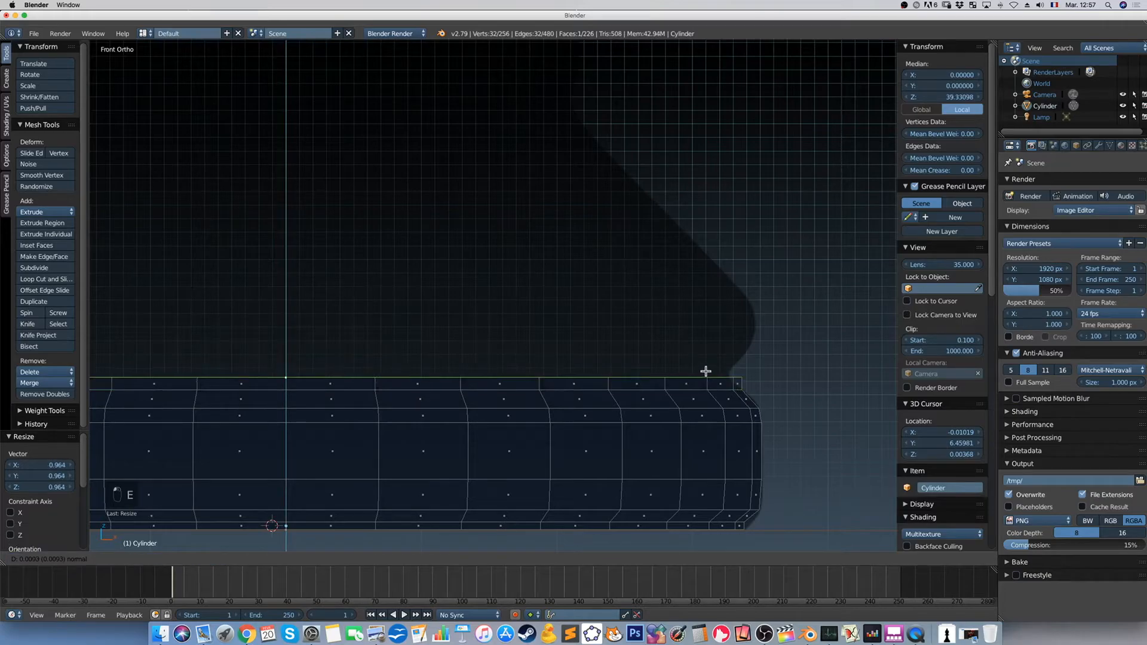
click(706, 370)
key(s)
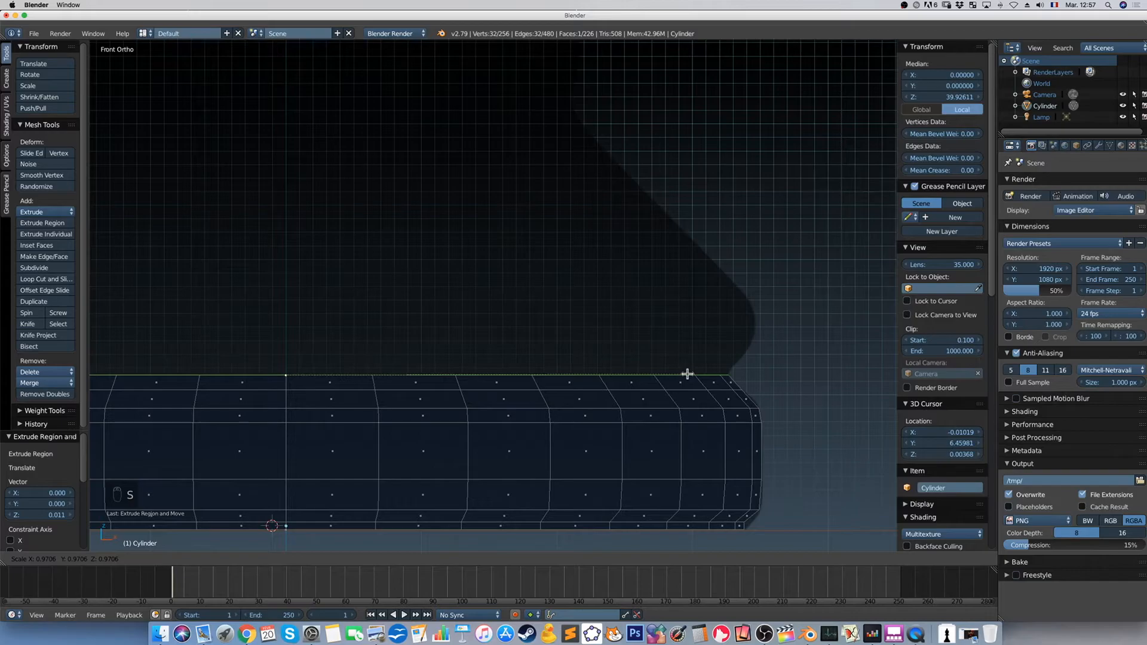
click(687, 374)
Extrude the top face twice by about 0.008, scaling by about 1.012 and 1.023 to widen out of the groove
key(e)
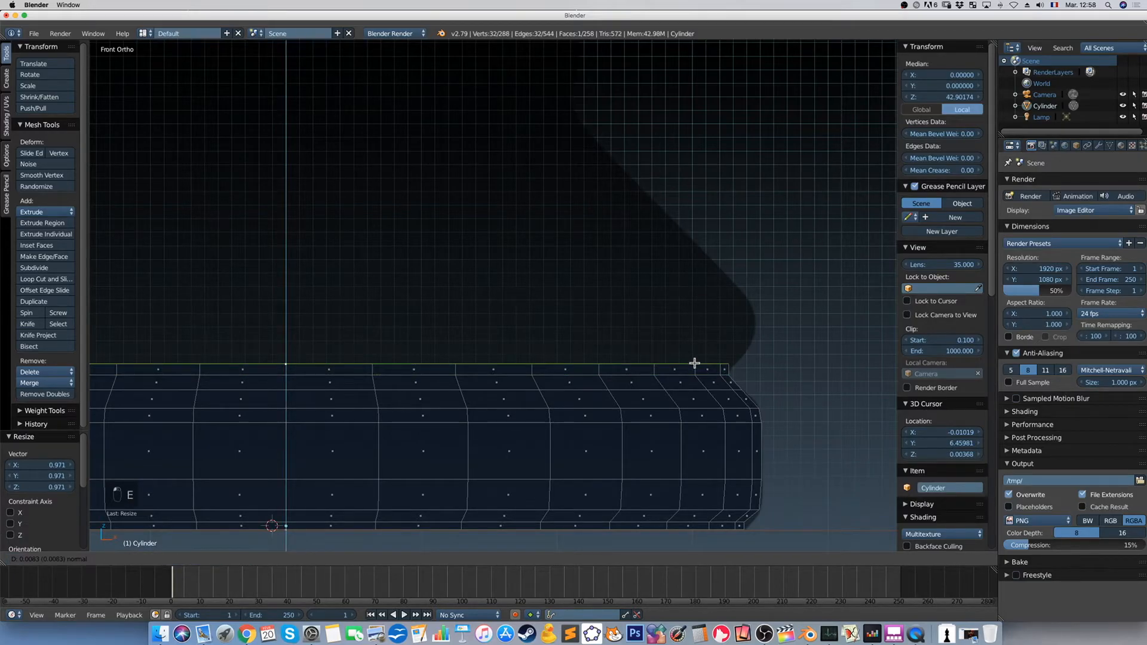
click(696, 363)
key(s)
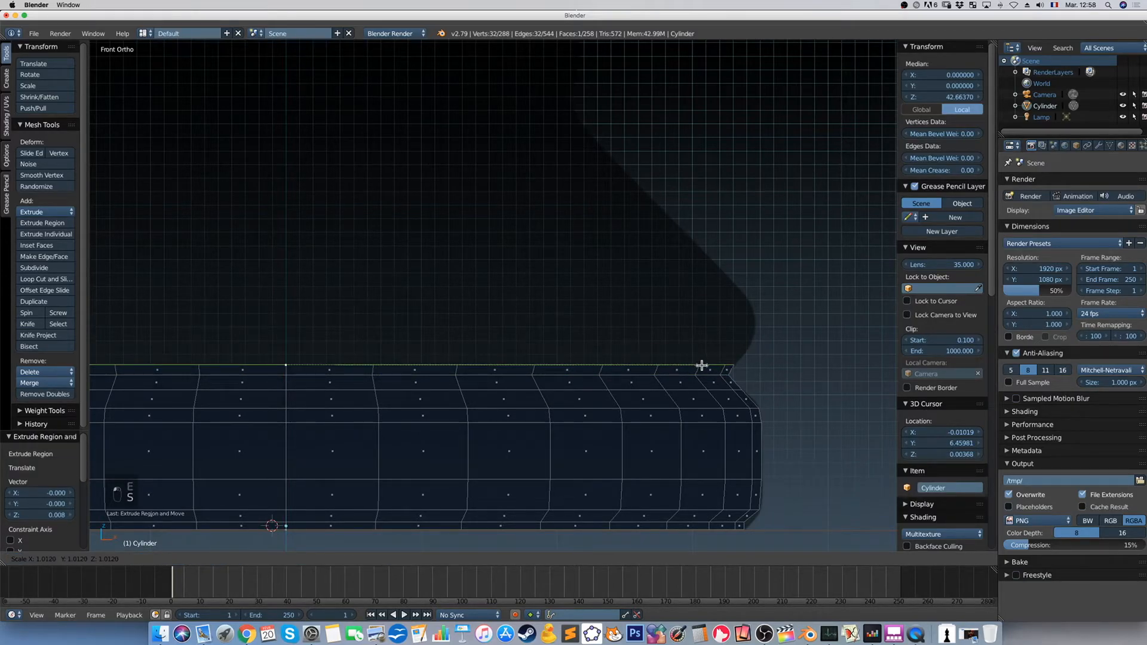
click(702, 365)
key(e)
click(706, 355)
key(s)
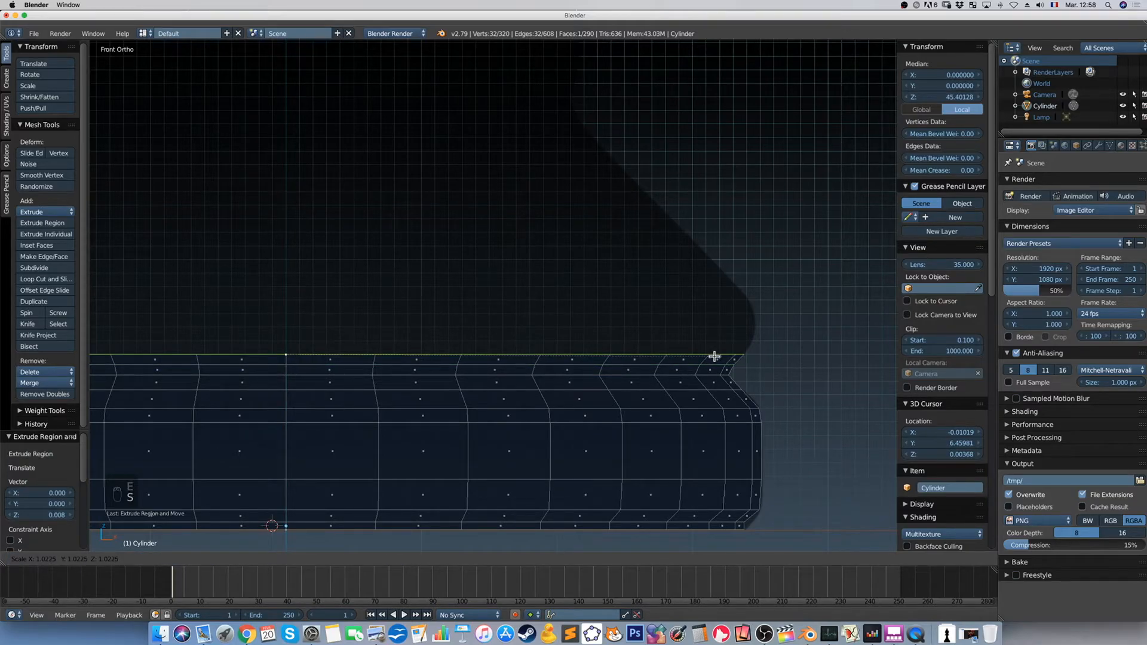
click(714, 356)
Extrude the top face about 0.010 at scale 1.016, then 0.009 at scale 1.007, up to the upper bulge's widest part
key(e)
click(720, 343)
key(s)
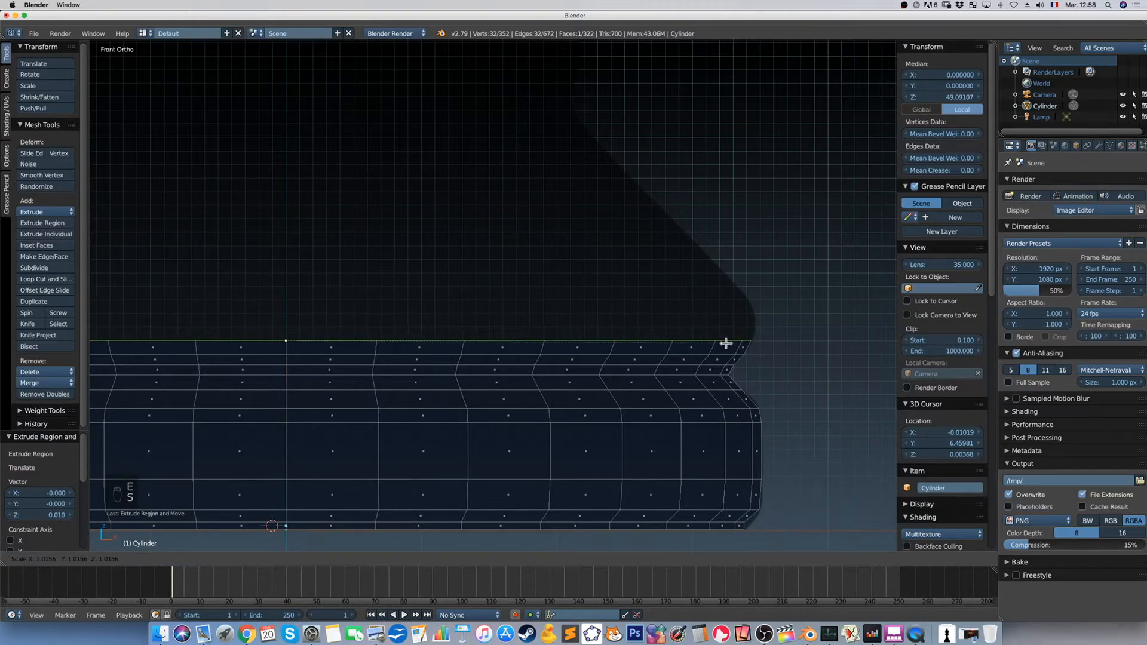
click(726, 343)
key(e)
click(730, 329)
key(s)
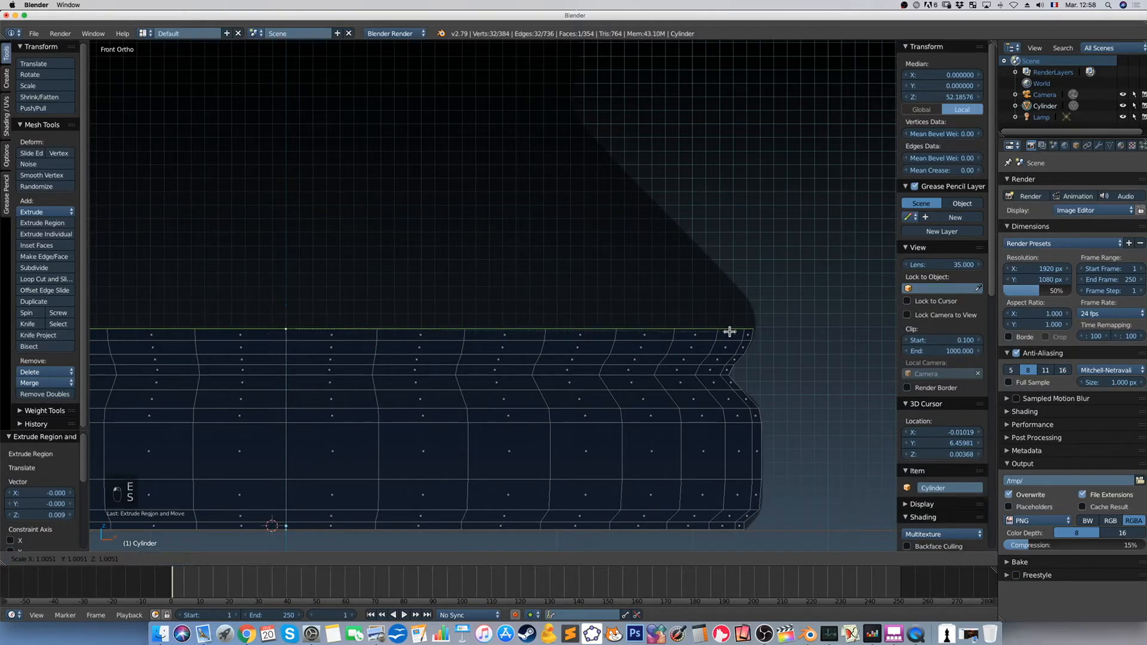
click(731, 332)
Extrude the top face up about 0.008 and again about 0.010, fitting the last ring to the upper bulge's outline
key(e)
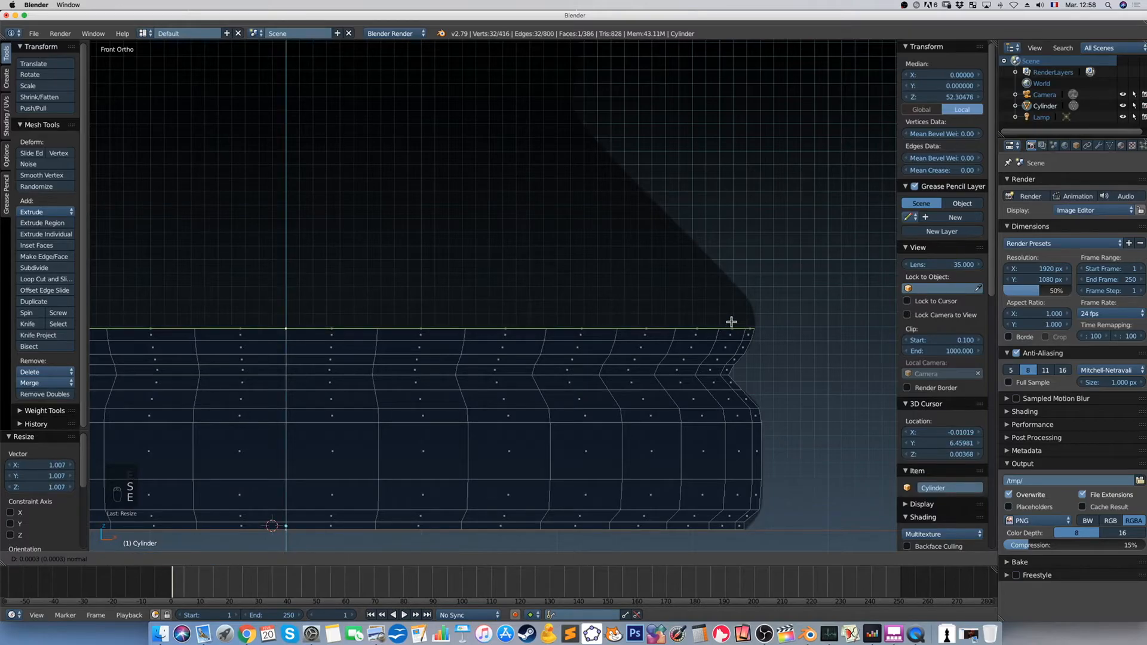
click(732, 320)
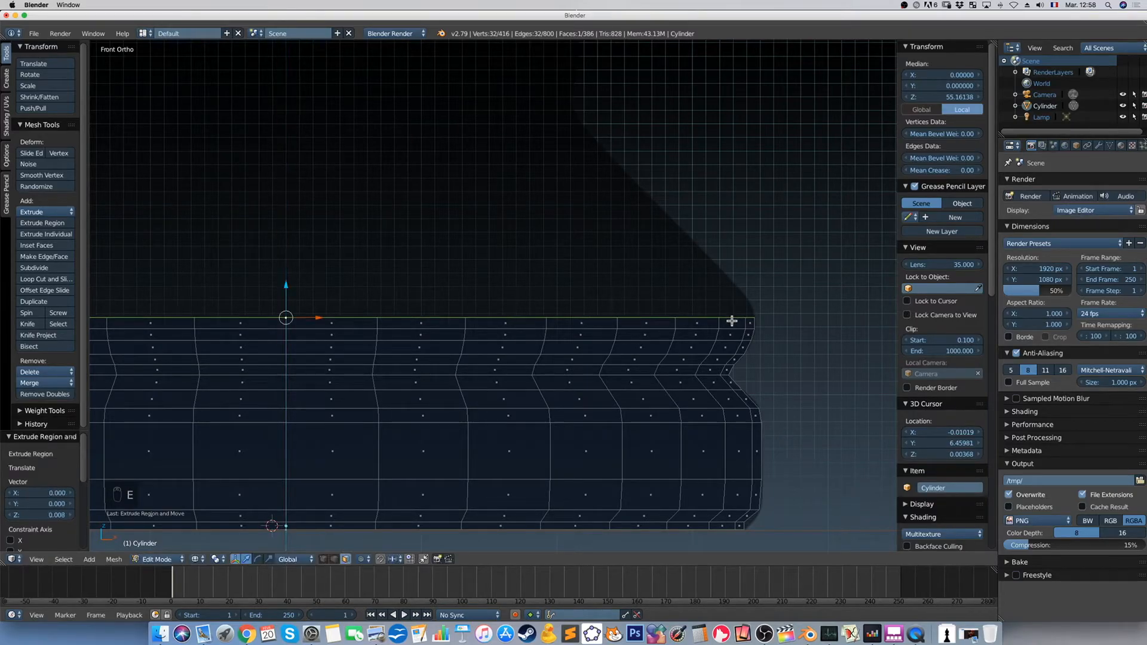
key(e)
click(733, 306)
key(s)
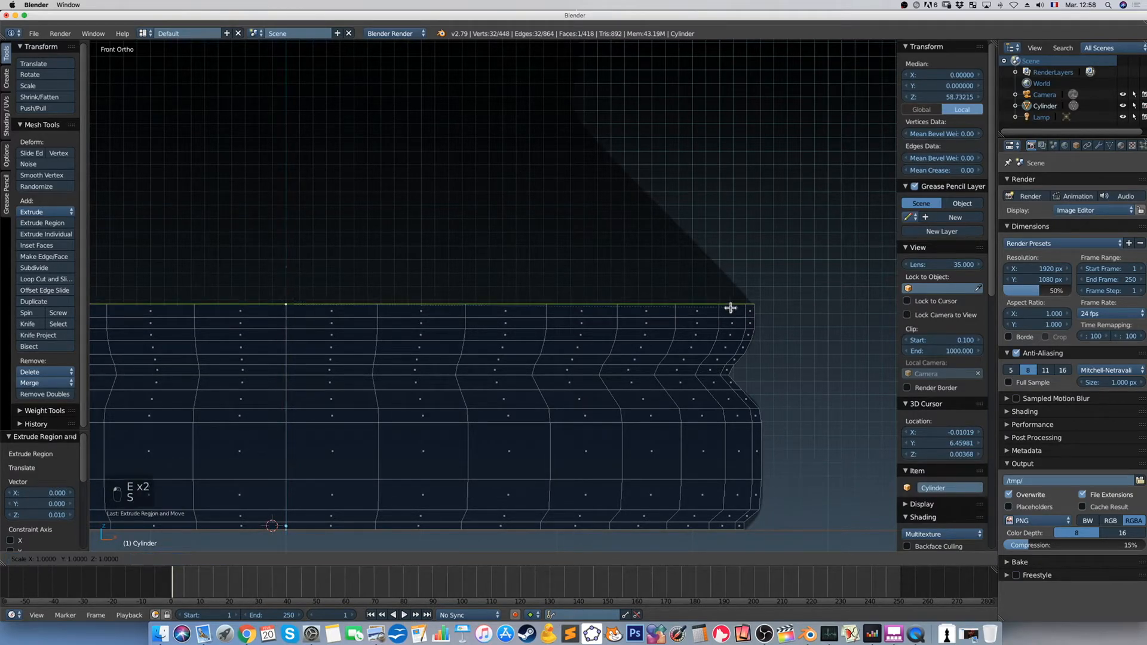
click(730, 307)
Extrude the top face about 0.012 at scale 0.974, then 0.019 at scale 0.948, rounding the bulge into the slope
key(e)
click(727, 293)
key(s)
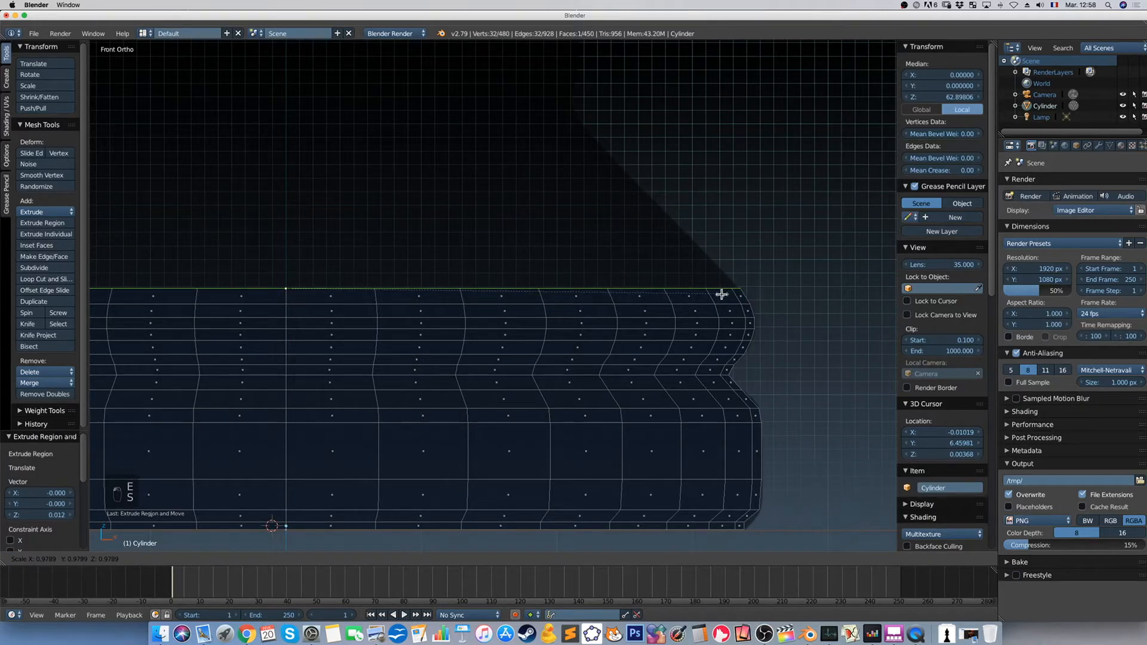
click(721, 295)
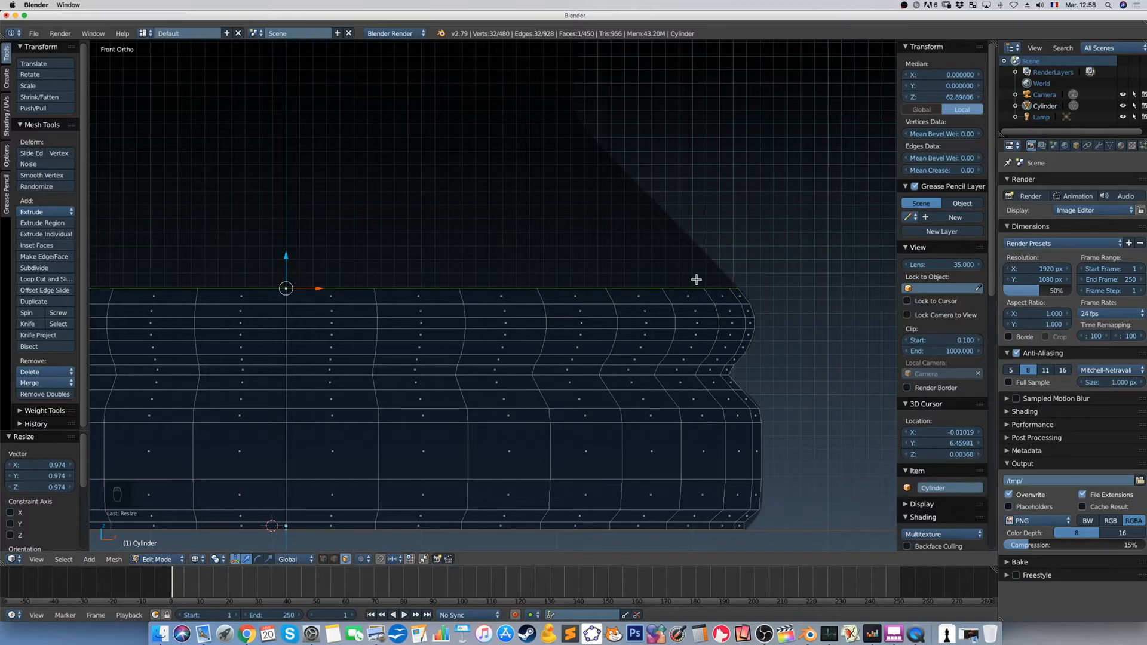
scroll(692, 284, up, 3)
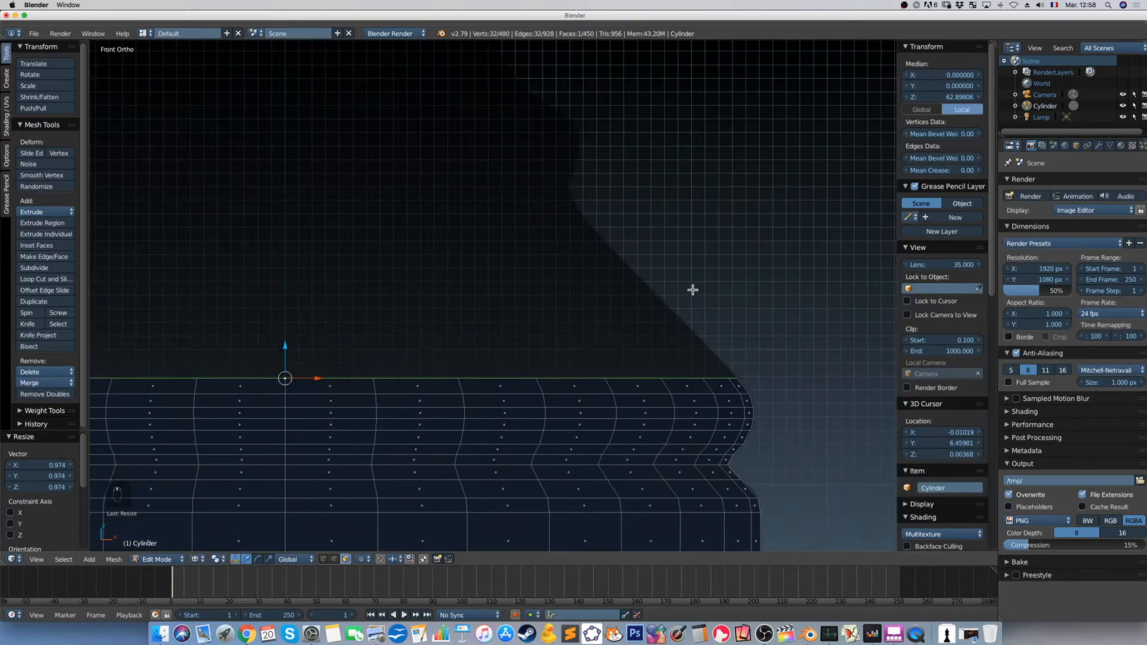
key(e)
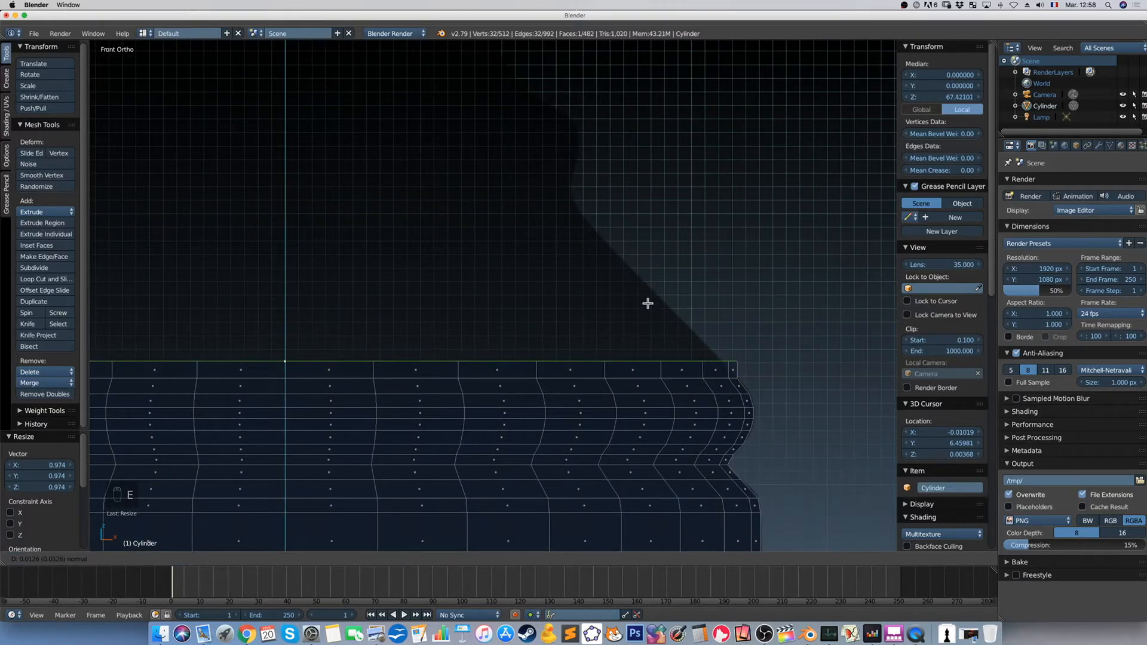
click(649, 300)
key(s)
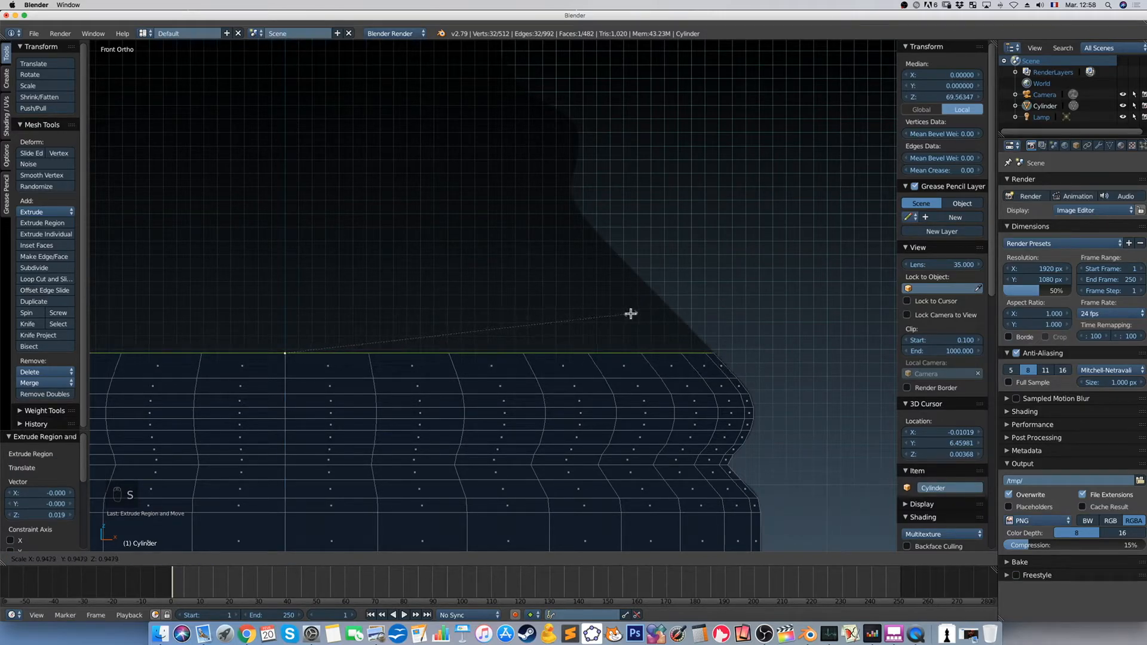
click(631, 313)
Extrude the top face 0.033 at scale about 0.901, then 0.040 at scale 0.863, following the straight slope above the bulge
key(e)
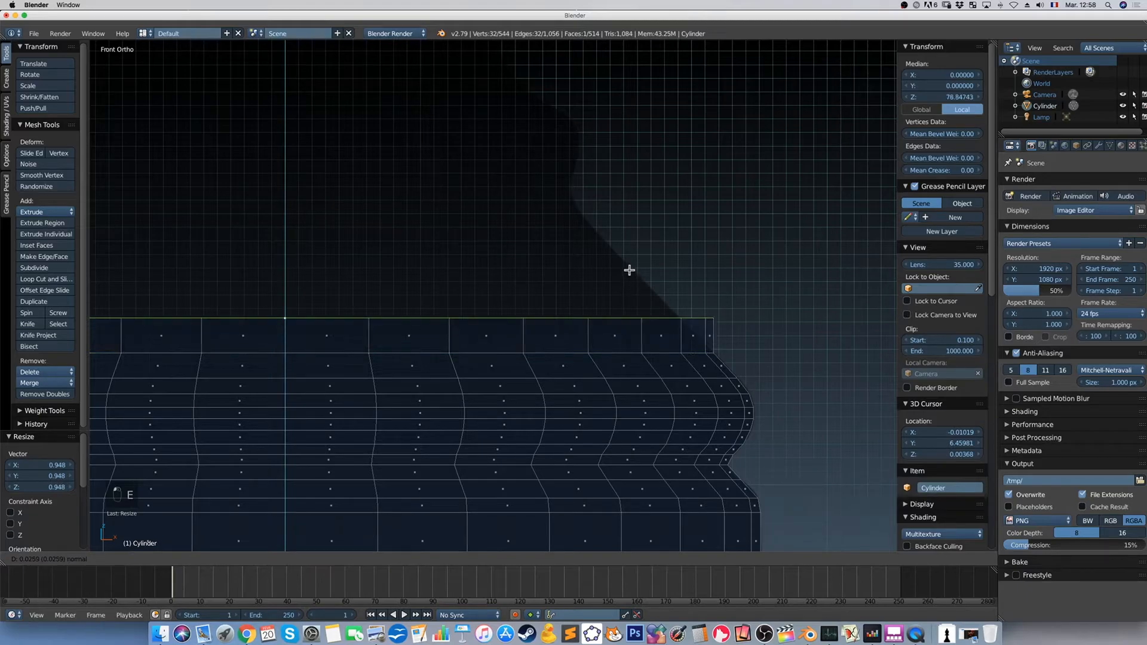
click(627, 268)
key(s)
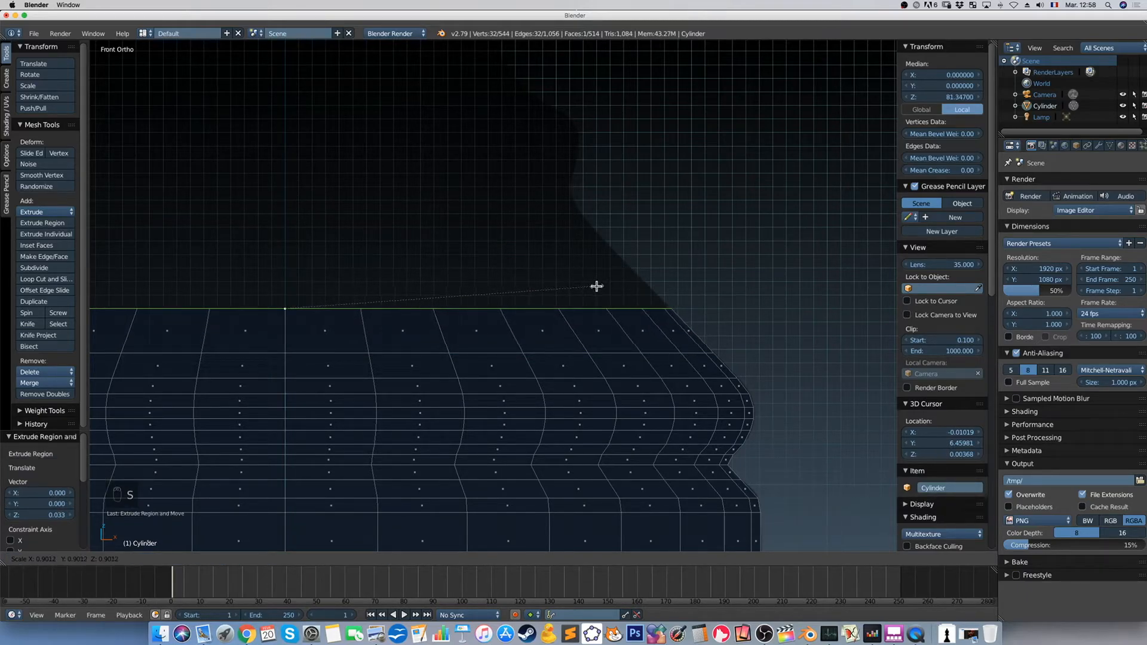
click(596, 286)
key(e)
click(600, 231)
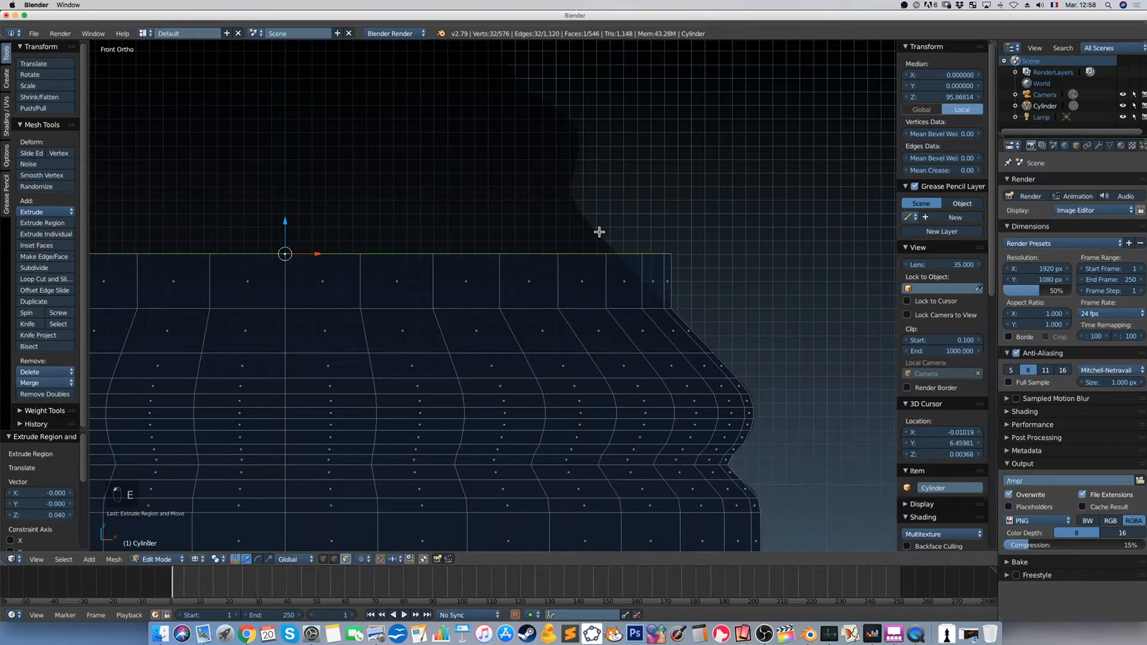
key(s)
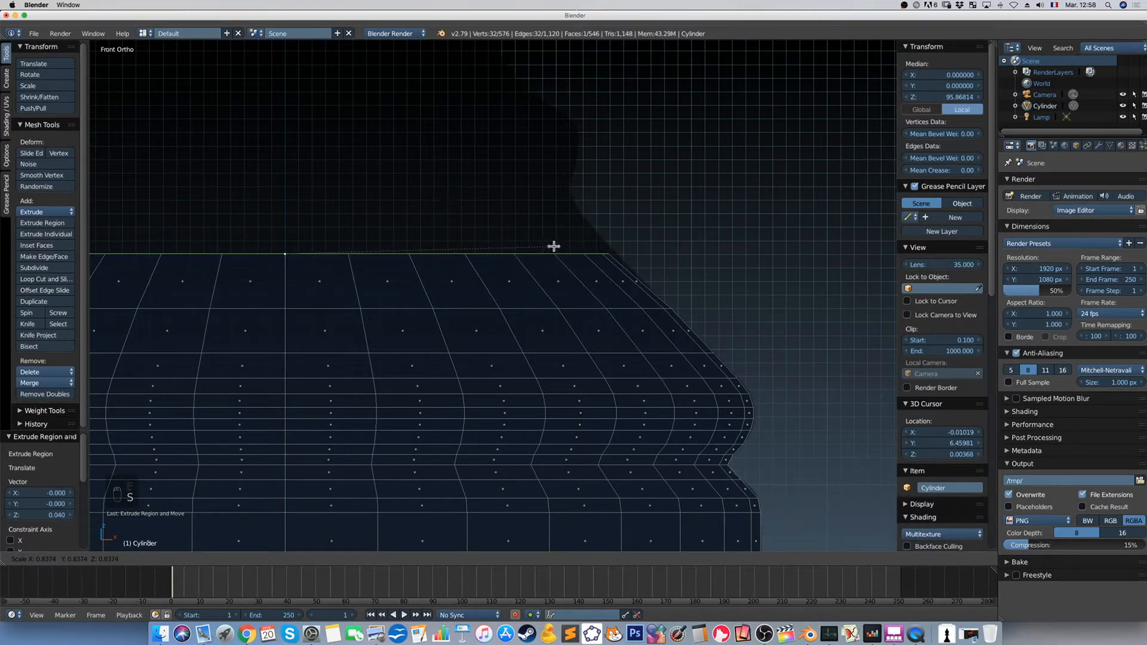
click(558, 246)
Extrude the top face again, raise the new ring 0.018 and scale it by 0.930 to the slope's outline
key(e)
right_click(566, 206)
key(s)
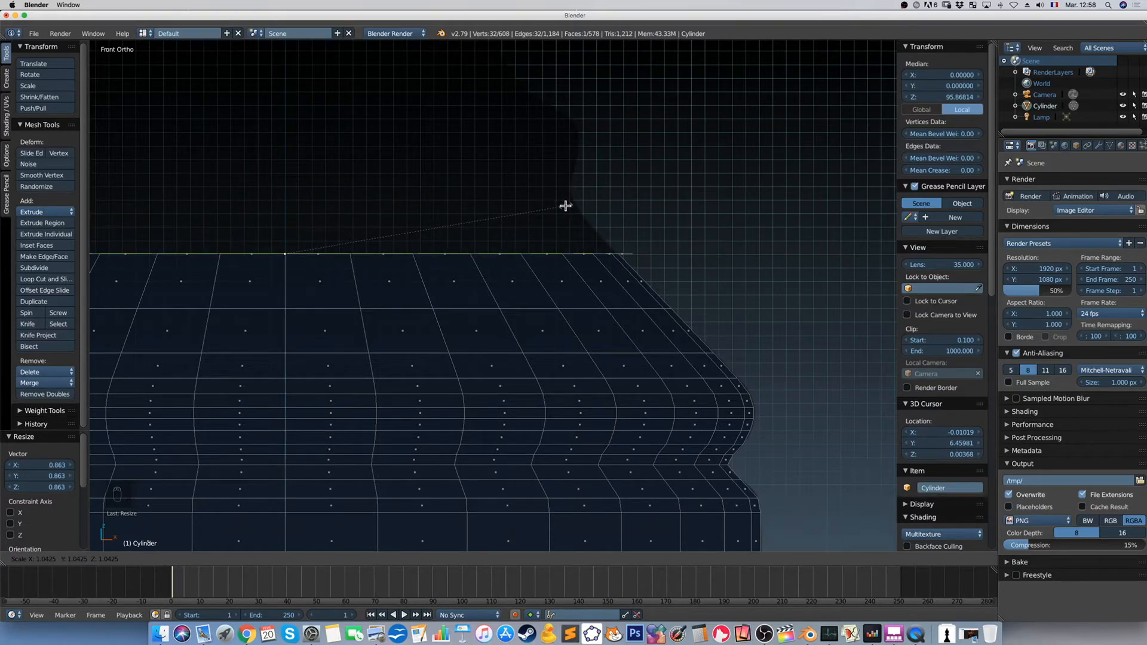
right_click(565, 207)
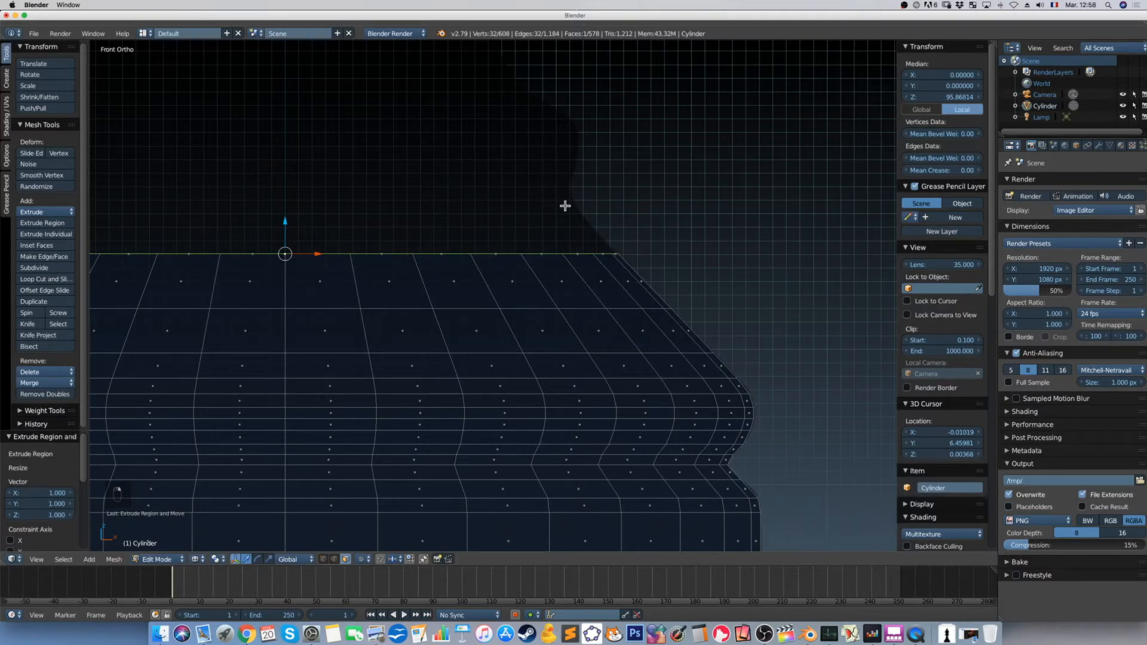
key(g)
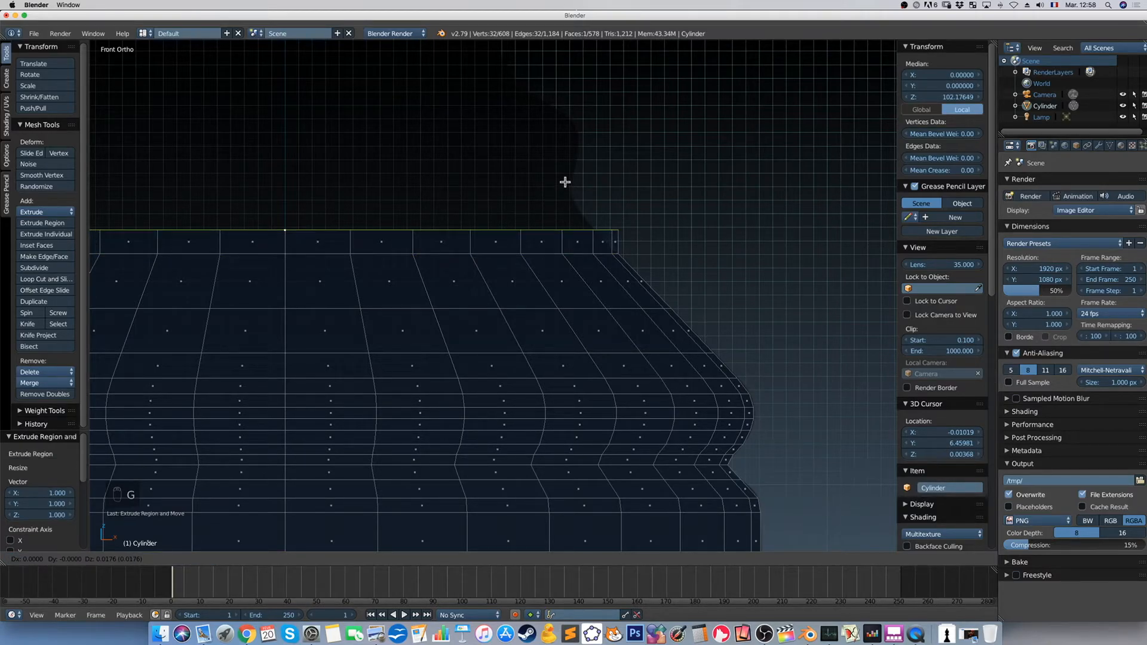
click(566, 182)
key(s)
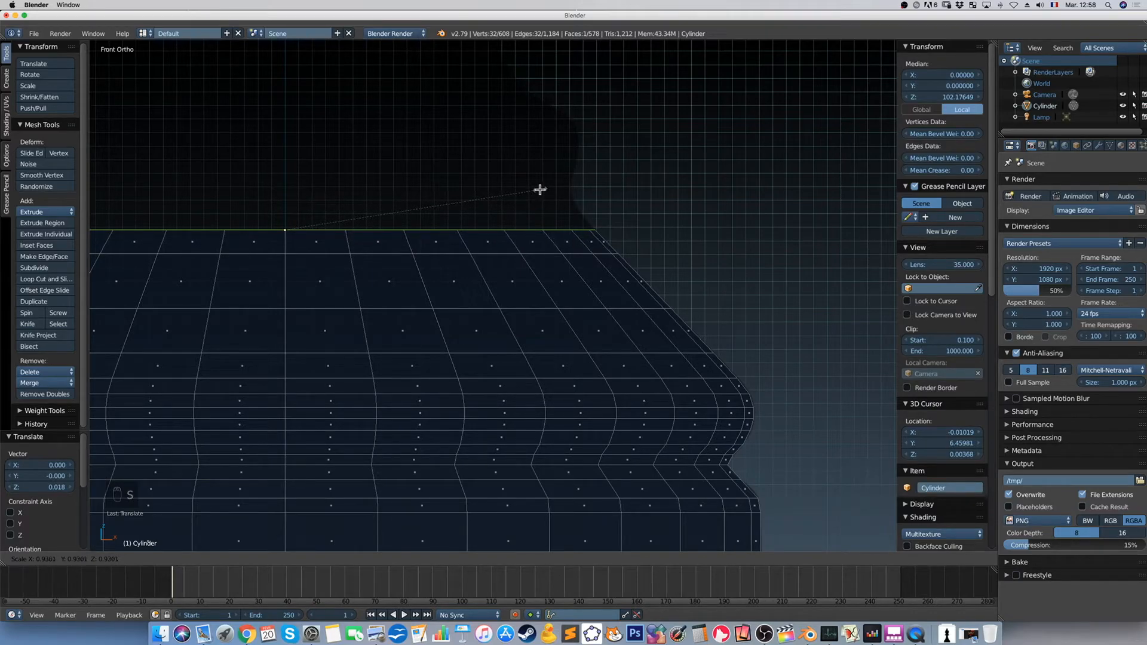
click(540, 190)
Extrude the top face 0.027 at scale about 0.918, then 0.010 at scale 1.004, ending the slope at the narrow groove
key(e)
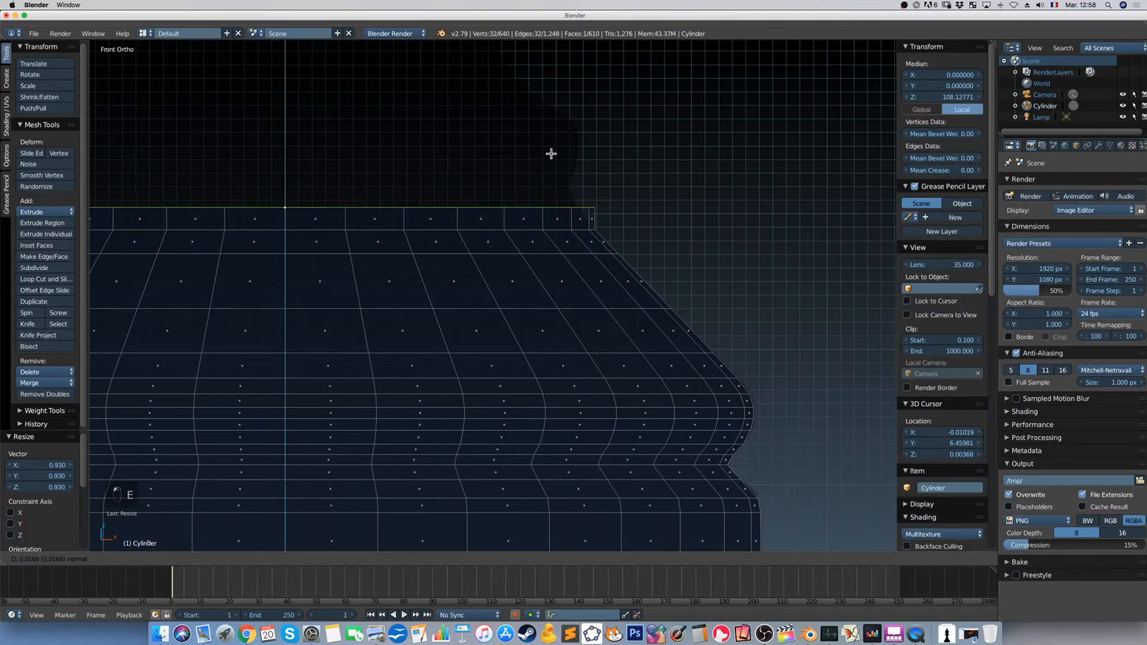
click(550, 154)
key(s)
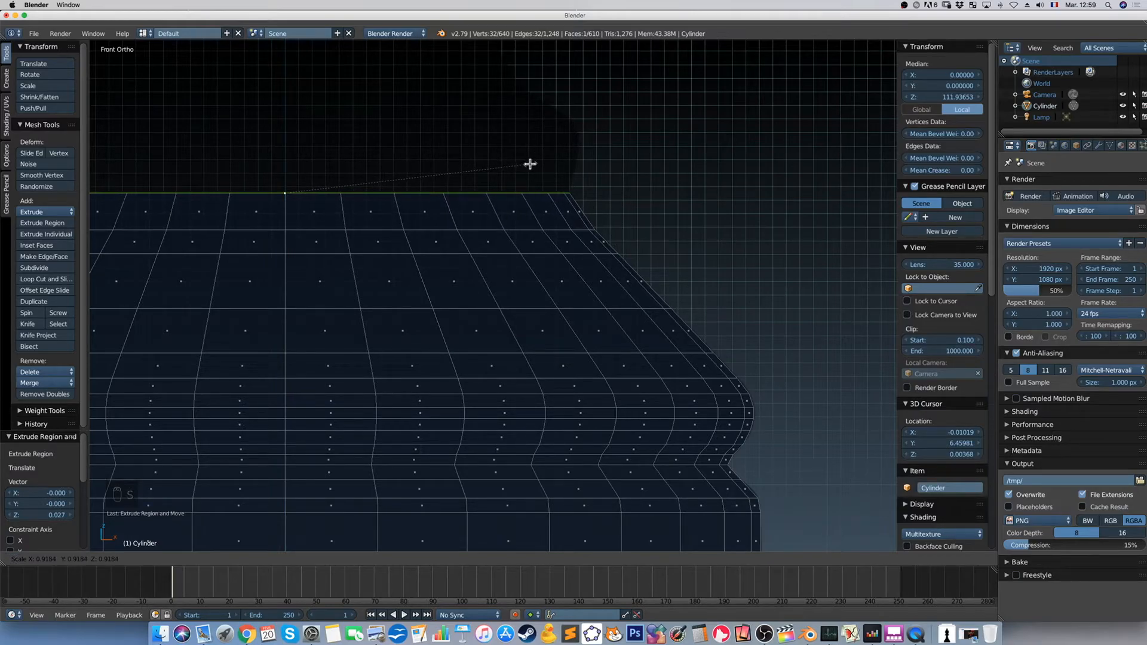
click(530, 164)
key(e)
click(534, 150)
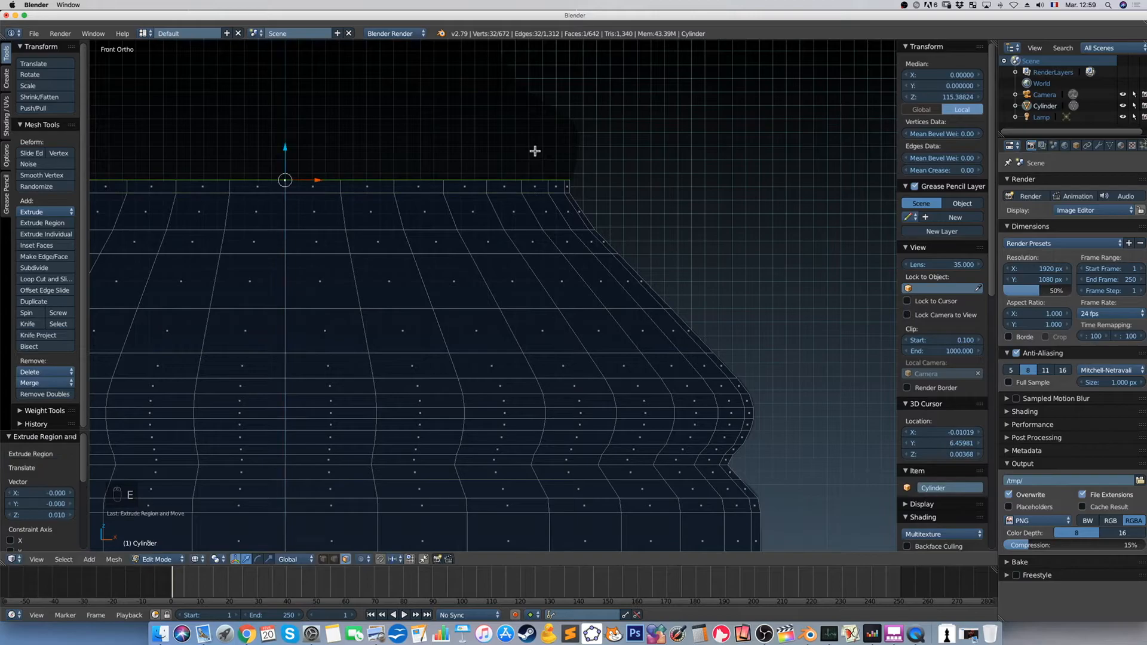
key(s)
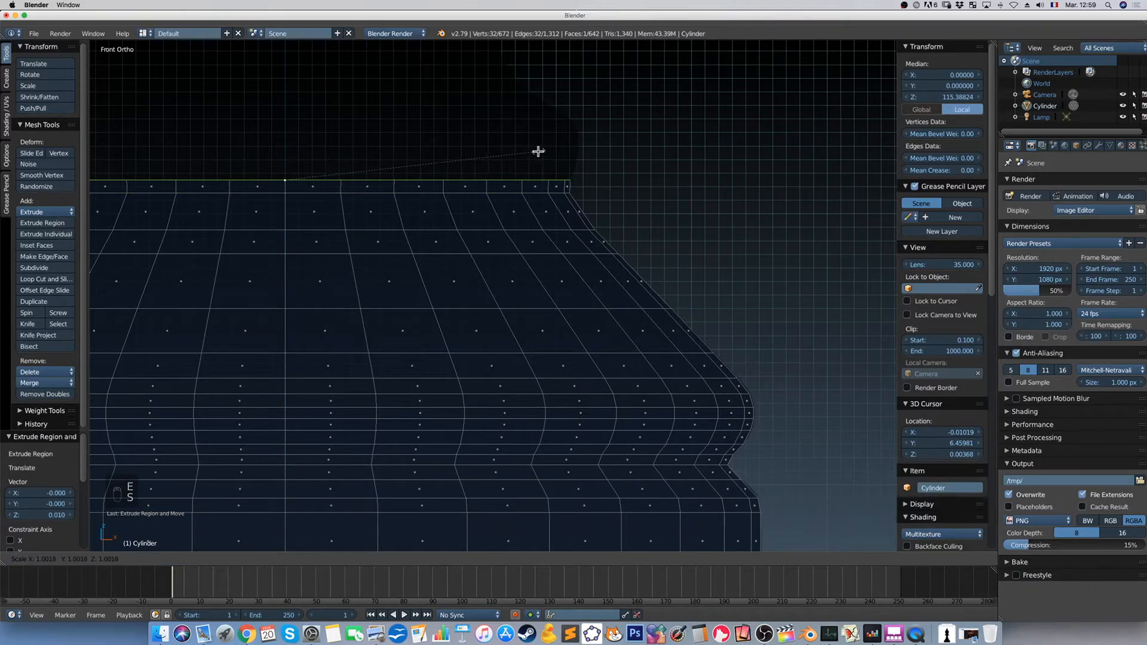
click(539, 148)
Extrude the top face 0.016 at scale about 1.013, then 0.016 at scale 1.005, widening into the collar above the groove
key(e)
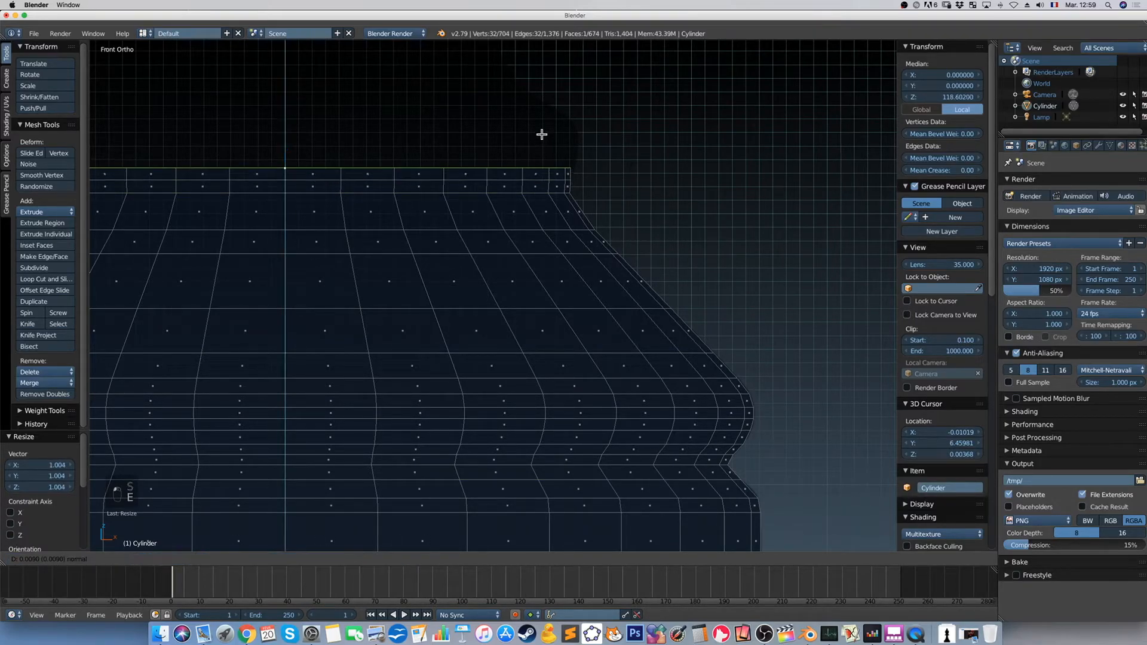
click(542, 129)
key(s)
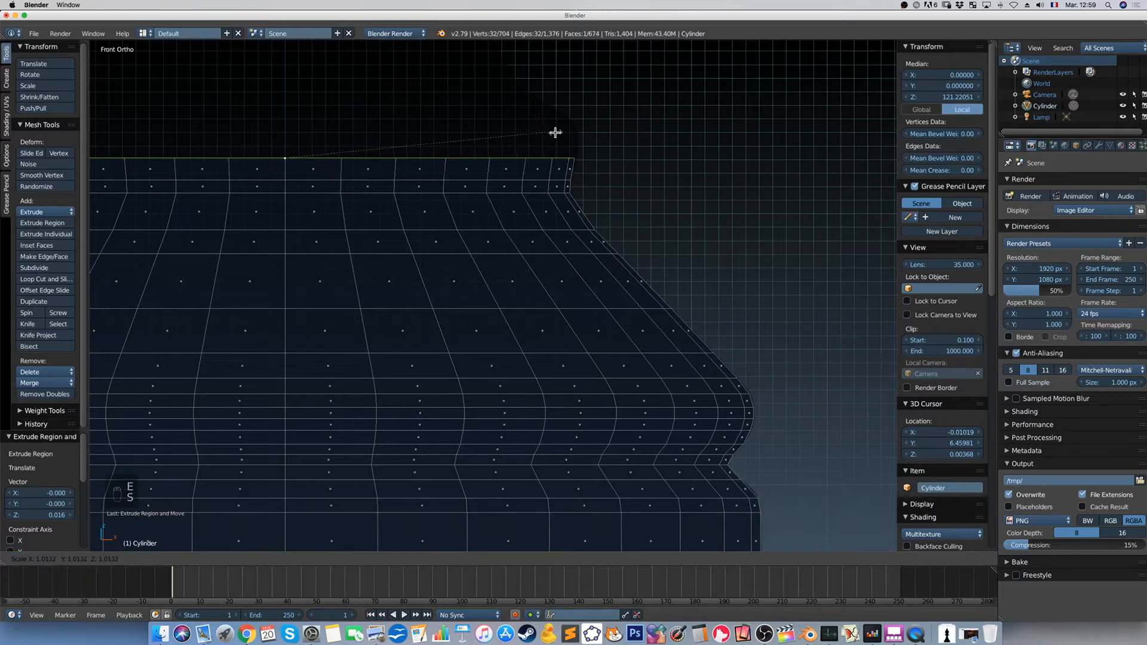
click(555, 132)
key(e)
click(555, 111)
key(s)
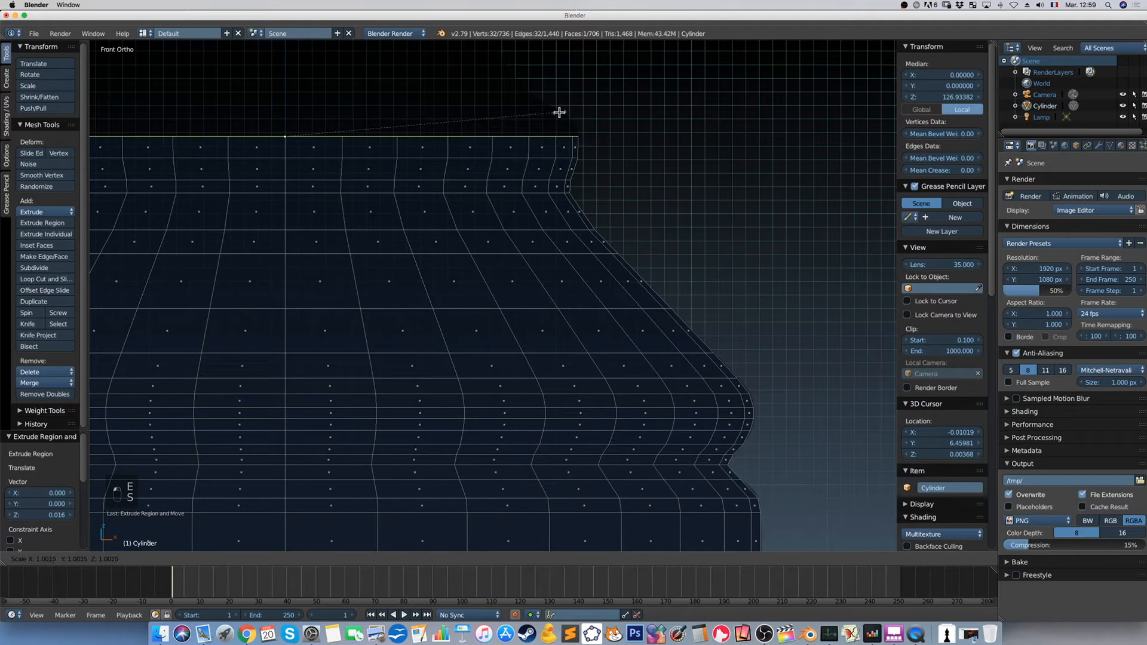
click(558, 111)
Extrude the top face about 0.005 and fit it to the outline, then extrude 0.012 at scale 0.954 to round the collar
scroll(558, 111, up, 1)
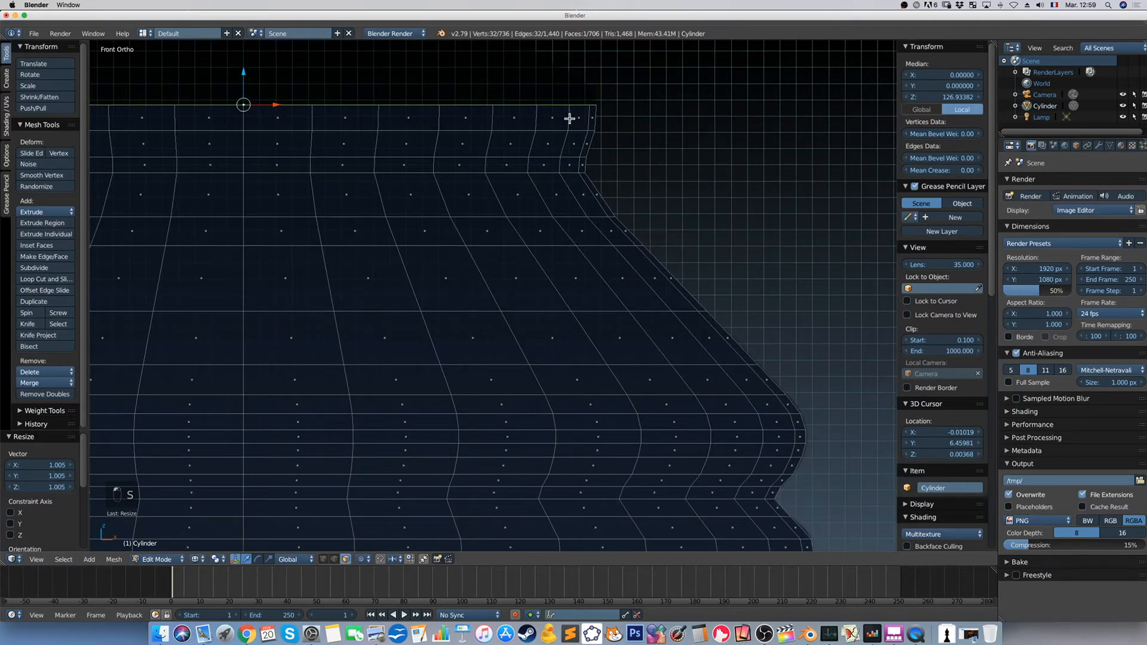
scroll(542, 304, up, 5)
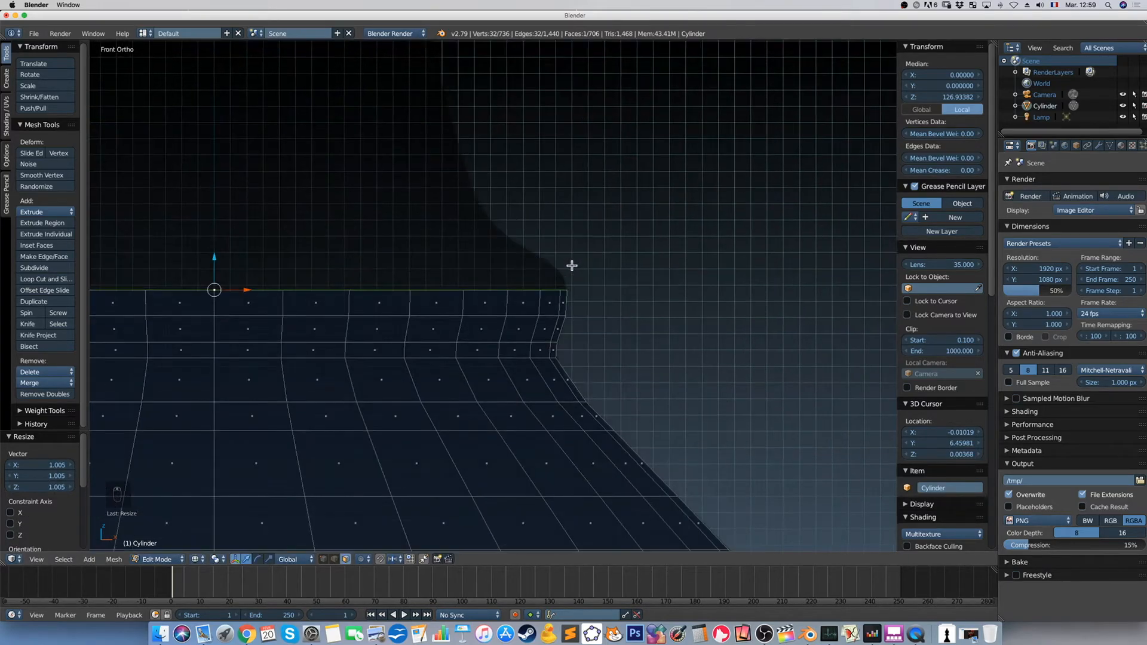
key(e)
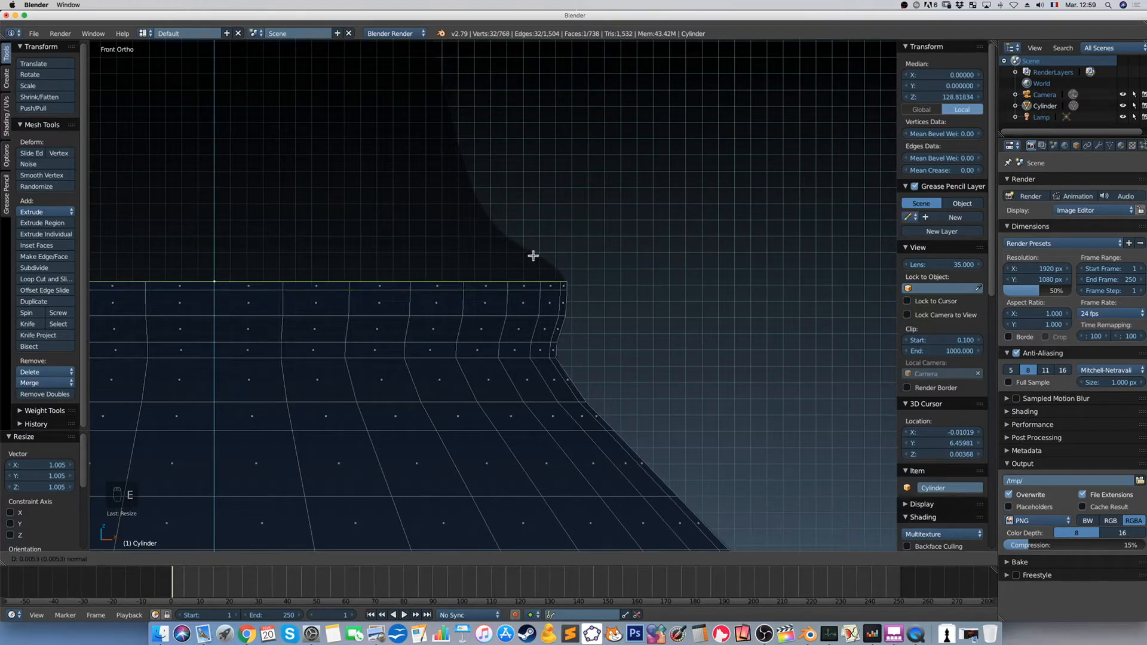
click(534, 256)
key(s)
click(531, 256)
key(e)
click(534, 238)
key(s)
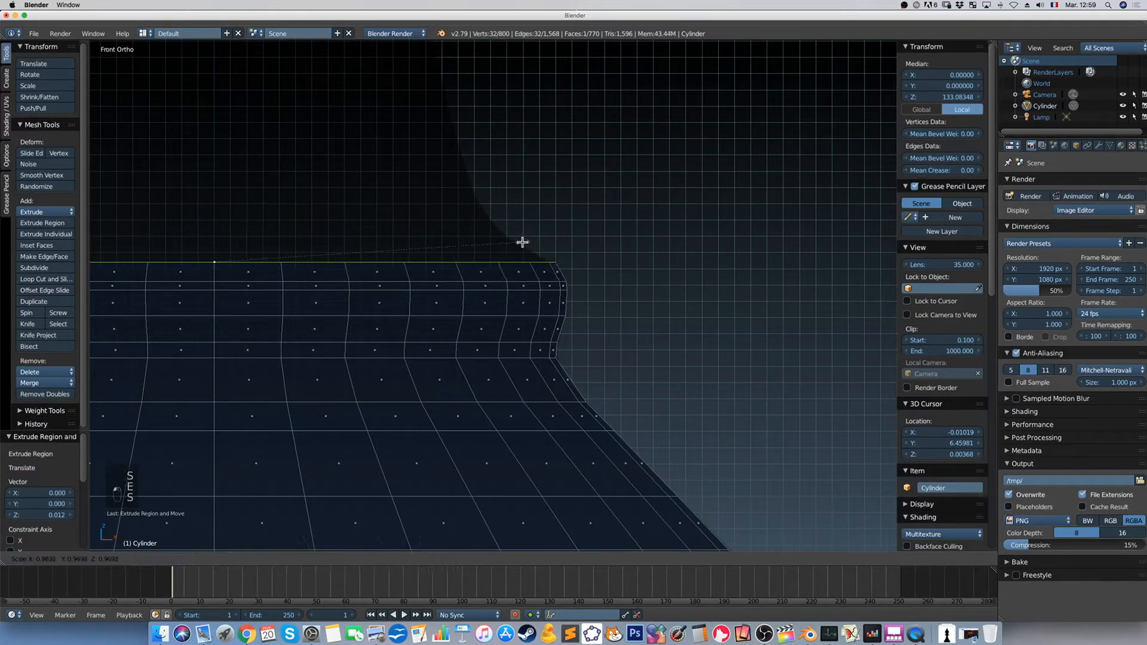
click(520, 242)
Extrude the top face 0.012 at scale about 0.896, then 0.033 at scale 0.861, curving the collar into the pawn's stem
key(e)
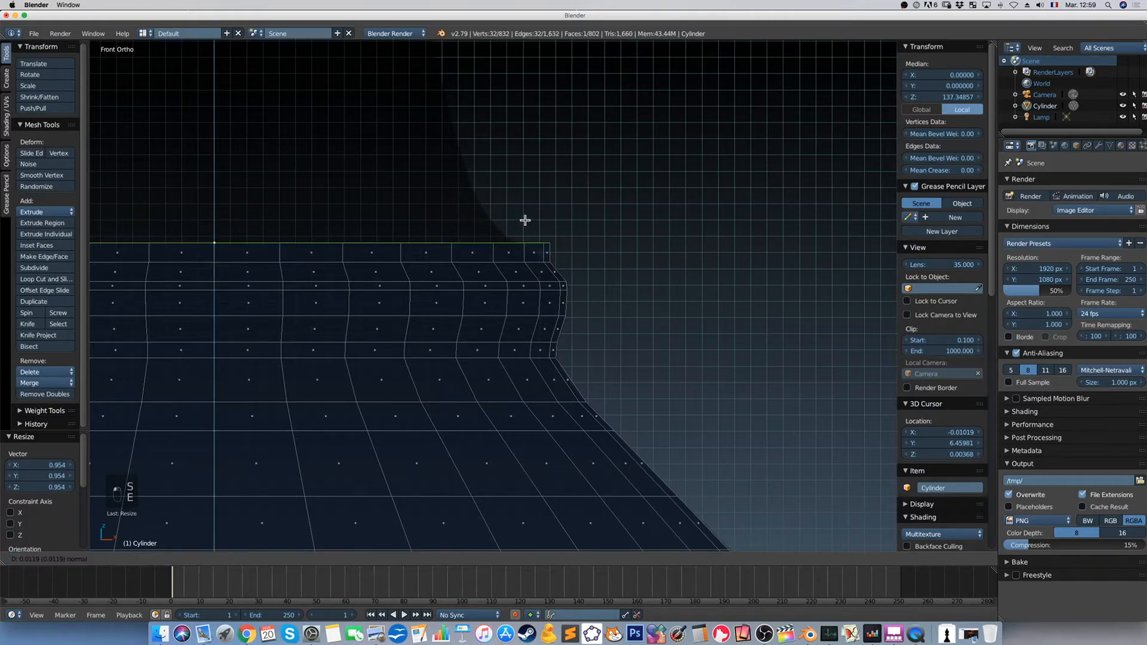
click(521, 221)
key(s)
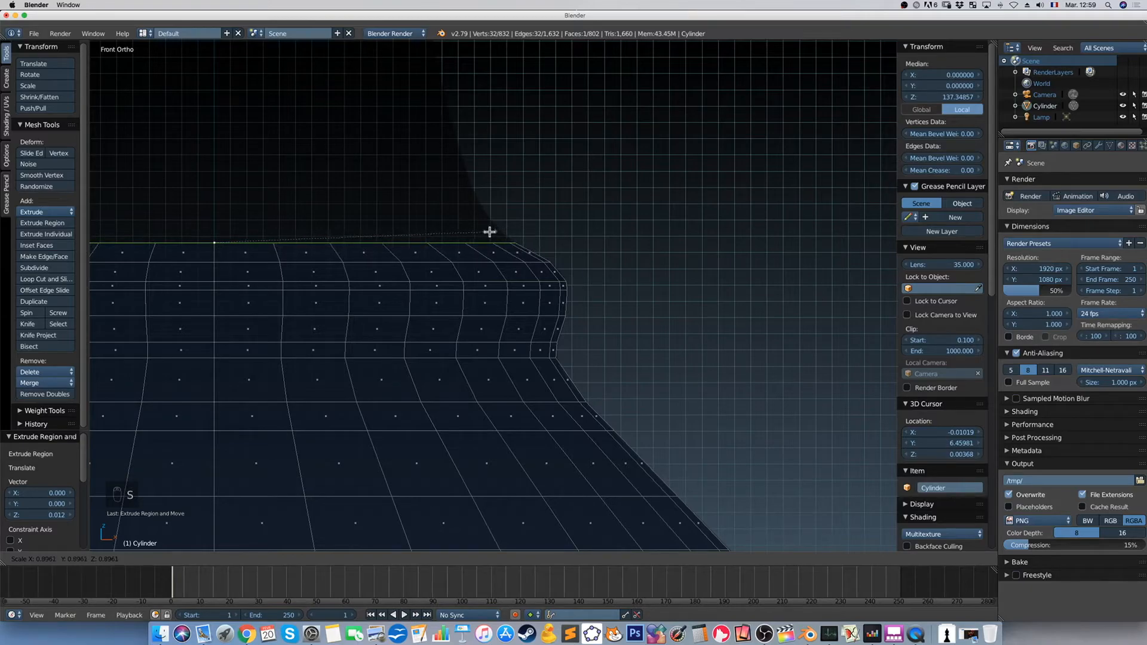
click(489, 232)
key(e)
click(484, 178)
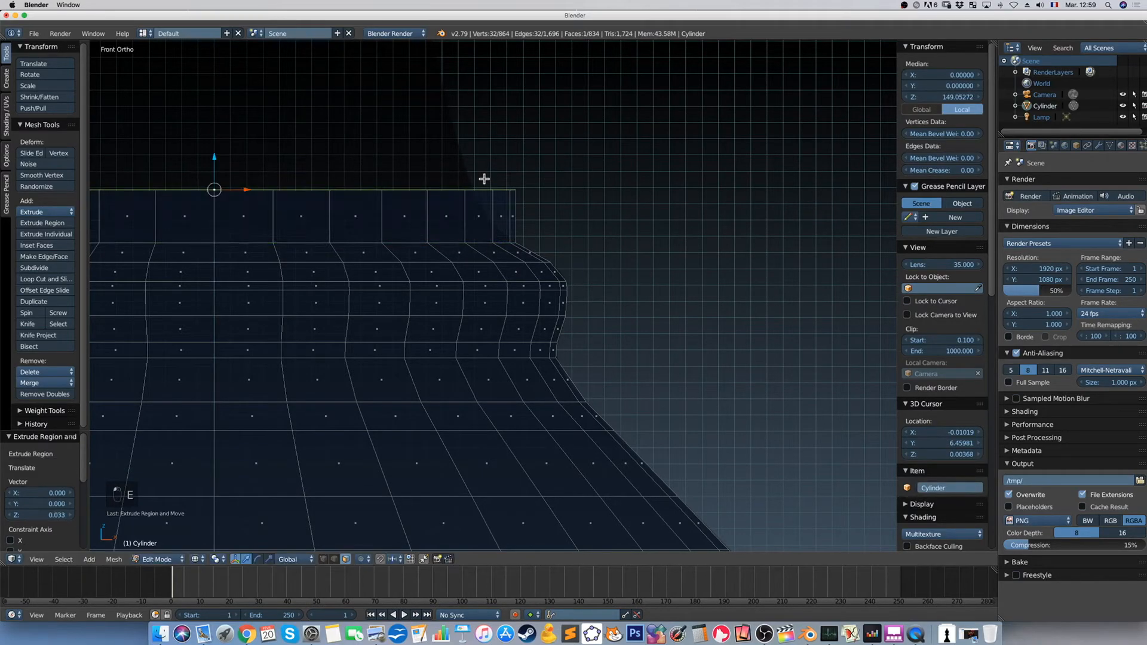
key(s)
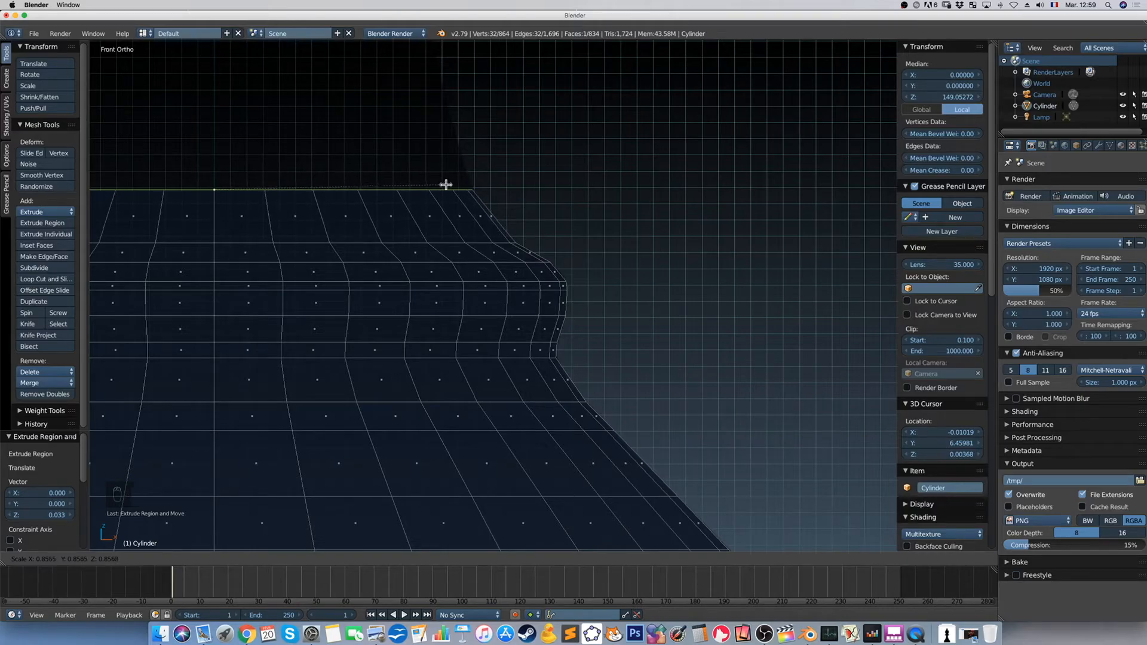
click(448, 183)
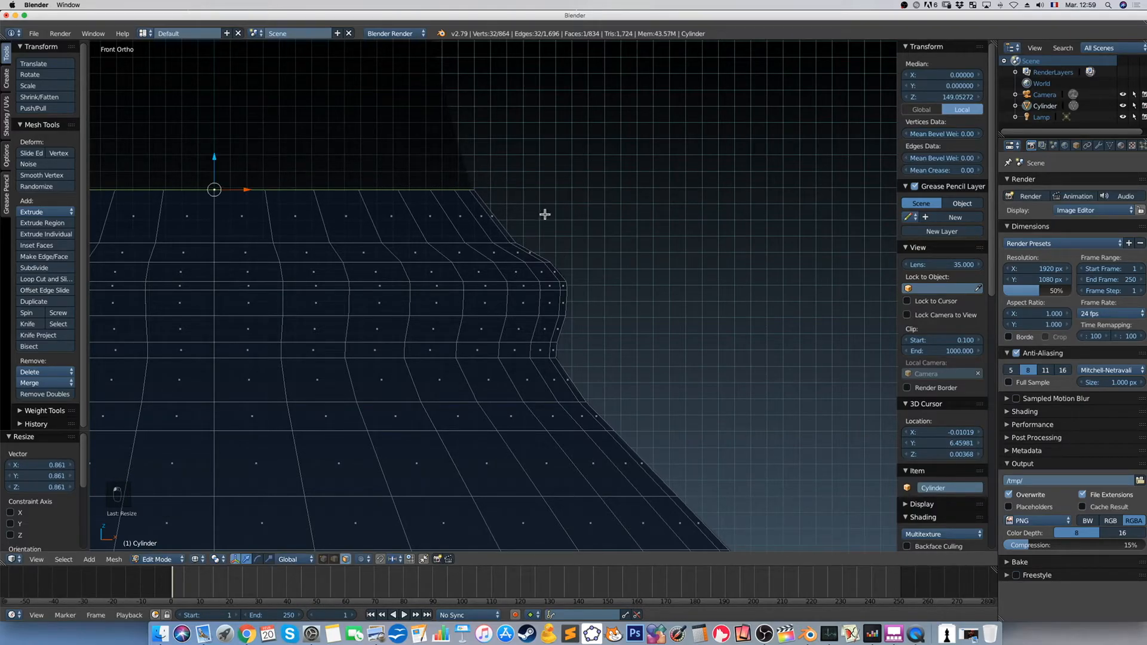
Extrude the top face at the stem's base, raise it 0.052 along Z and scale it by 0.902 to the silhouette
scroll(542, 214, down, 2)
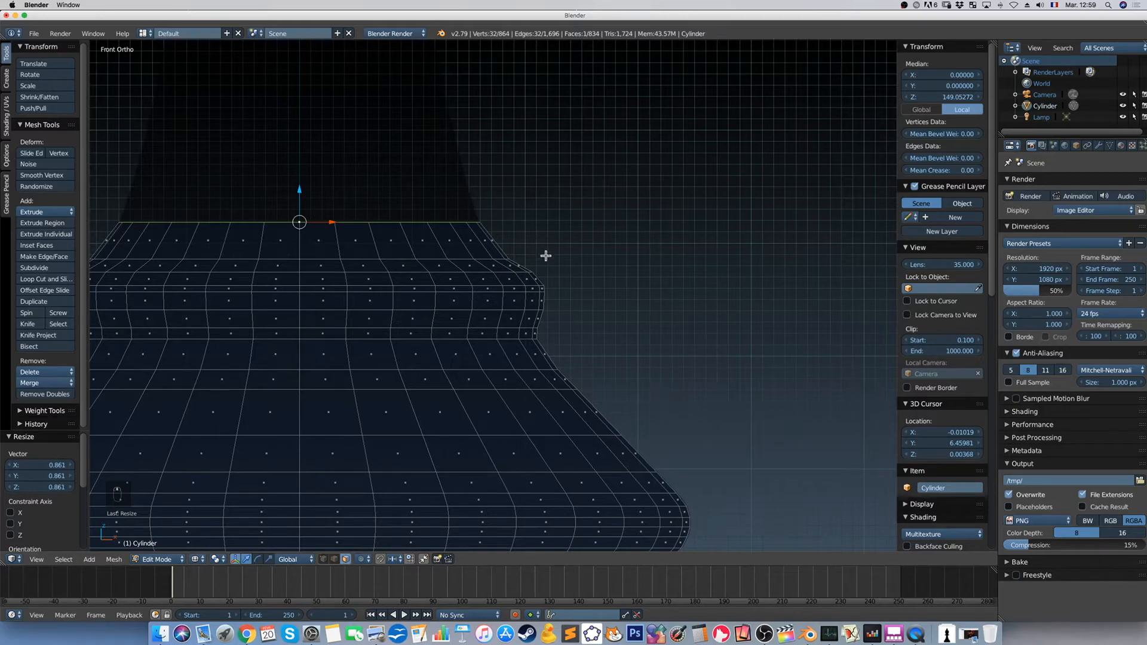
shift+middle_drag(532, 192, 569, 321)
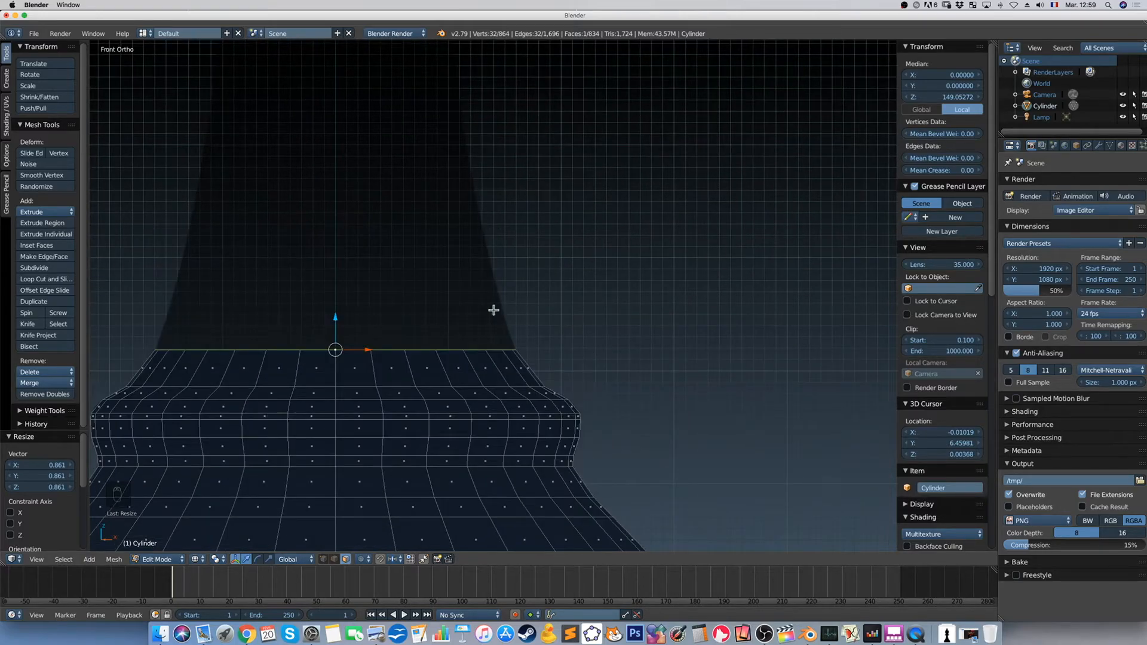
key(e)
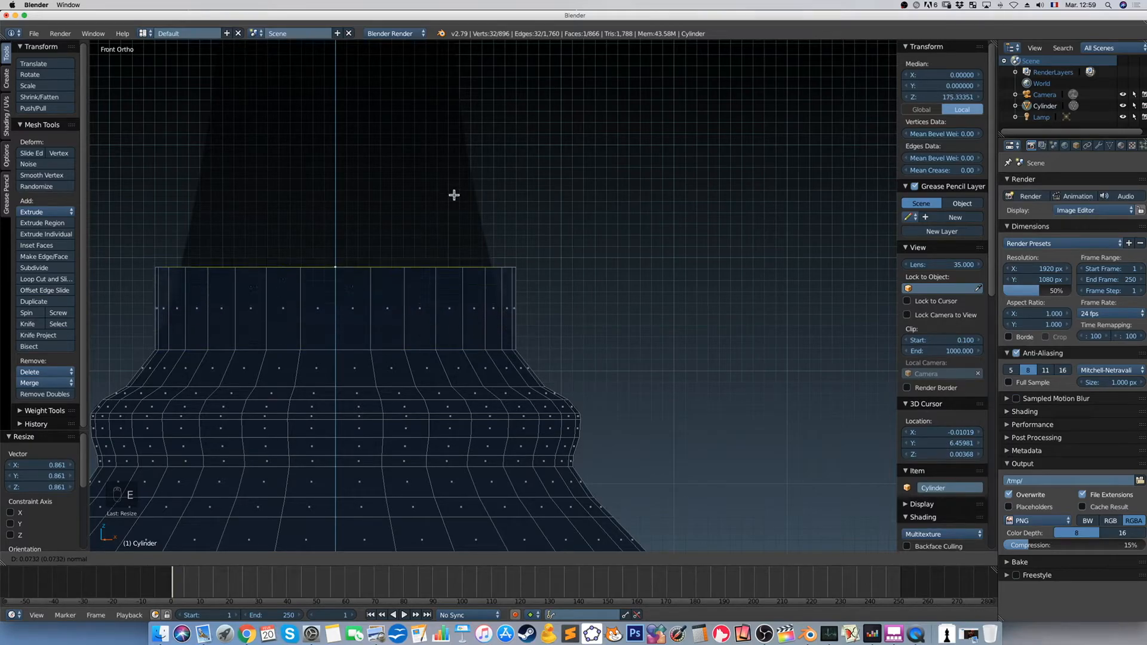
key(s)
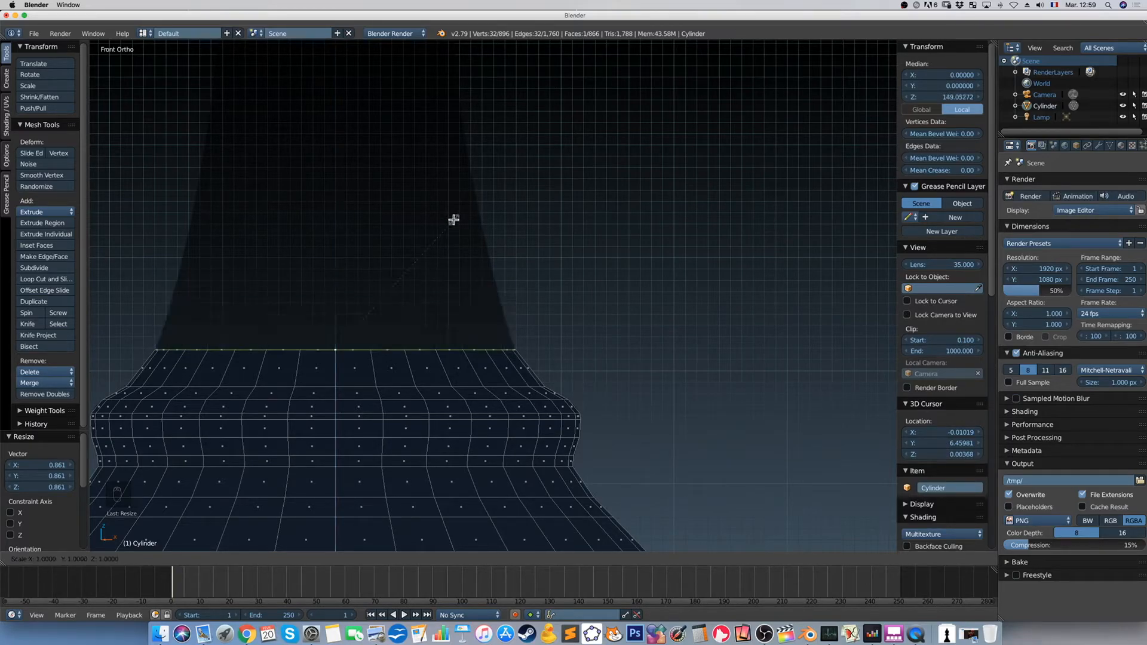
right_click(453, 220)
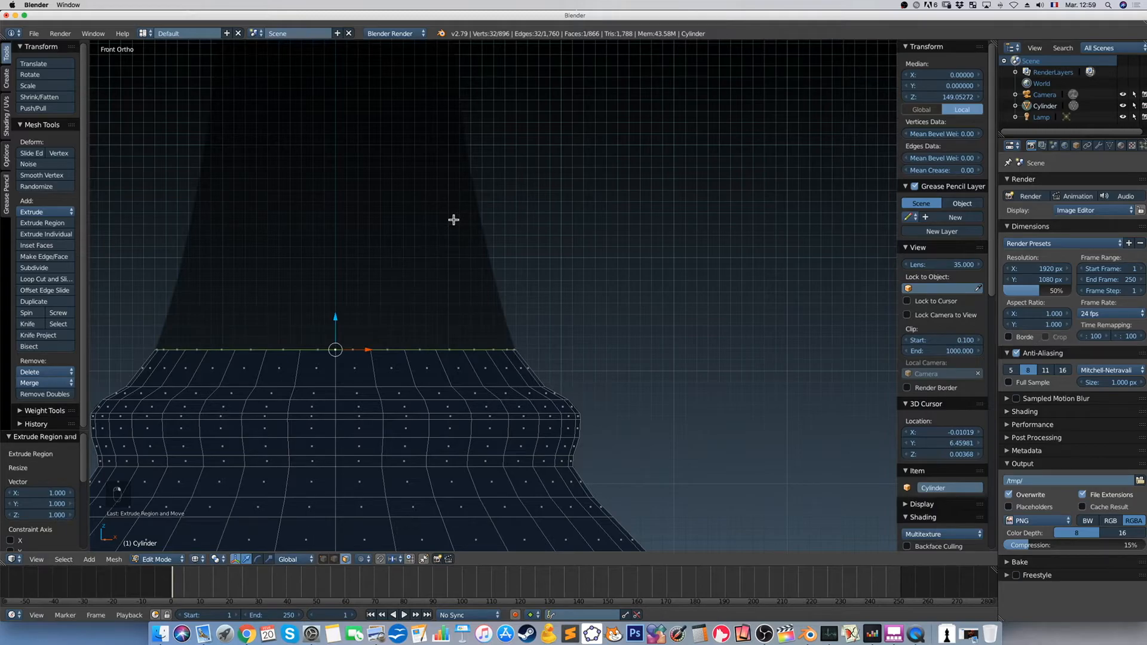
key(g)
key(z)
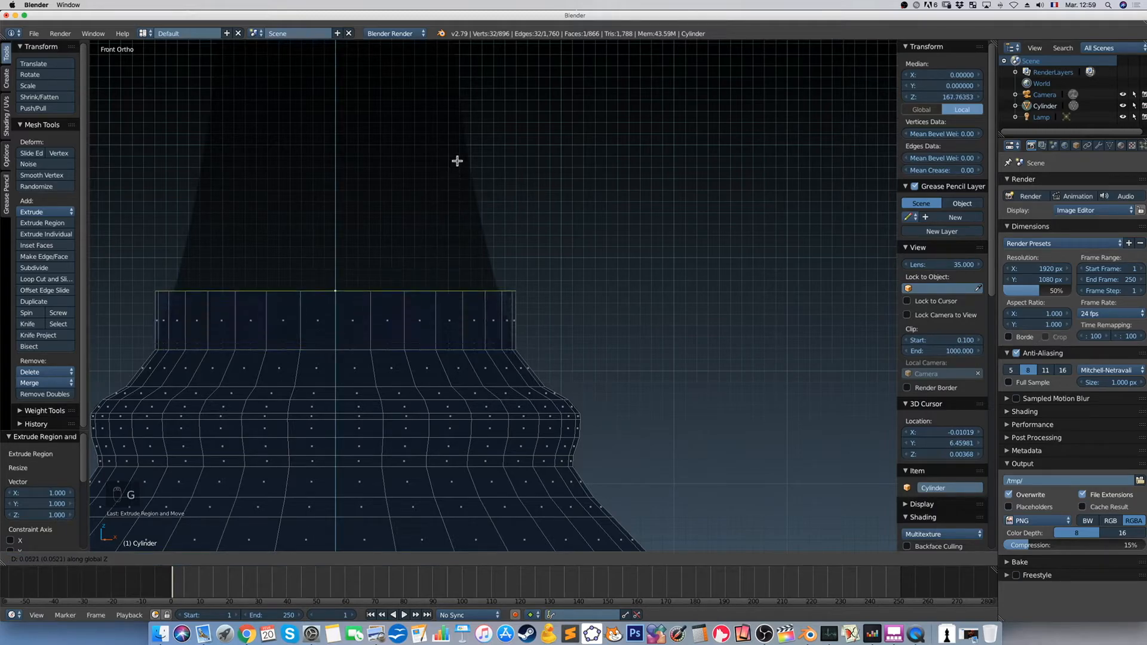
click(457, 161)
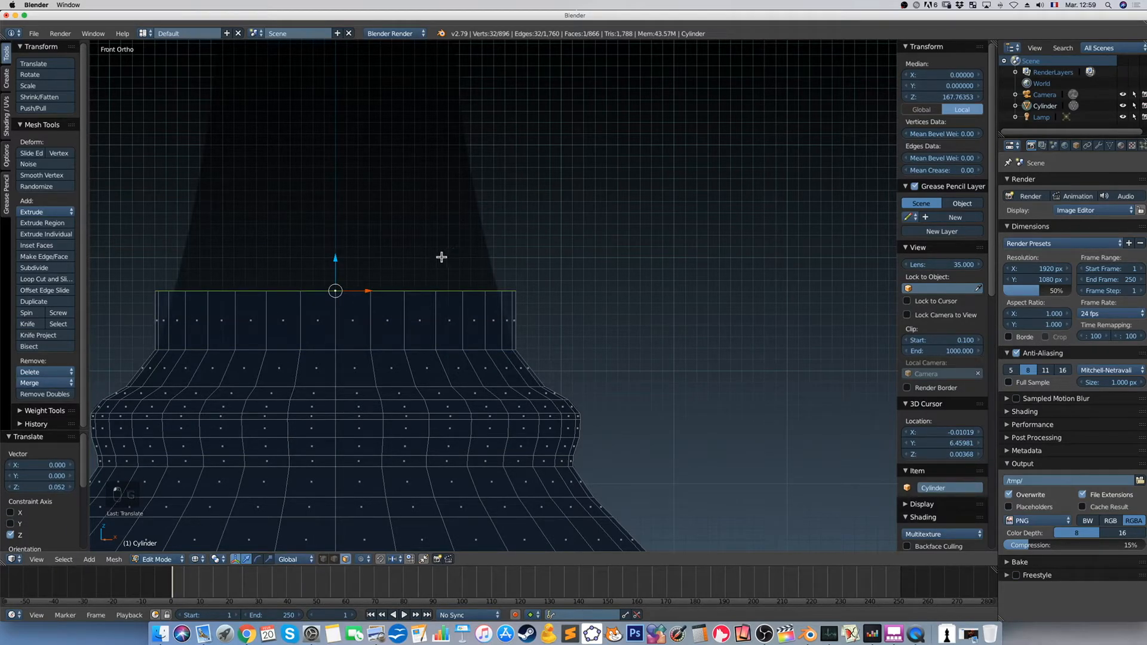
key(s)
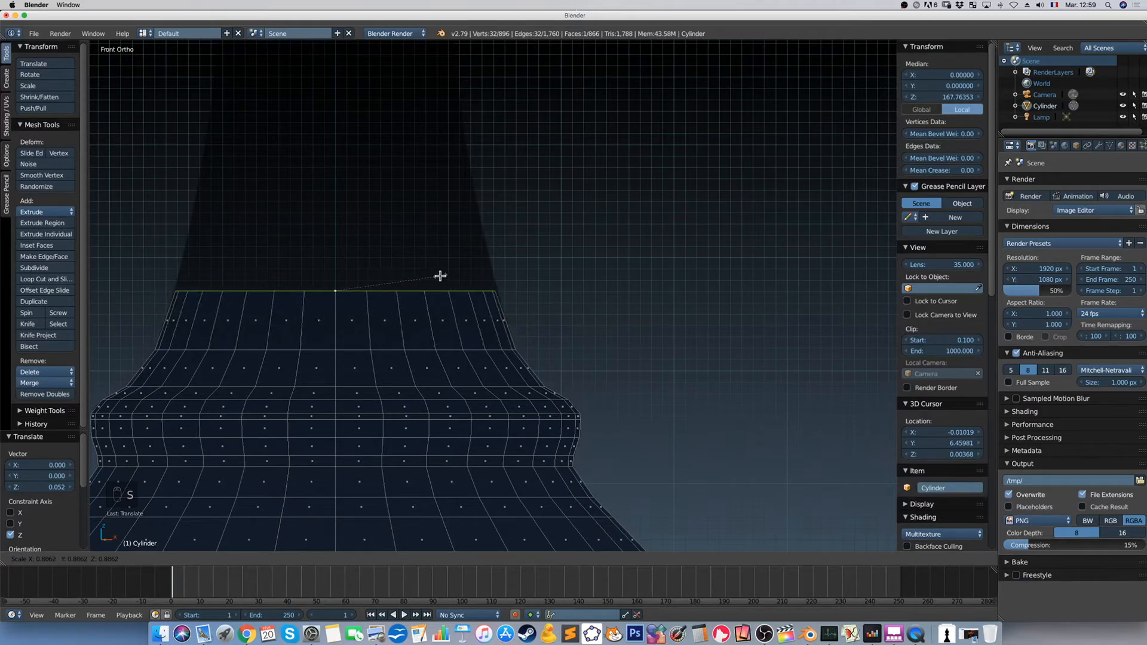
click(443, 276)
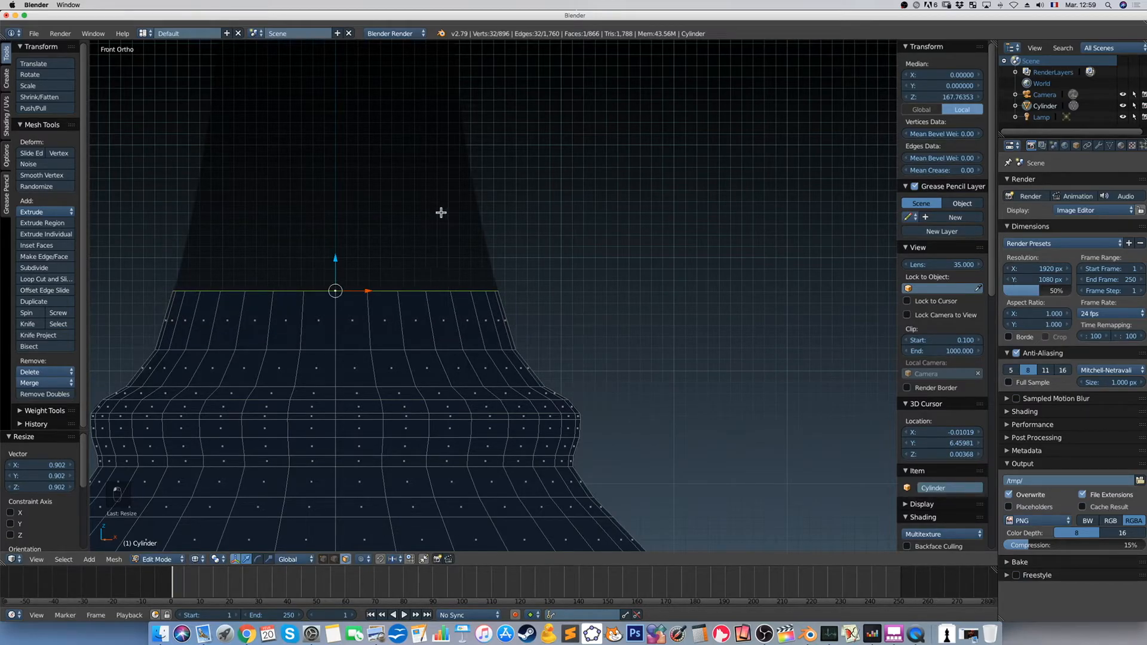
Extrude the stem's top face up 0.059 and scale it by 0.899 to match the tapering silhouette
key(e)
click(434, 171)
key(s)
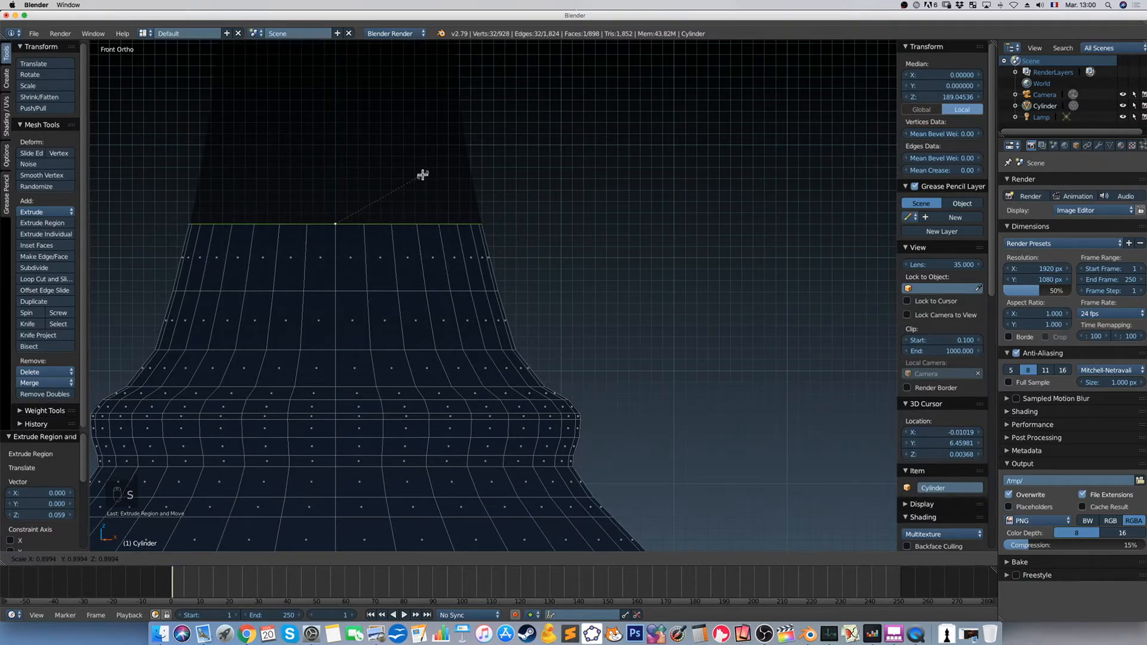
click(423, 174)
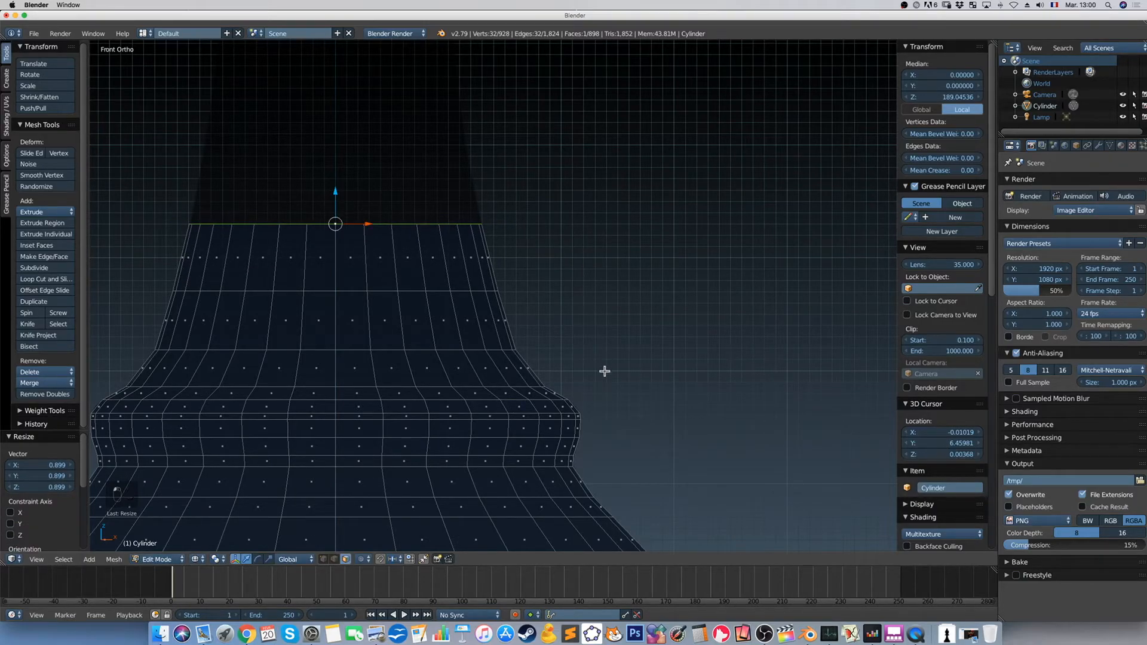
Extrude the stem's top face 0.072 at scale about 0.892, then 0.088 at scale 0.906, following the silhouette upward
shift+scroll(615, 412, up, 5)
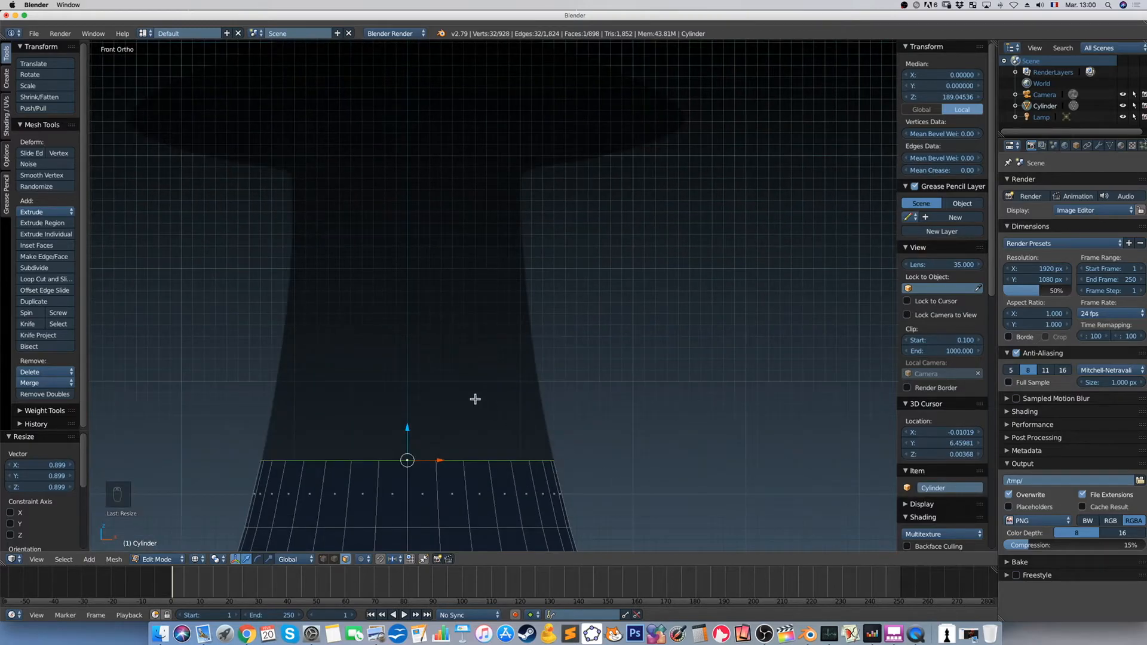
key(e)
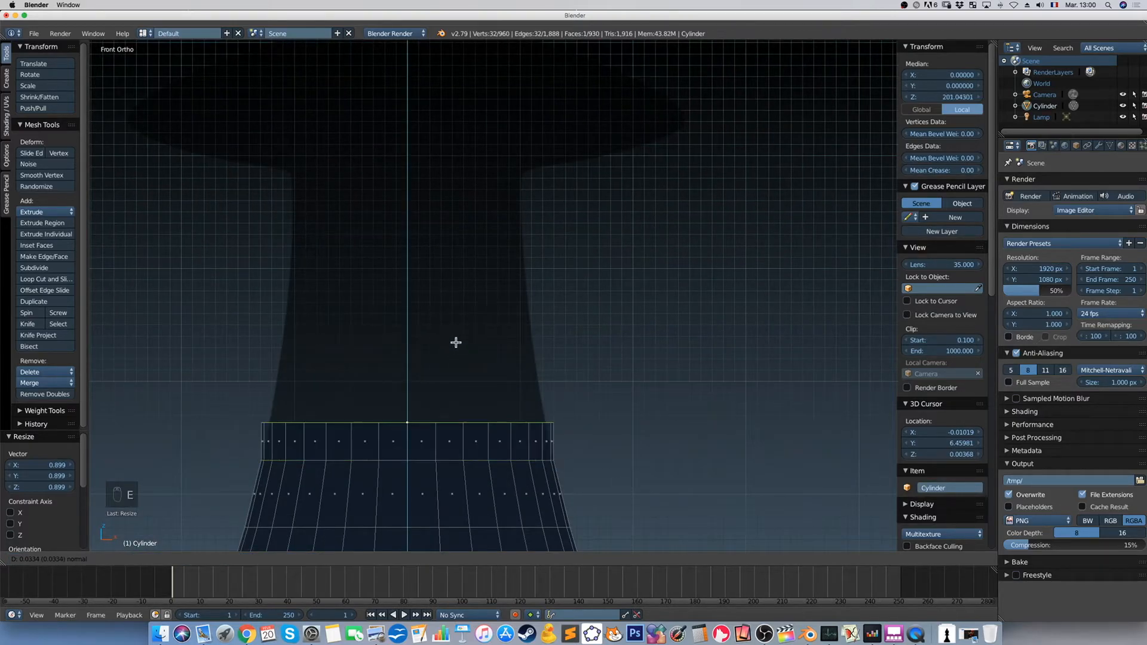
click(456, 331)
key(s)
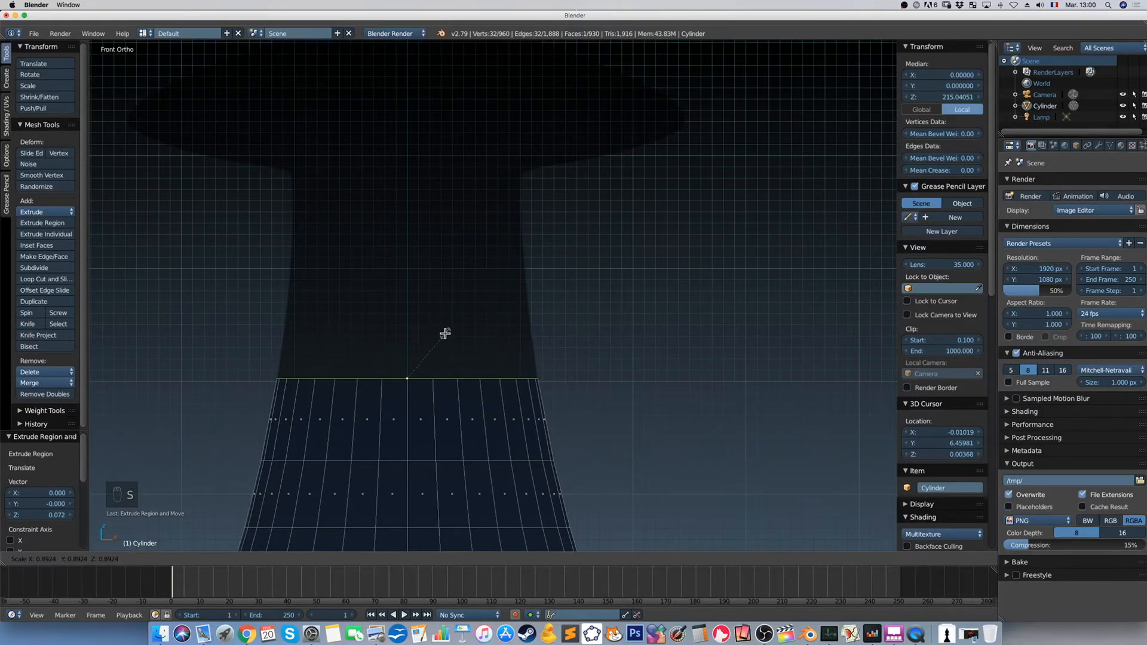
click(445, 333)
key(e)
click(463, 235)
key(s)
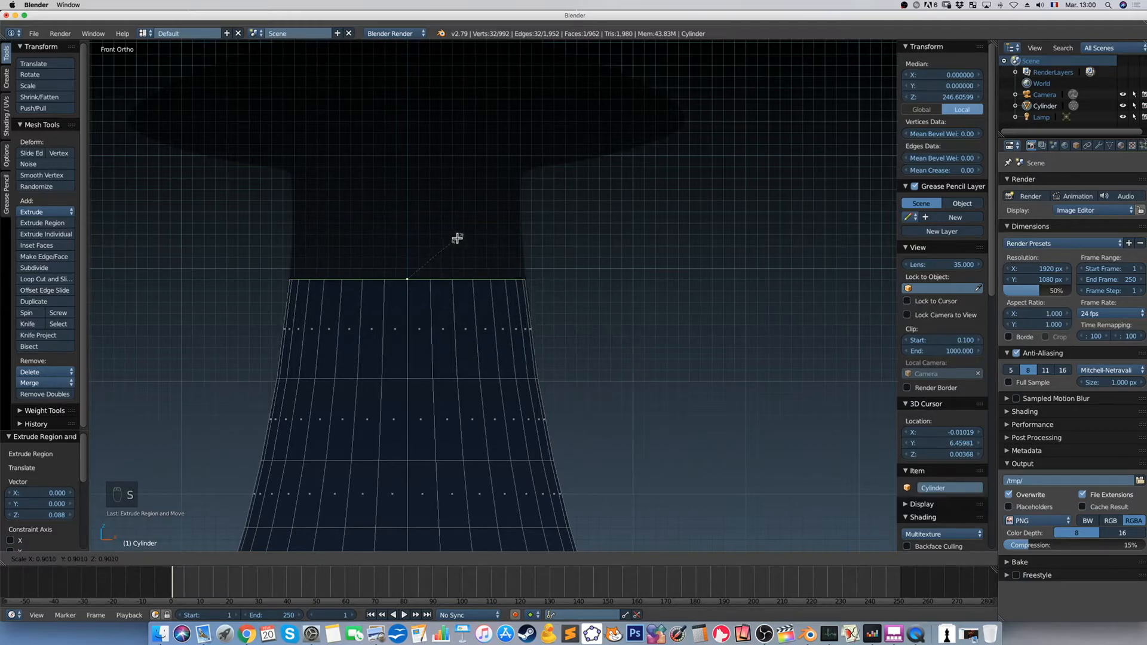
click(455, 237)
Extrude the stem's top face and scale it by 0.961, then extrude it 0.020 to just beneath the upper collar
key(e)
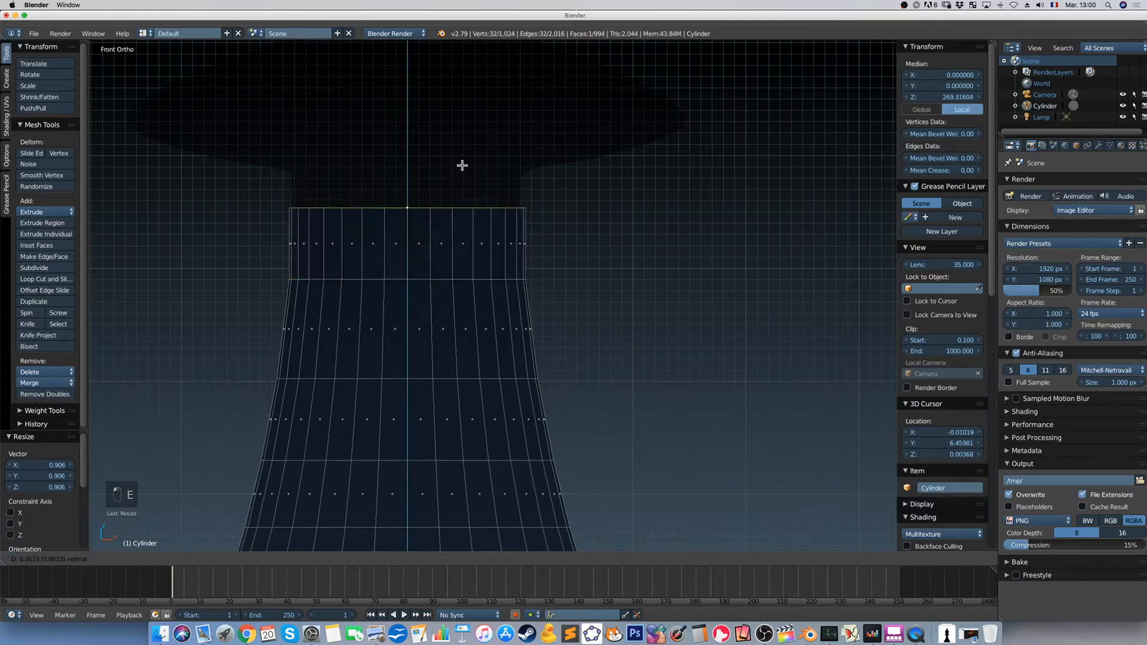
click(463, 161)
key(s)
click(463, 160)
key(e)
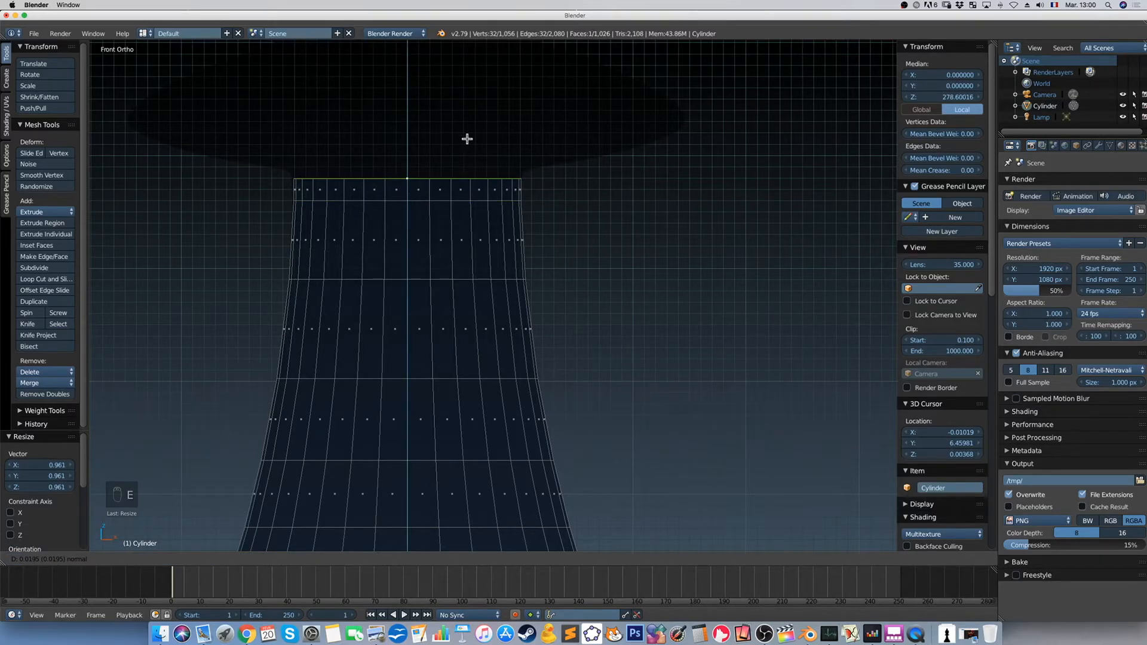
click(467, 139)
Extrude the top face 0.005 and scale it by about 1.012 to start the corner beneath the upper collar
scroll(623, 219, up, 4)
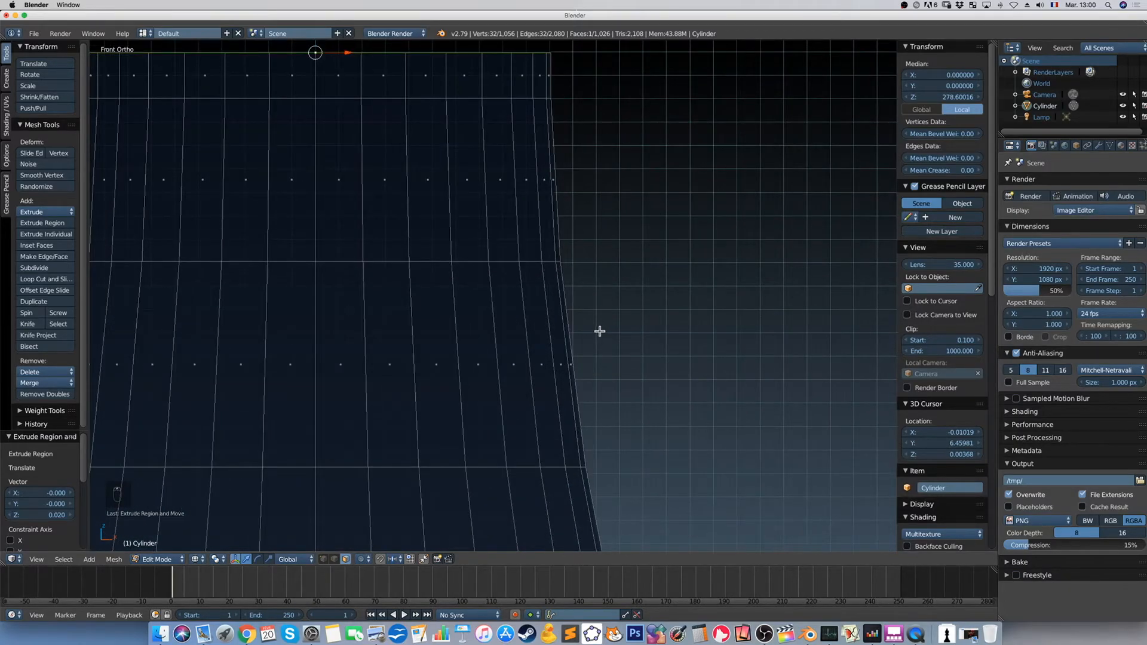
shift+scroll(569, 381, up, 3)
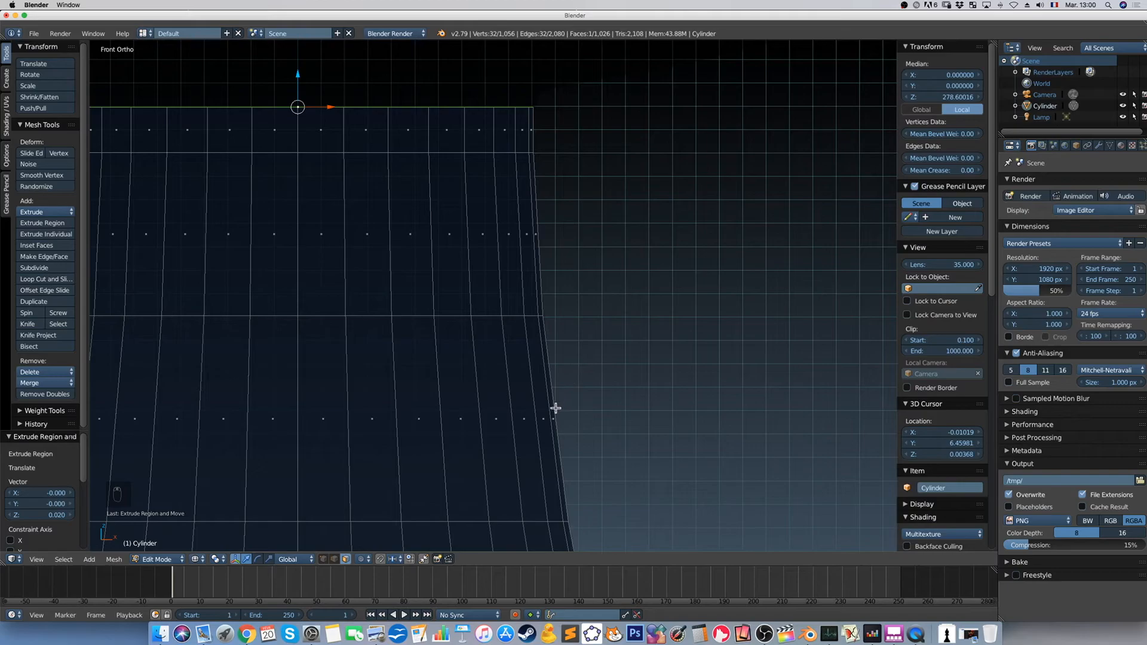
shift+scroll(554, 457, up, 5)
right_click(242, 638)
click(254, 608)
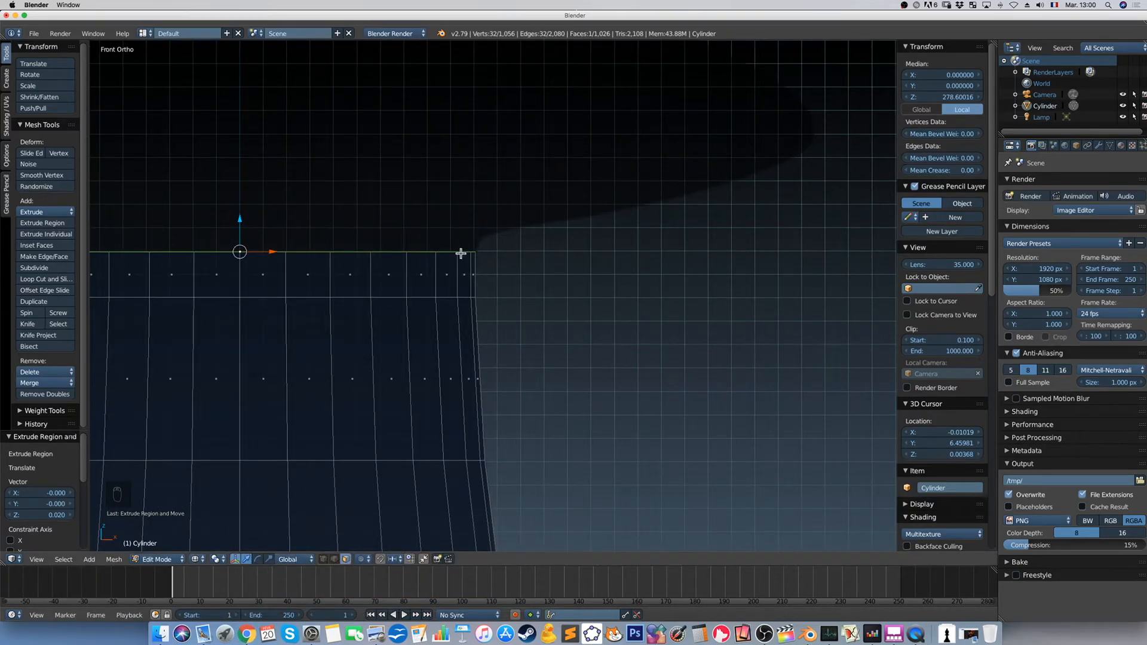
key(e)
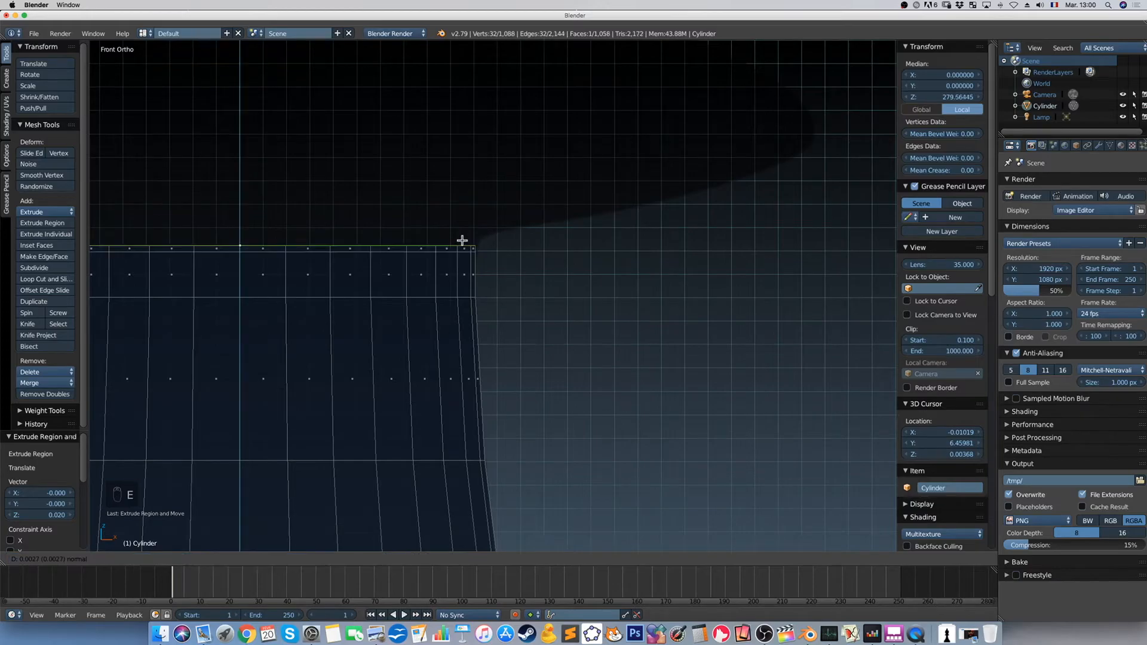
click(464, 238)
key(s)
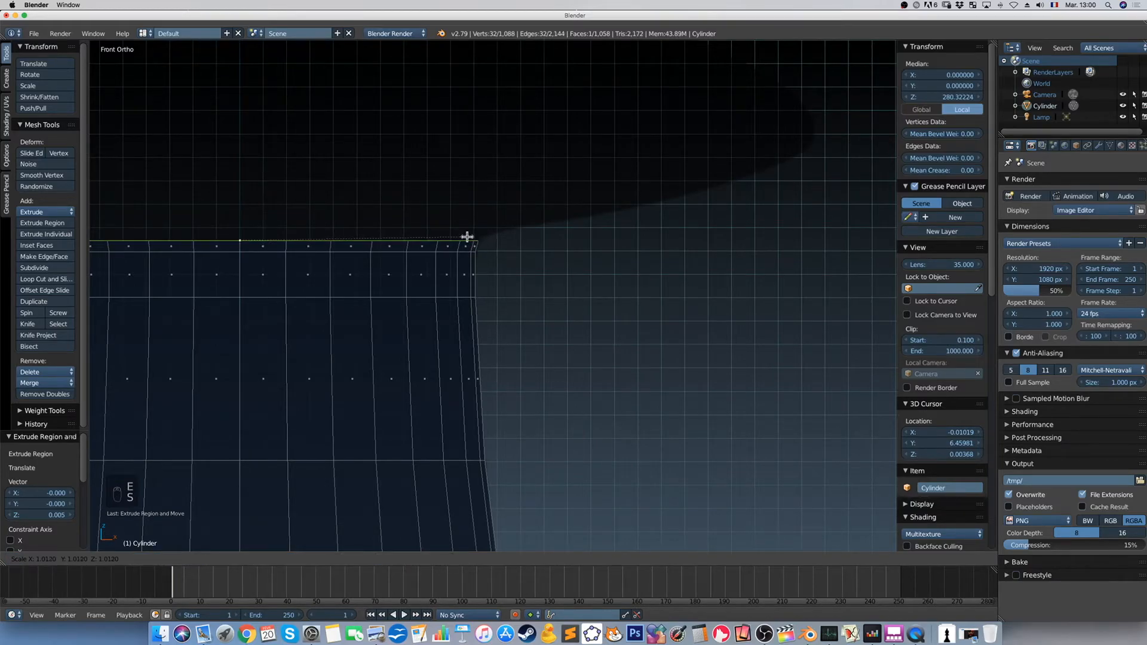
click(467, 236)
Extrude the top face 0.006 at scale 1.141, then 0.007 at scale 1.406, flaring out along the collar's underside
key(e)
click(466, 225)
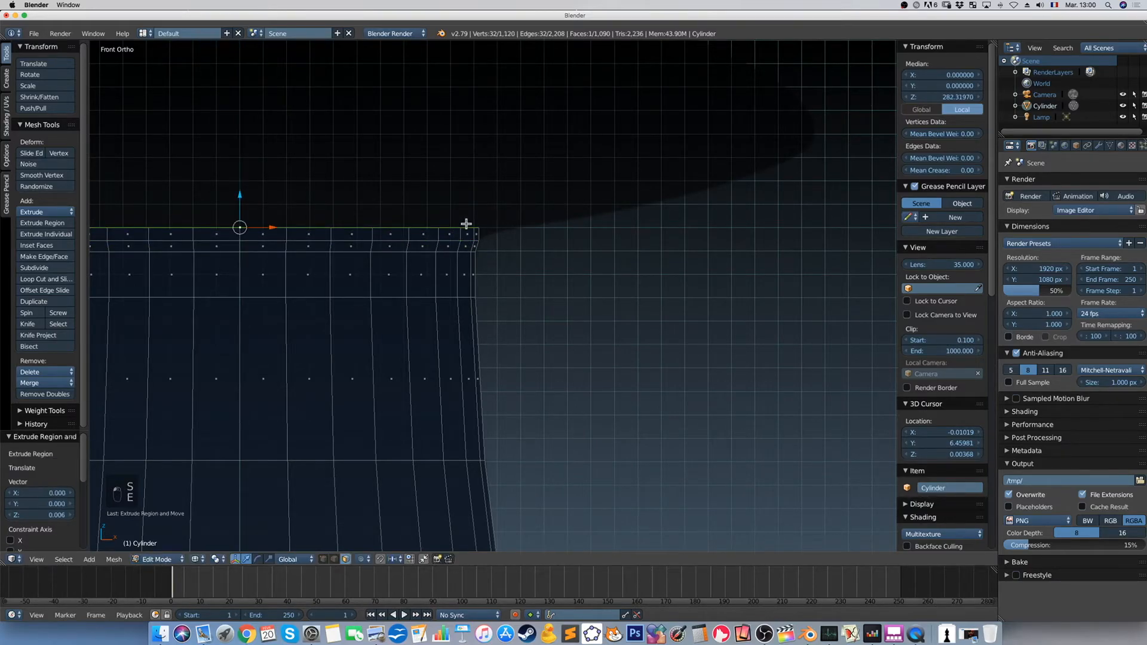
key(s)
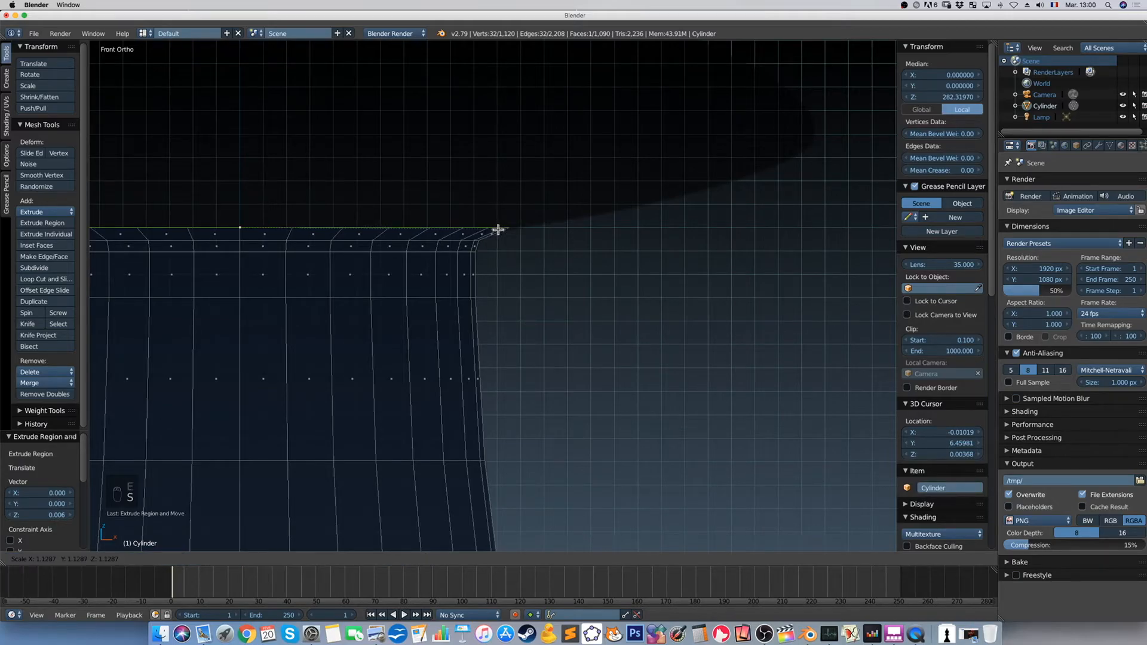
click(498, 228)
key(e)
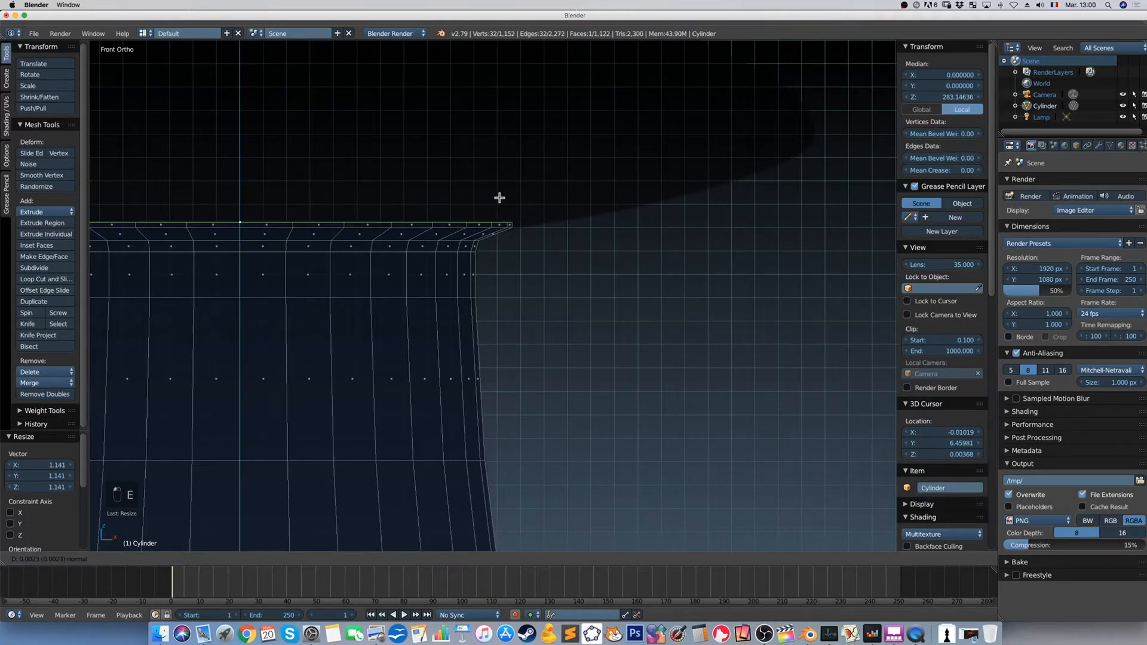
click(502, 193)
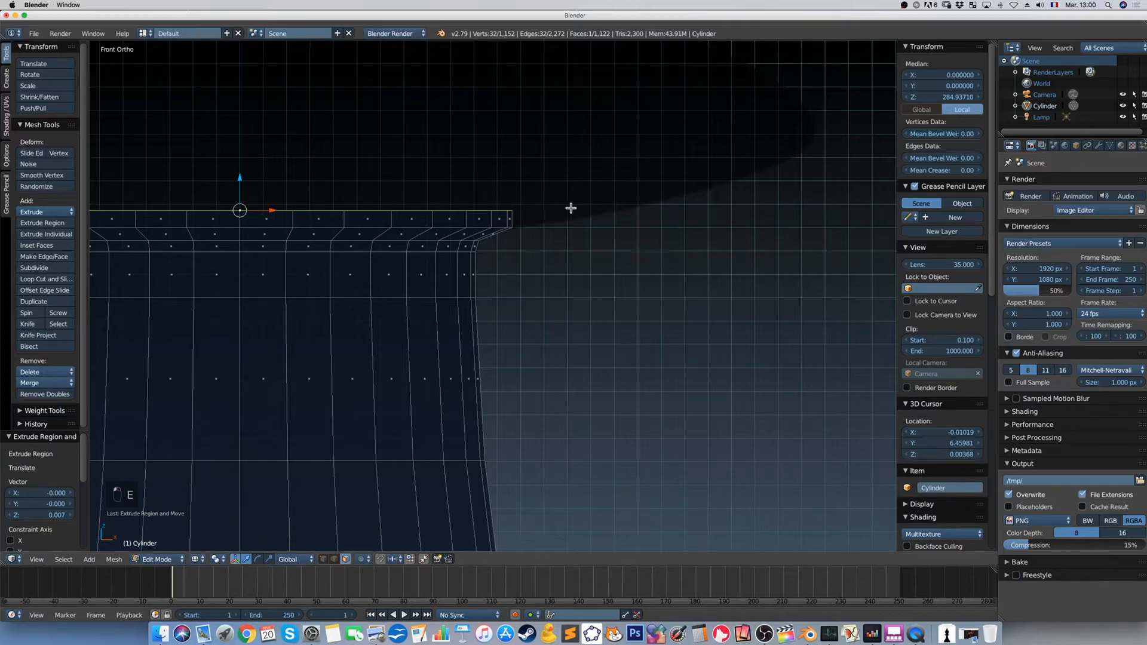
key(s)
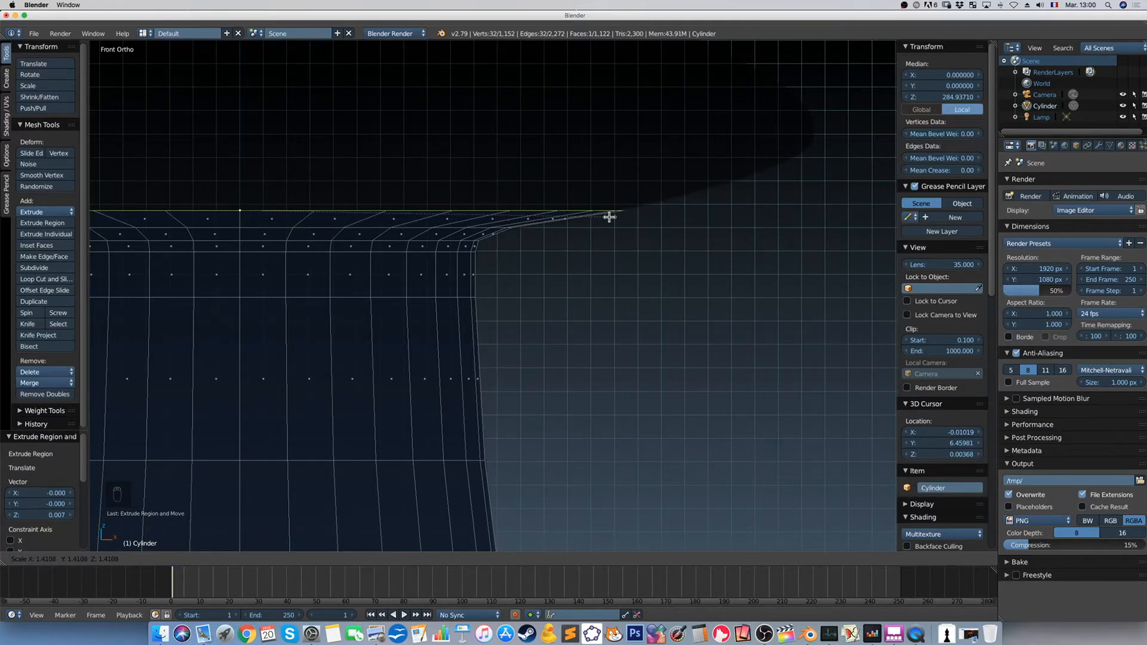
click(608, 217)
Extrude the top face 0.015 and scale it by 1.330 to continue the collar's underside along the silhouette
key(e)
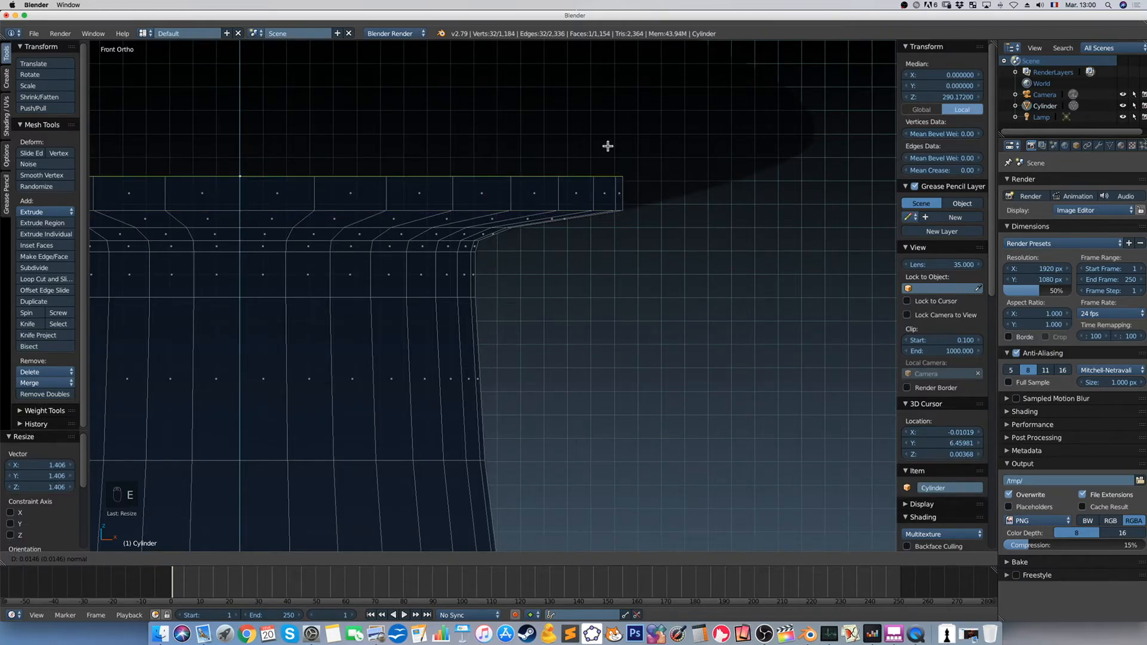
click(609, 146)
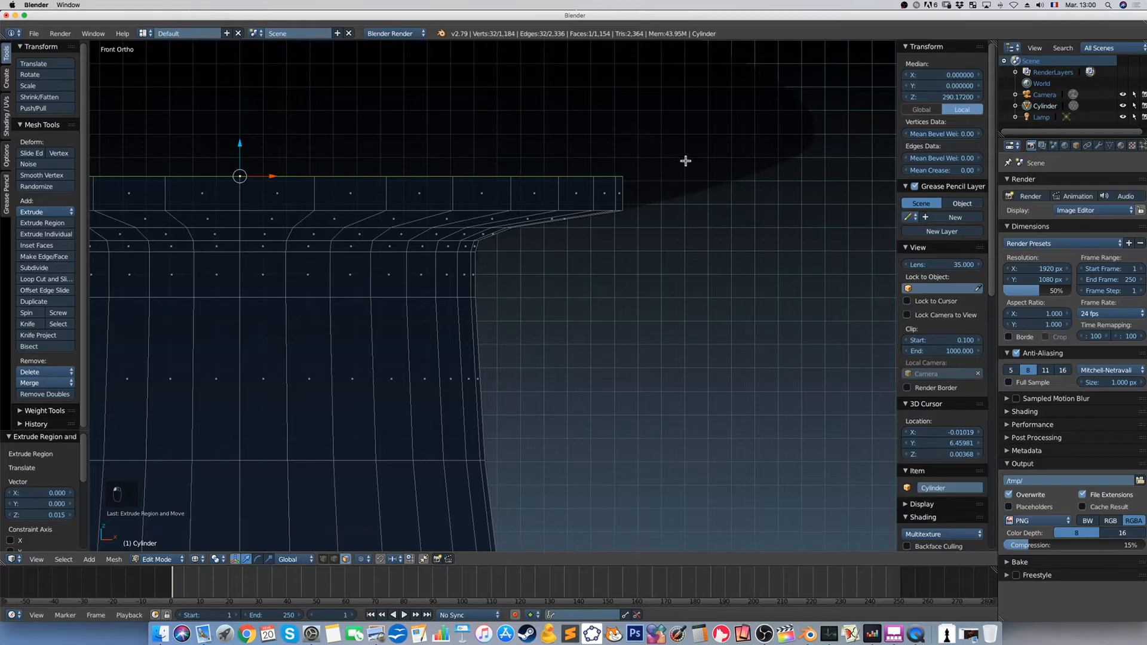
key(s)
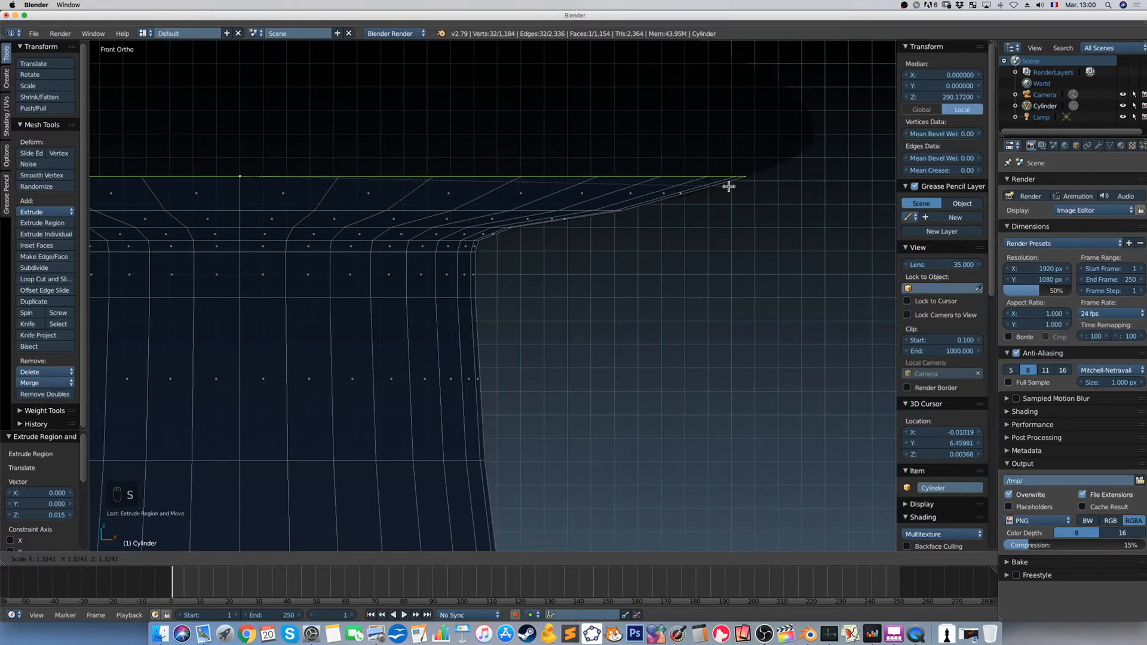
click(731, 186)
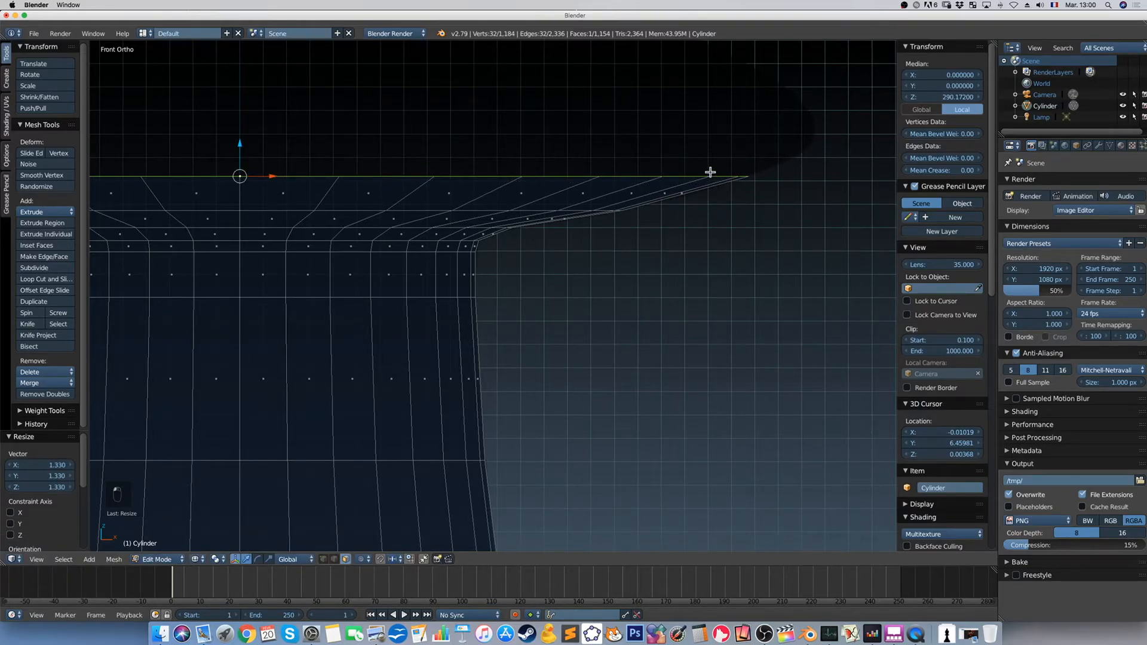
Extrude the top face 0.018 at scale 1.126, then lower it 0.008 along Z and scale it by 0.985
key(e)
click(711, 127)
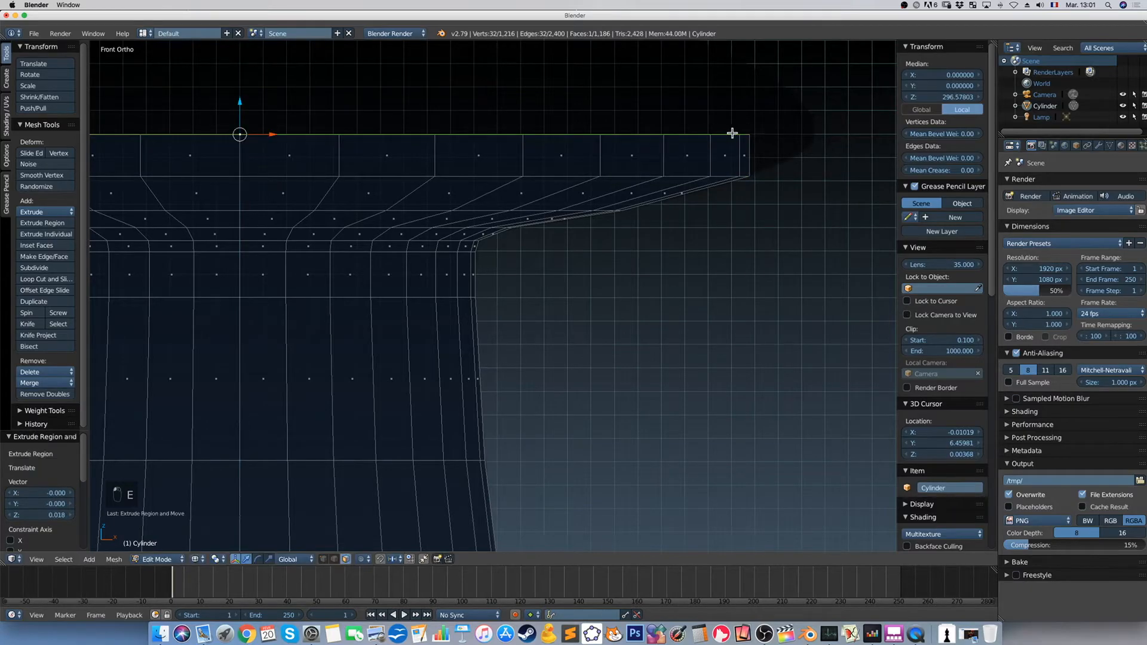
key(s)
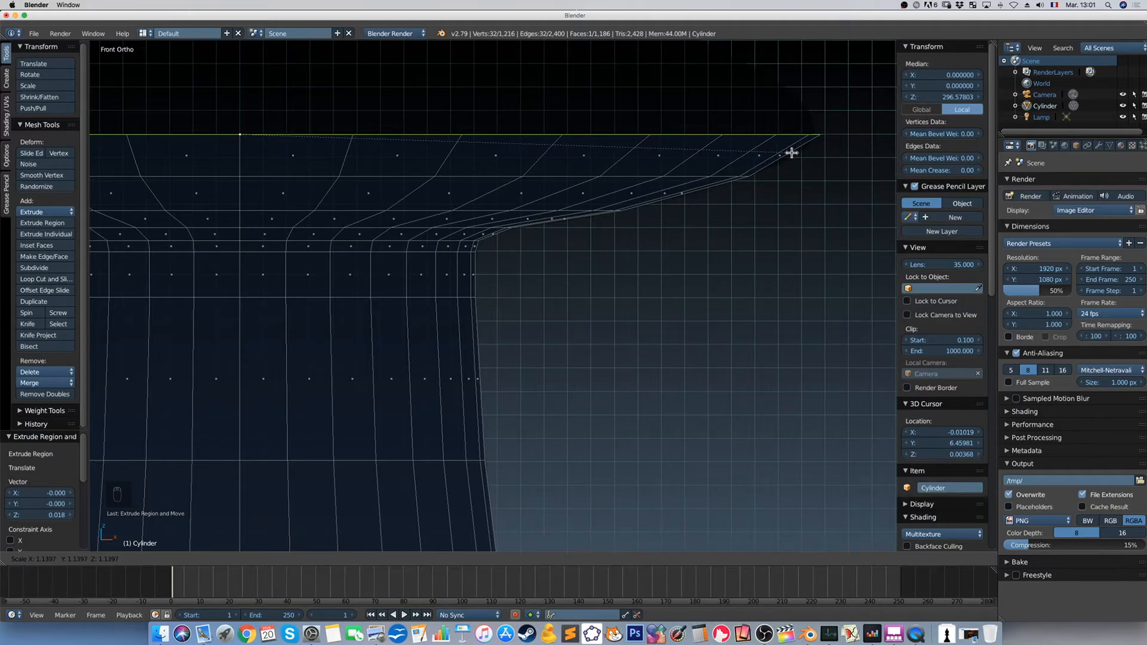
click(785, 151)
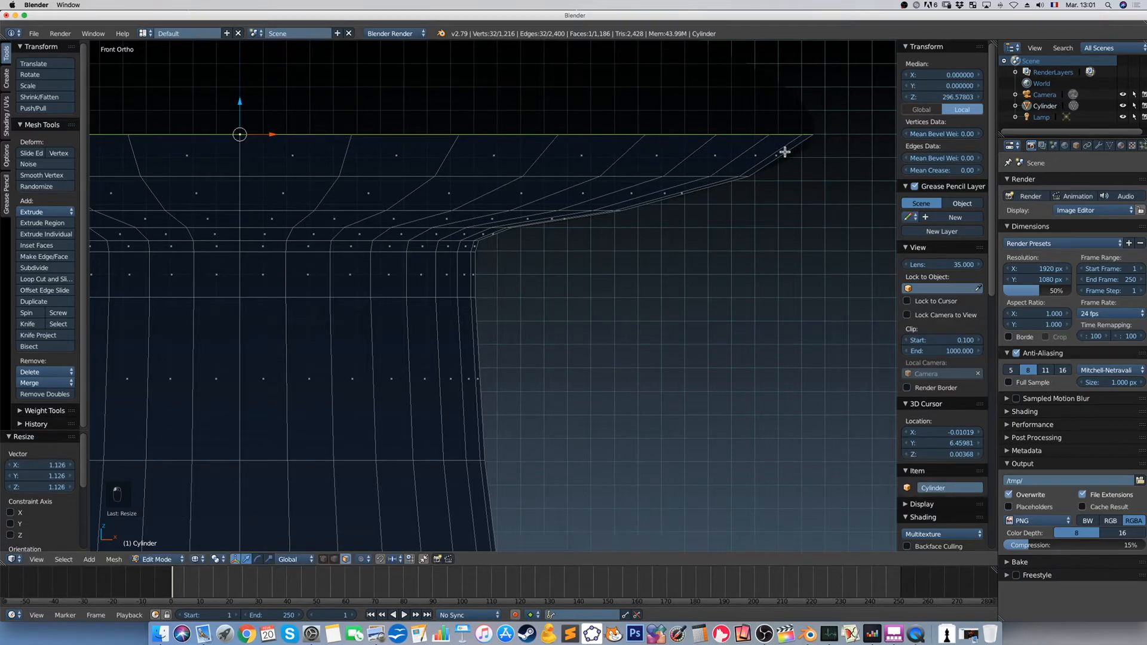
key(g)
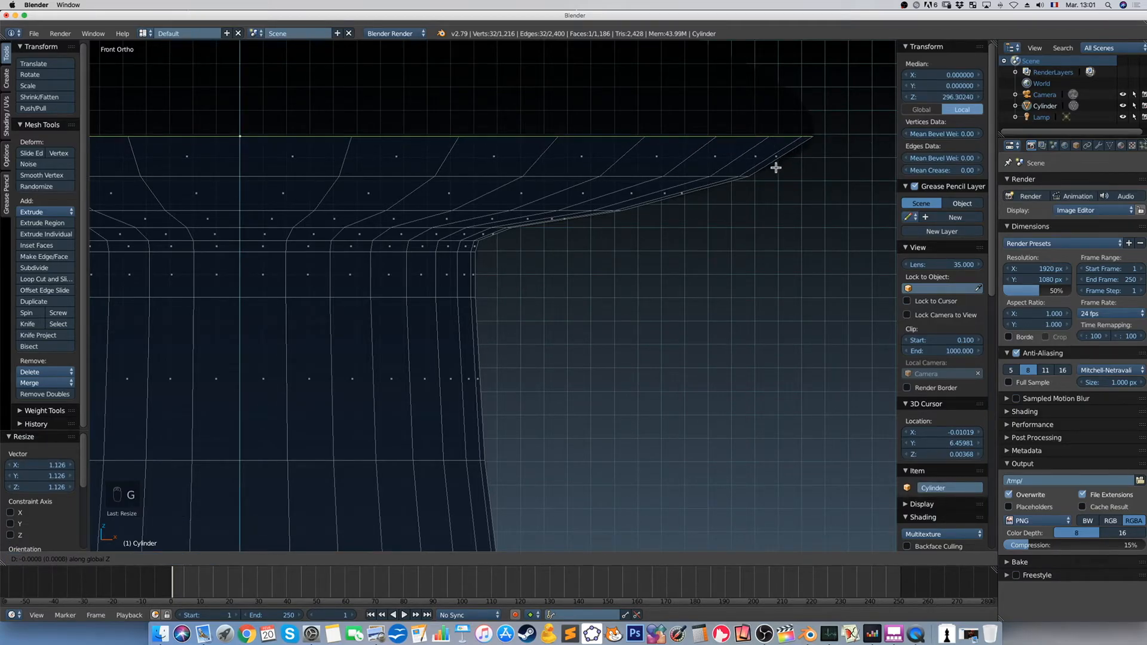
click(774, 170)
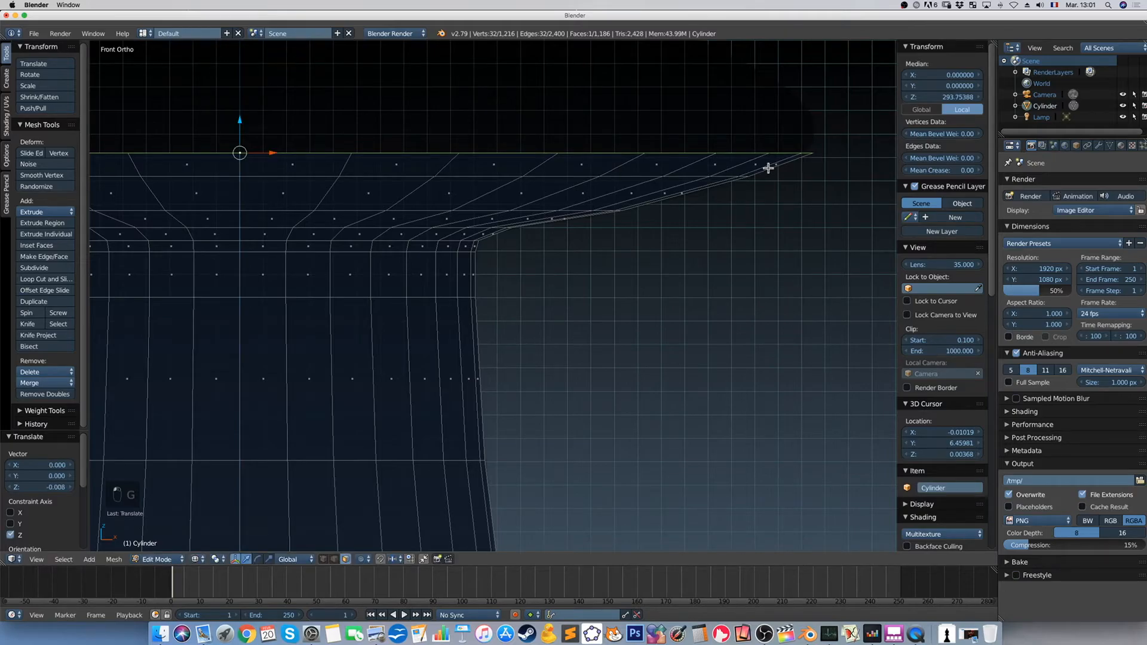
key(s)
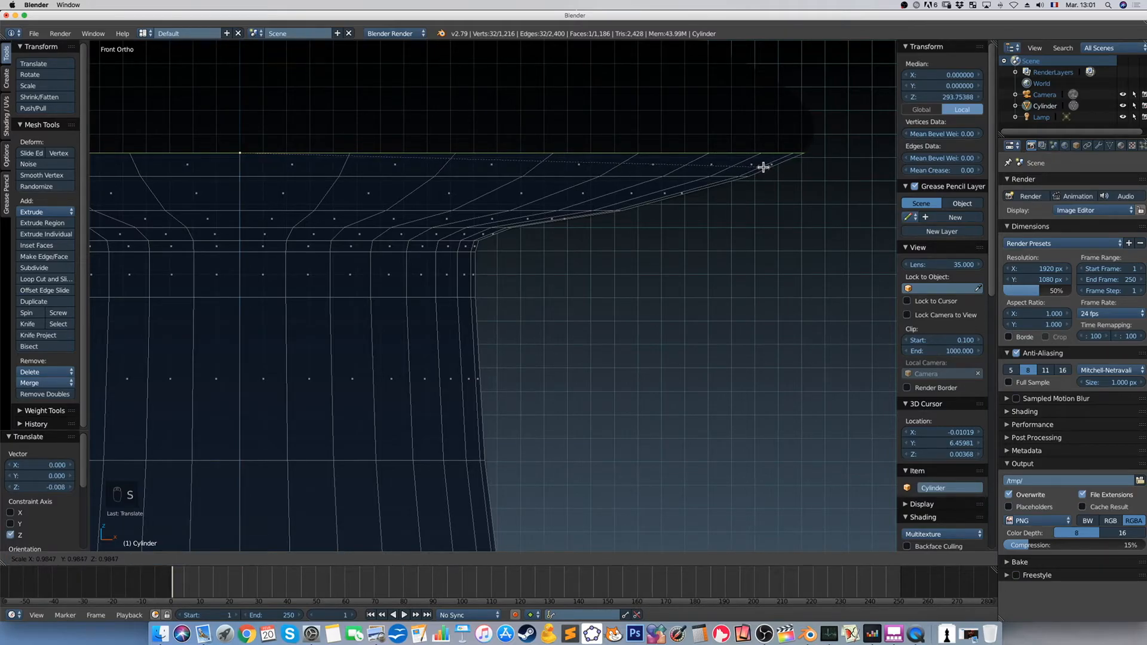
click(763, 168)
Fine-tune the top face's width to the collar outline by scaling it by 0.997
scroll(818, 158, up, 1)
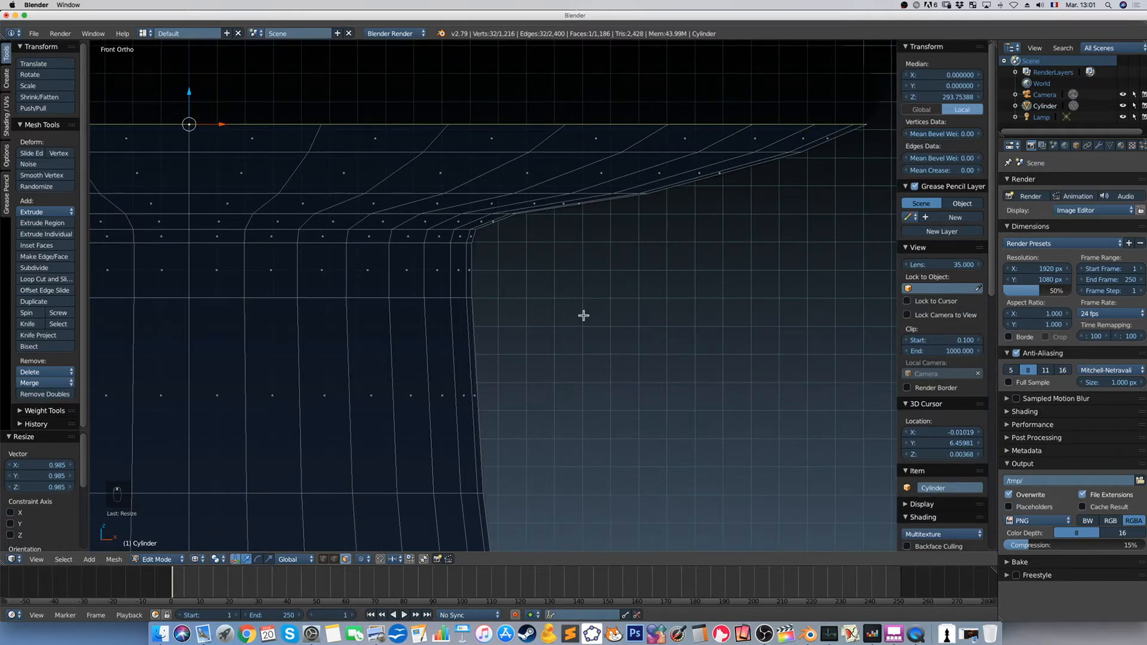
shift+middle_drag(631, 284, 583, 311)
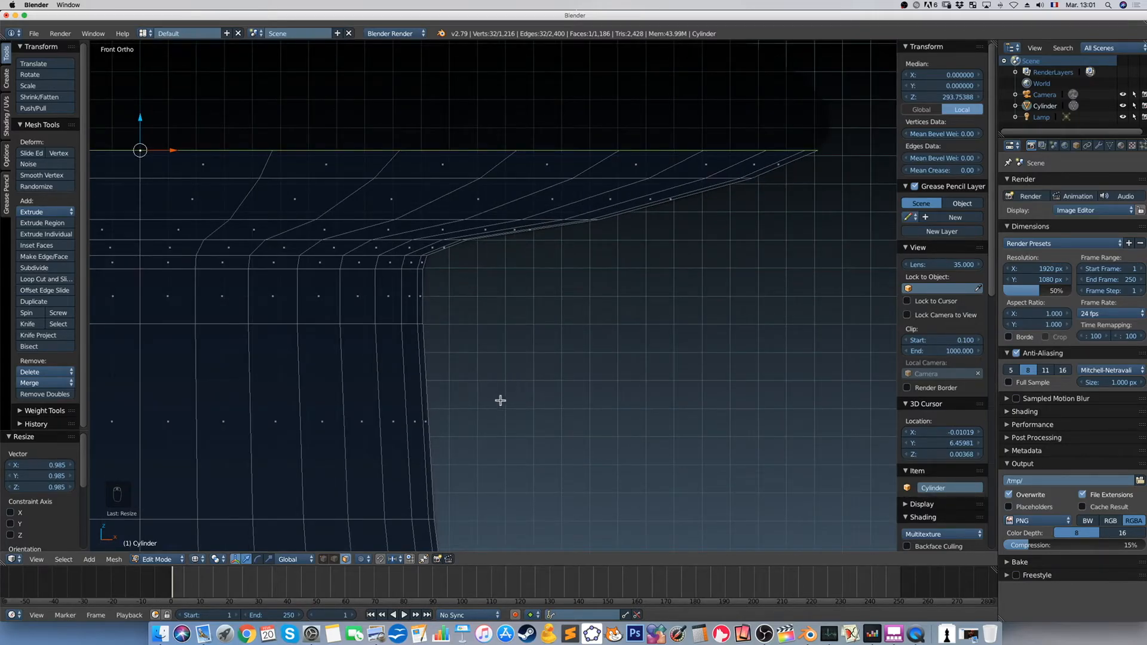
shift+middle_drag(504, 398, 484, 412)
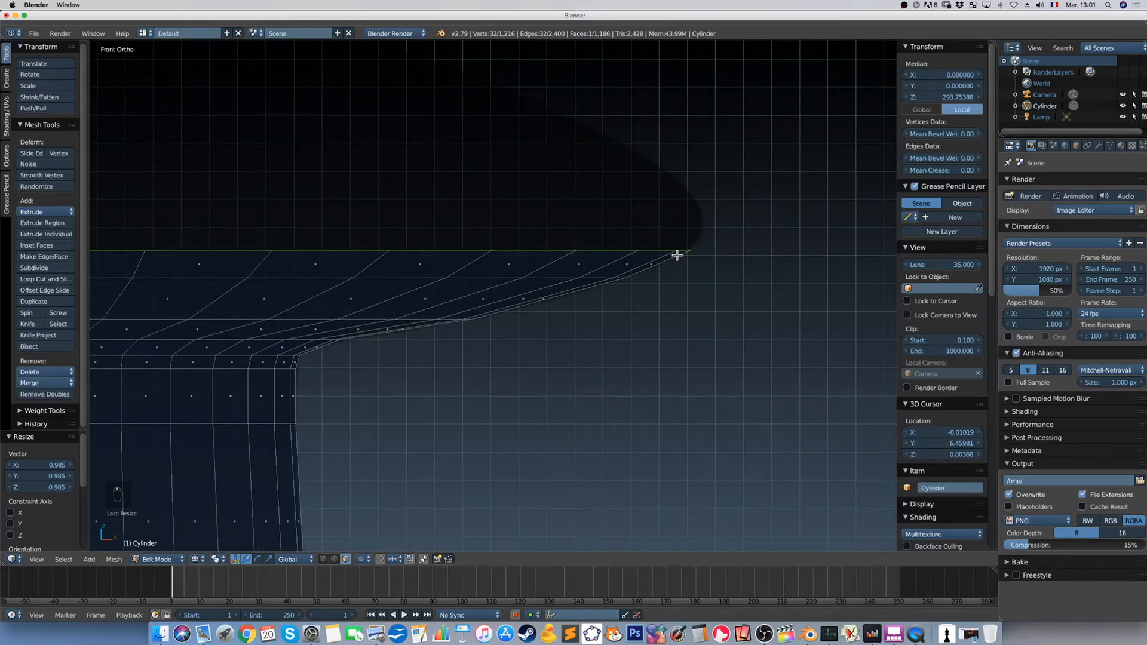
key(s)
click(672, 250)
Extrude the top face 0.008 at scale 1.020, then lower it 0.003 along Z to follow the collar's rim
key(e)
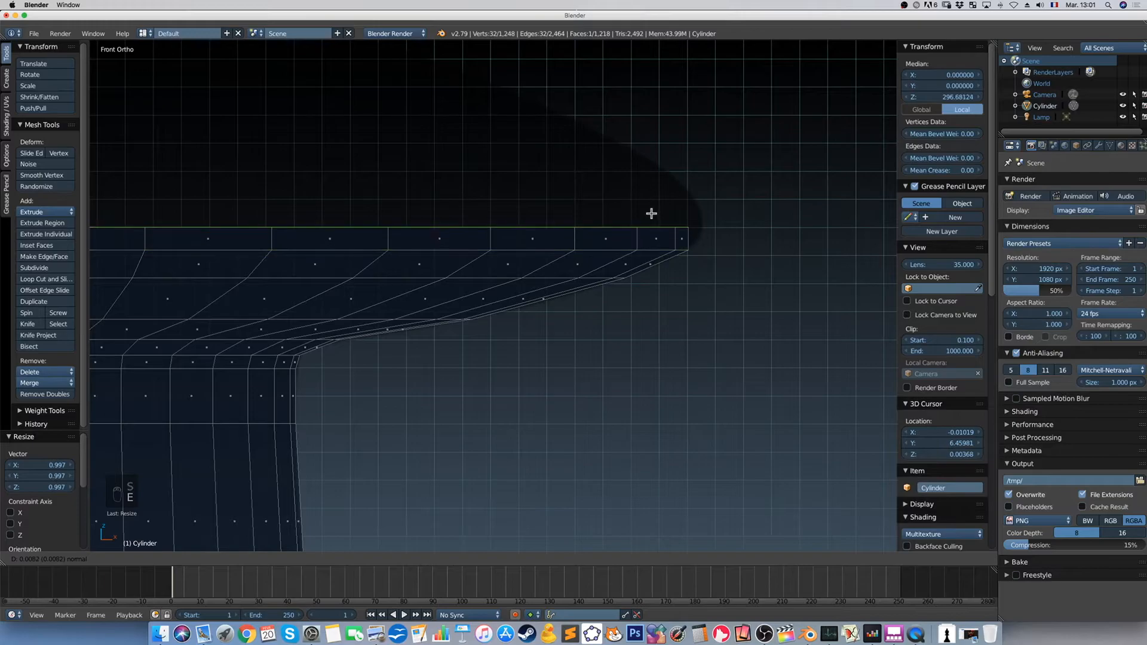
click(651, 214)
key(s)
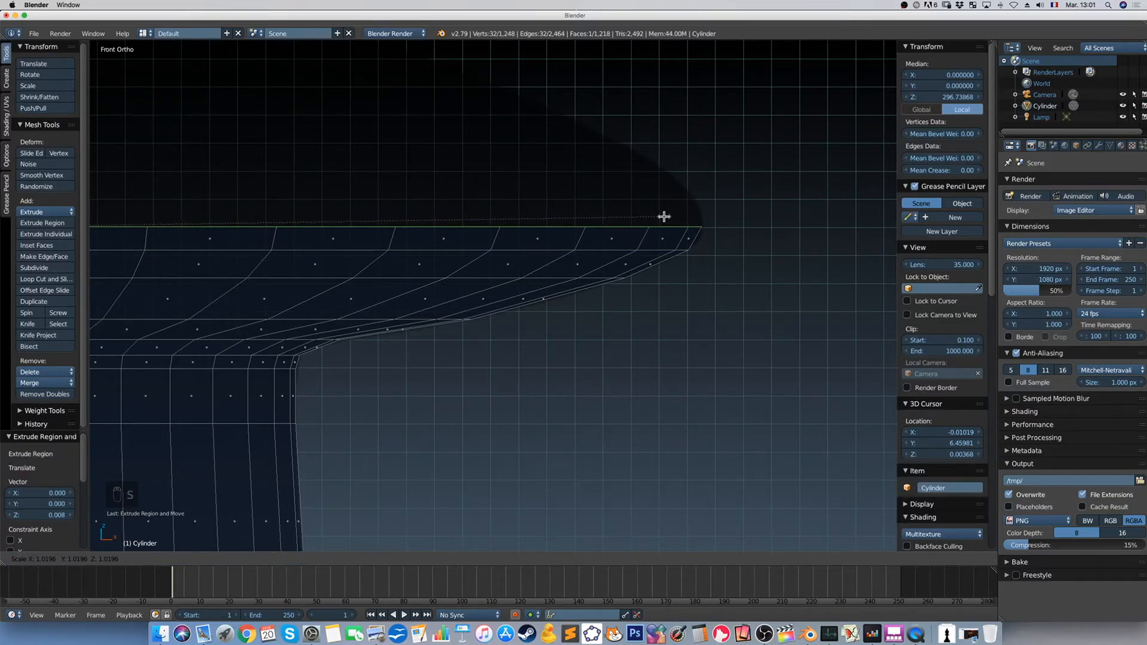
click(664, 217)
key(g)
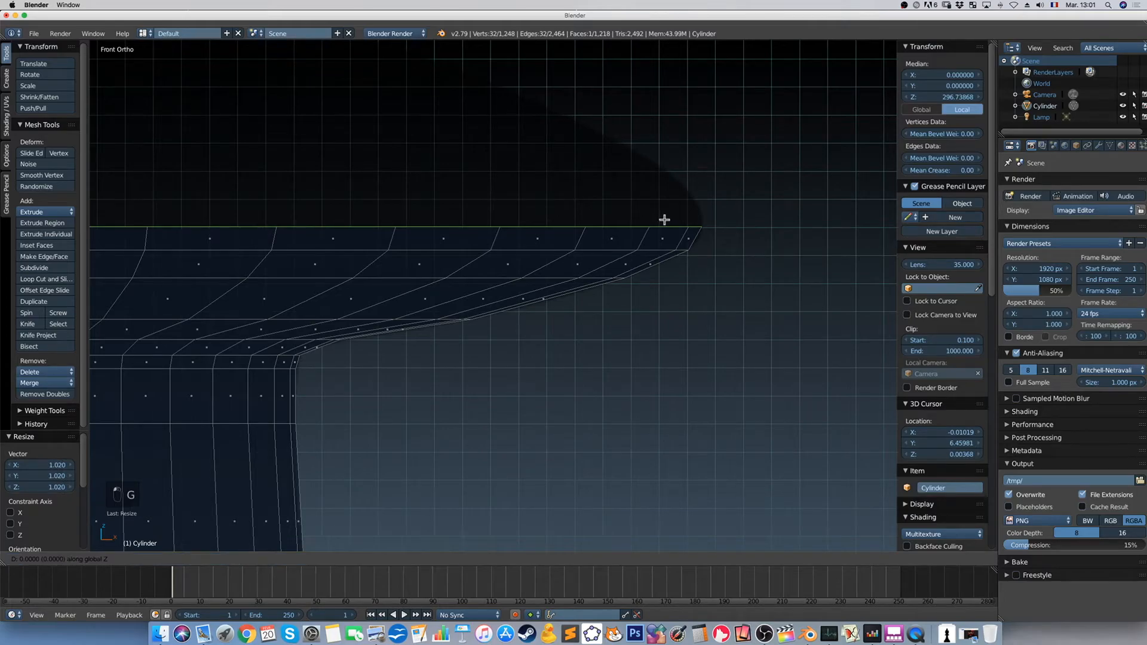
key(z)
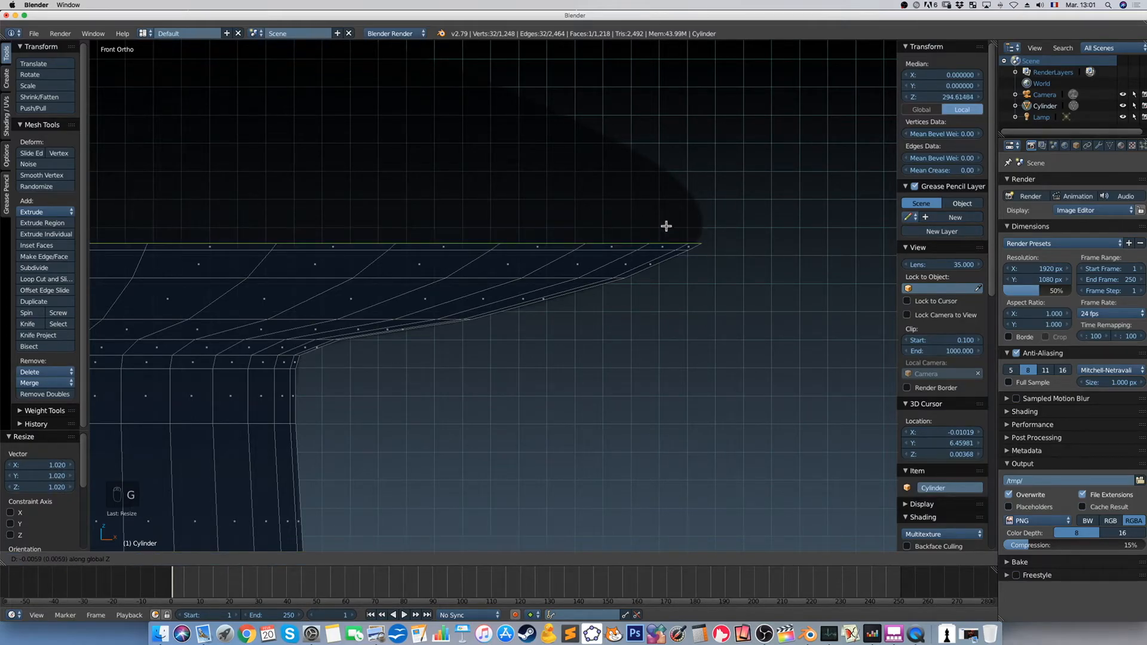
click(666, 224)
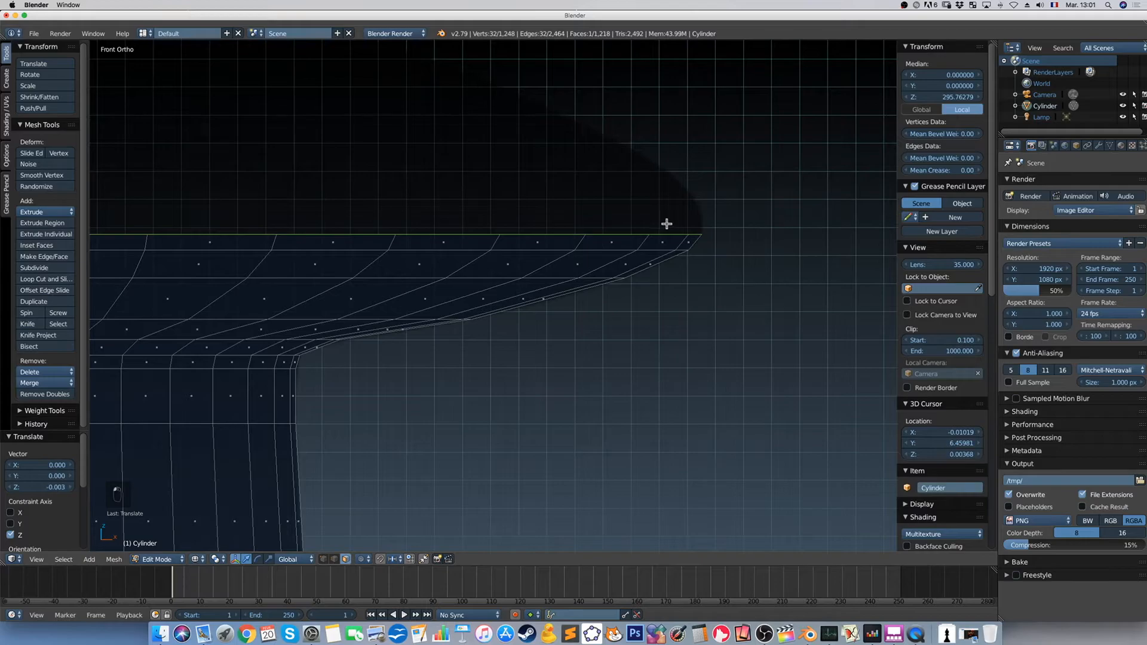
Extrude and slightly scale the top face at the collar's widest point, then extrude it again at scale 0.983 to round the rim
key(e)
click(670, 208)
key(s)
click(674, 208)
key(e)
click(672, 183)
key(s)
click(662, 187)
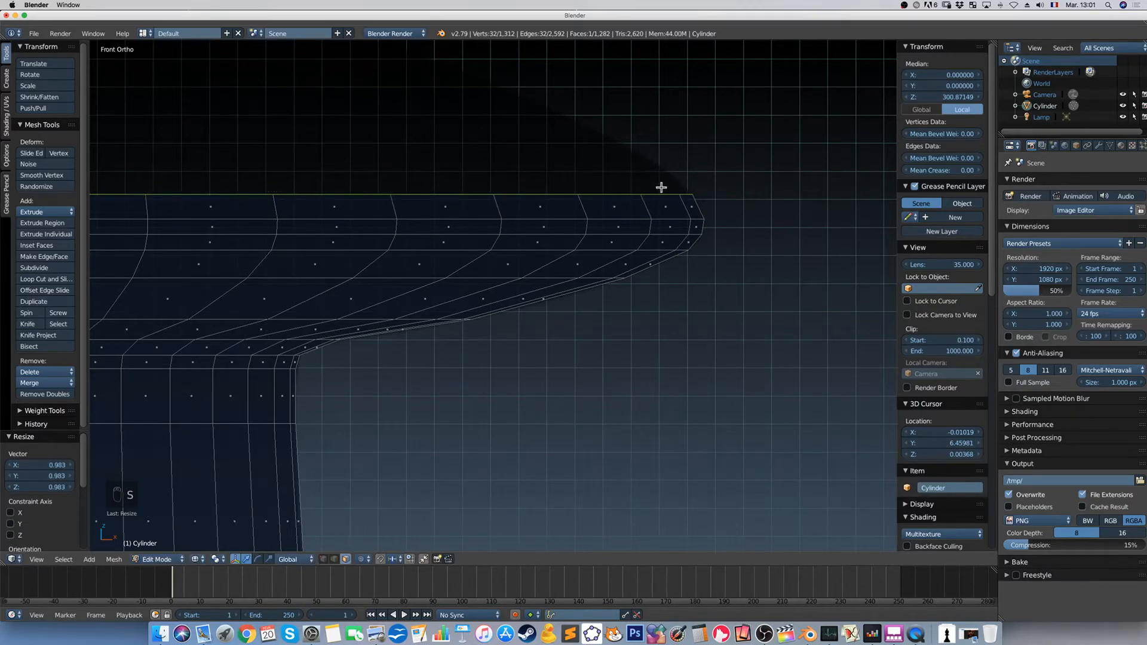
Extrude the top face 0.015 at scale 0.920, and again 0.012 at scale 0.885, to follow the collar's upper slope
key(e)
click(654, 145)
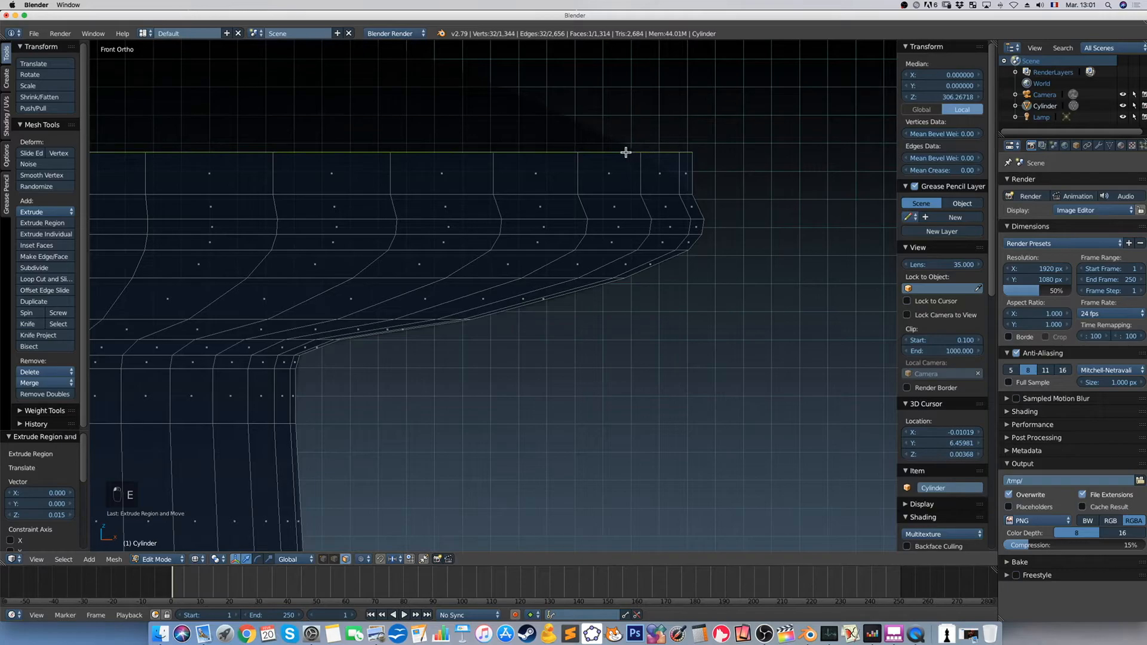
key(s)
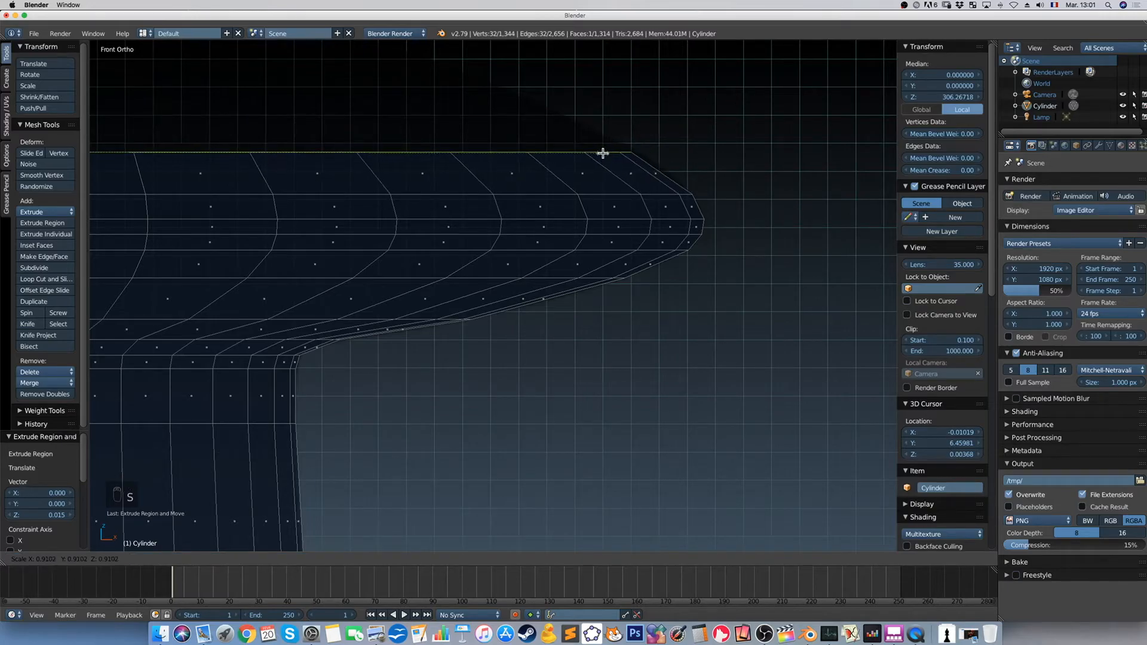
click(607, 153)
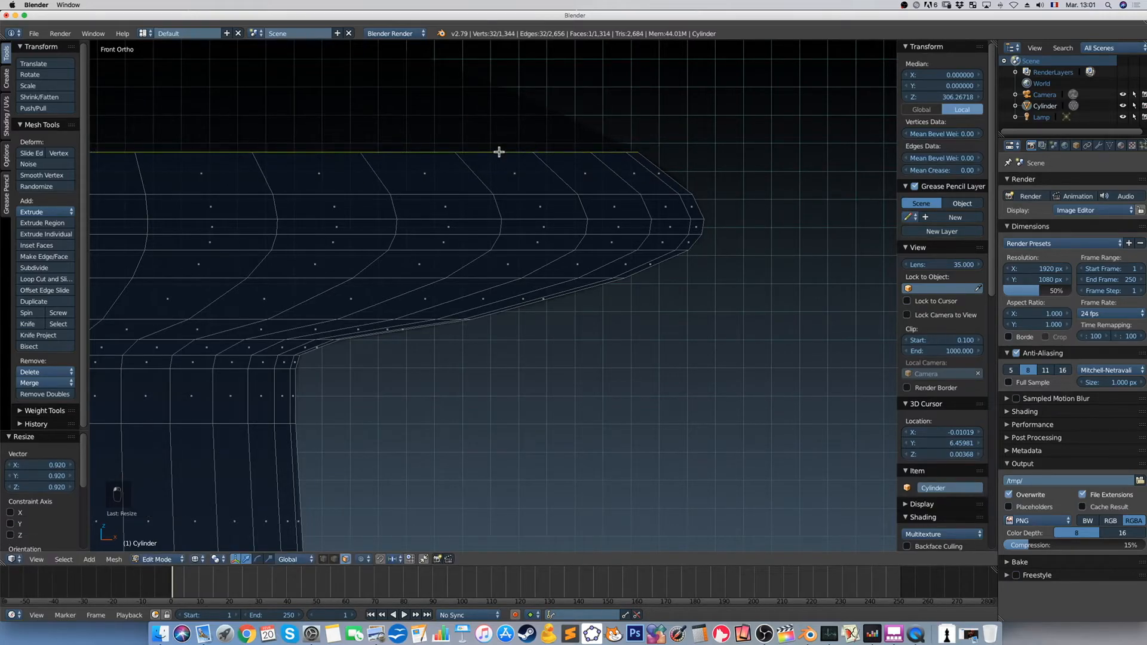
scroll(487, 155, down, 2)
scroll(488, 156, down, 1)
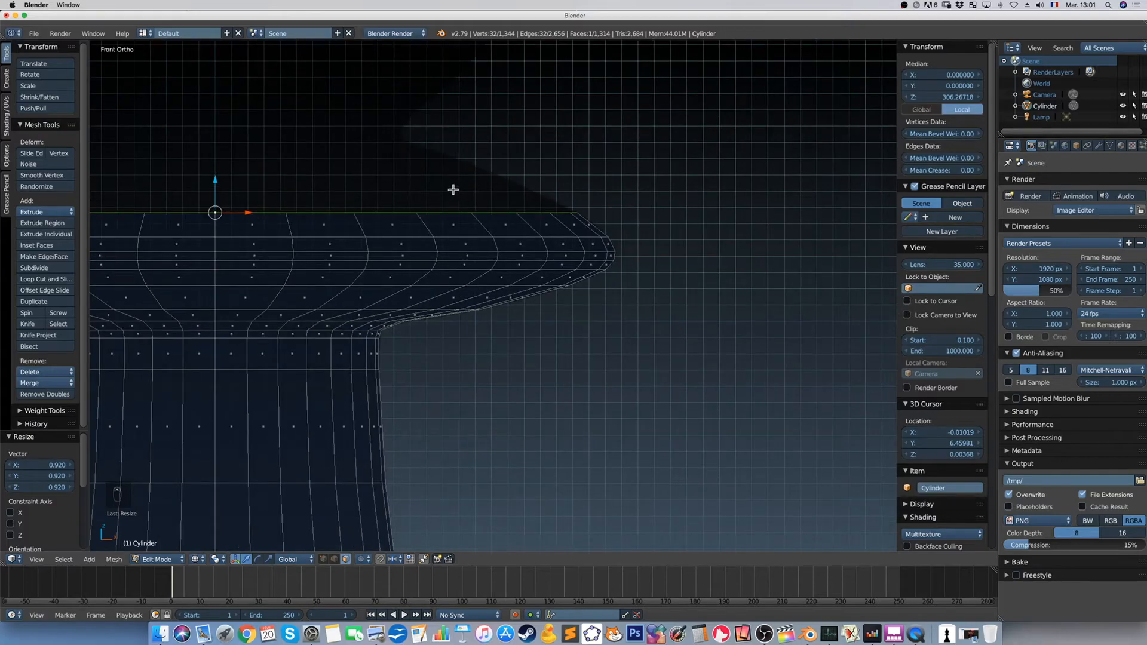
key(e)
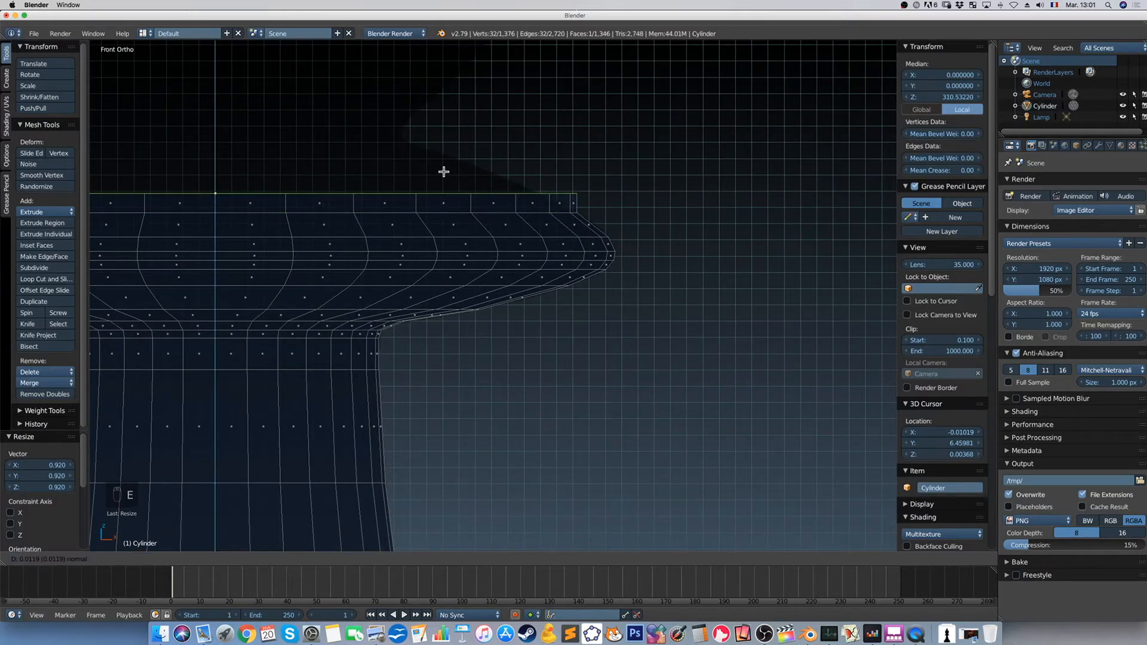
click(440, 172)
key(s)
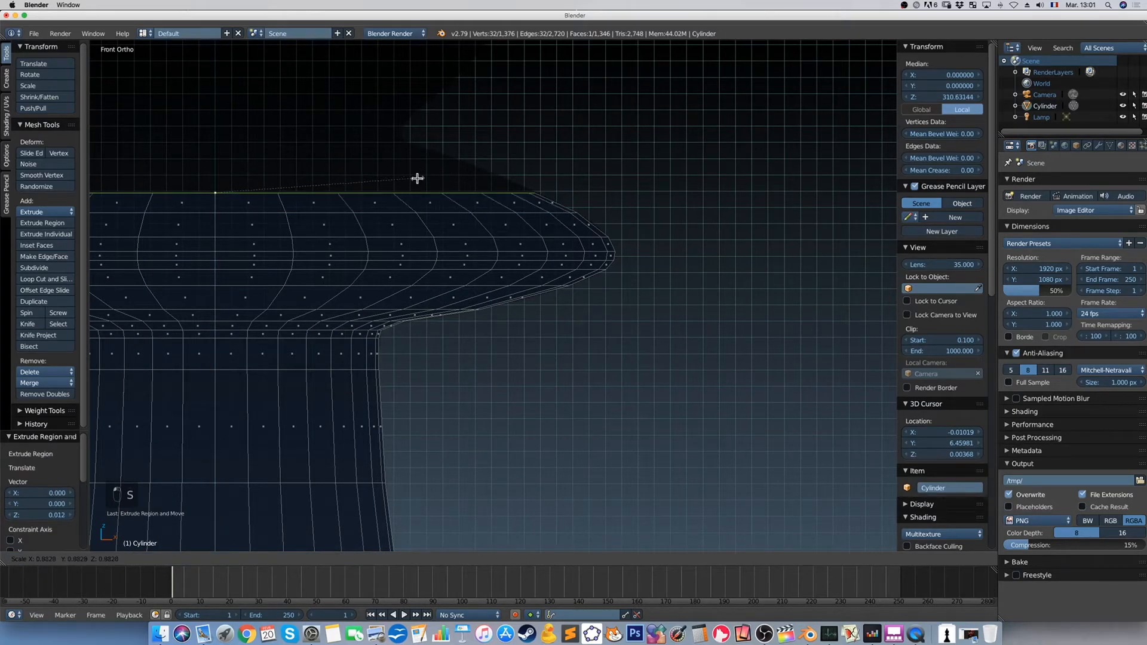
click(418, 178)
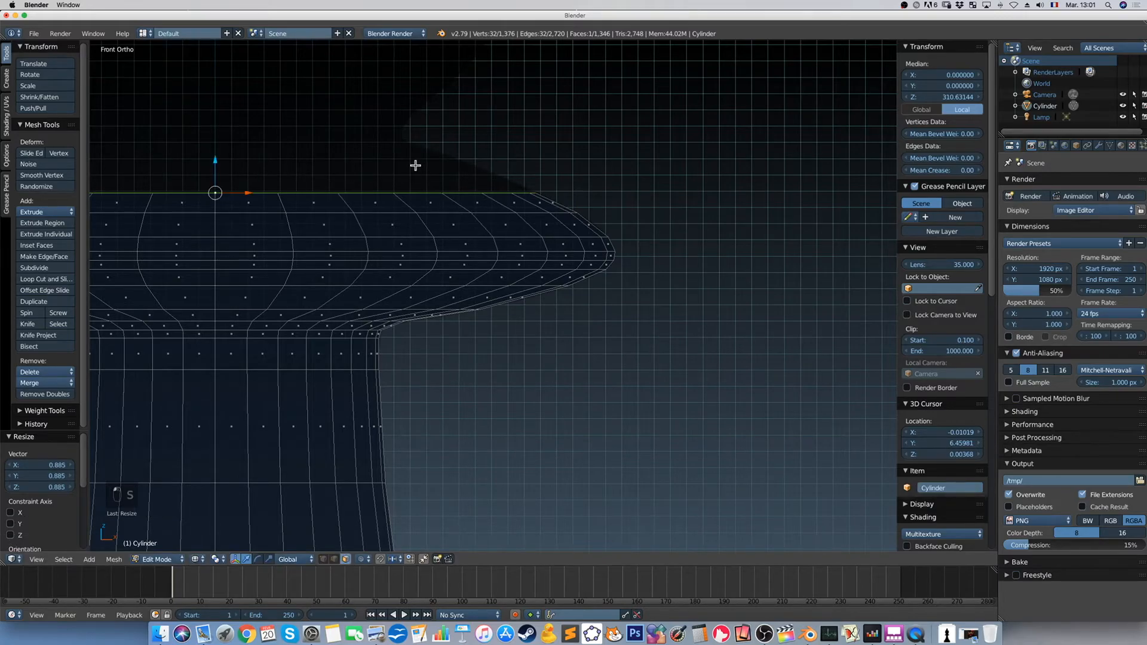
Extrude the top face 0.017 at scale 0.795, and again 0.014 at scale 0.757, to narrow the collar towards the head
key(e)
click(410, 148)
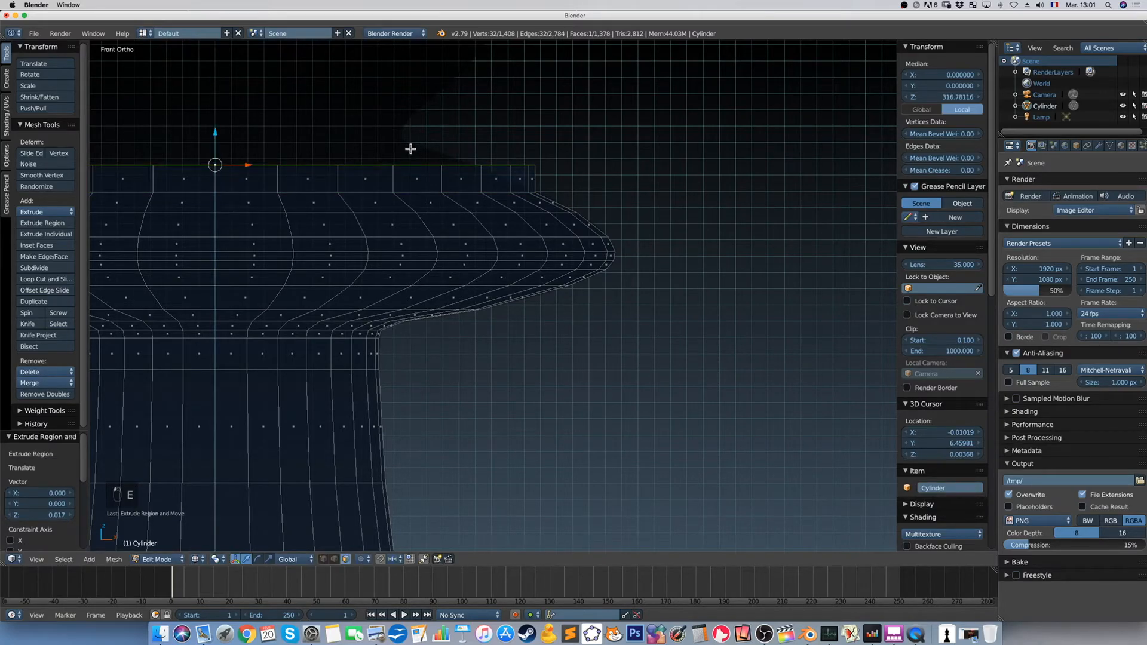
key(s)
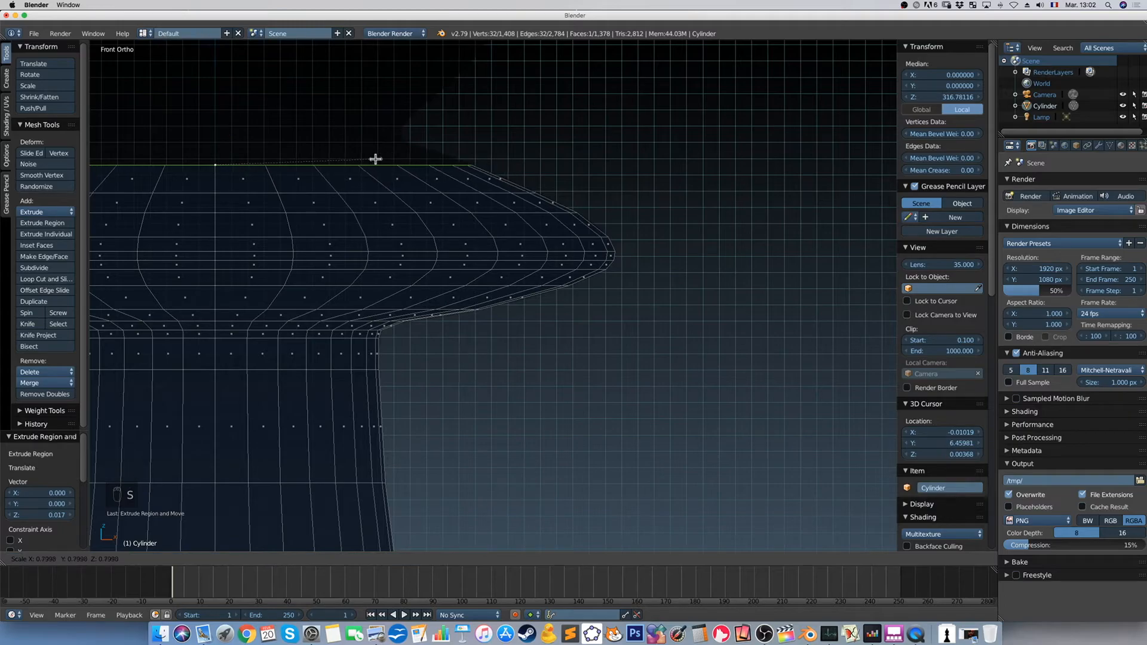
click(374, 160)
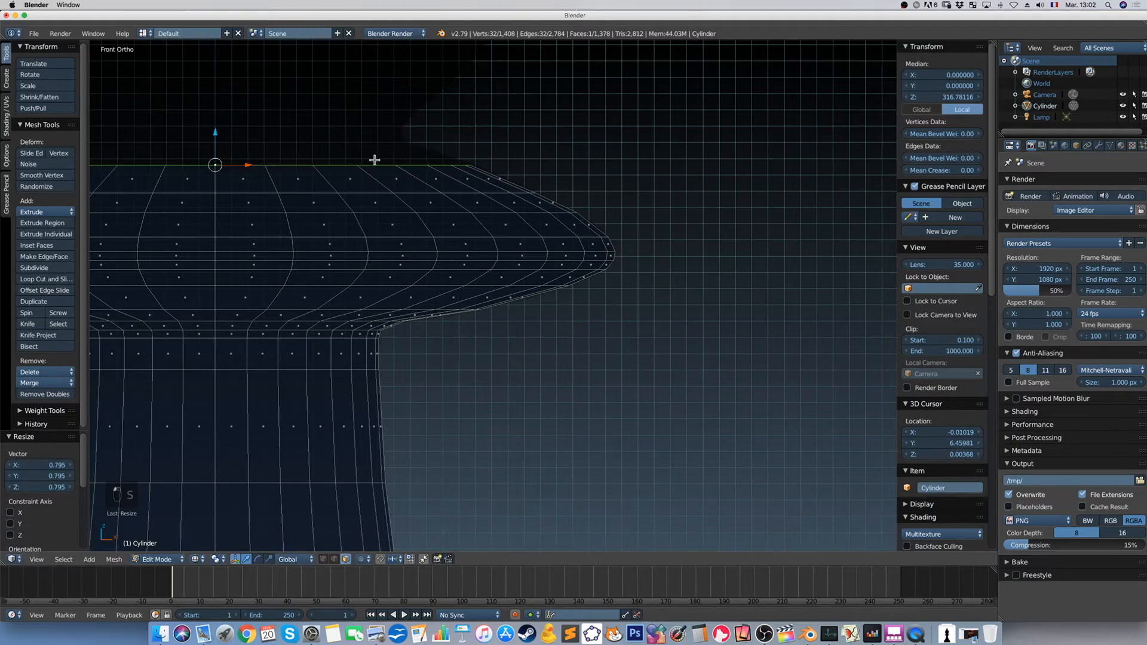
key(e)
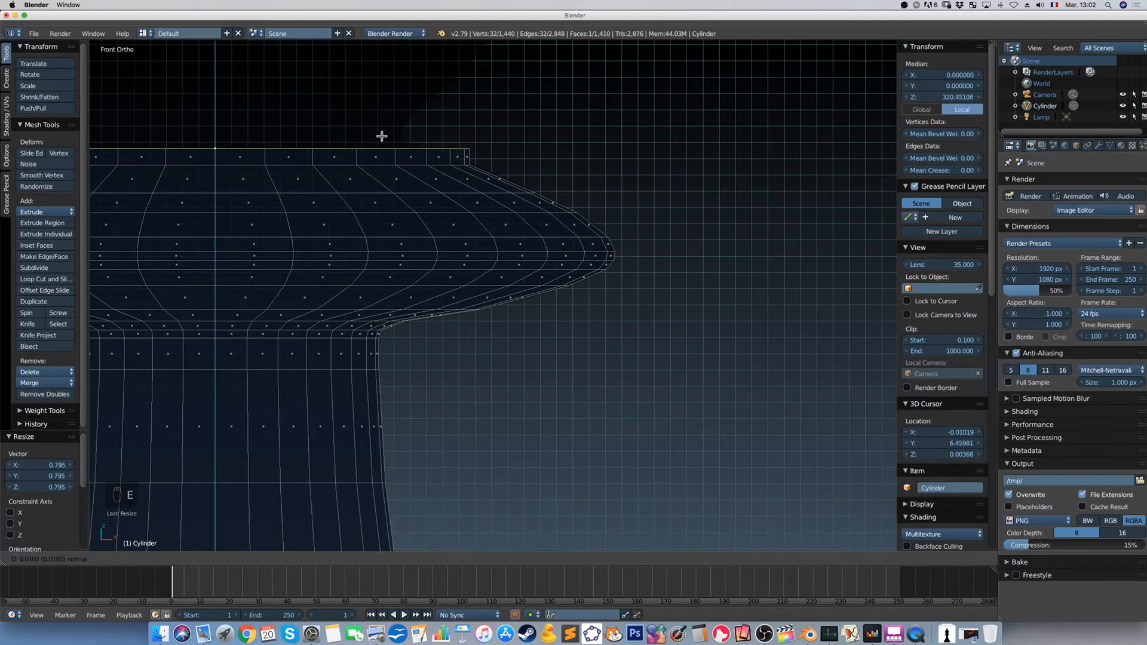
click(379, 133)
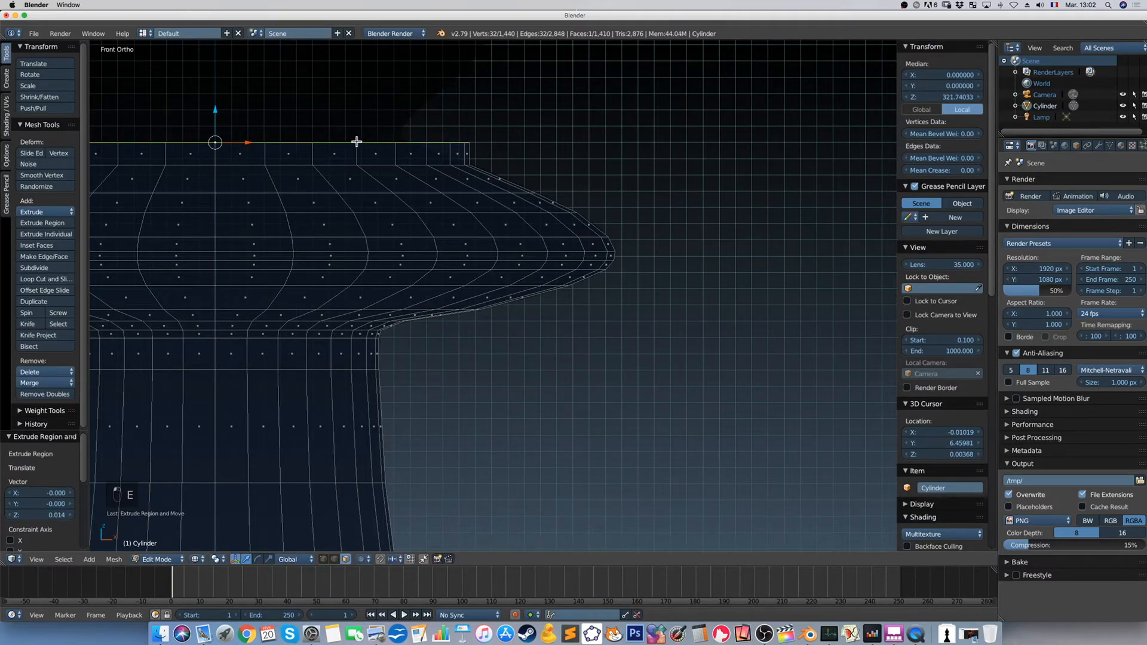
key(s)
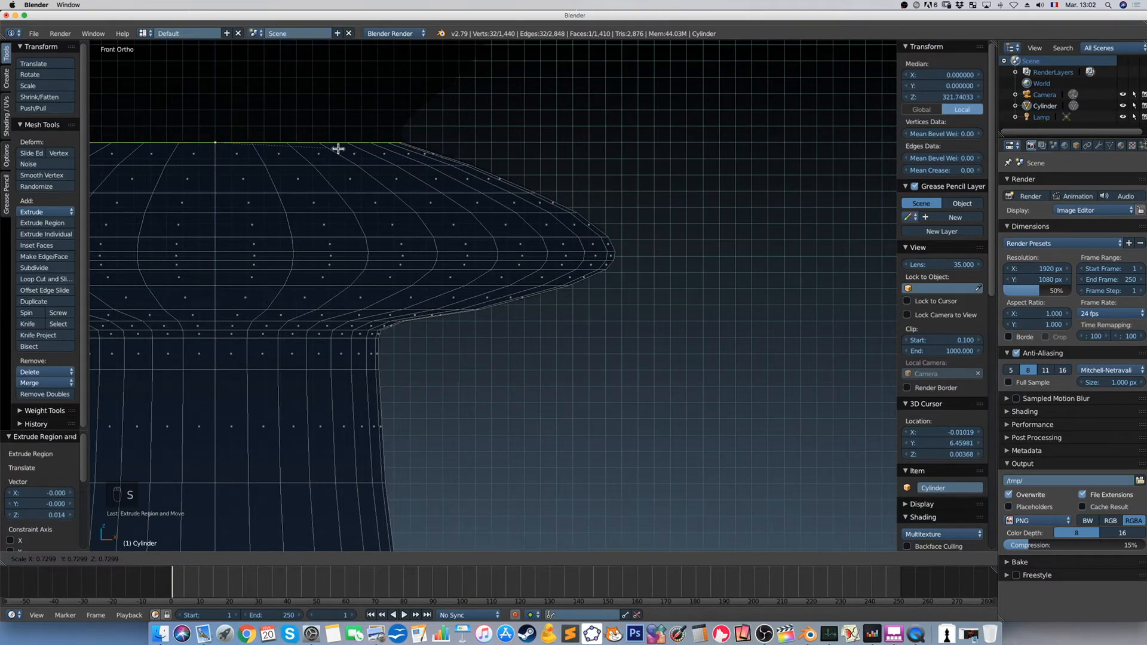
click(342, 149)
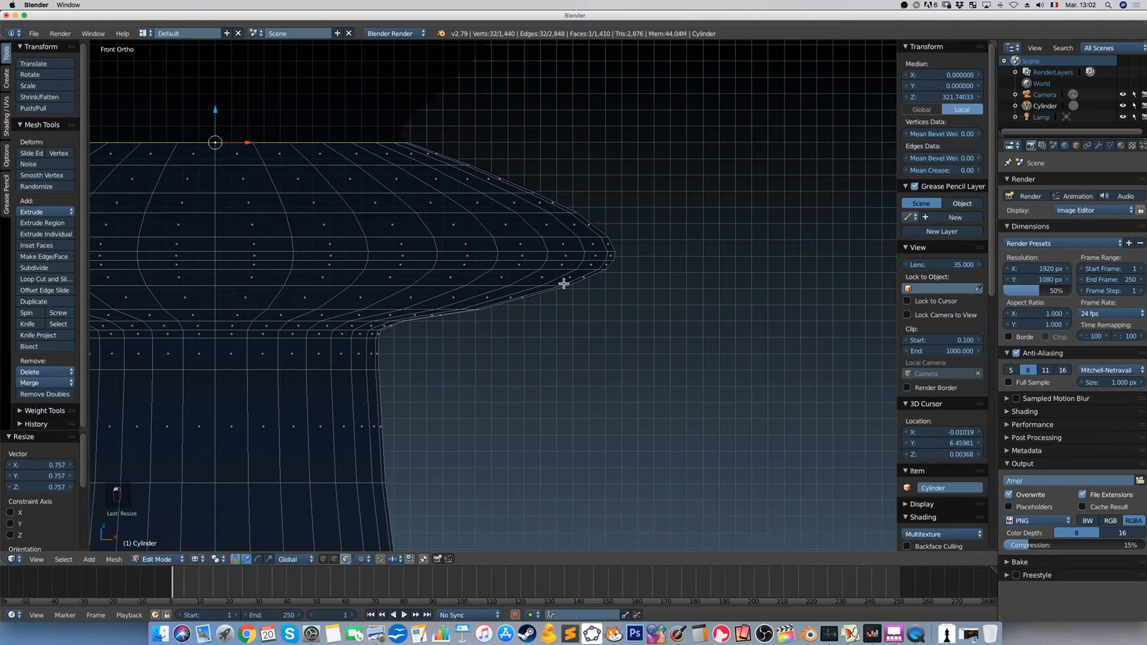
Extrude the top face 0.005 at scale 0.963, and again 0.005 at scale 1.016, to form the neck below the head
shift+middle_drag(457, 135, 597, 354)
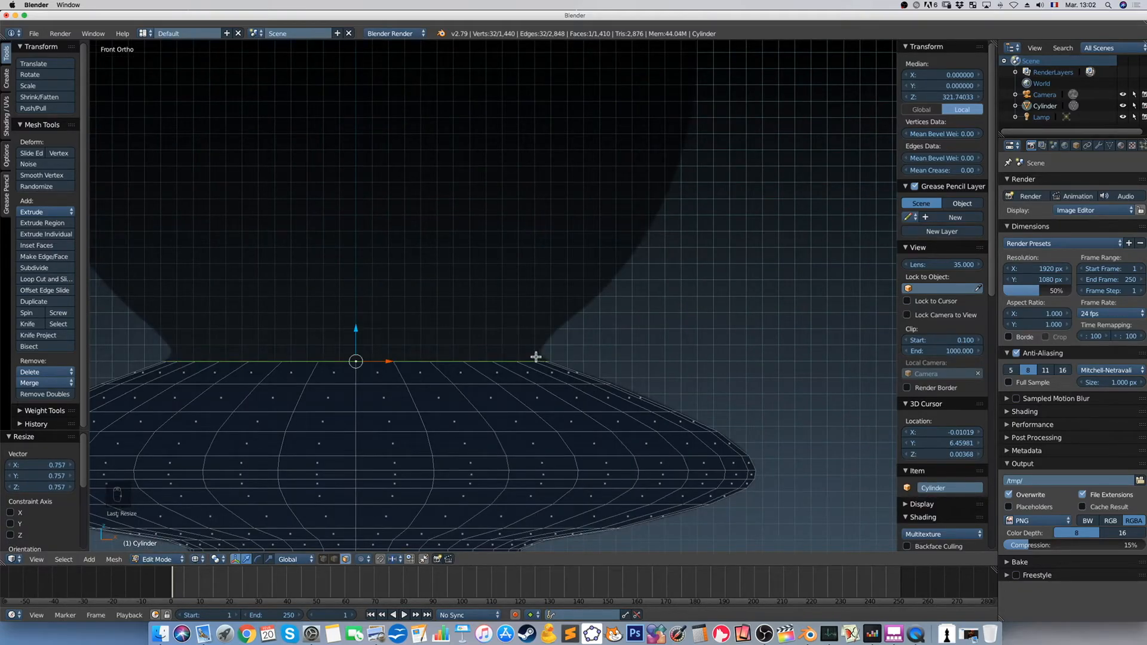
scroll(537, 329, down, 5)
scroll(537, 329, down, 6)
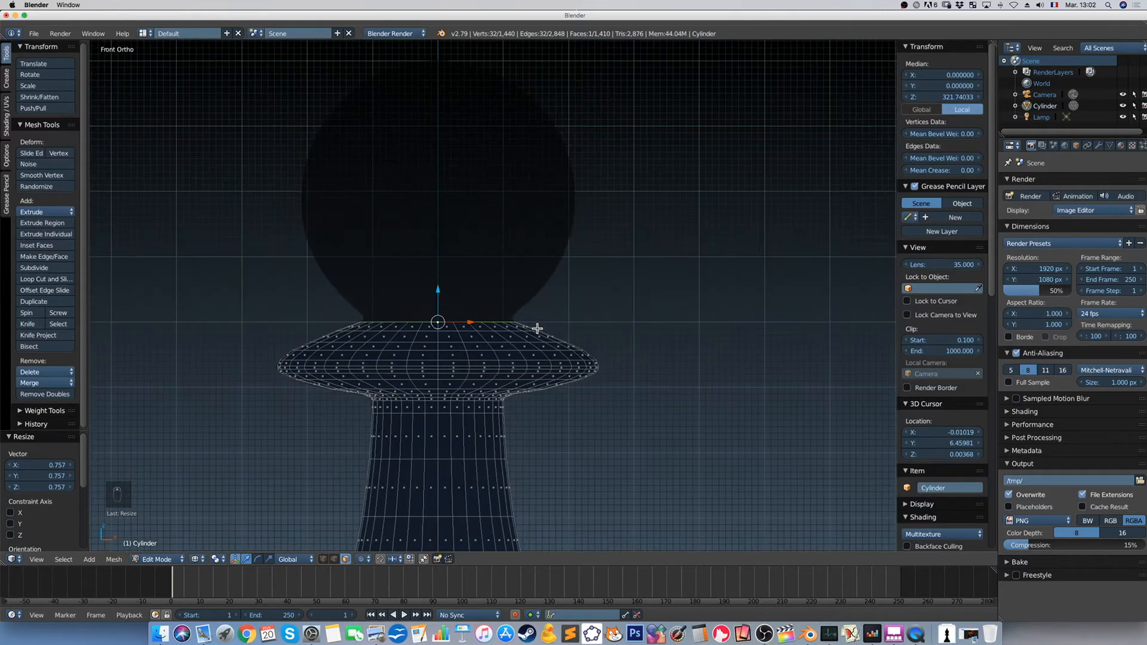
scroll(538, 328, up, 8)
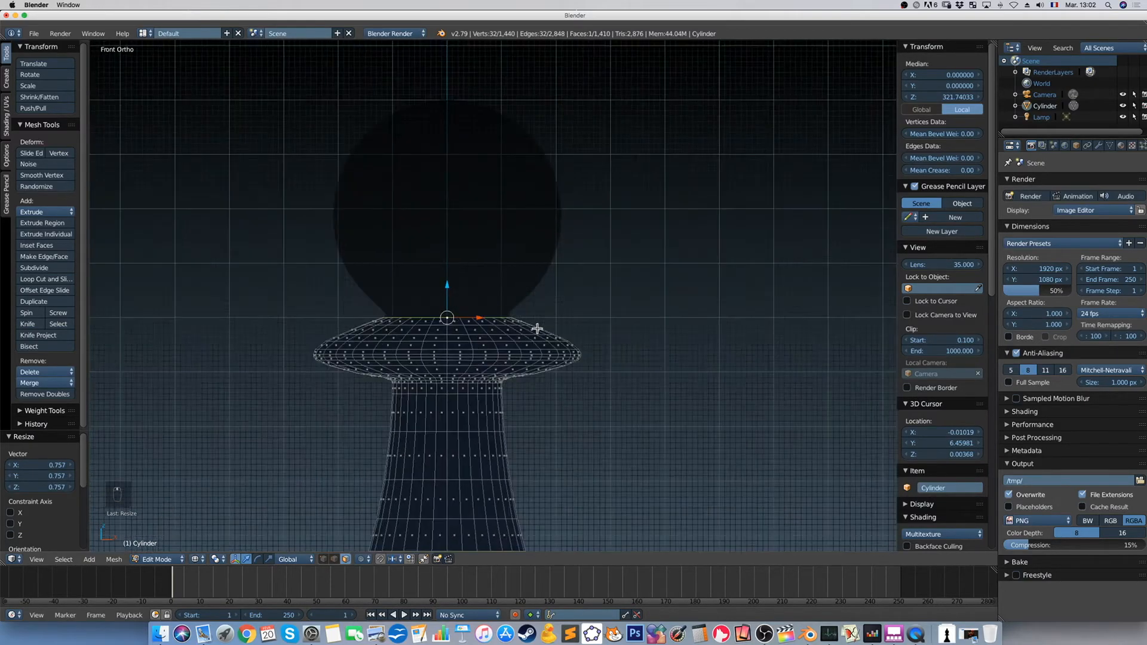
scroll(535, 332, down, 3)
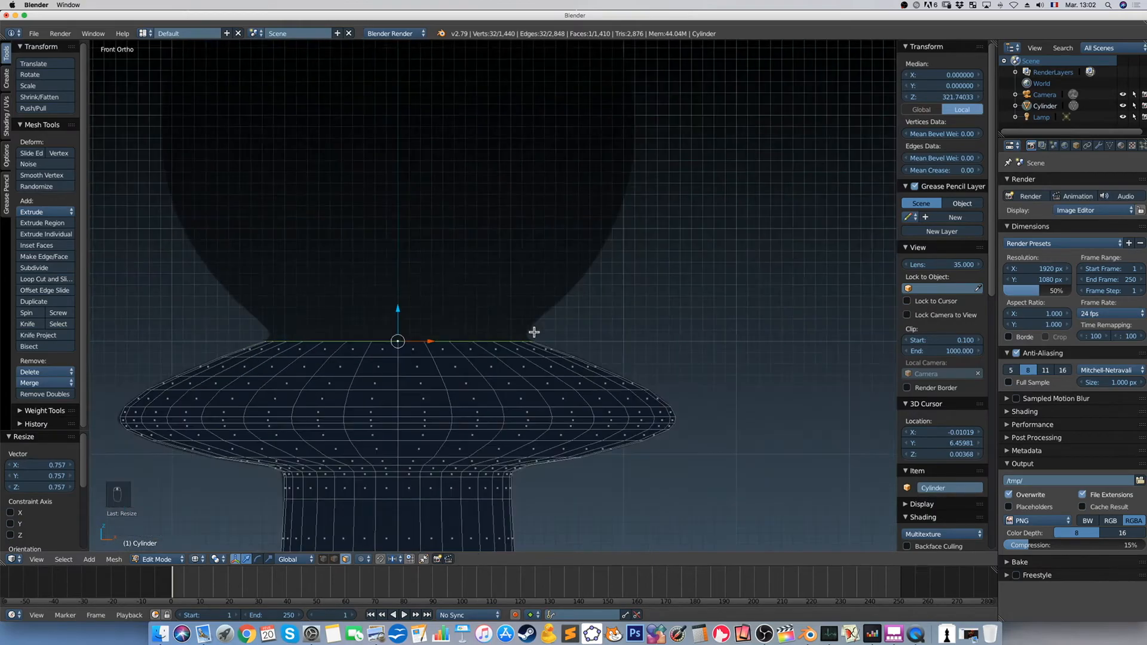
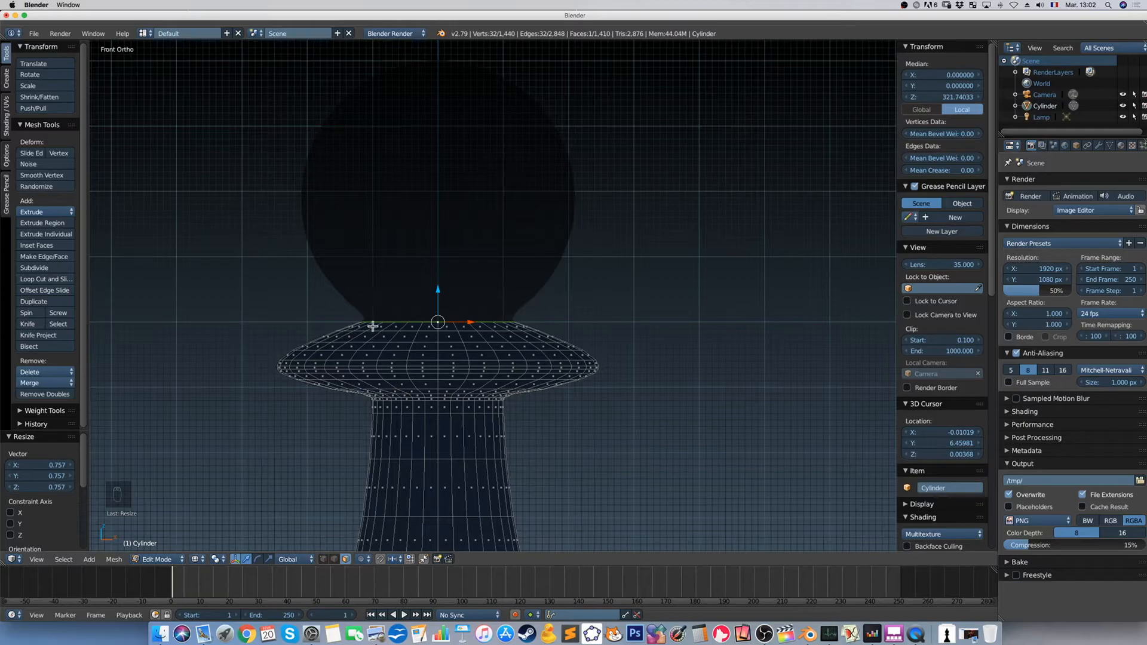
scroll(522, 314, up, 8)
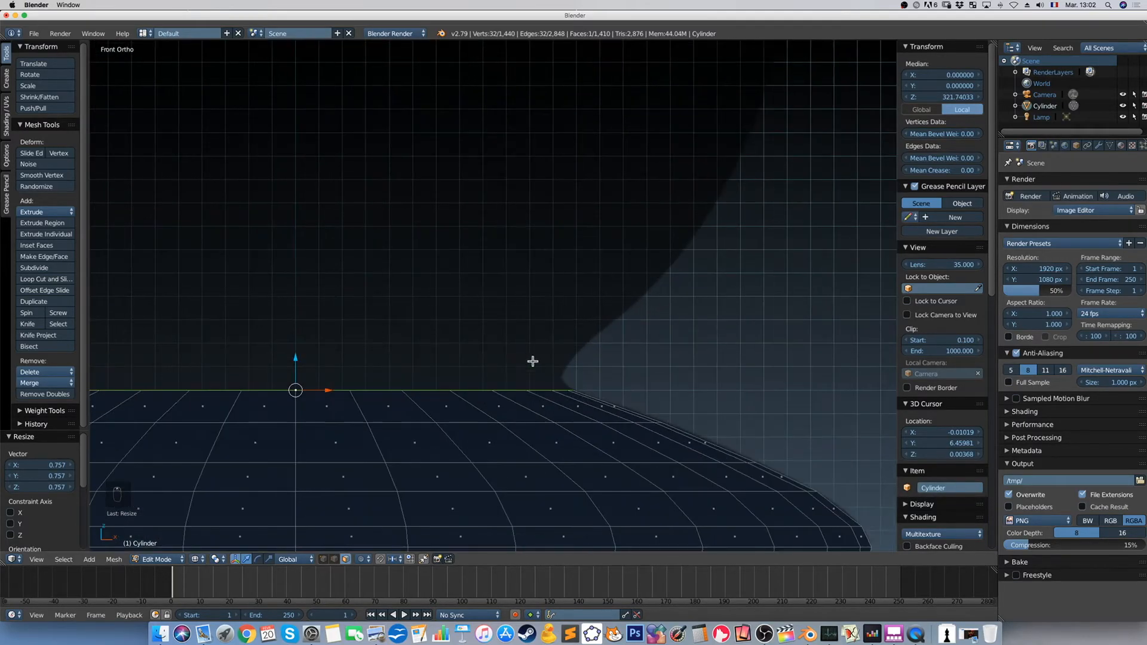
key(e)
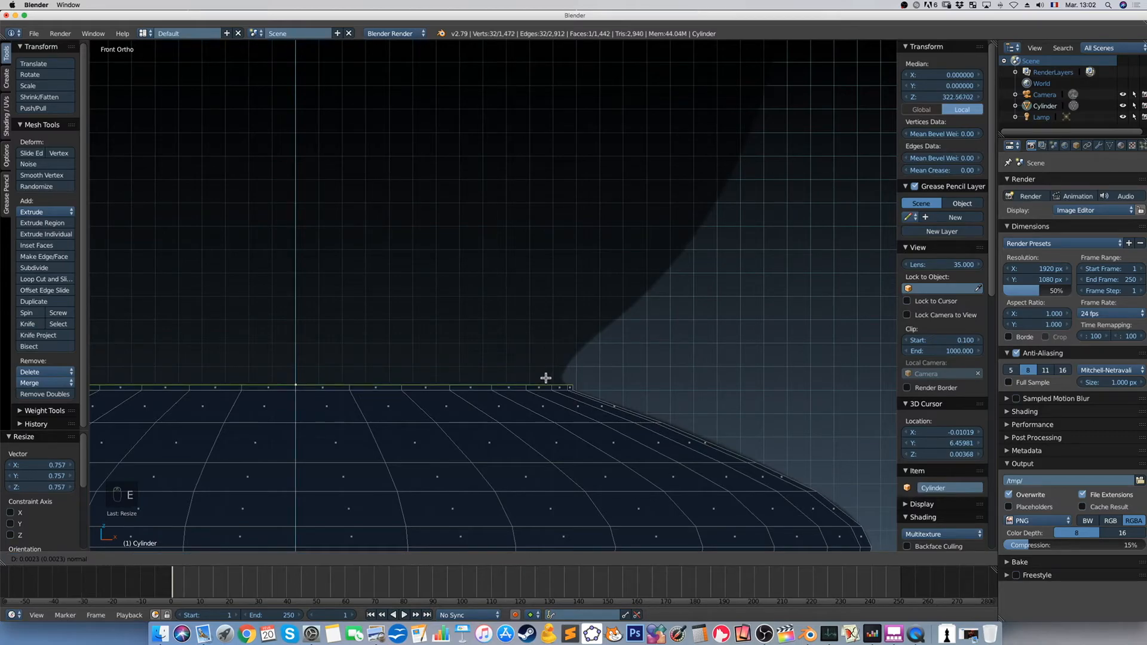
click(549, 372)
key(s)
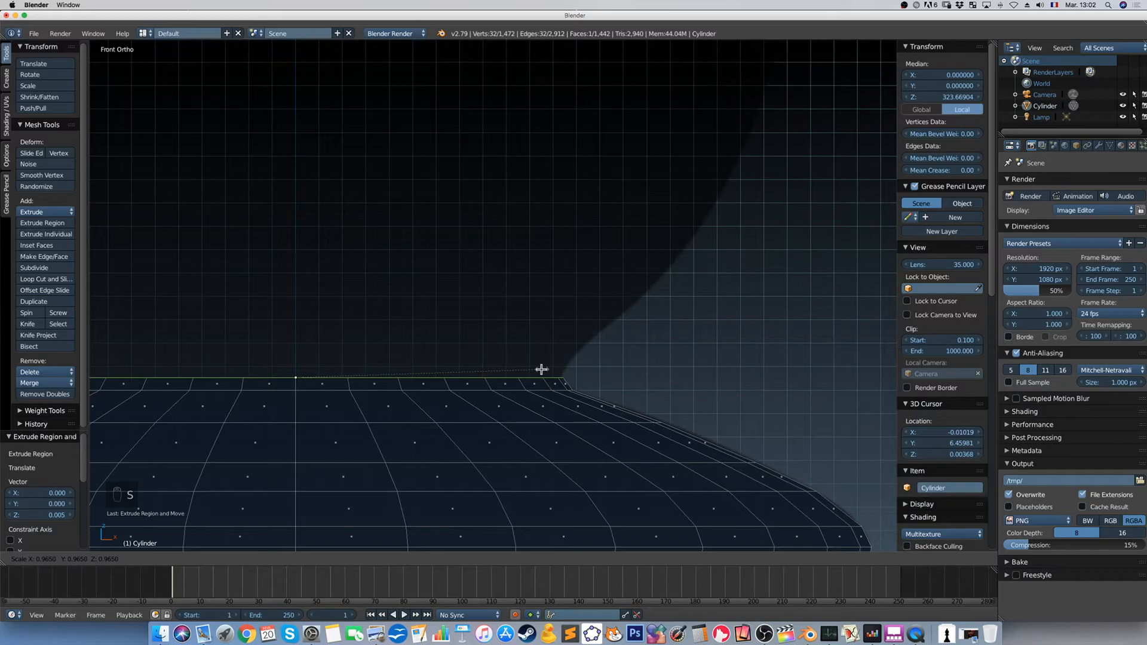
click(542, 369)
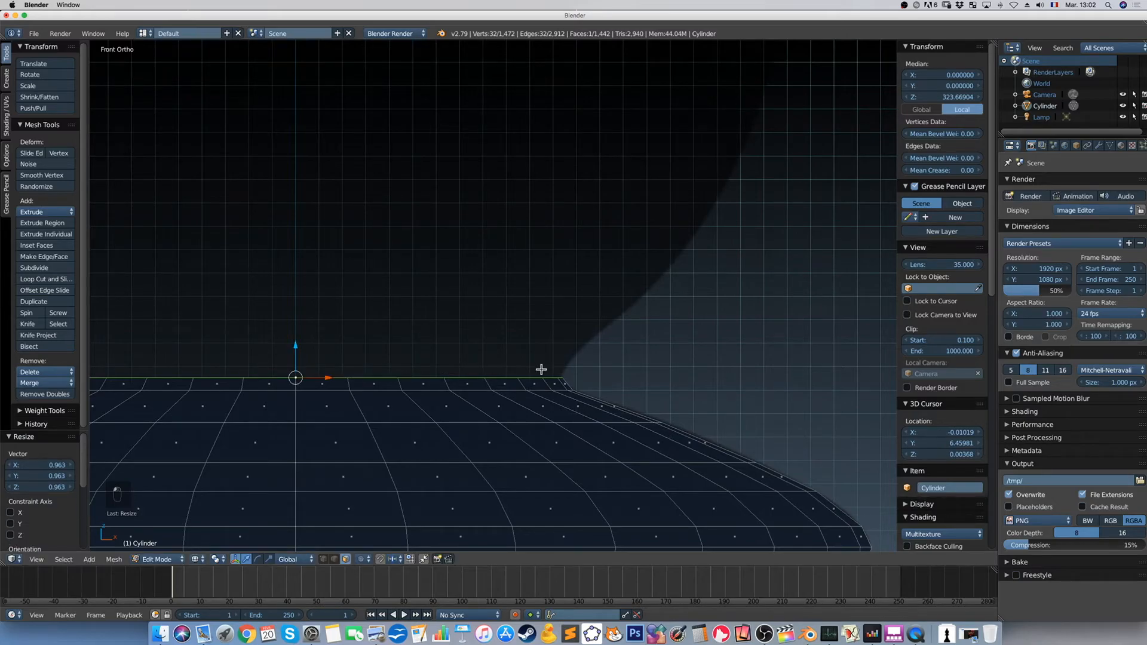
key(e)
click(543, 360)
key(s)
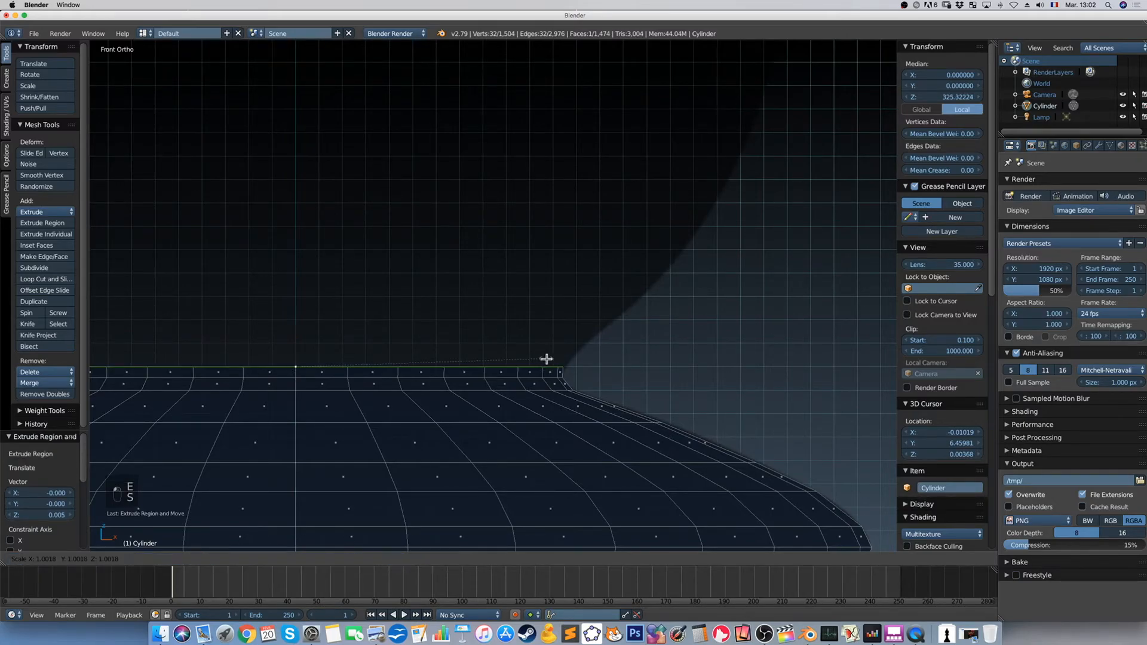
click(547, 359)
Deselect the pawn's geometry and add a UV sphere with 32 segments, 16 rings and size 1 to the same mesh
scroll(635, 372, down, 9)
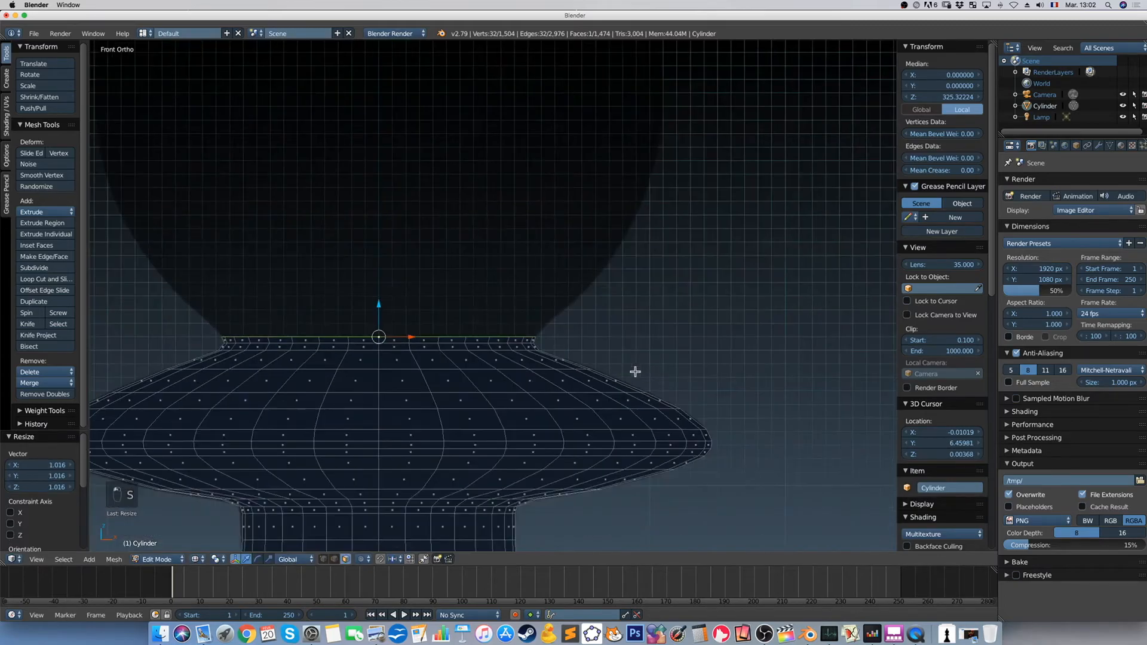
scroll(636, 372, down, 3)
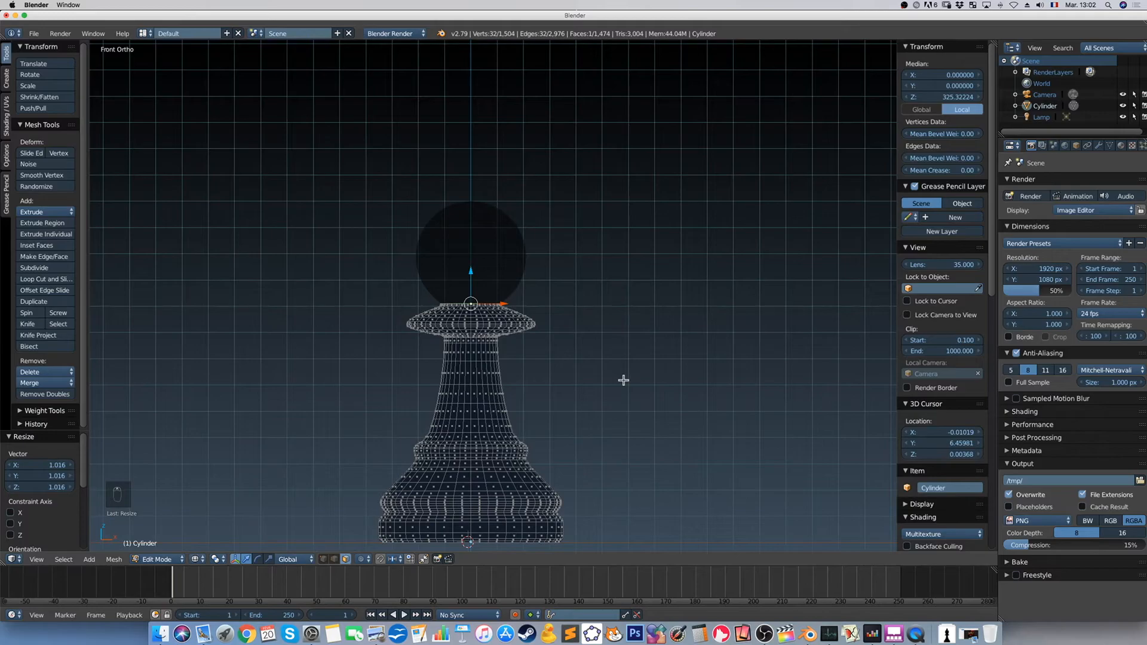
mouse_move(623, 380)
middle_down()
mouse_move(571, 410)
mouse_move(532, 412)
mouse_move(520, 389)
mouse_move(639, 386)
middle_up()
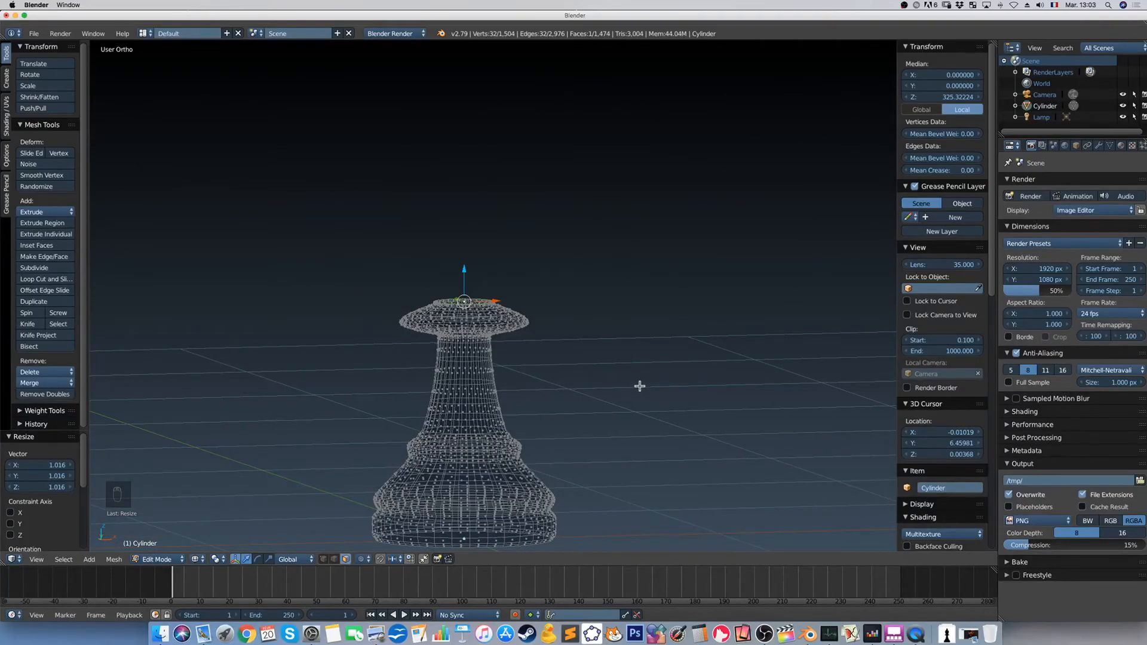
scroll(639, 386, down, 2)
scroll(514, 295, up, 4)
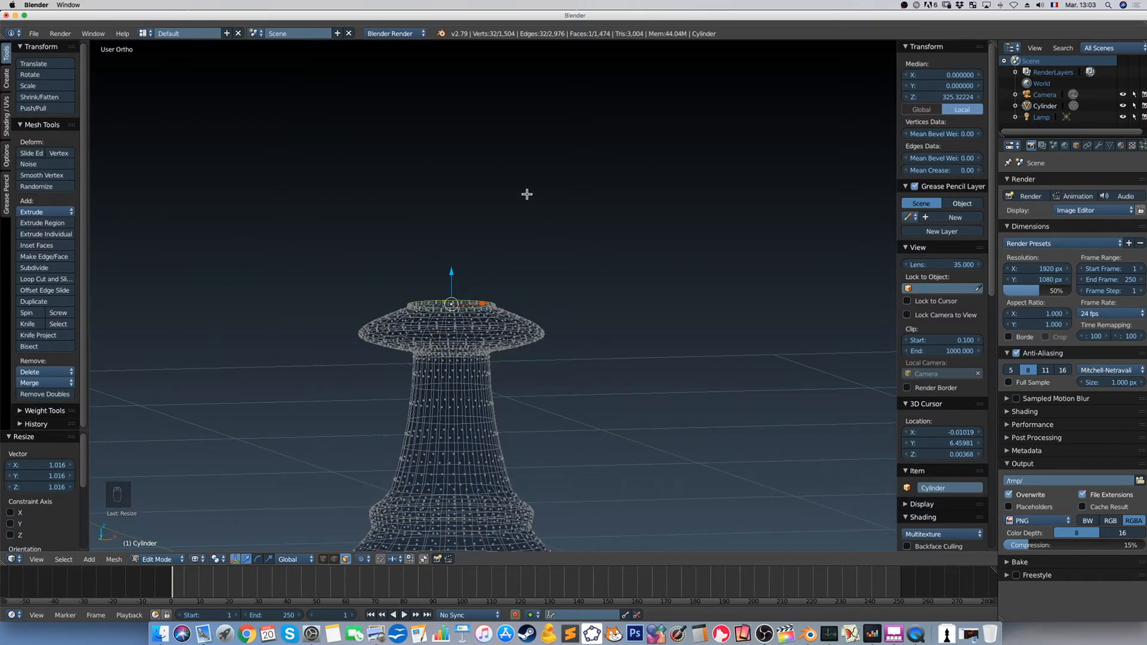
key(shift+a)
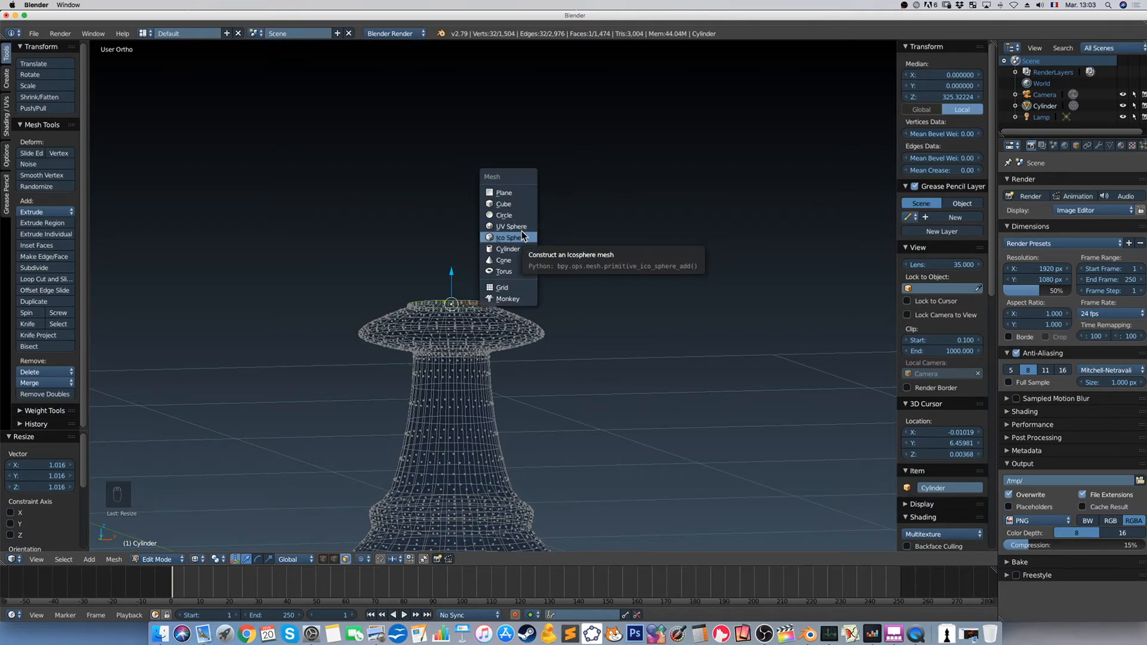
key(a)
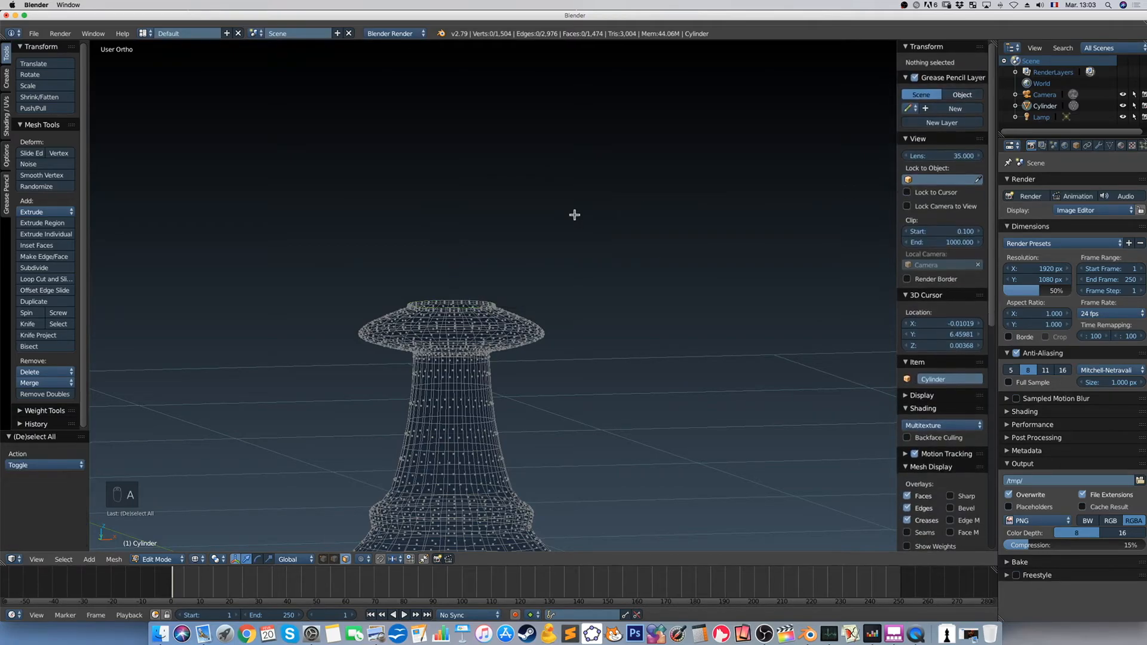
key(shift+a)
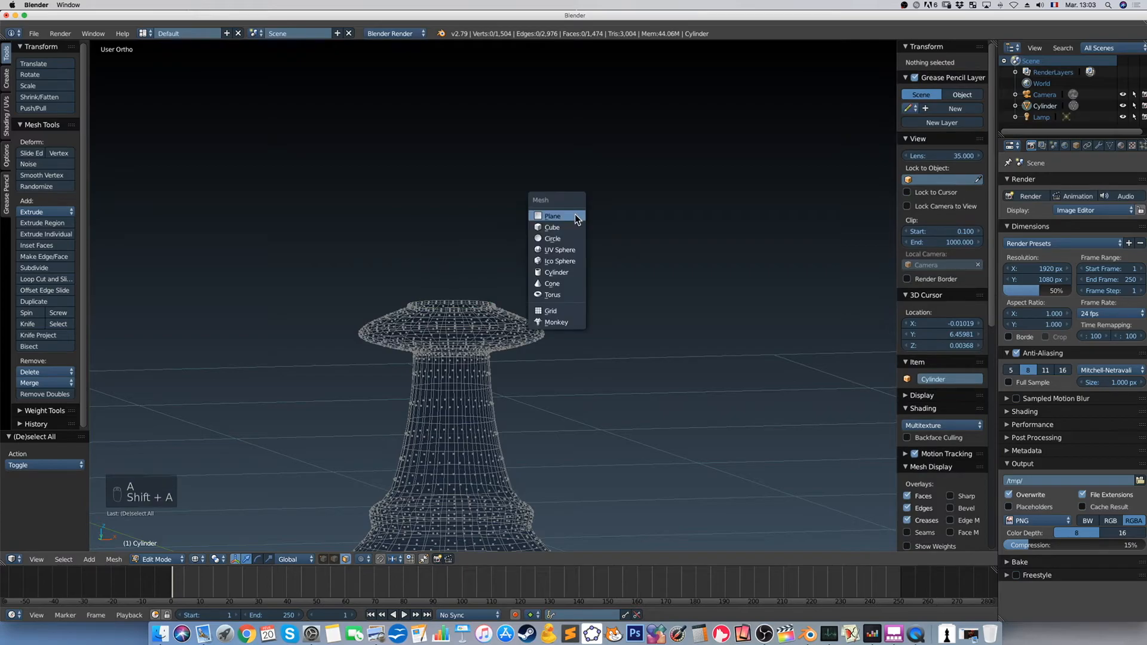
click(569, 250)
scroll(402, 277, down, 2)
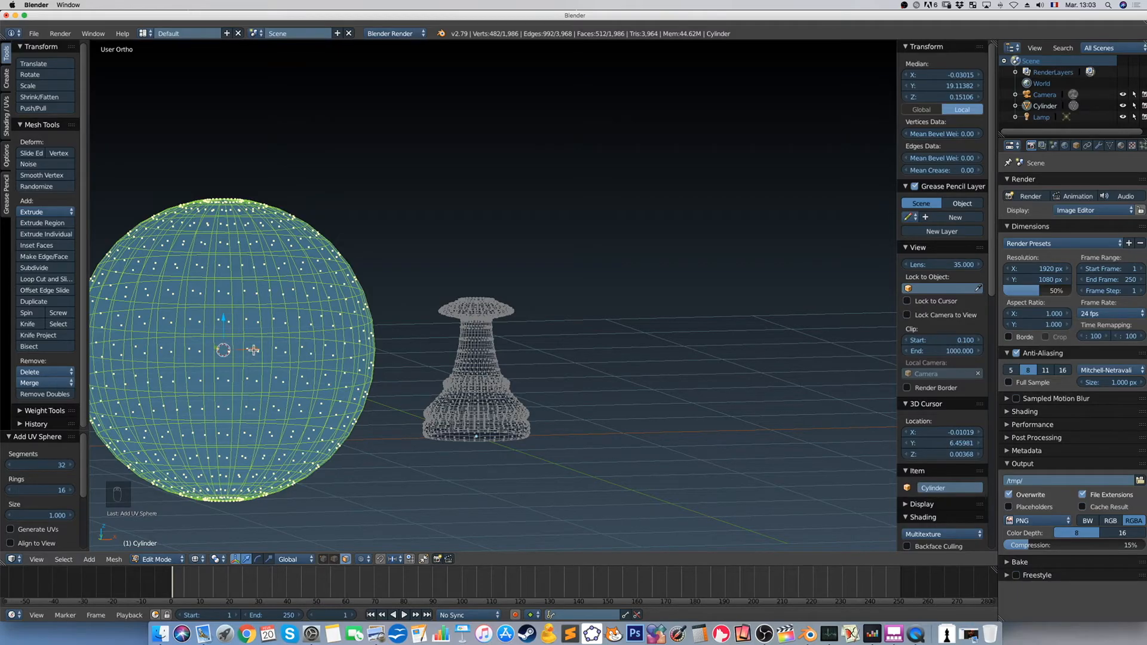
Try to move the sphere along X and raise it 1.221 along Z
key(g)
key(x)
click(353, 299)
drag(325, 321, 325, 136)
Set the sphere's median position to X 0, Y 0 and Z 5
click(968, 77)
text(0)
key(Tab)
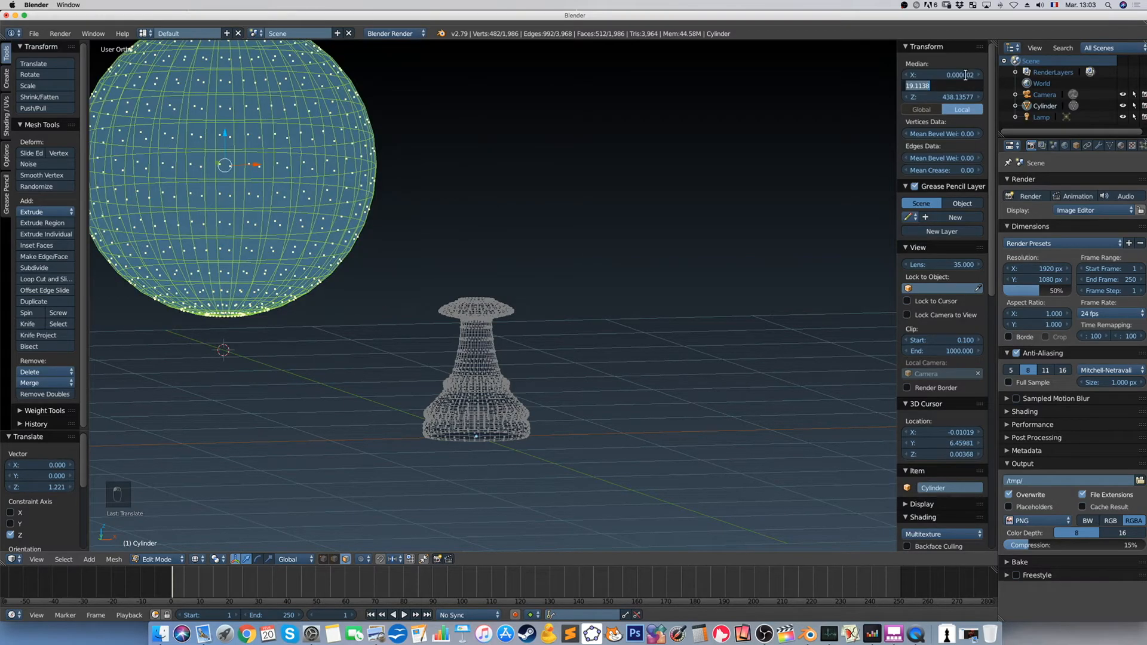
text(0)
key(Tab)
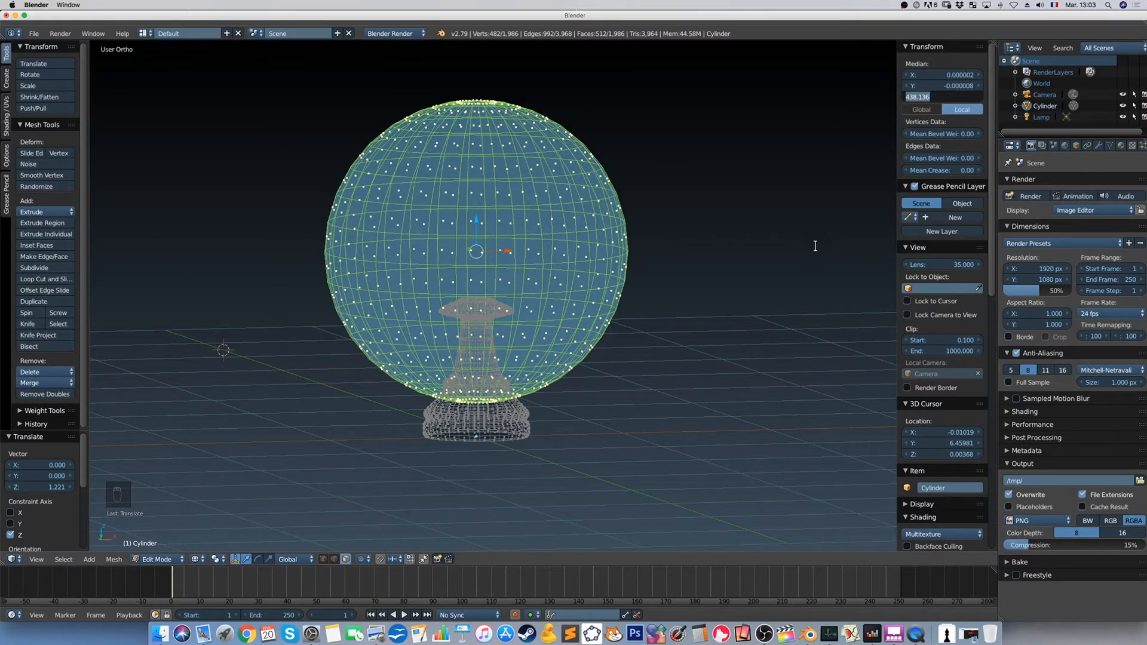
text(s)
key(Return)
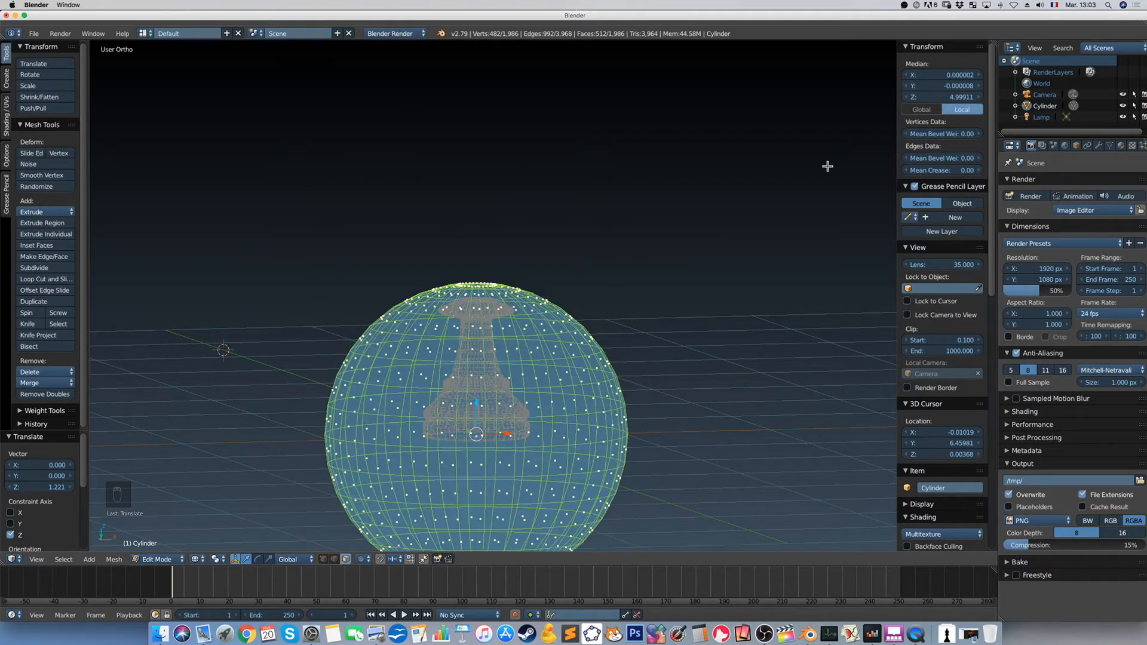
Scale the selected UV sphere by 0.380 and raise it along Z until it sits above the pawn's collar
key(s)
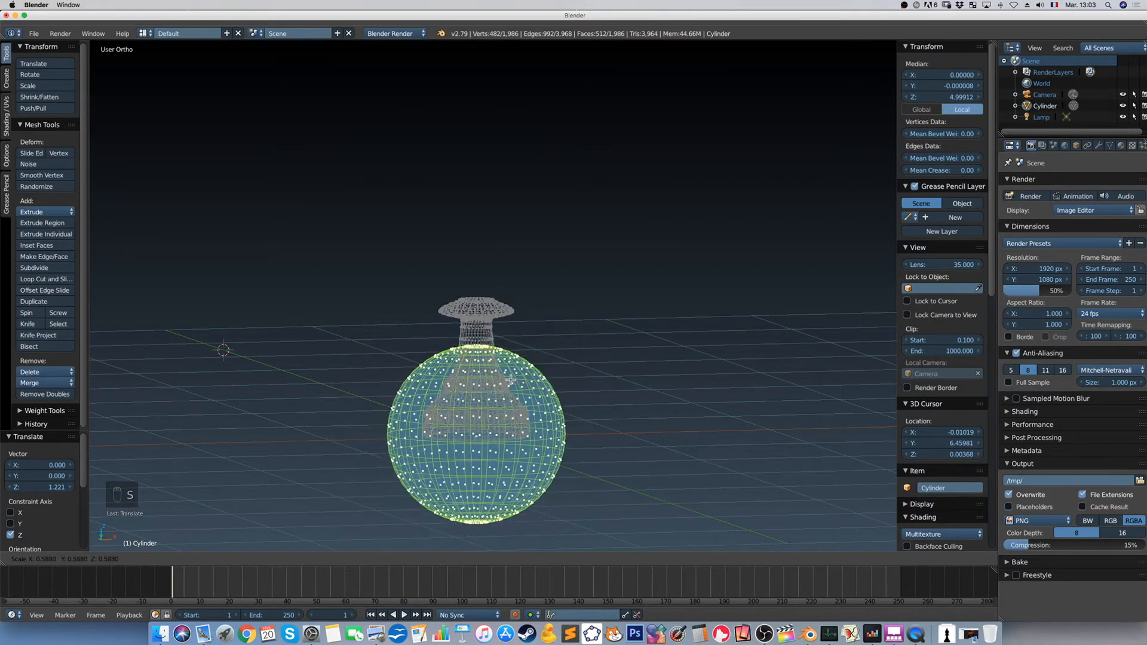
click(465, 384)
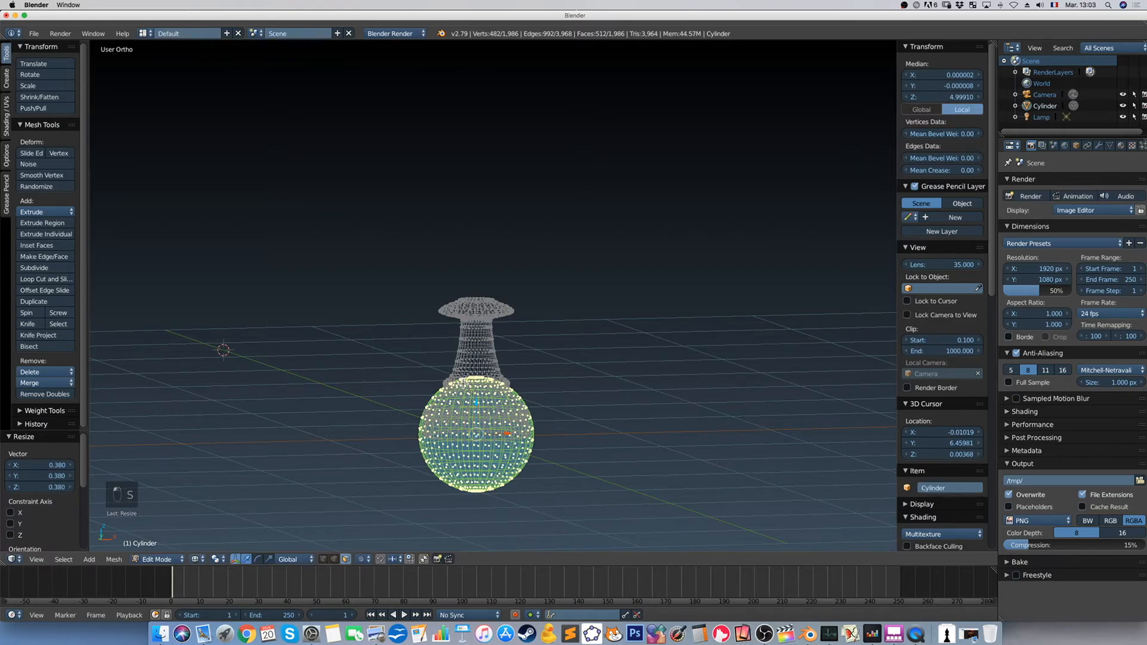
key(g)
key(z)
click(483, 203)
Scale the sphere by 0.707 and lower it 0.193 along Z onto the top of the collar
key(s)
click(509, 246)
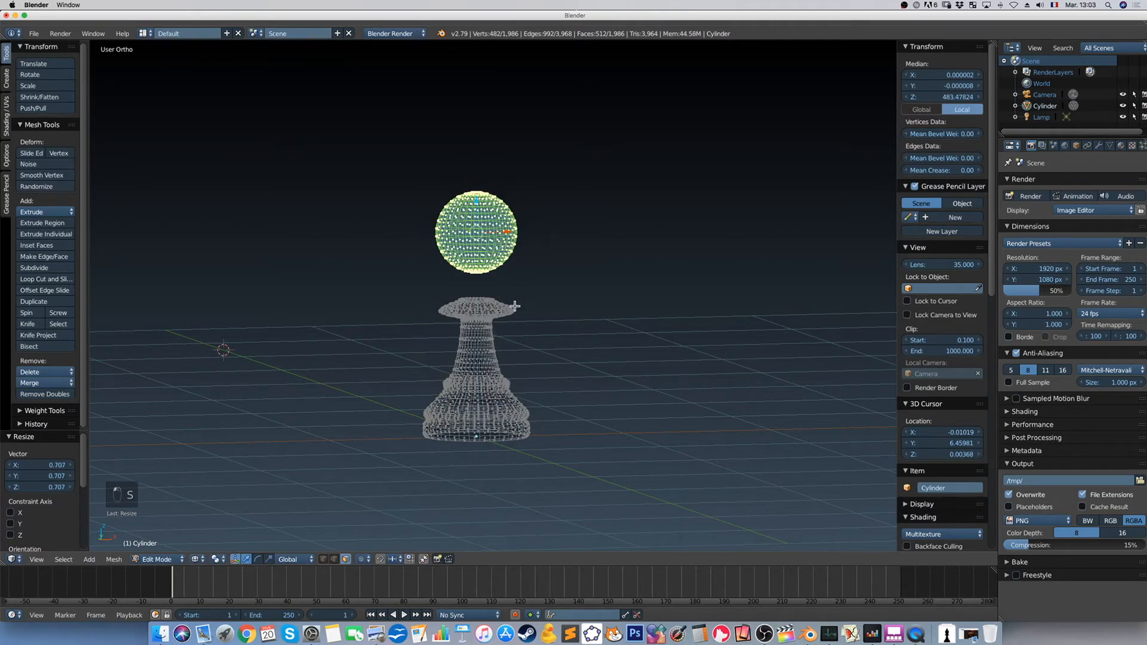
scroll(515, 306, up, 5)
key(g)
key(z)
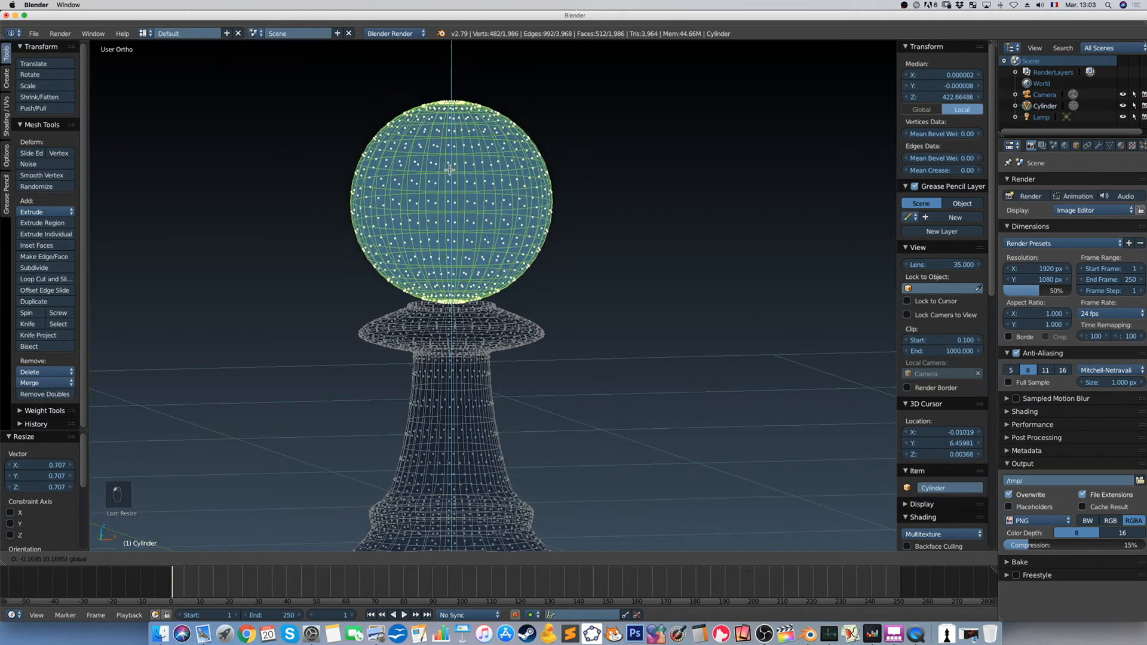
click(450, 175)
In front view, scale the sphere by 0.708 and lower it 0.071 along Z to match the reference head
key(KP_1)
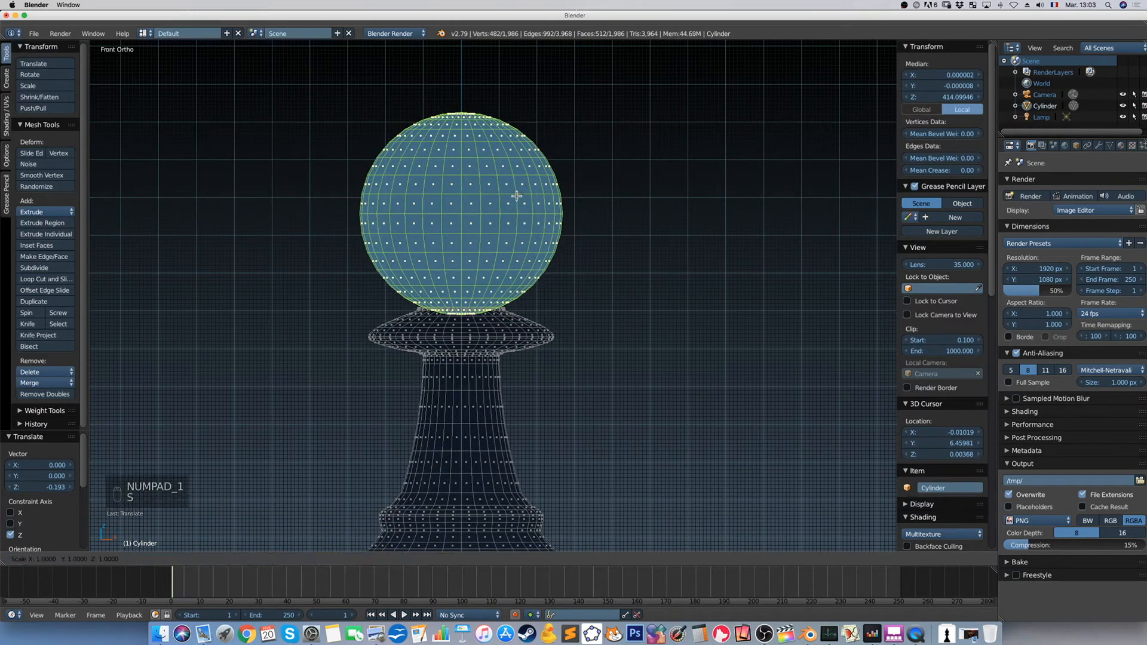
key(s)
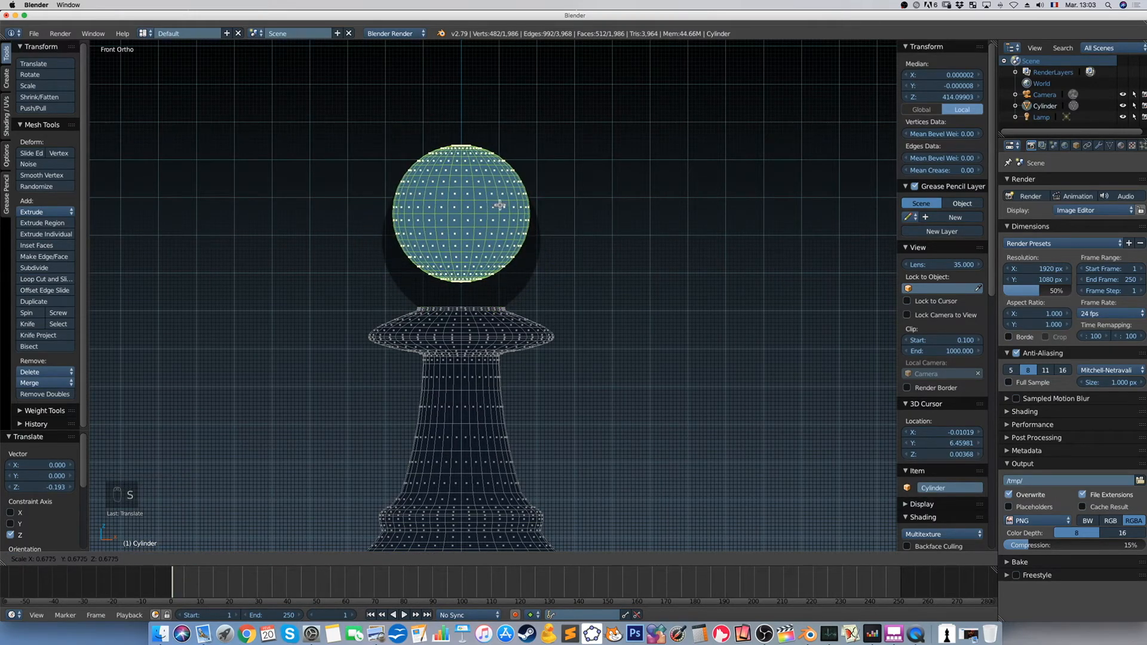
click(501, 204)
key(g)
key(z)
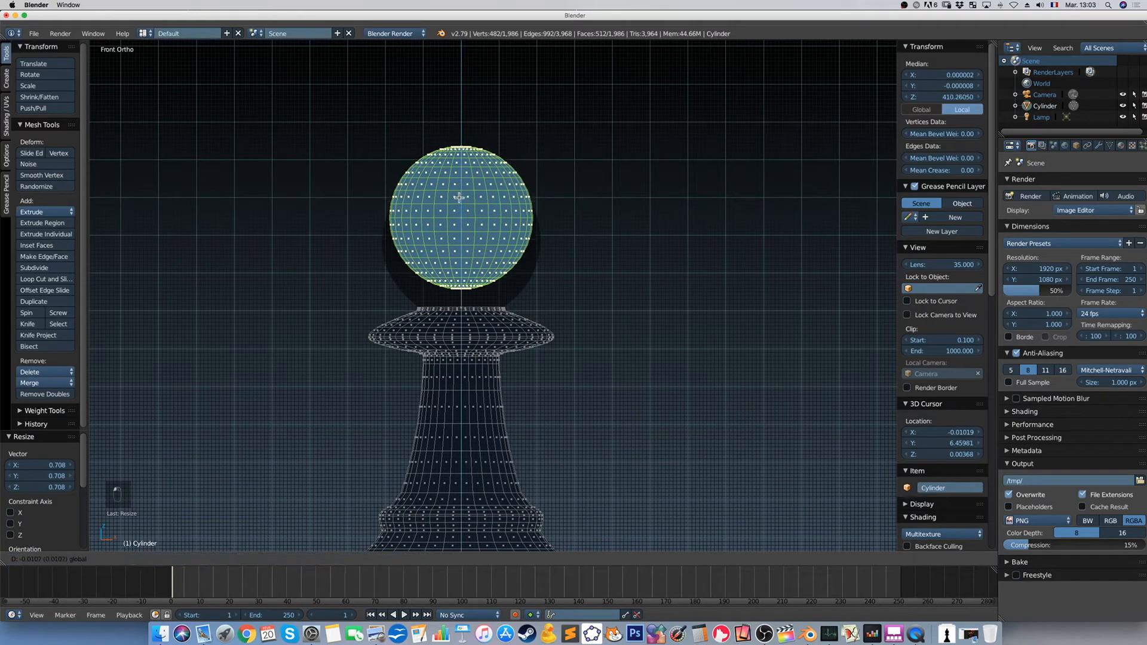
click(458, 207)
Scale the sphere by 1.106 and raise it 0.009 along Z to fit the head silhouette
key(s)
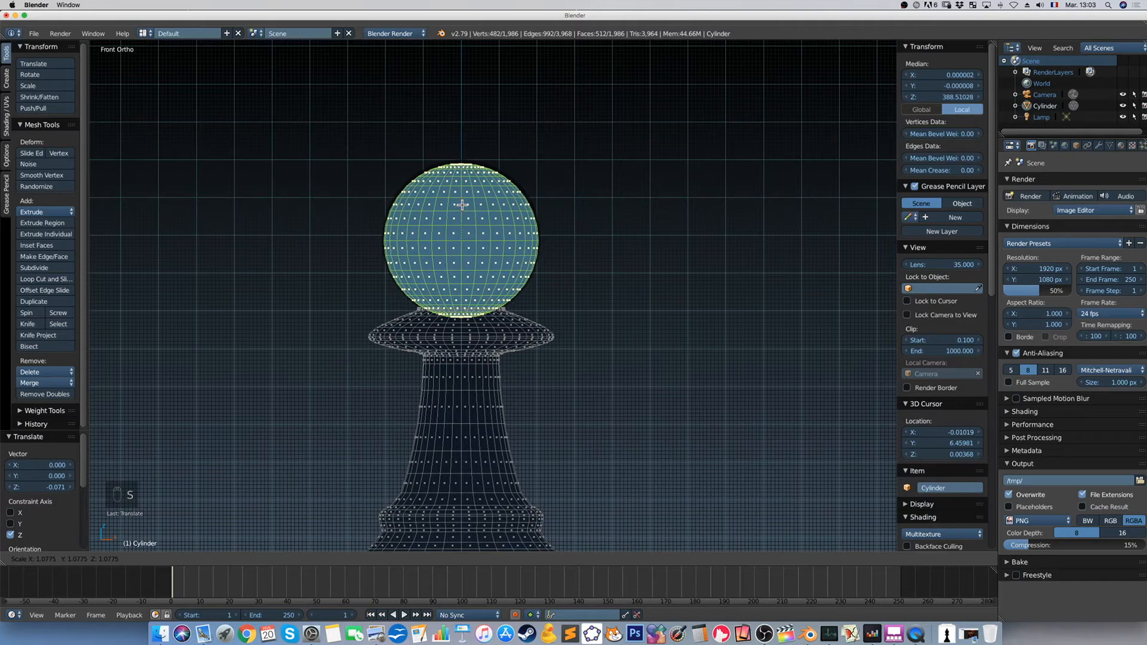
click(463, 204)
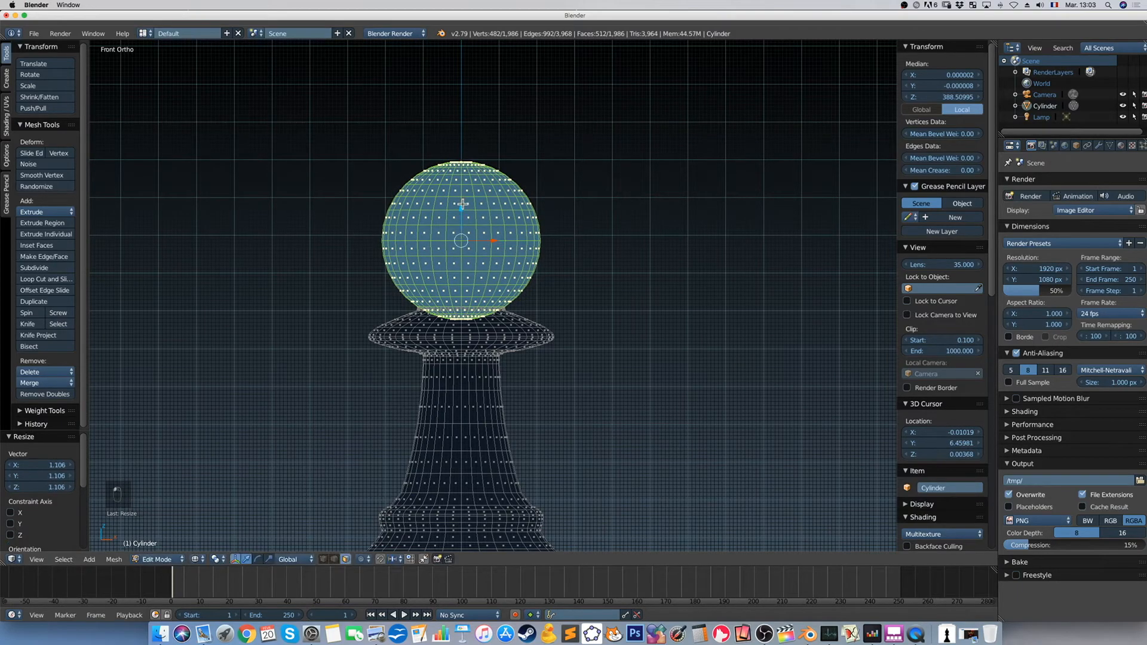
scroll(517, 299, up, 5)
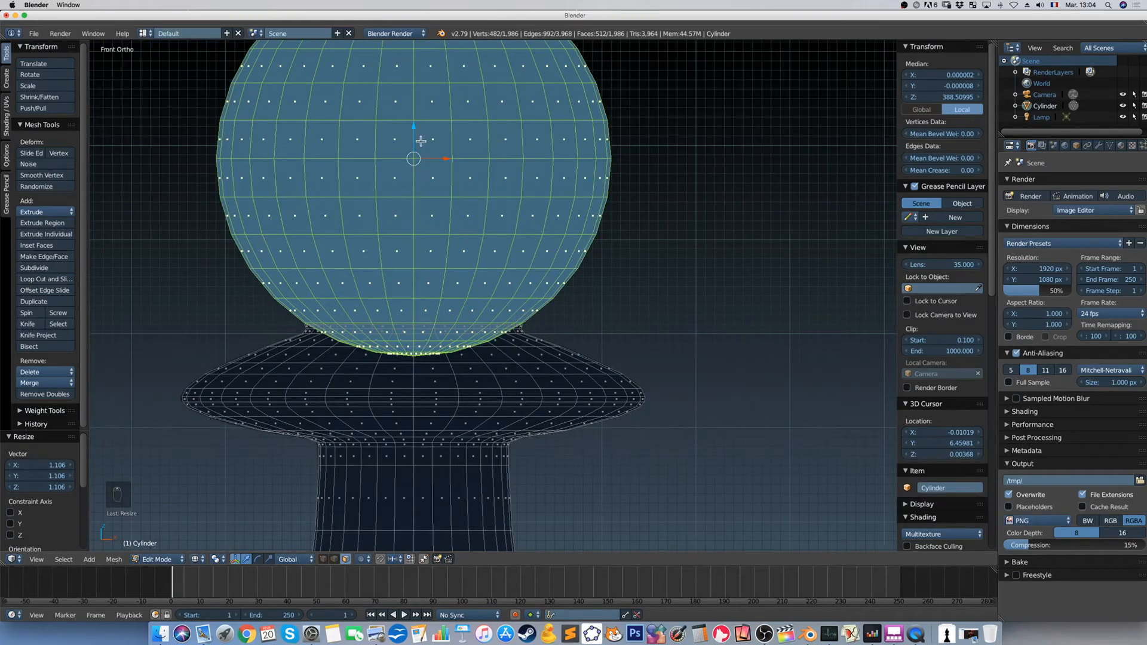
drag(415, 125, 416, 119)
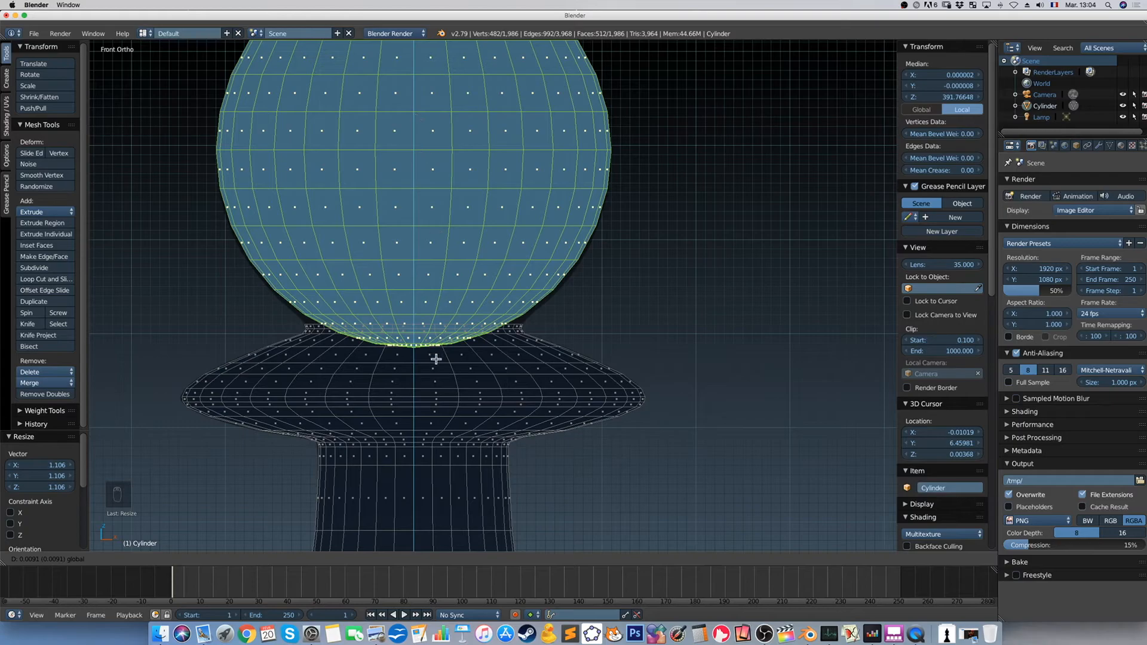
click(347, 326)
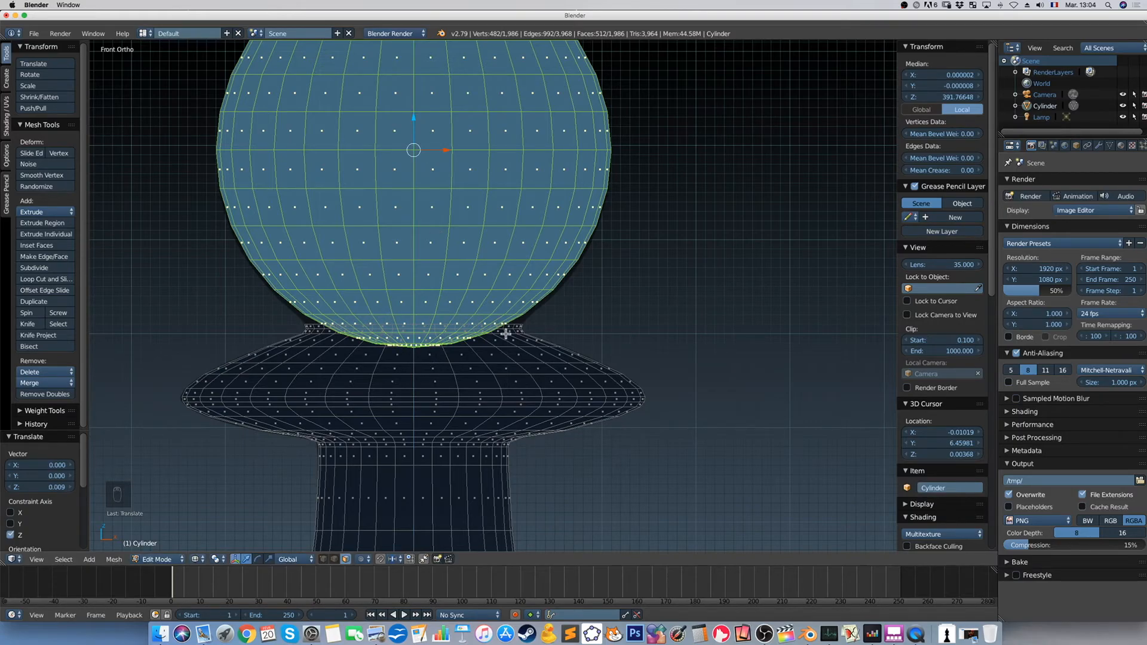
Raise the sphere 0.066 along Z, and lower it 0.019, leaving a gap above the collar
scroll(372, 248, down, 2)
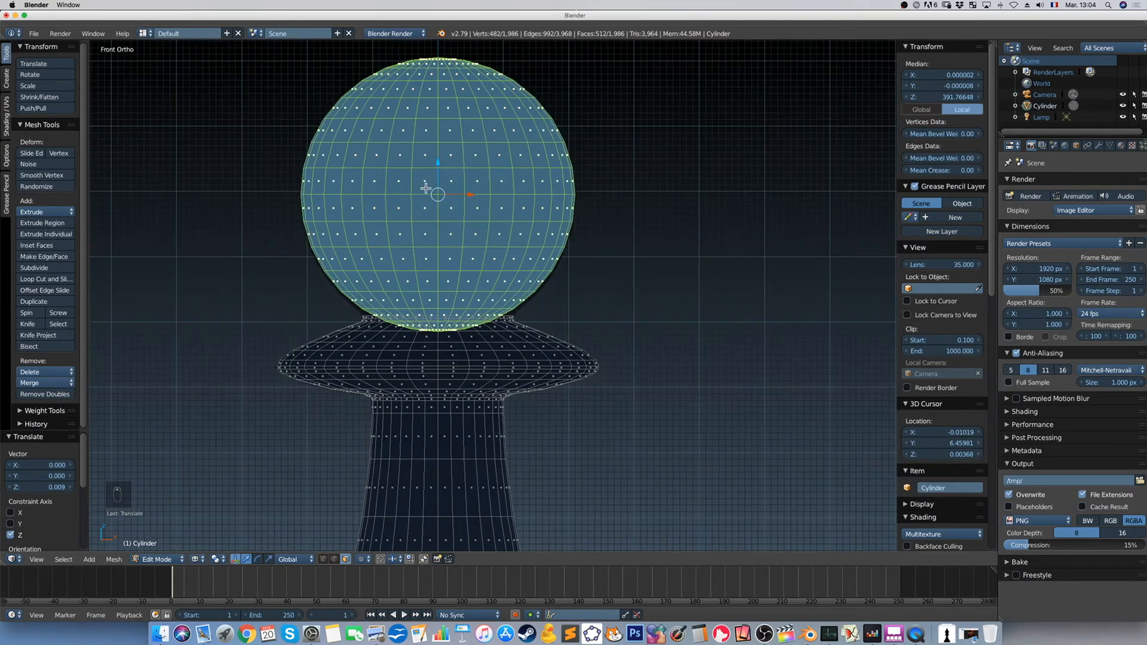
key(g)
key(z)
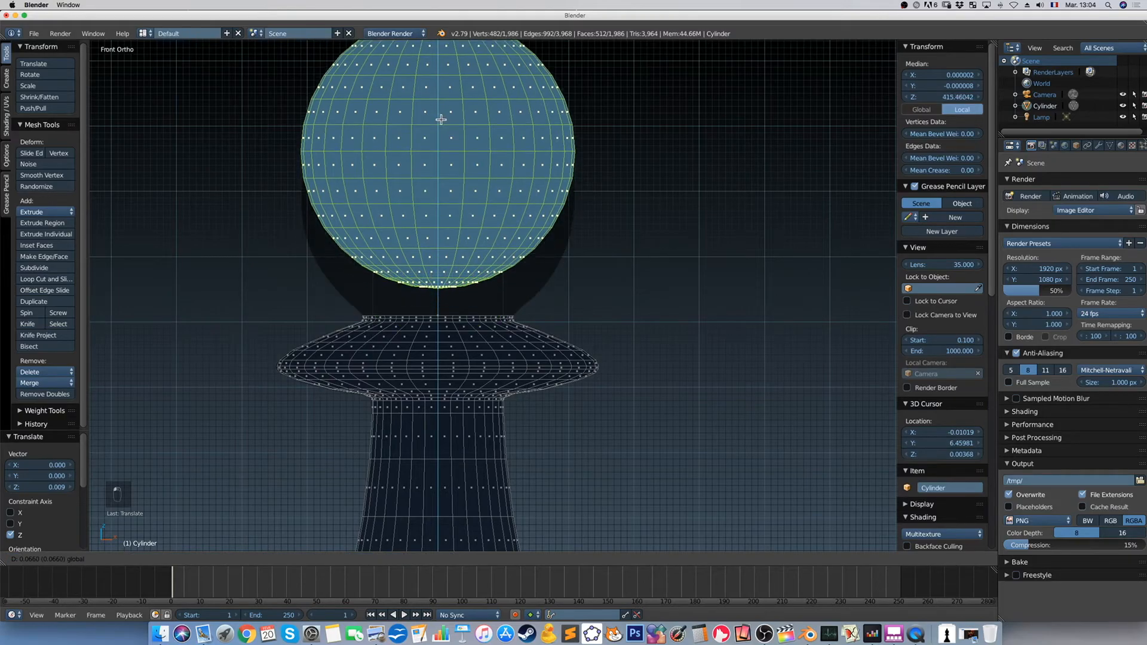
click(441, 119)
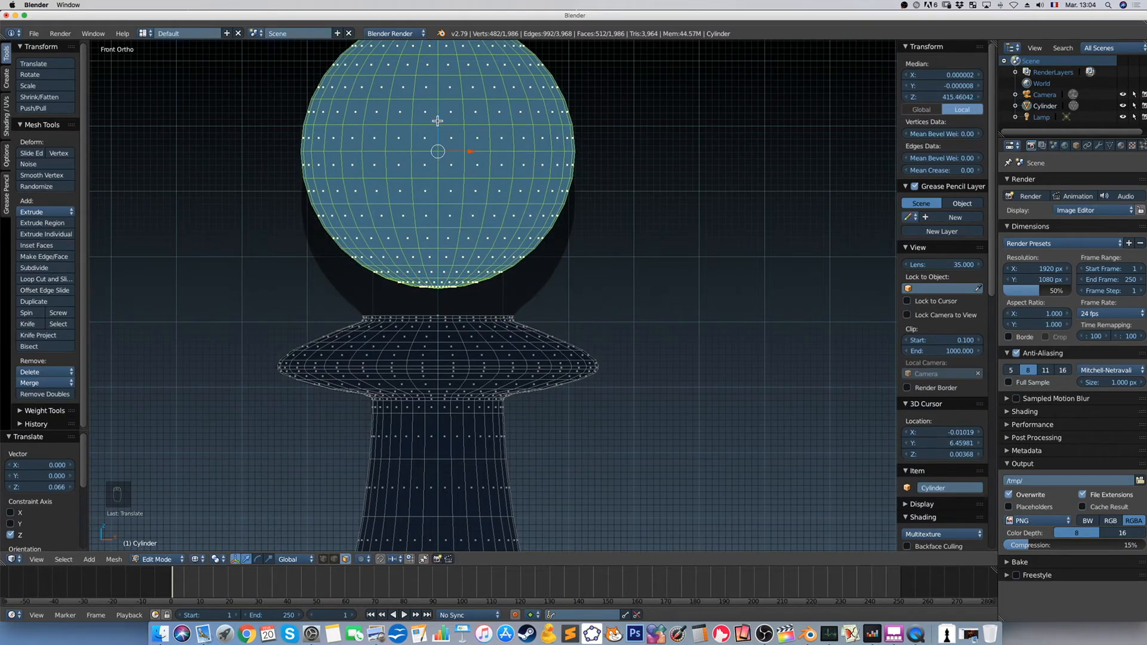
key(g)
key(z)
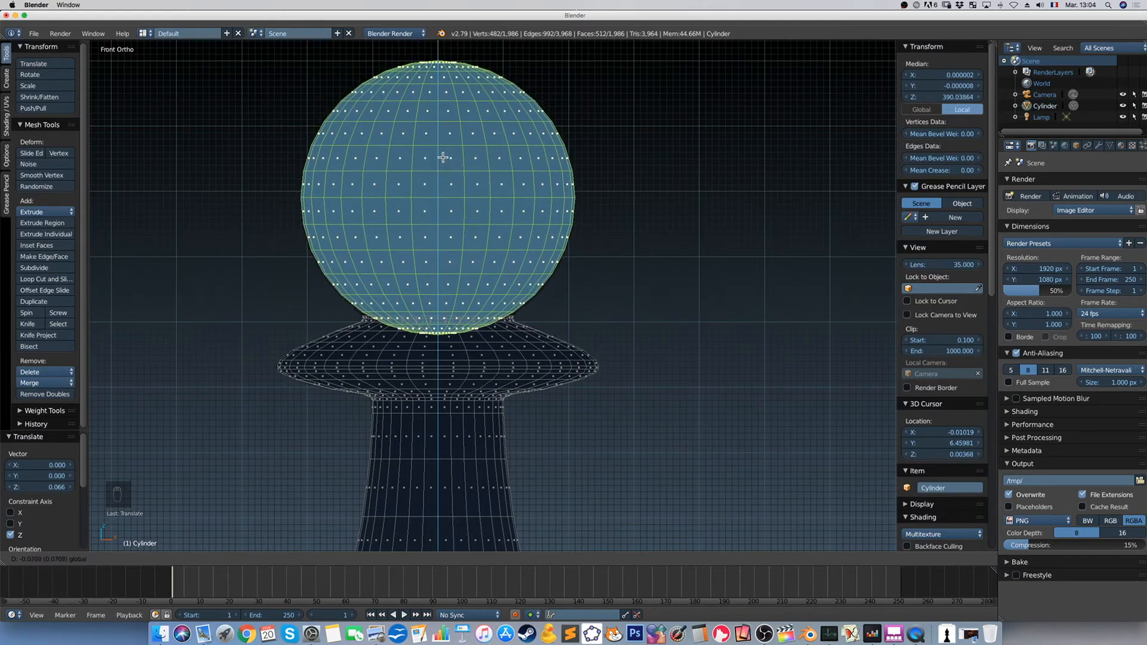
click(450, 136)
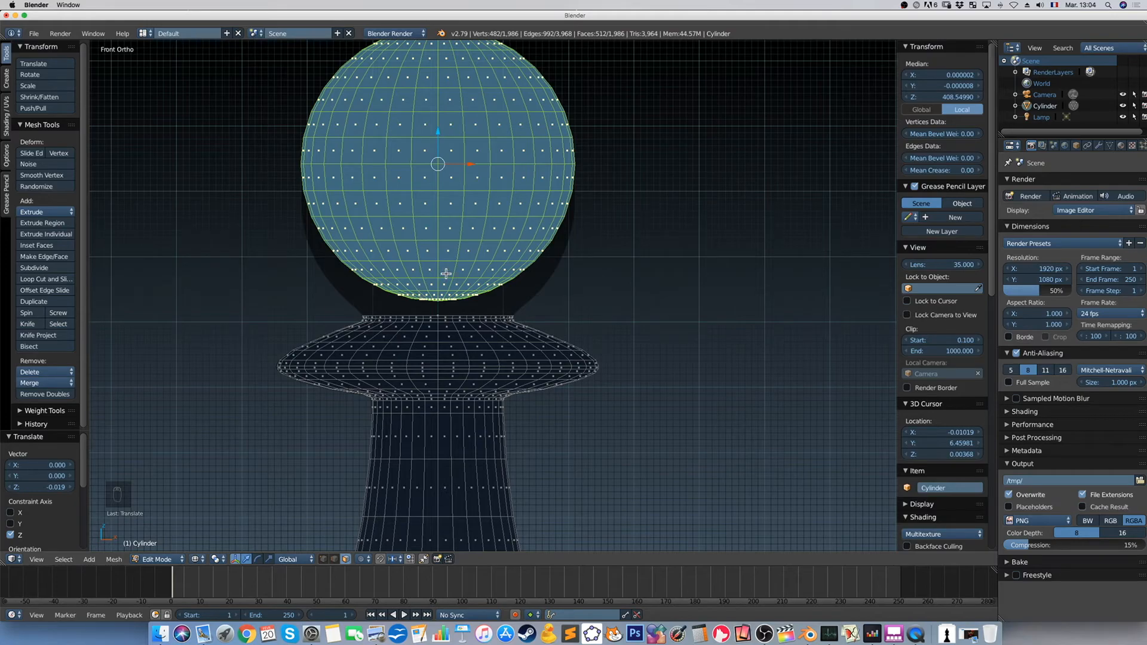
Box-select only the lowest rings of faces on the sphere and delete those faces to open its underside
key(a)
key(b)
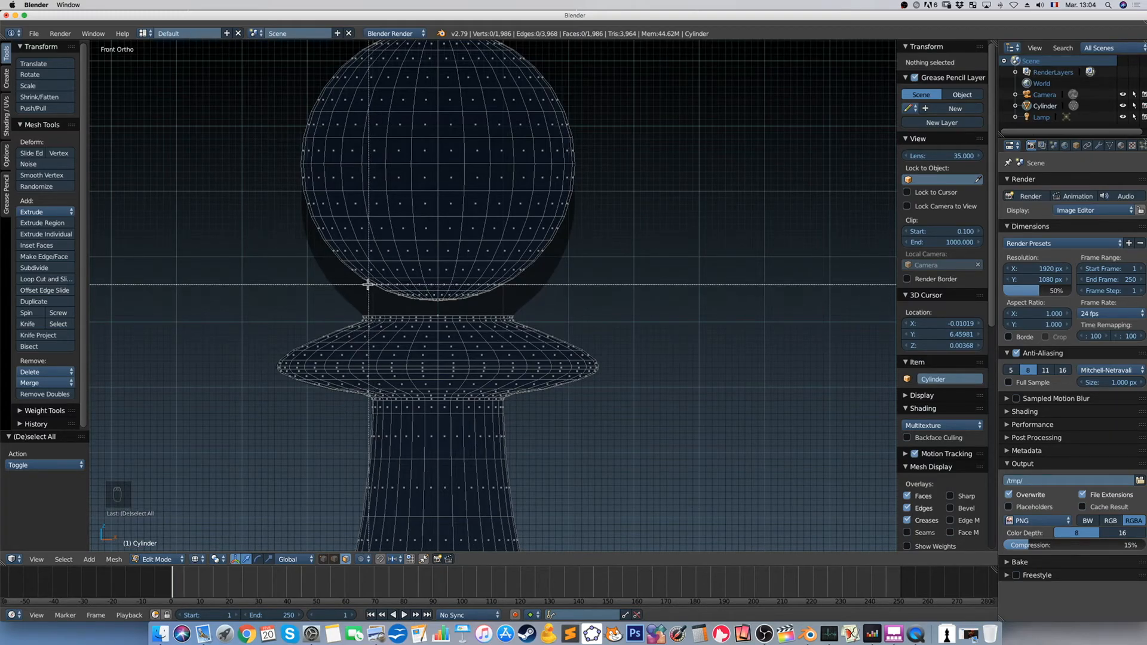
key(Escape)
drag(460, 300, 524, 303)
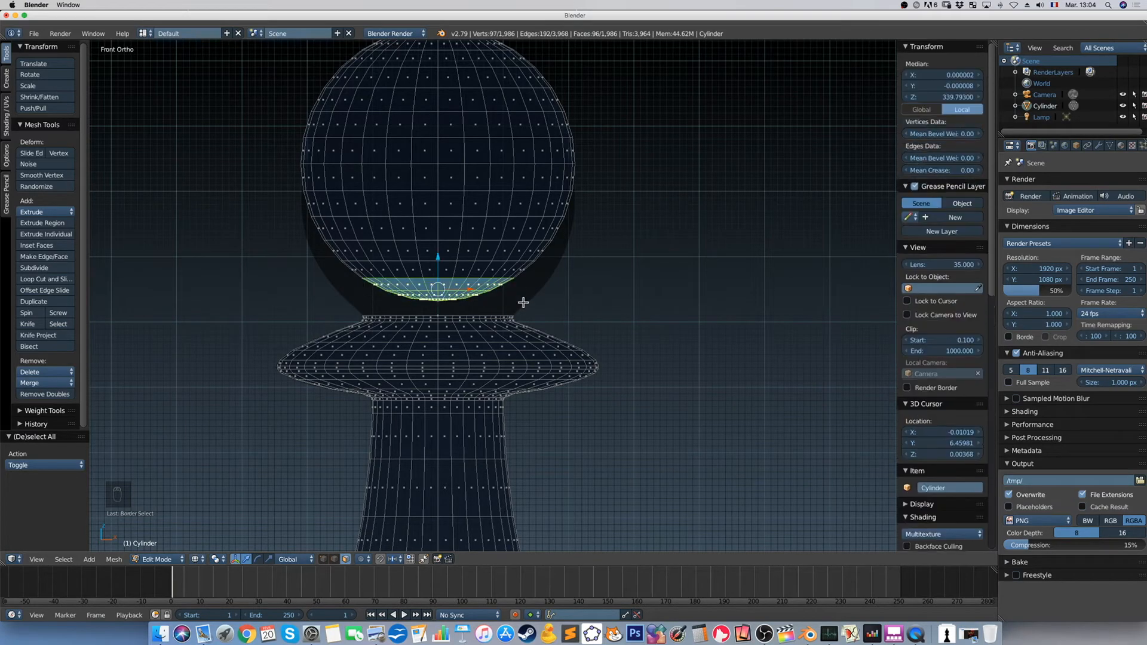
click(368, 560)
click(368, 561)
key(x)
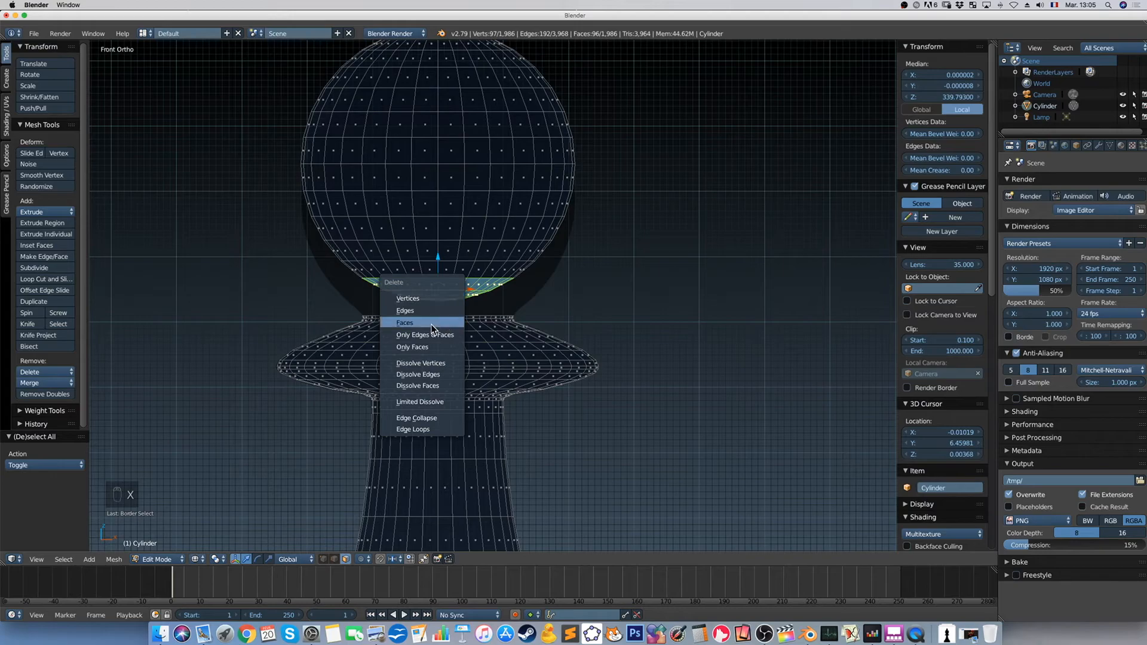
click(432, 323)
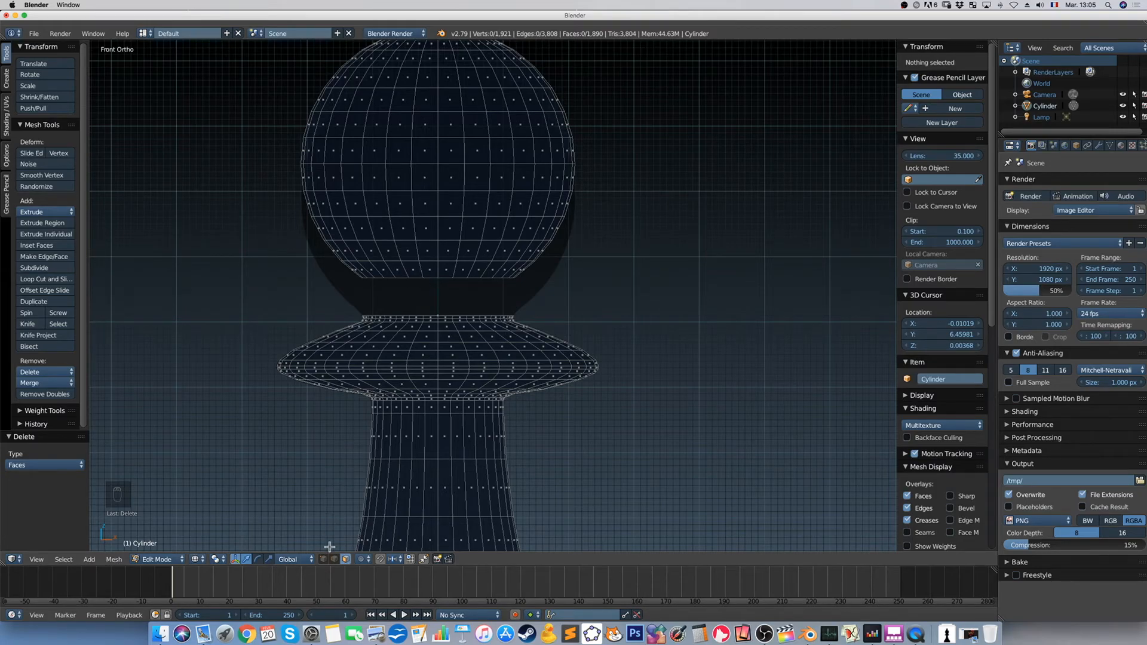
In edge select mode, select the sphere's open lower edge loop together with the collar's top edge loop
click(335, 565)
alt+right_click(445, 279)
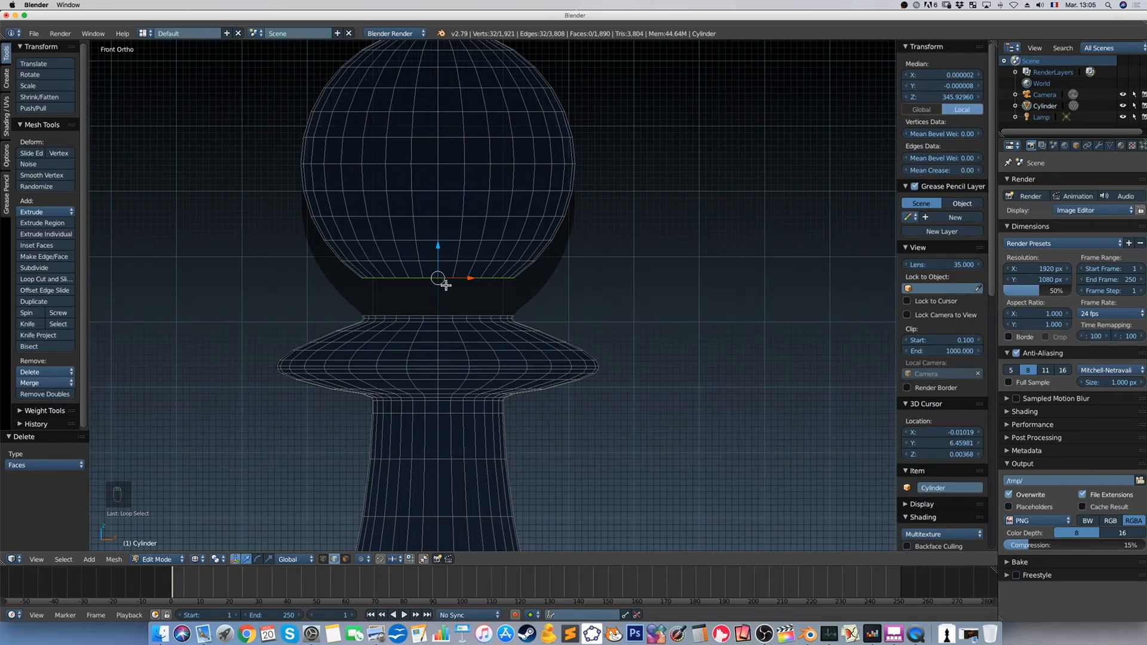
key(a)
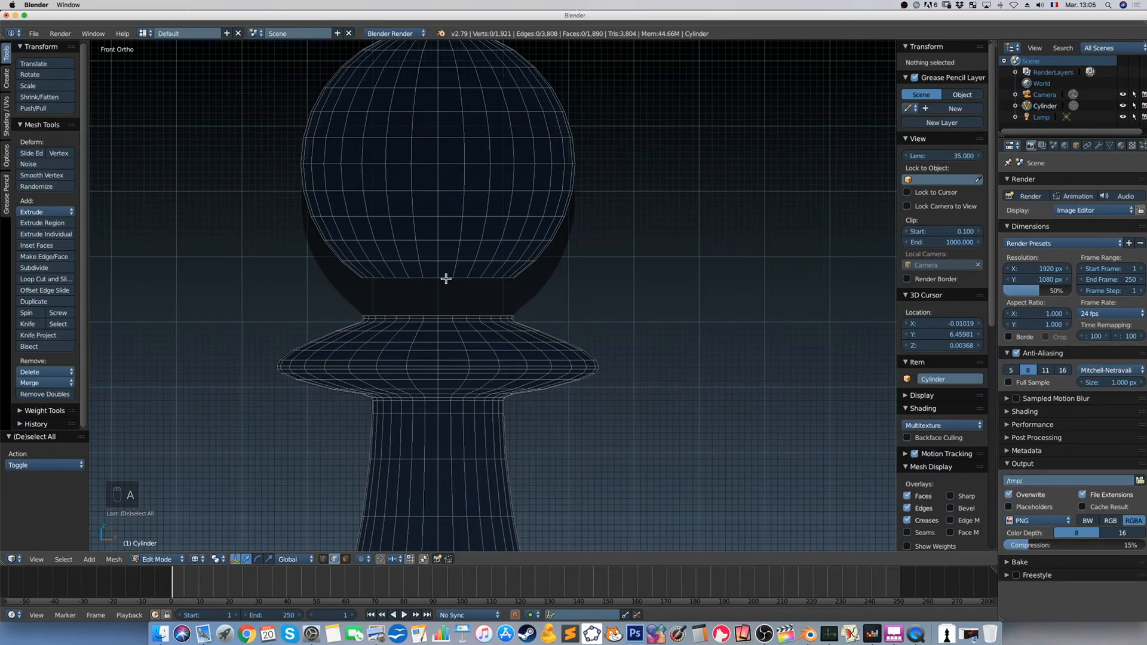
alt+right_click(445, 278)
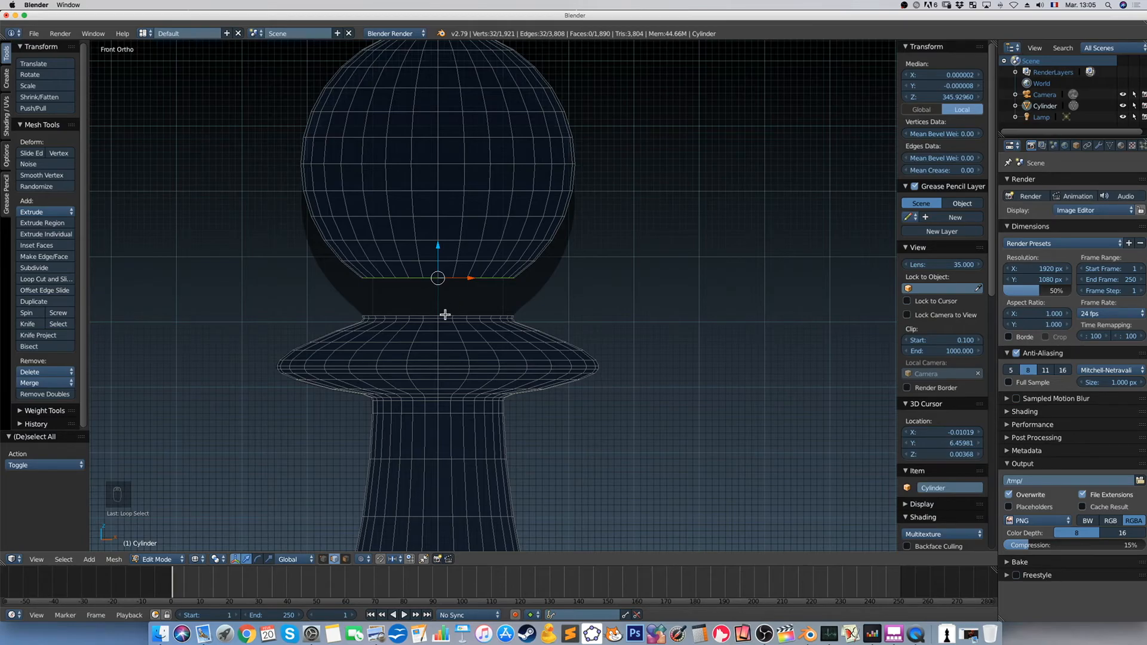
alt+shift+right_click(446, 316)
key(space)
text(bridg)
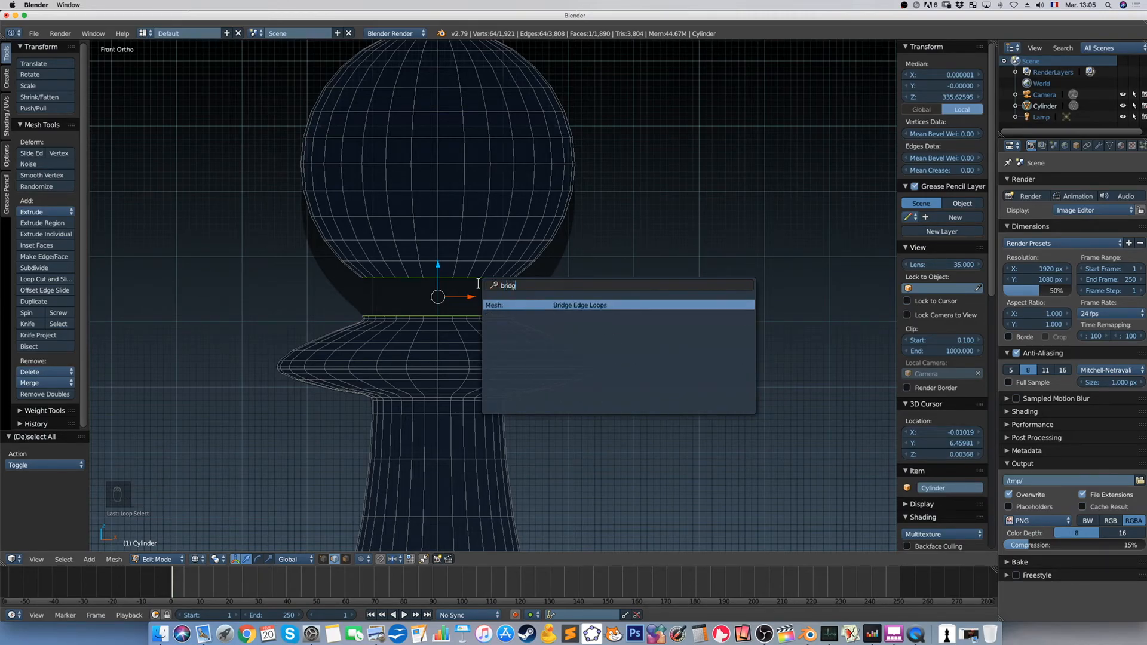
key(Escape)
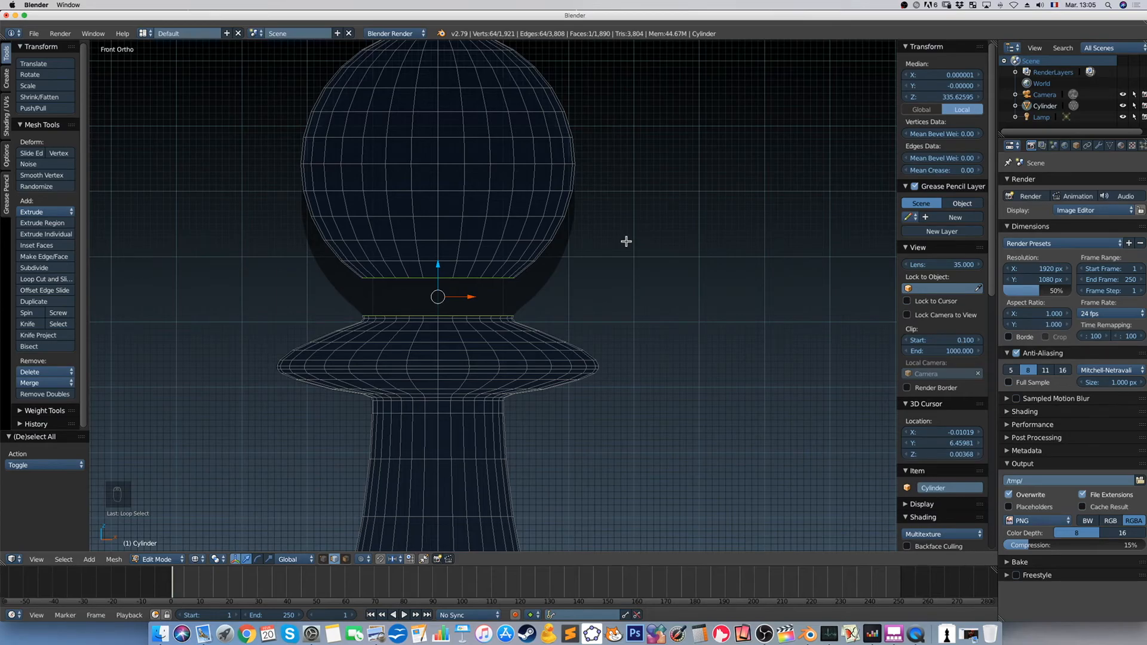
Join the sphere's lower loop to the collar's top loop with Bridge Edge Loops
key(space)
text(bri)
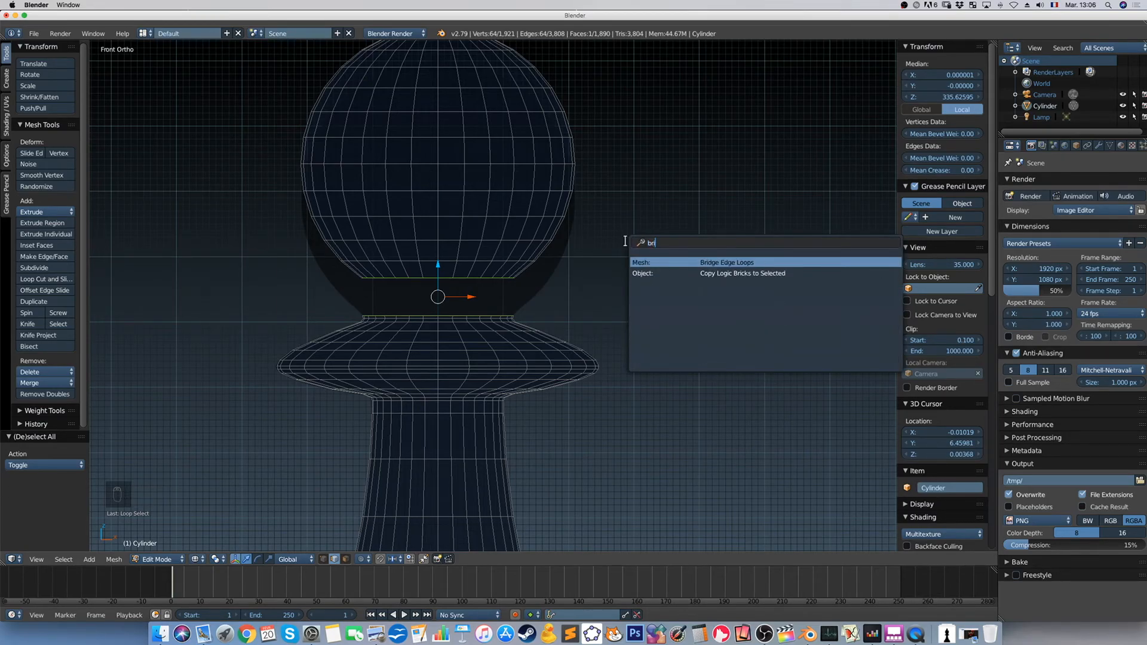
click(713, 263)
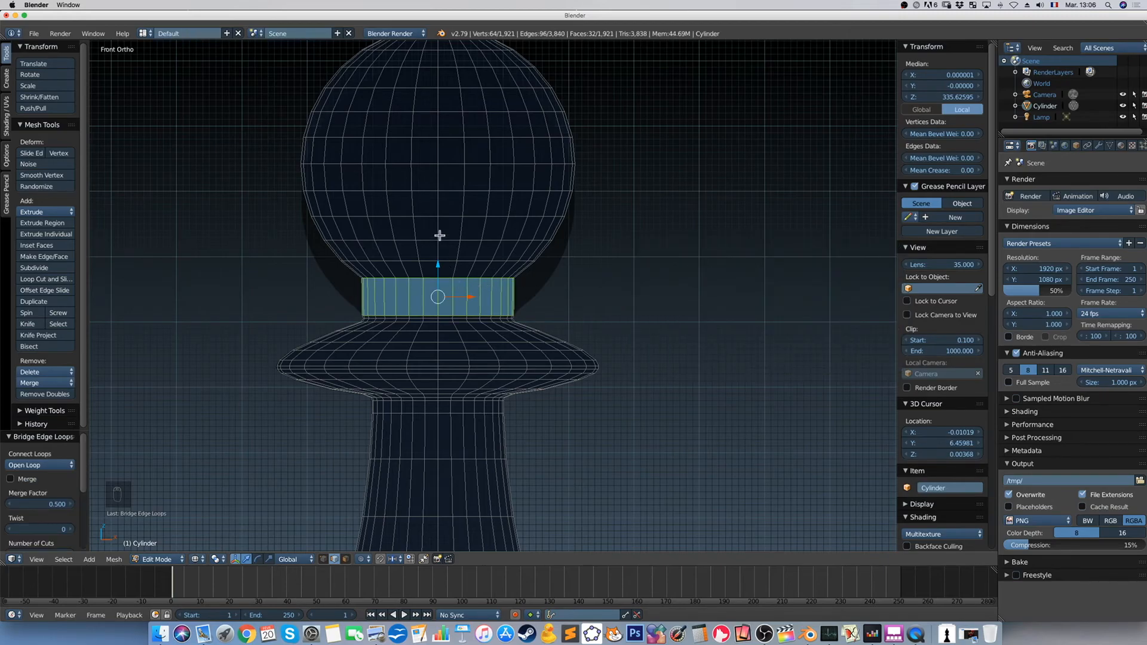
Box-select only the spherical head and lower it 0.053 along Z onto the collar
scroll(446, 283, down, 2)
key(b)
key(a)
key(b)
drag(330, 102, 572, 292)
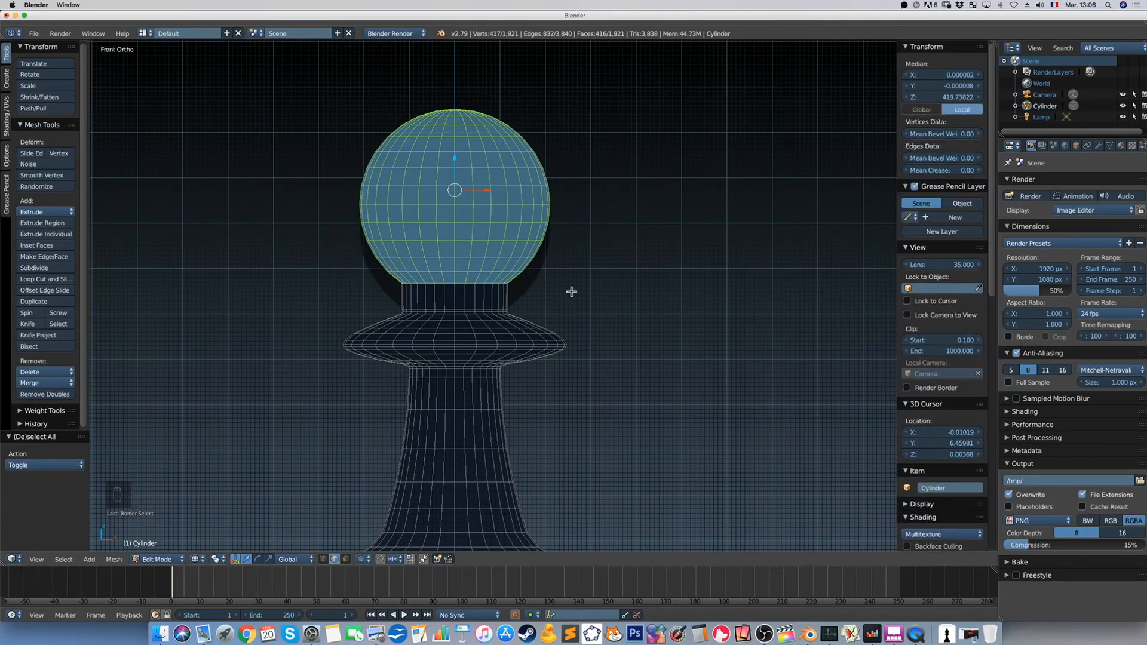
click(454, 156)
drag(454, 156, 454, 180)
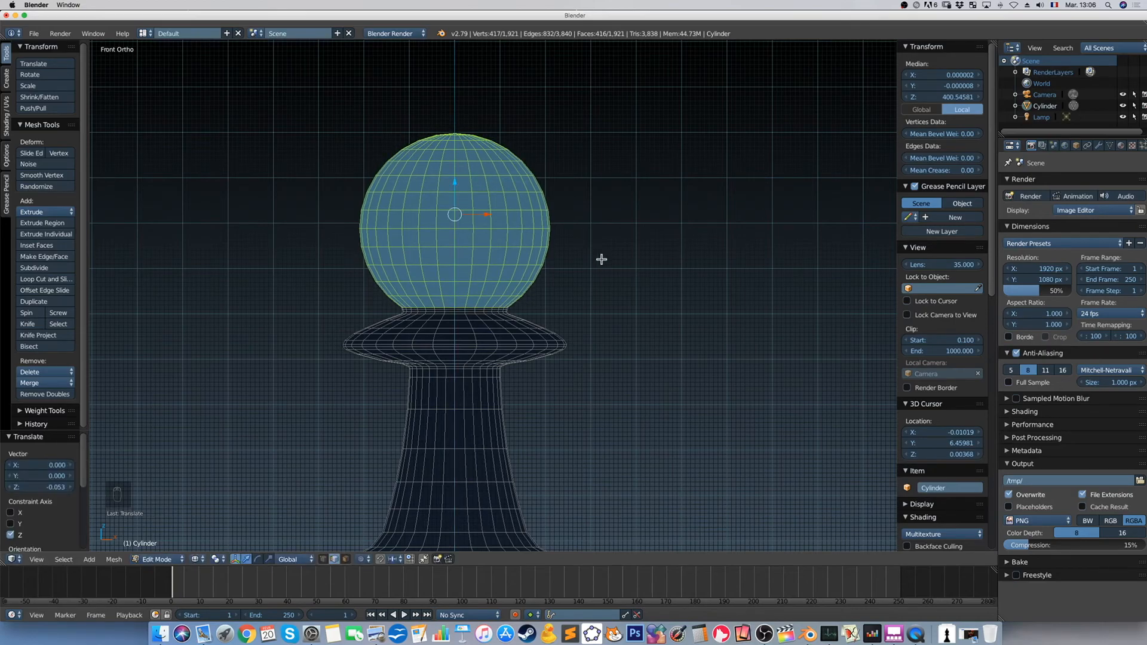
Deselect everything, return to Object Mode and set the viewport shading to Solid to inspect the pawn
key(a)
scroll(605, 322, down, 2)
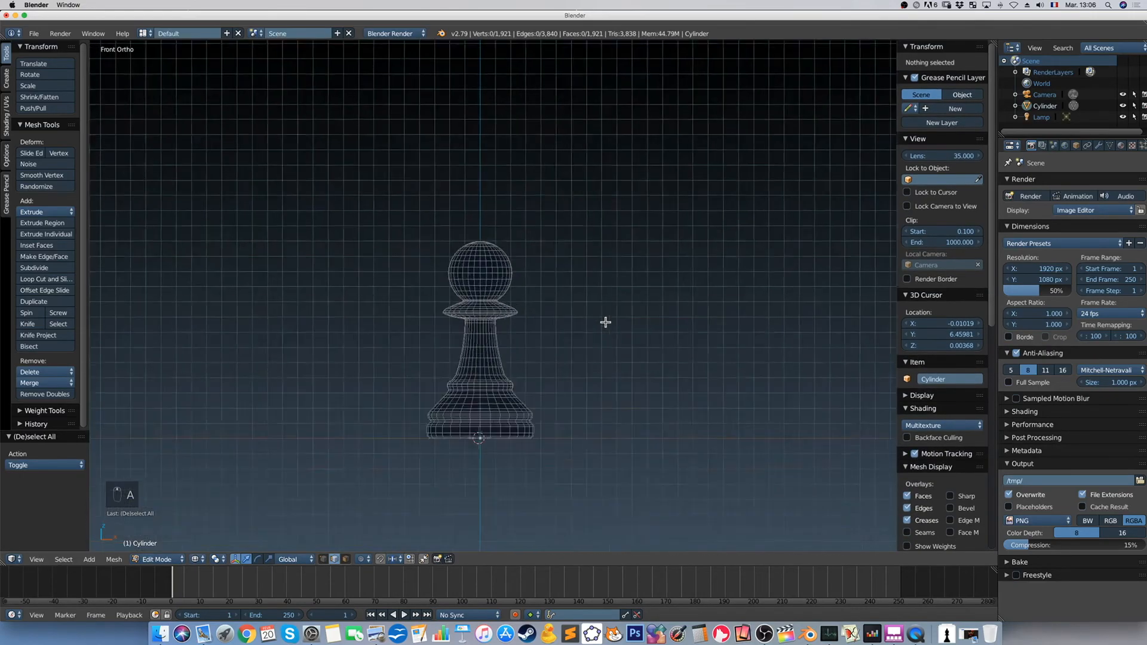
key(Tab)
middle_drag(592, 336, 604, 346)
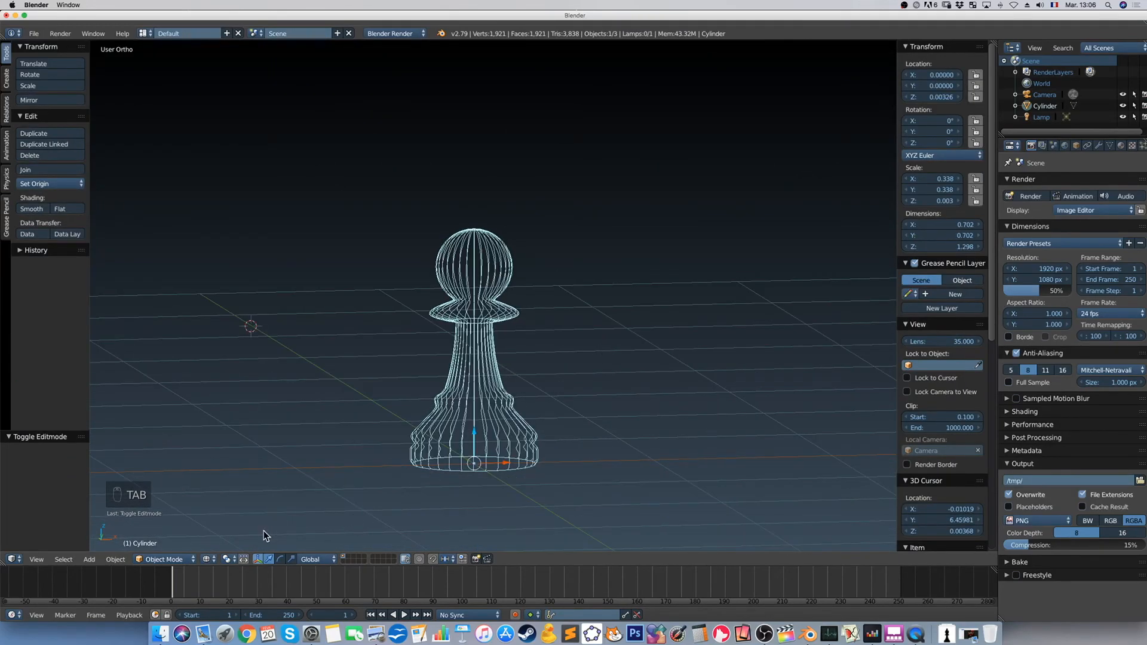
click(209, 559)
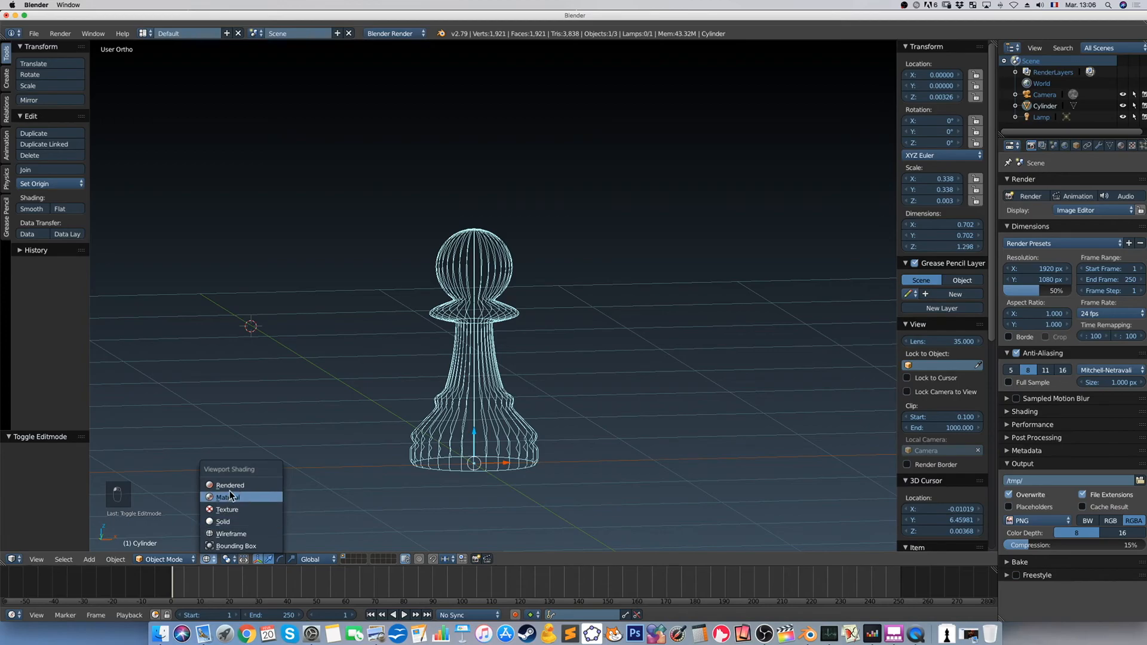
click(235, 521)
mouse_move(466, 455)
middle_down()
mouse_move(553, 458)
mouse_move(507, 461)
mouse_move(447, 248)
middle_up()
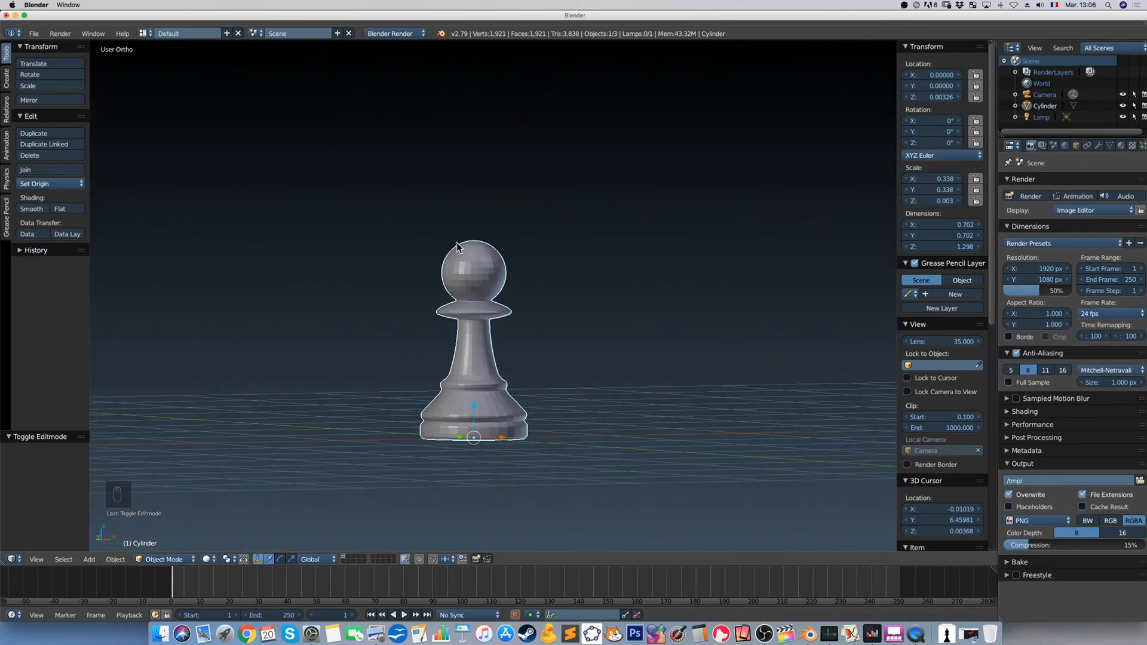
Add a Subdivision Surface modifier to the pawn and set both its View and Render subdivisions to 3
scroll(476, 357, up, 2)
scroll(476, 357, down, 2)
click(1099, 147)
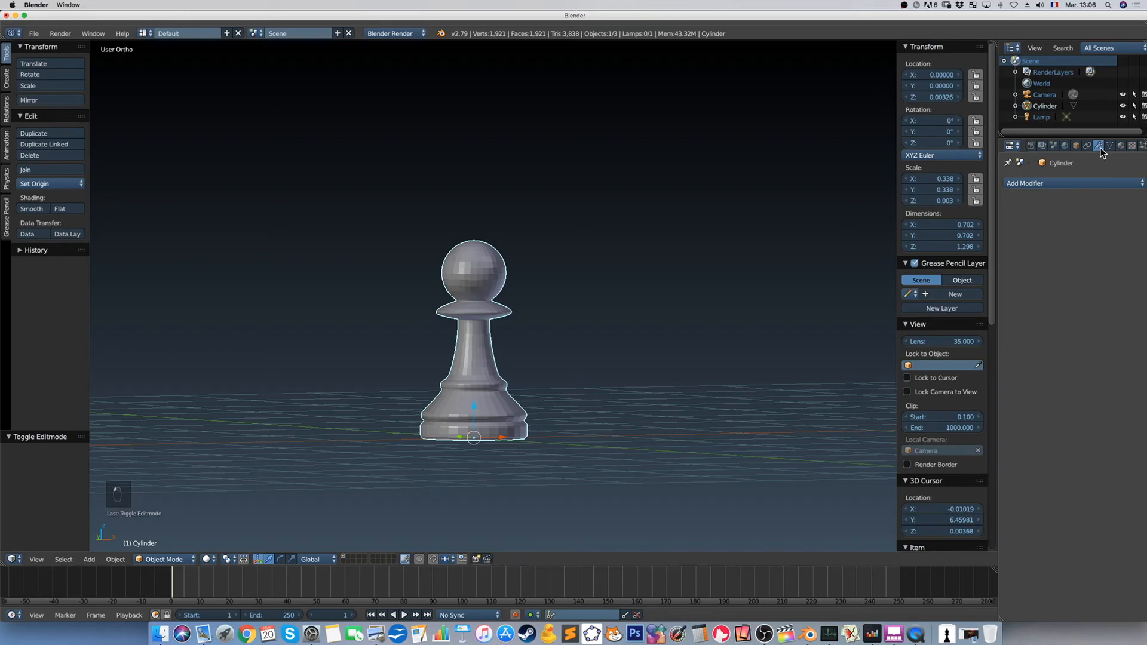
click(1074, 183)
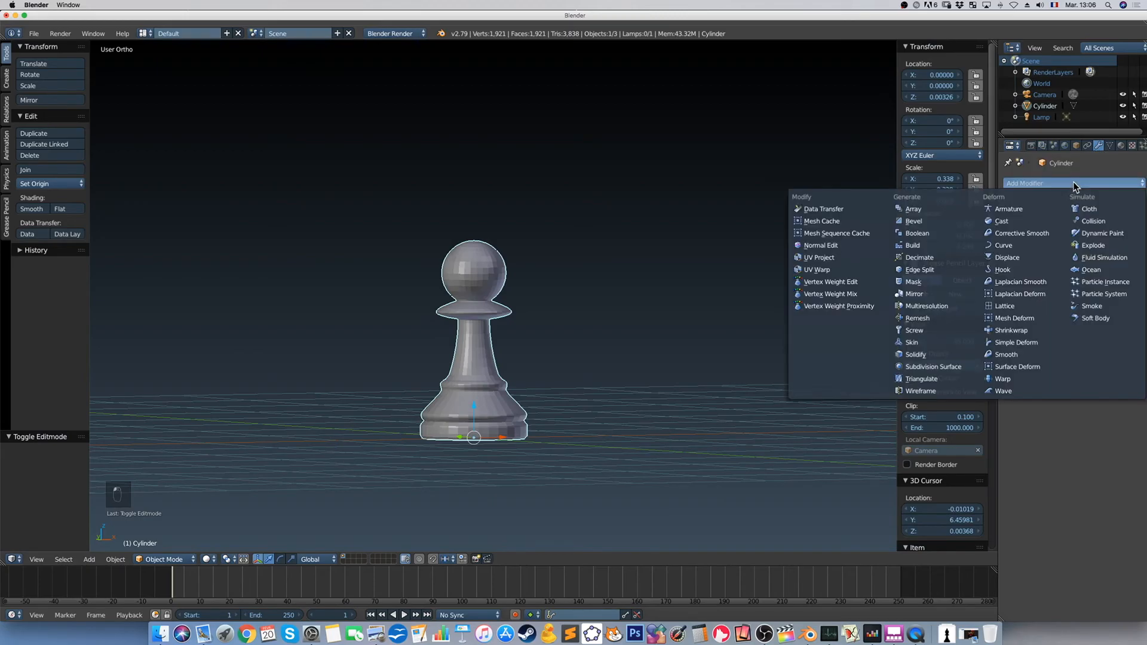
click(939, 368)
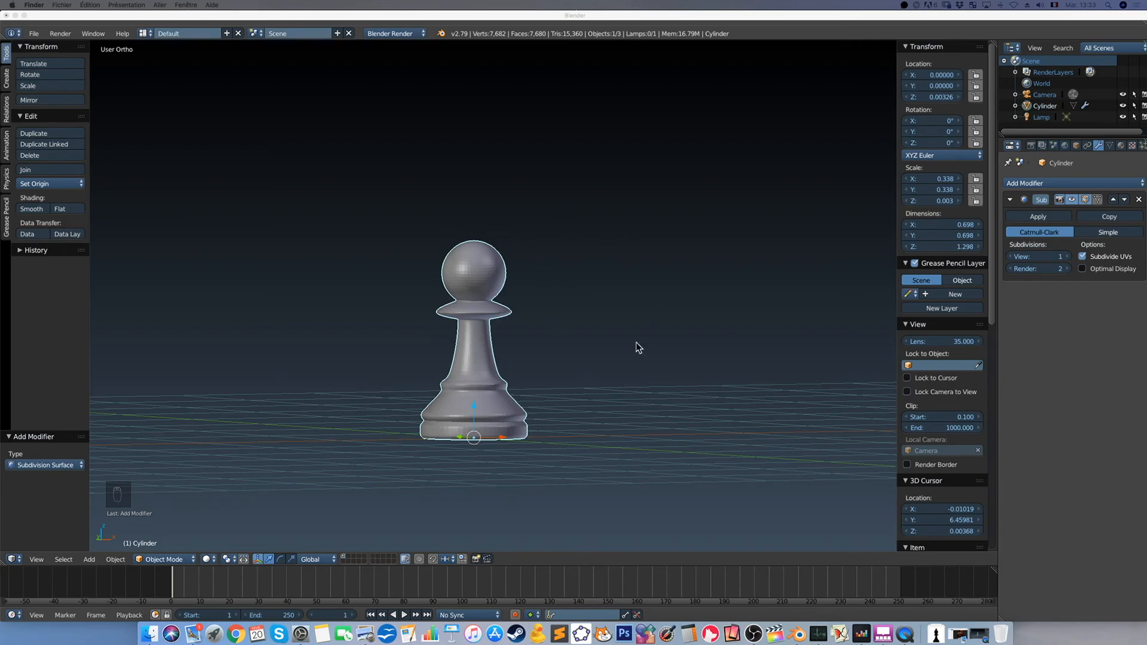
click(1067, 257)
click(1067, 257)
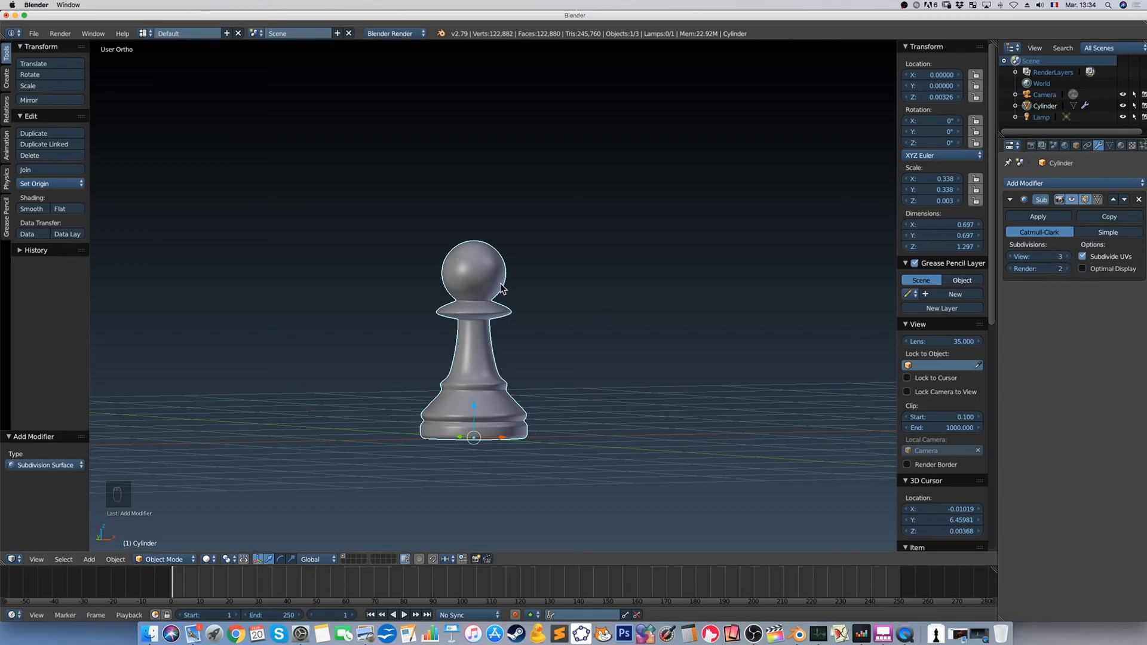
click(1067, 269)
Move the lamp close above the pawn, to about X 0.84, Y 1.01, Z 2.40
middle_drag(580, 322, 573, 326)
scroll(573, 326, down, 4)
scroll(573, 326, down, 4)
scroll(573, 325, up, 2)
scroll(573, 325, down, 2)
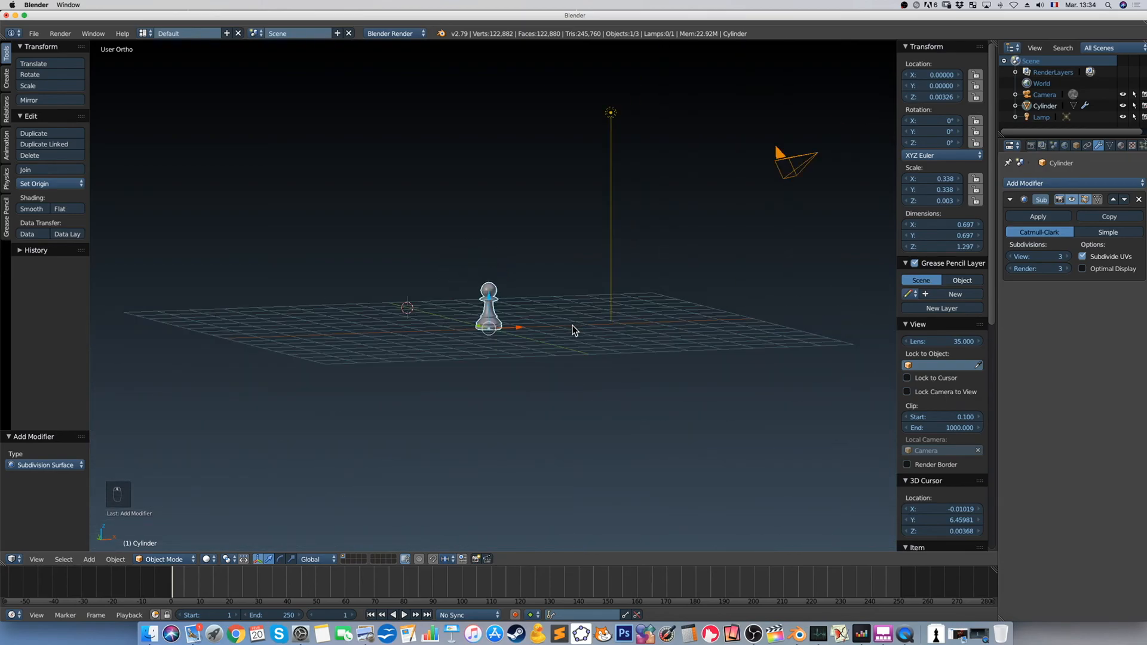
right_click(611, 112)
drag(612, 87, 536, 251)
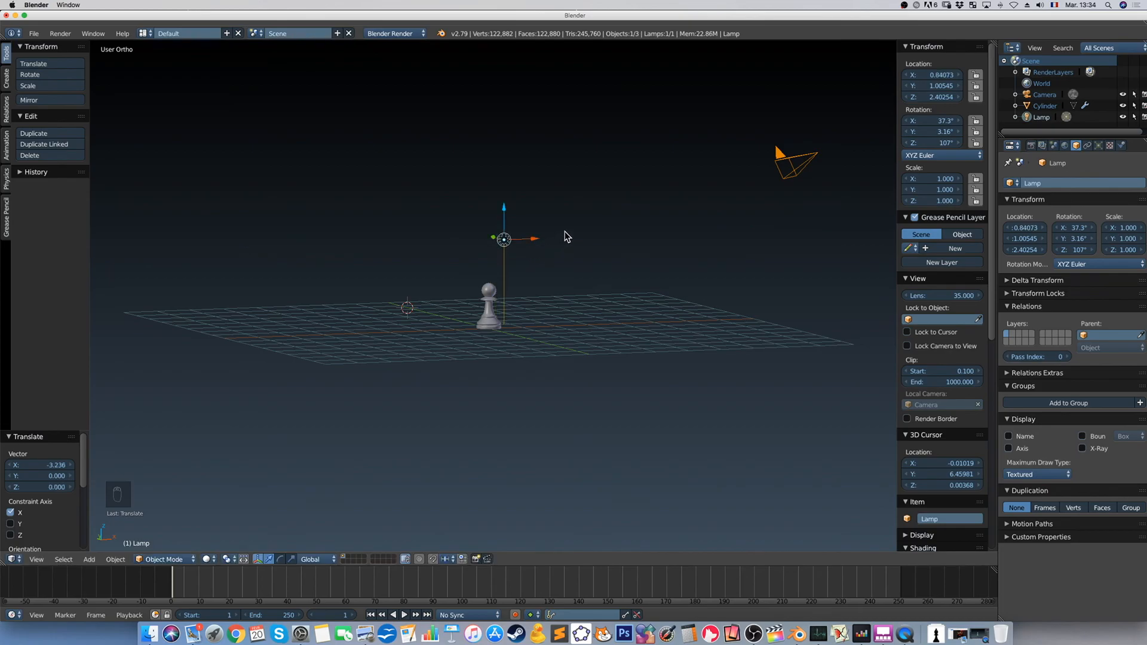
click(556, 177)
Enable Lock Camera to View in the camera view and reframe the shot closer and lower around the pawn
key(KP_0)
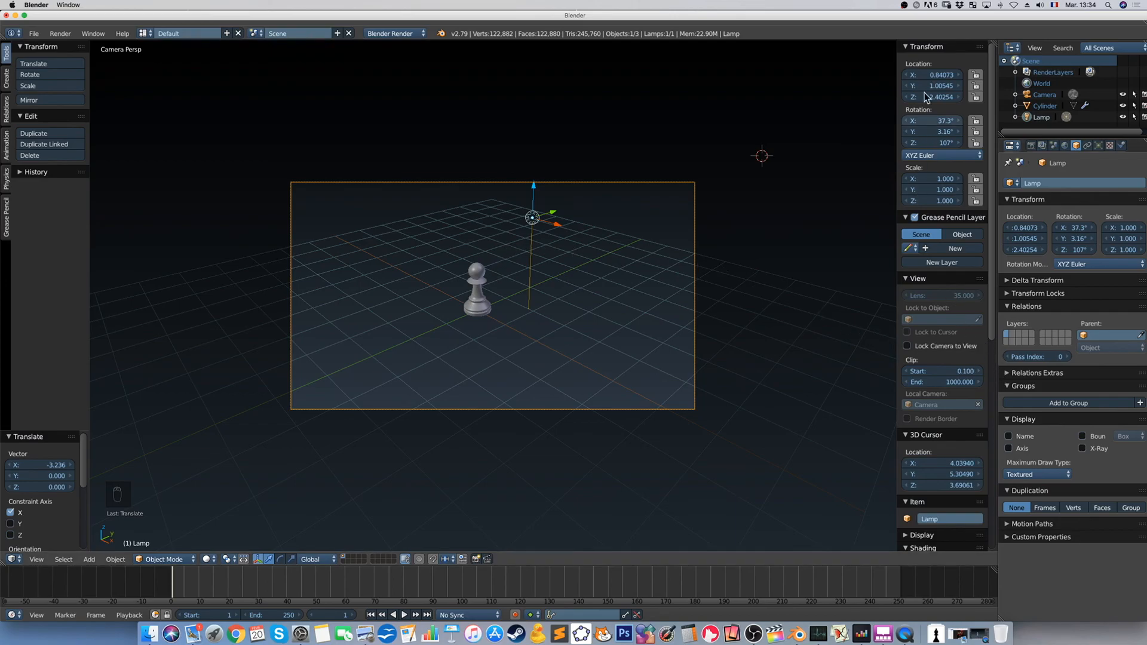
click(930, 349)
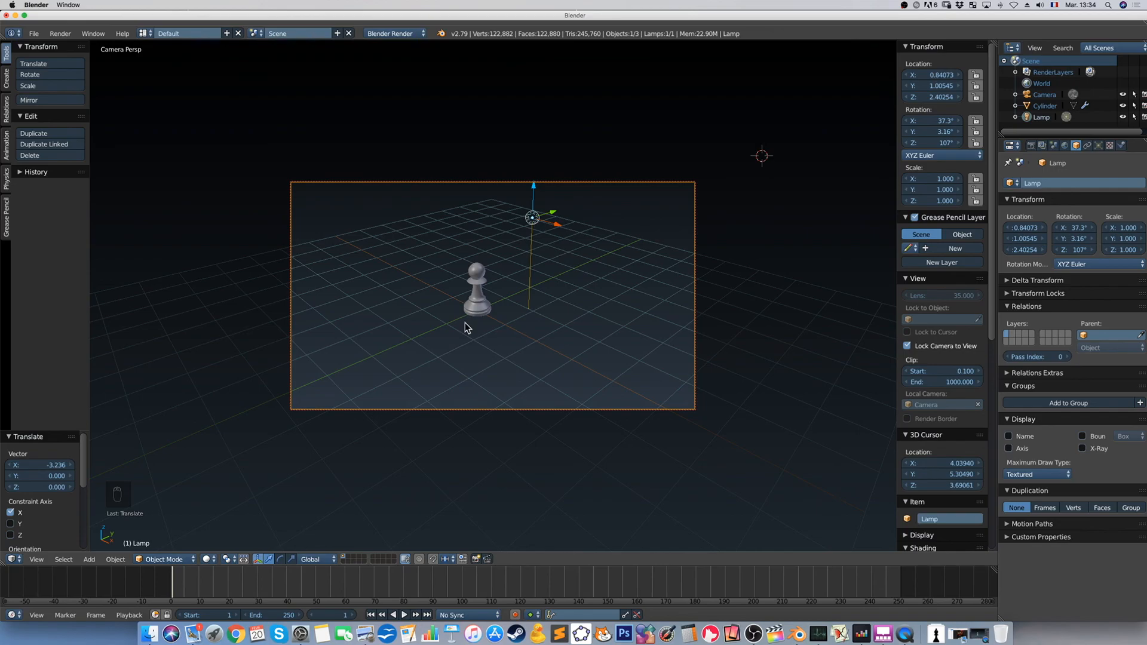
scroll(472, 306, up, 5)
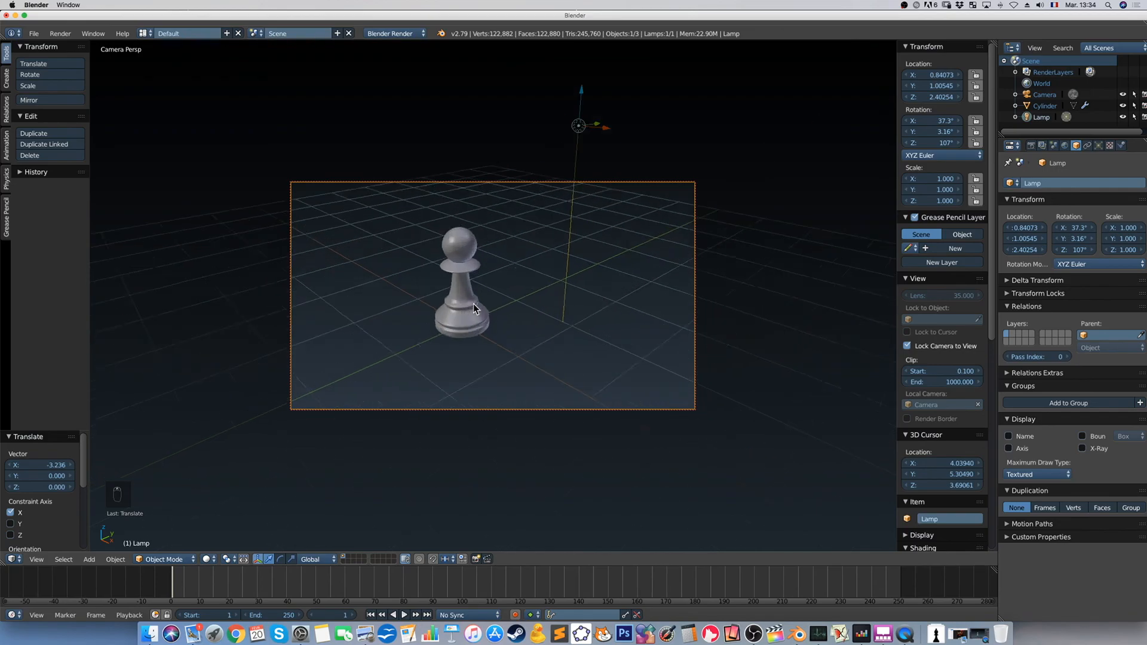
scroll(473, 303, up, 1)
middle_drag(468, 298, 536, 262)
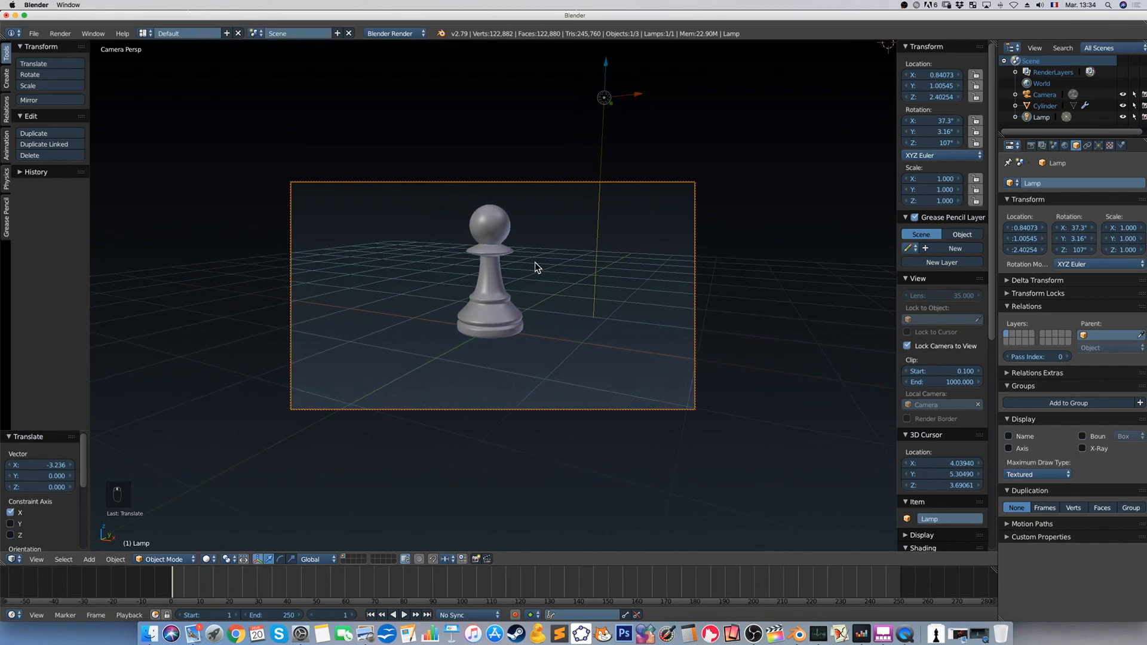
Leave the camera view and add a mesh plane to the scene
key(KP_0)
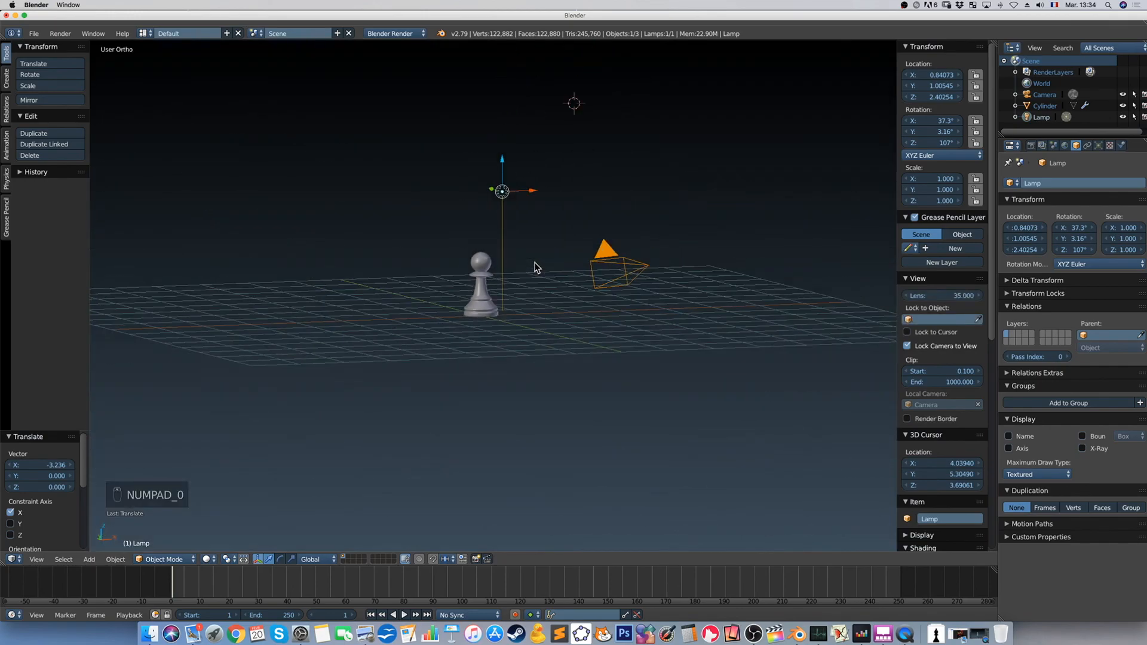
middle_drag(534, 263, 669, 273)
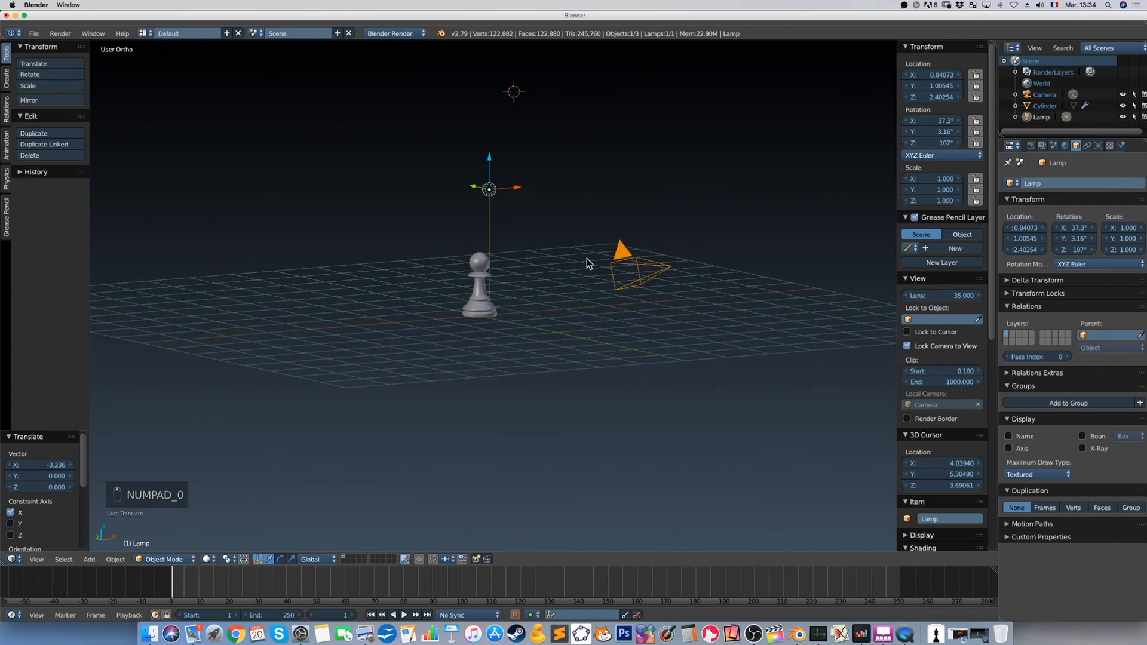
scroll(530, 286, down, 2)
middle_drag(531, 292, 474, 325)
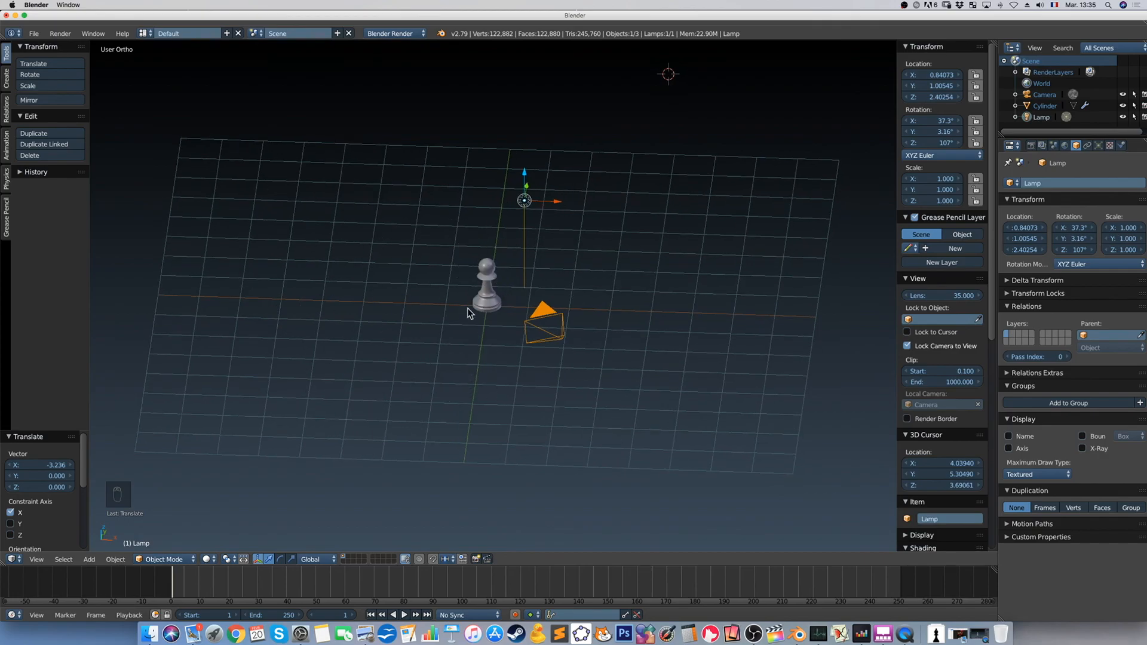
key(shift+a)
mouse_move(453, 323)
click(486, 320)
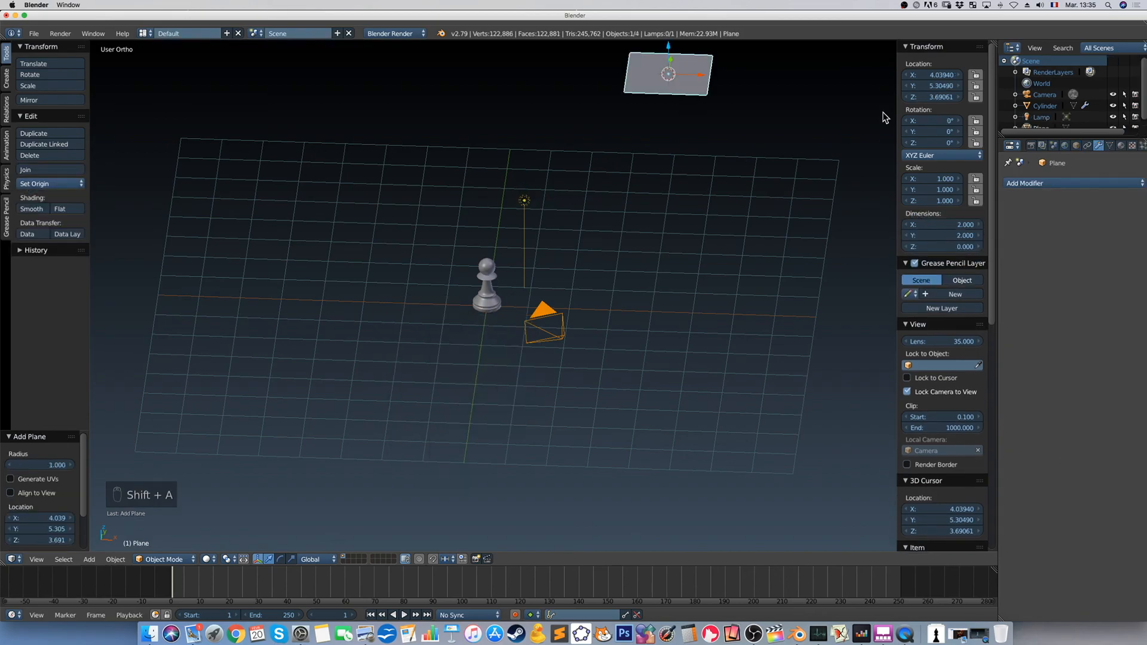
Set the plane's location to 0 on X, Y and Z so it lies beneath the pawn
double_click(930, 78)
text(0)
key(Tab)
text(0)
key(Tab)
text(0)
key(Tab)
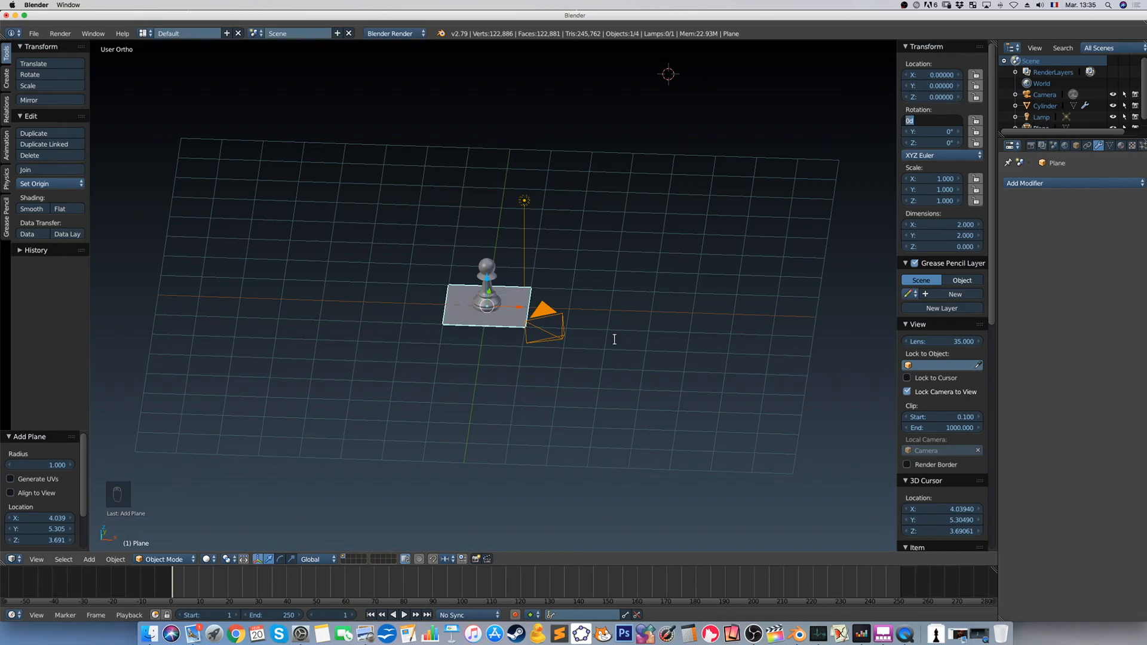
Scale the plane up uniformly by about 5.39 to form a wide floor around the pawn
text(s)
click(521, 300)
key(s)
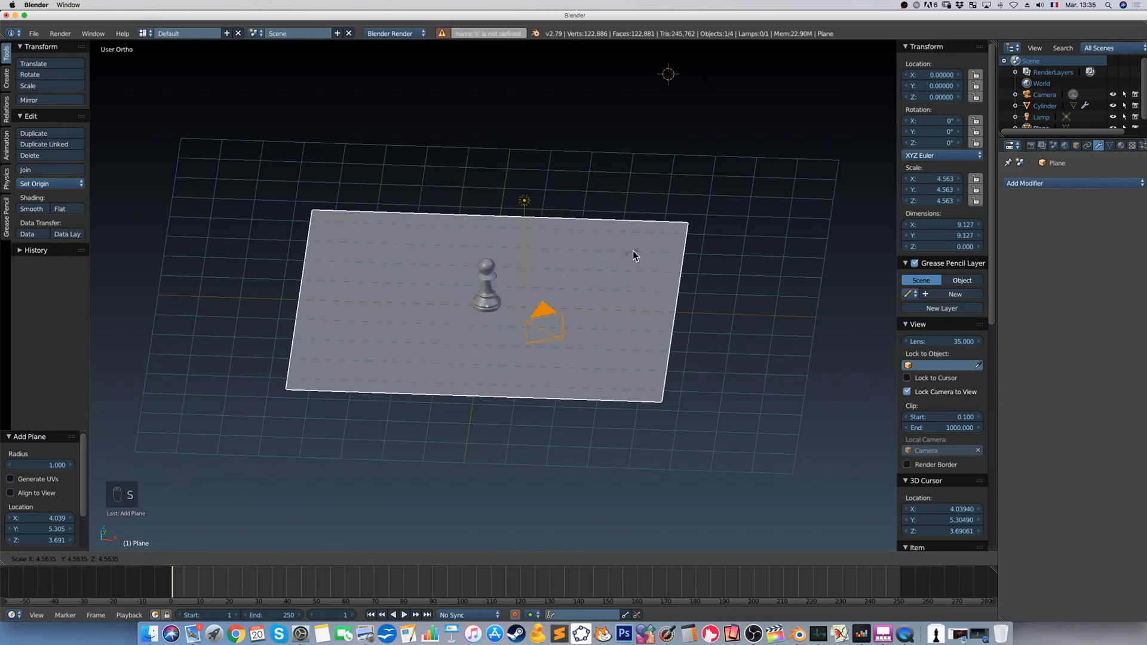
click(658, 241)
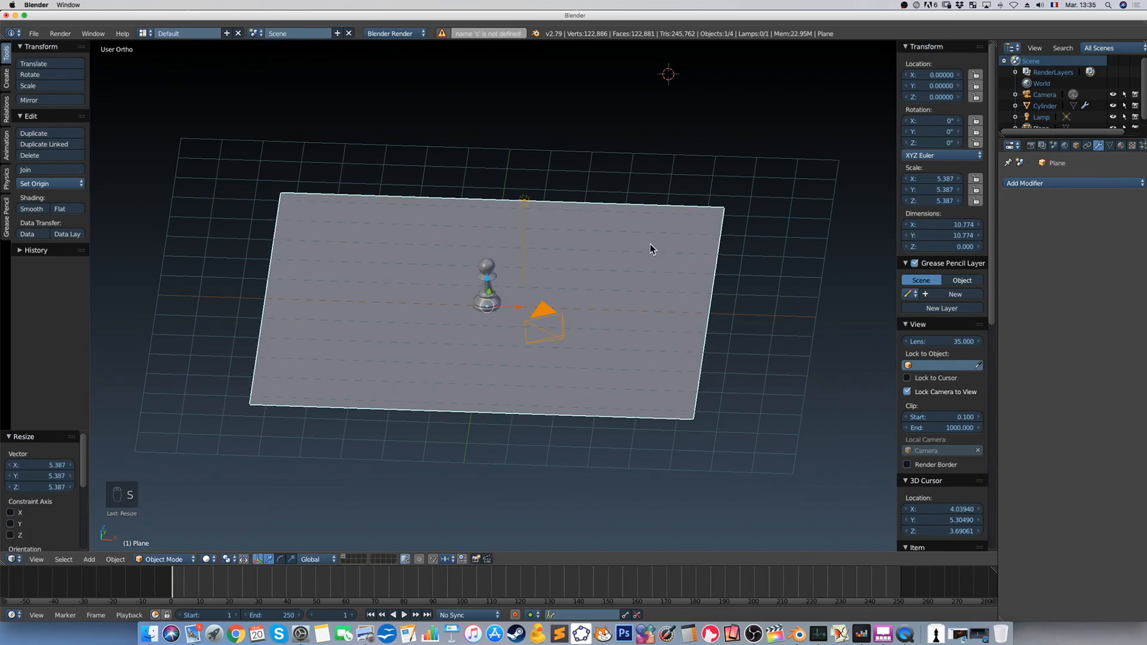
Check the floor through the camera, select the lamp and return to the user view
key(KP_0)
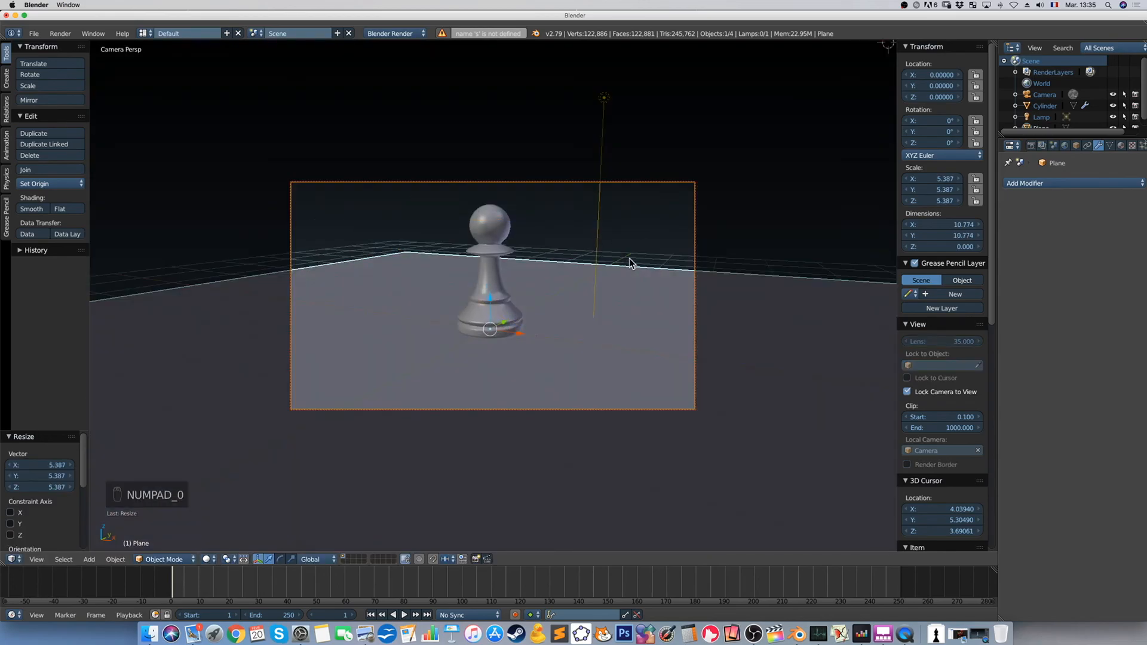
right_click(606, 98)
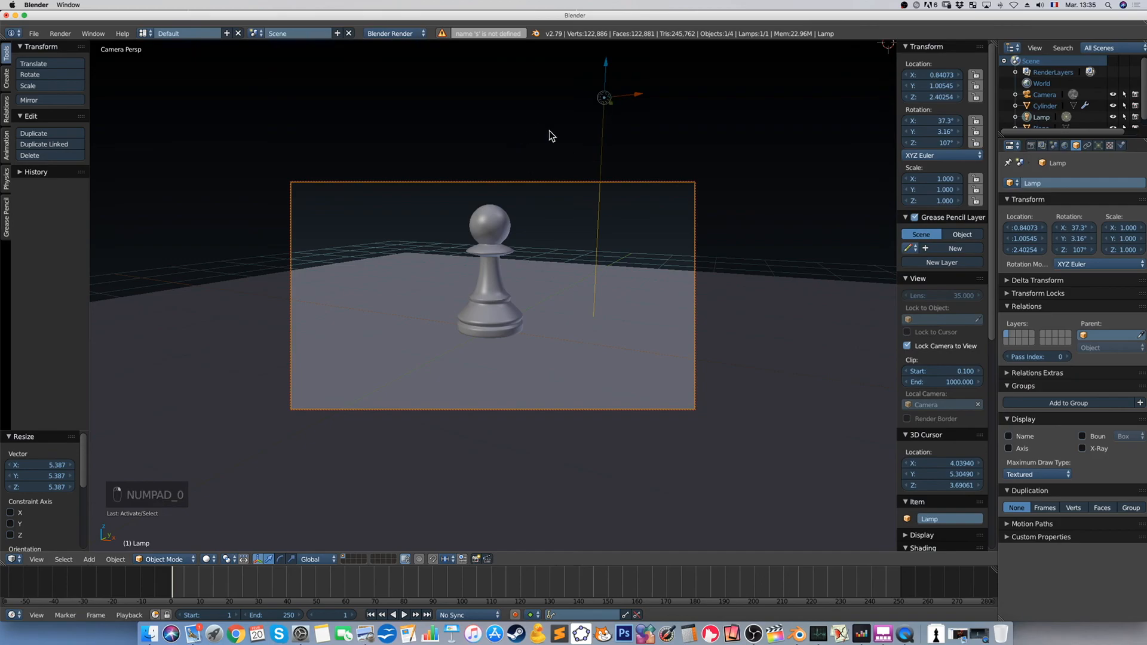
key(KP_0)
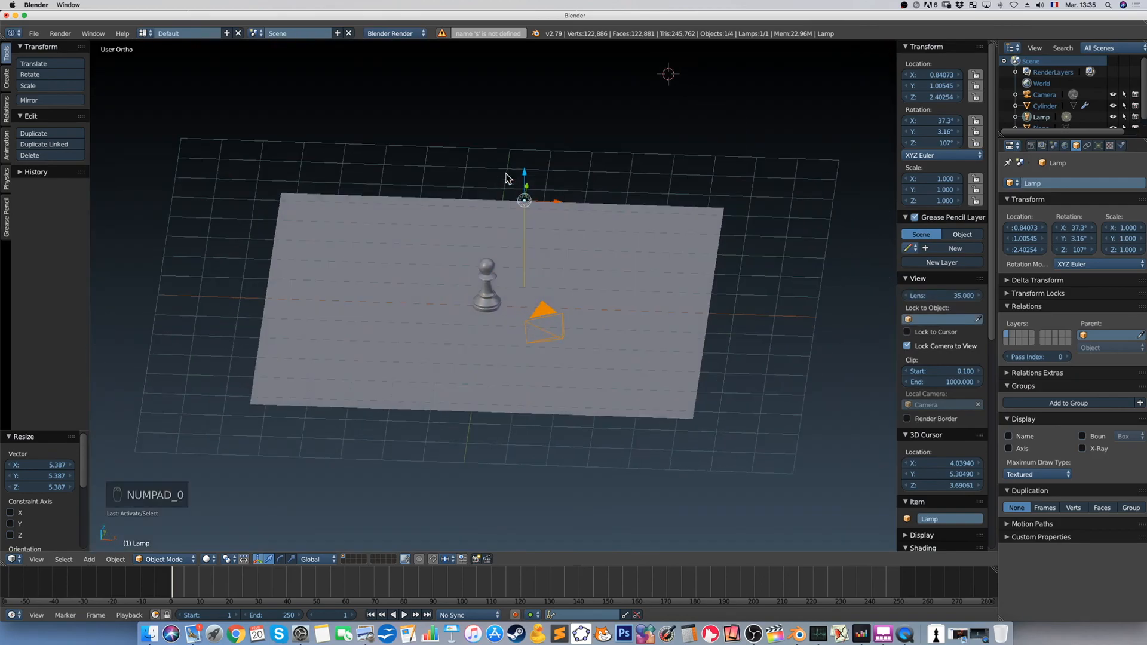